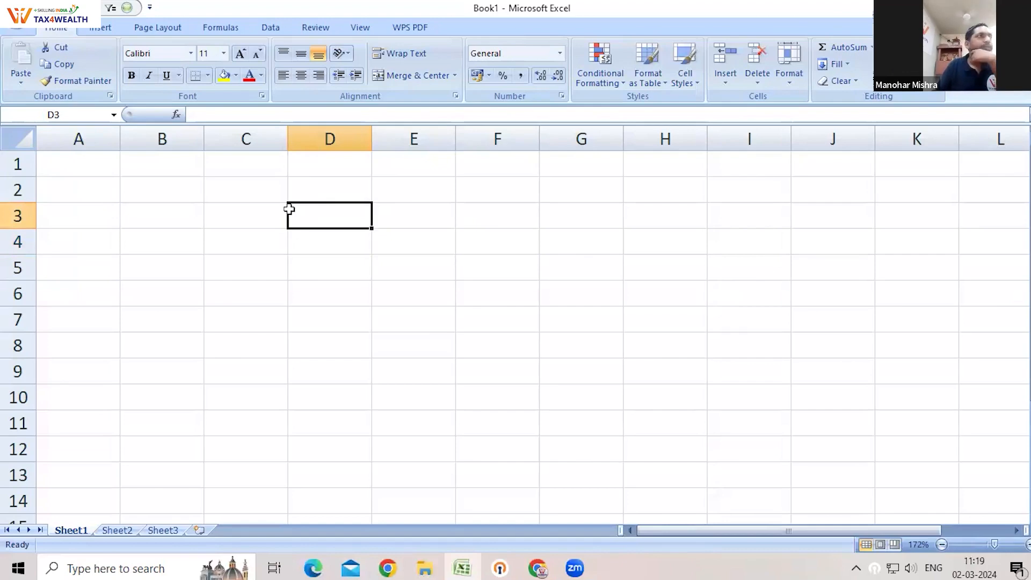
Select cells H6, F8, E5, C5, E5 and B3 in turn to check each cell's address.
click(694, 291)
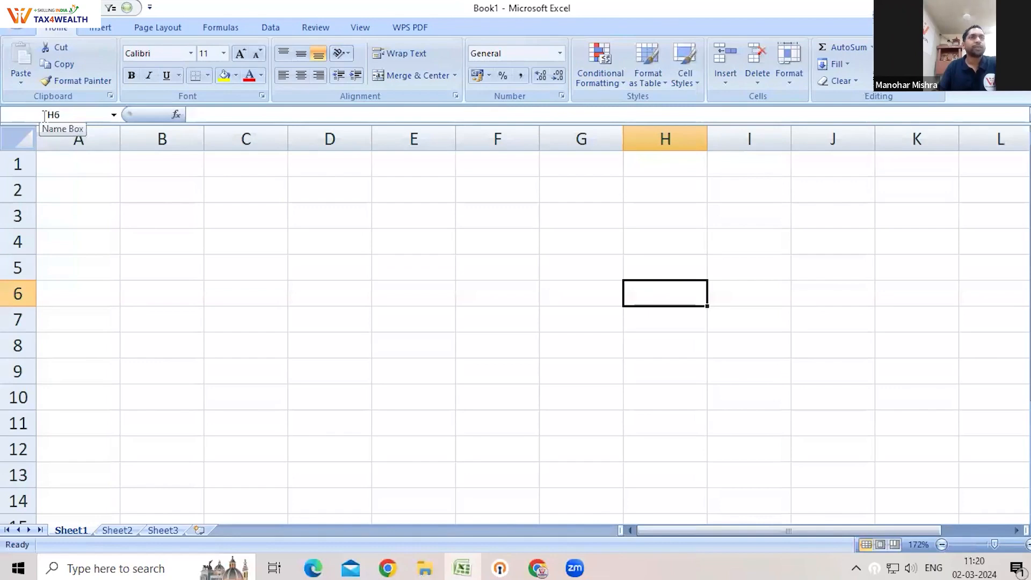
click(469, 355)
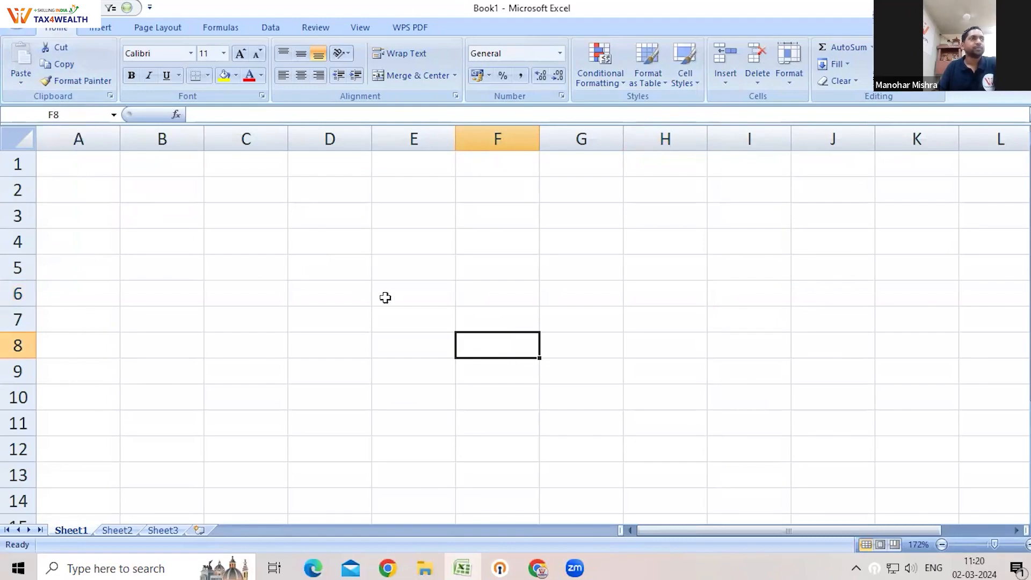
click(395, 264)
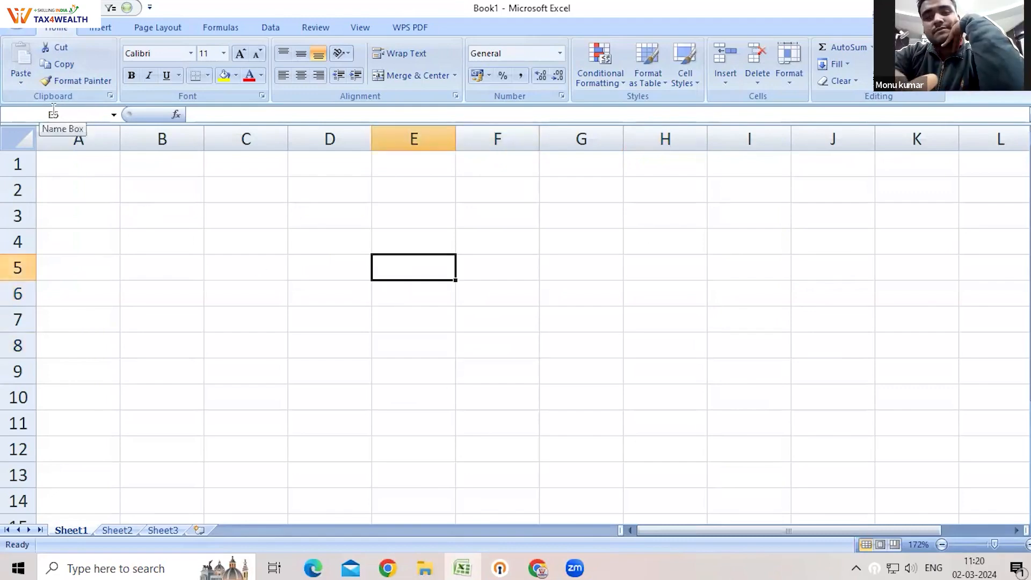
click(257, 269)
click(400, 269)
click(172, 215)
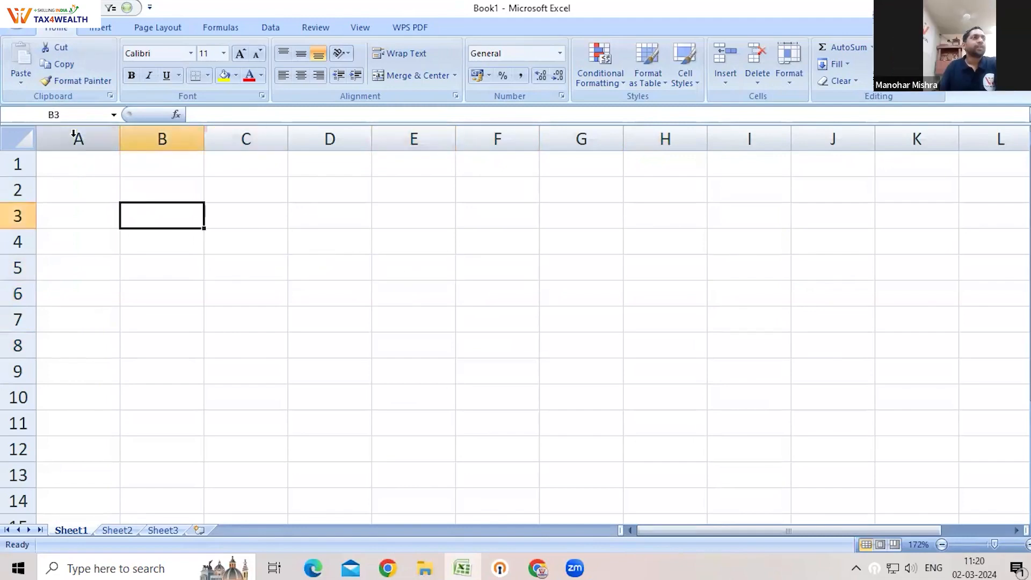
Select the entire columns A, B, C and D one after another.
click(81, 138)
click(182, 139)
click(244, 140)
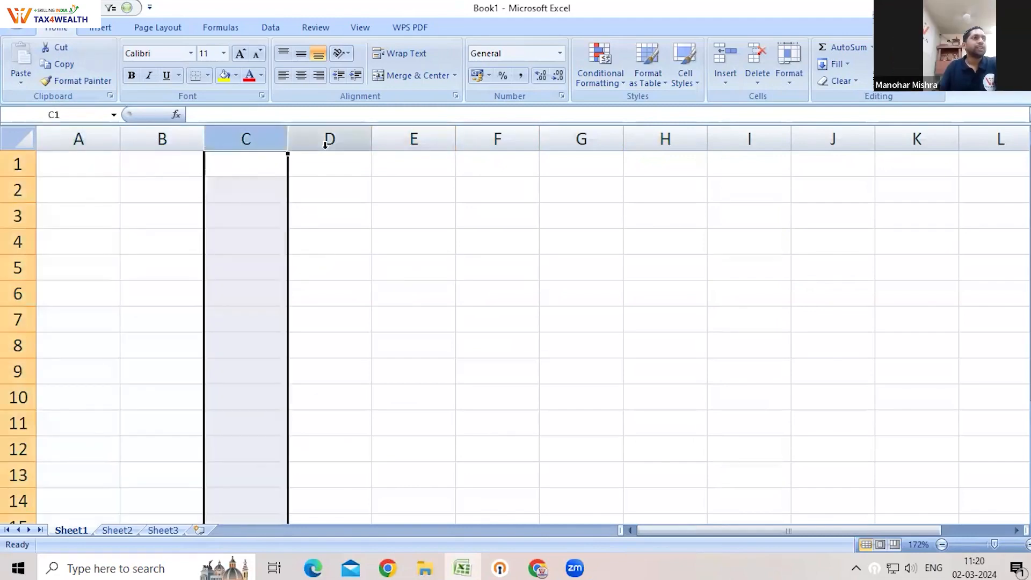
click(328, 139)
Select the entire rows 1, 2 and 3 one after another.
click(18, 164)
click(16, 190)
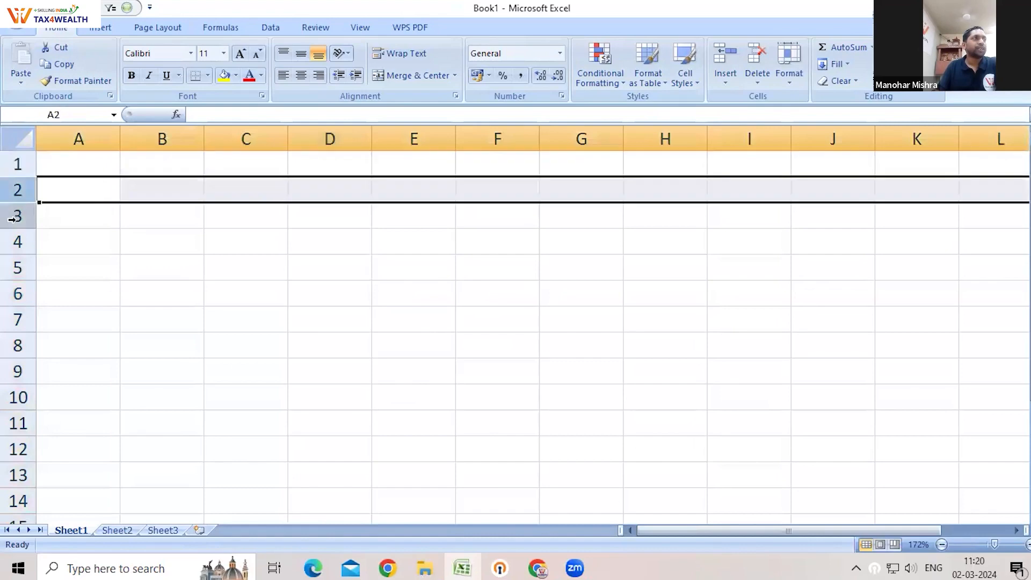
click(16, 215)
click(16, 255)
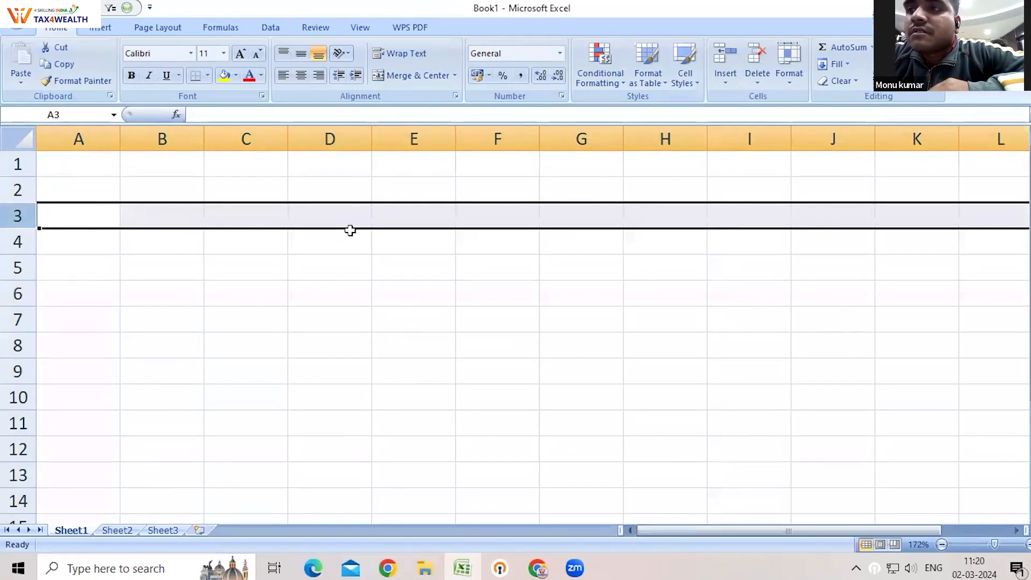
Select the entire columns A through F one at a time.
click(346, 249)
click(80, 139)
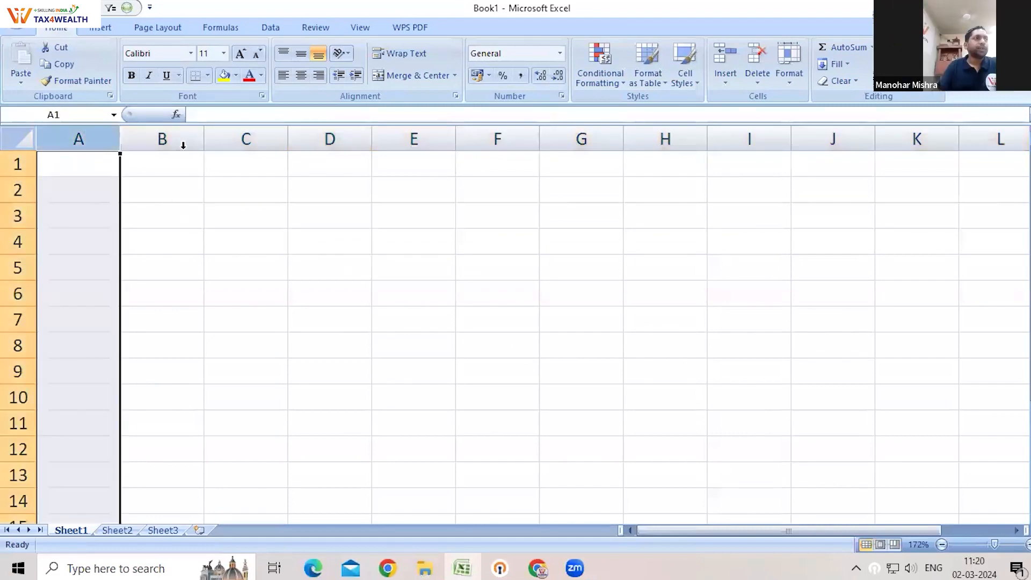
click(163, 140)
click(258, 134)
click(334, 140)
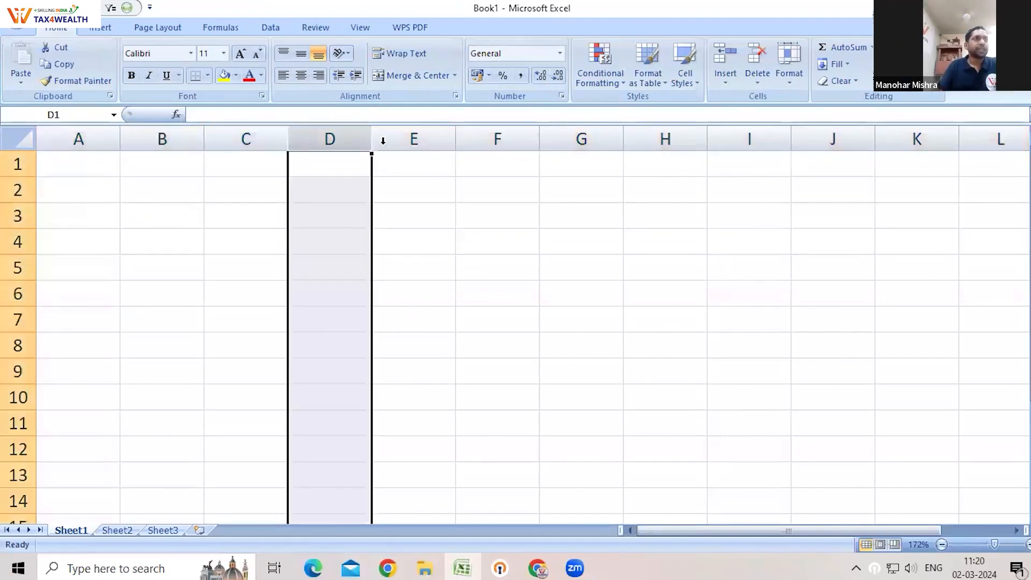
click(414, 141)
click(478, 133)
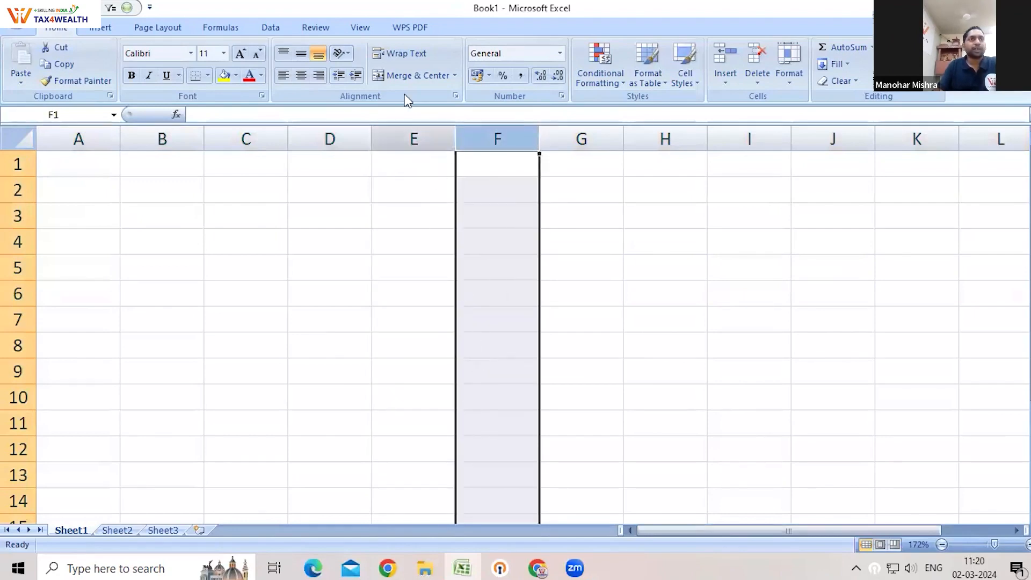
Select entire rows one at a time, starting with row 1 and ending with row 10.
click(15, 169)
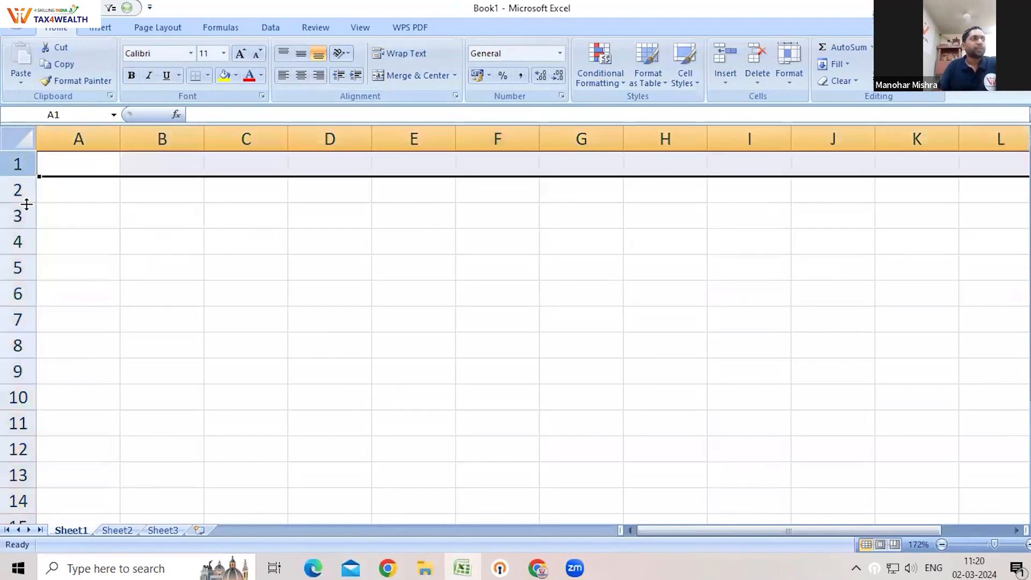
click(16, 267)
drag(15, 358, 15, 361)
click(12, 388)
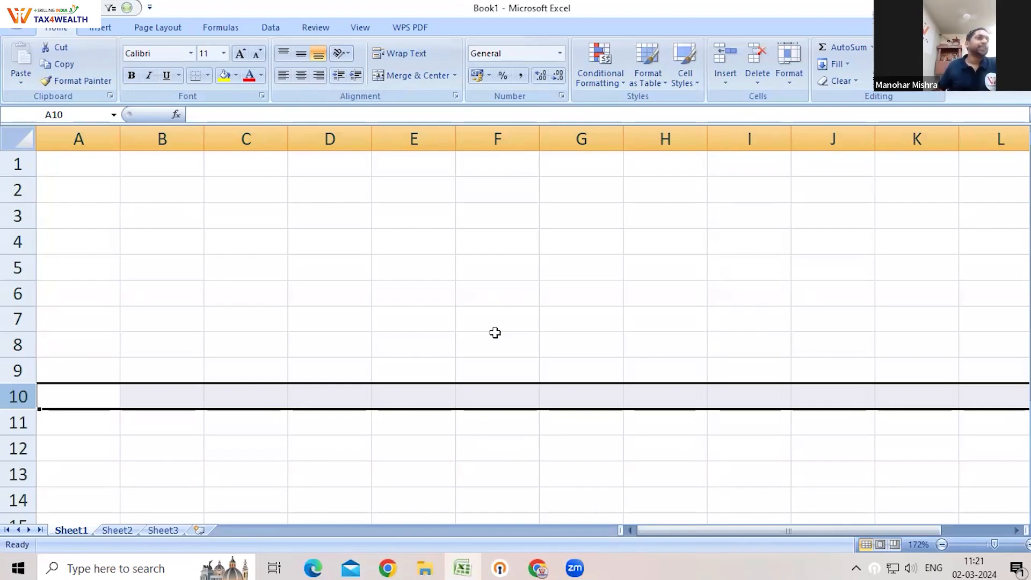
Select the whole worksheet to check its size in rows and columns, and release the selection to single cells in column A.
click(31, 139)
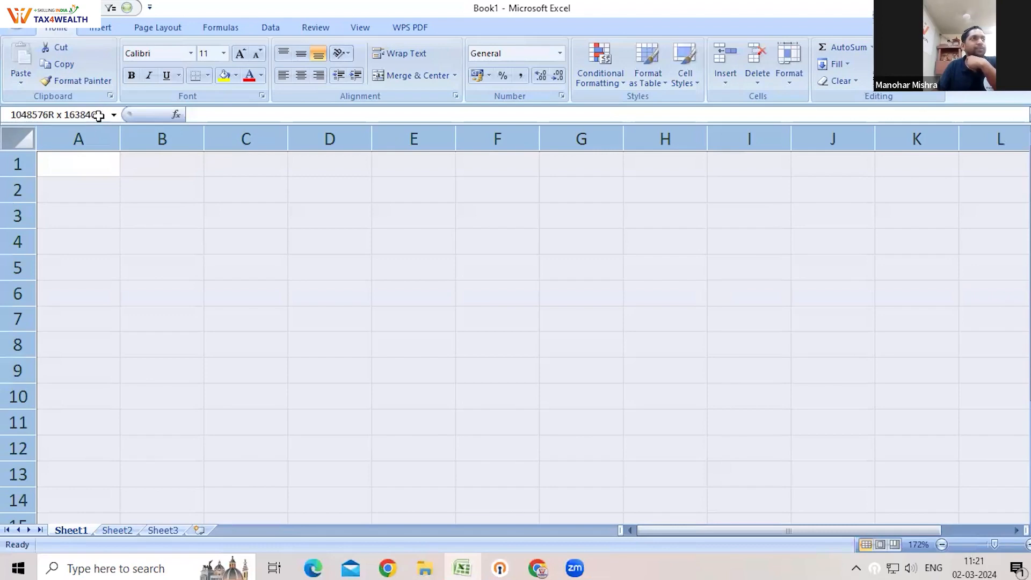
click(67, 262)
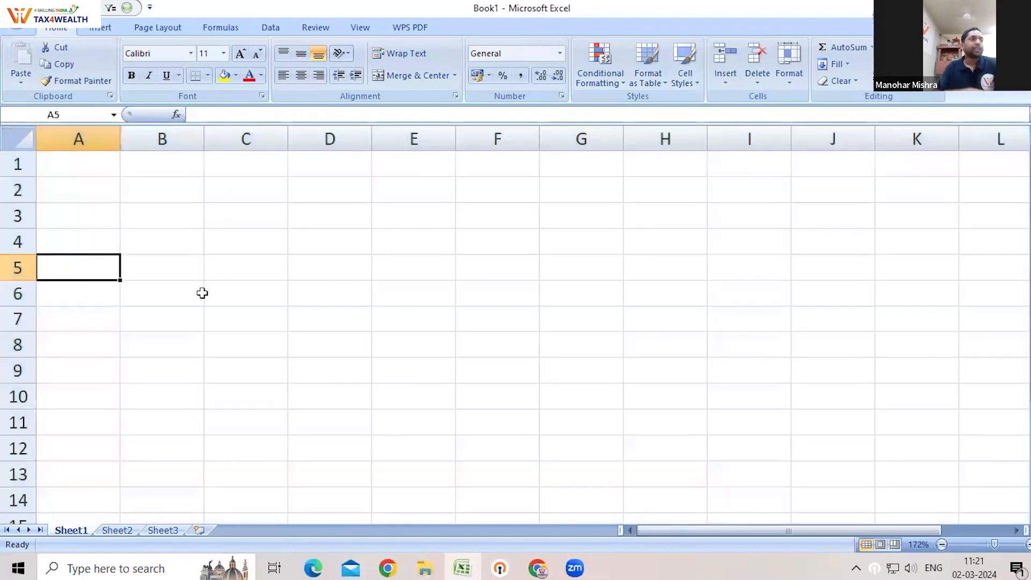
click(69, 182)
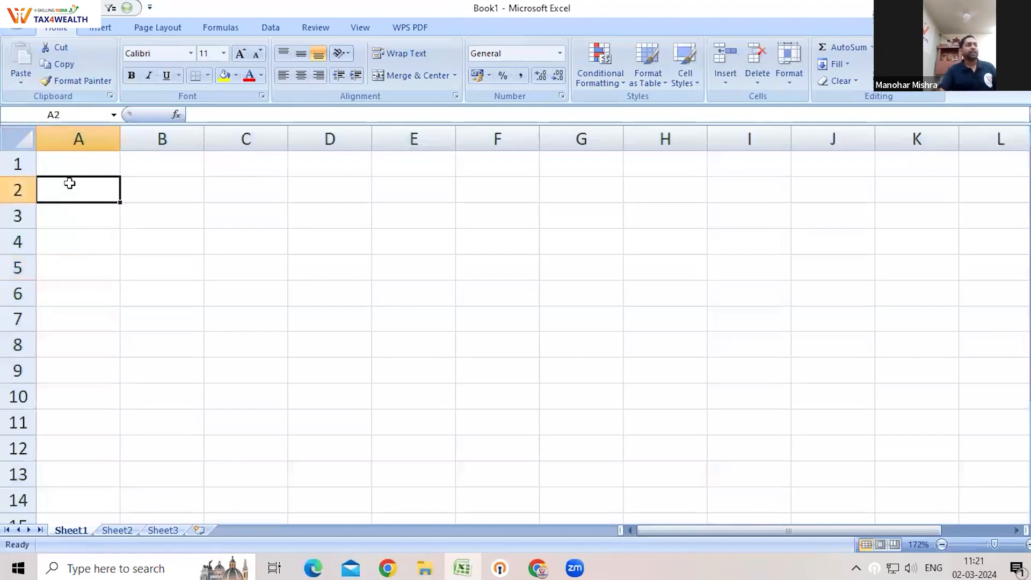
click(63, 223)
Jump from cell A1 to the last row of column A.
click(86, 165)
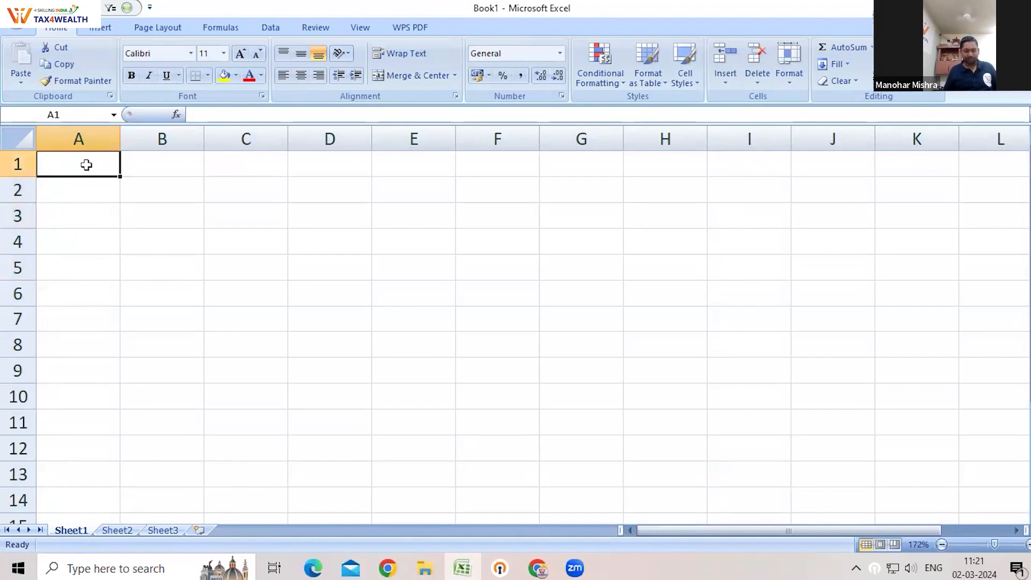
key(shift+Down)
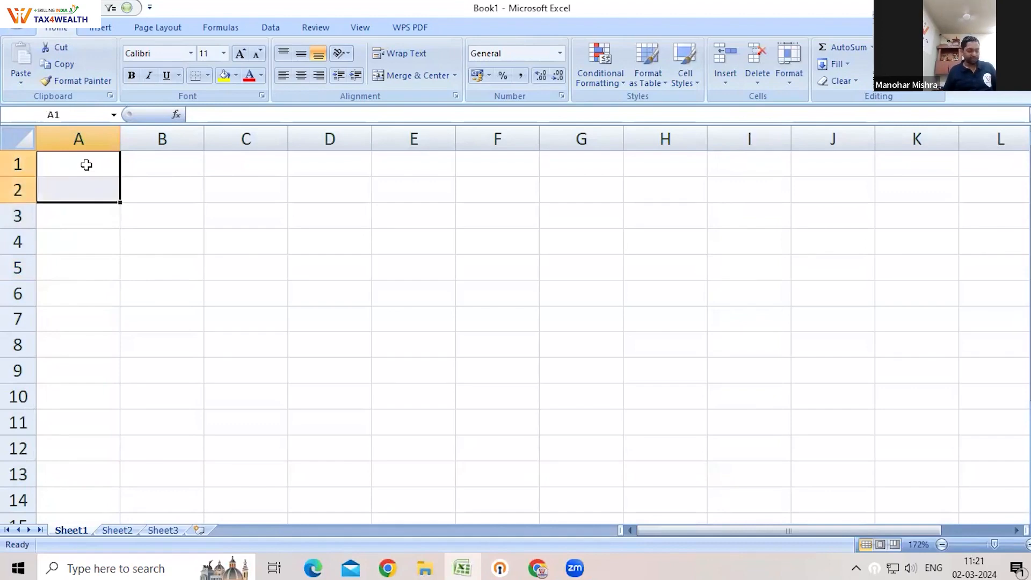
key(ctrl+Down)
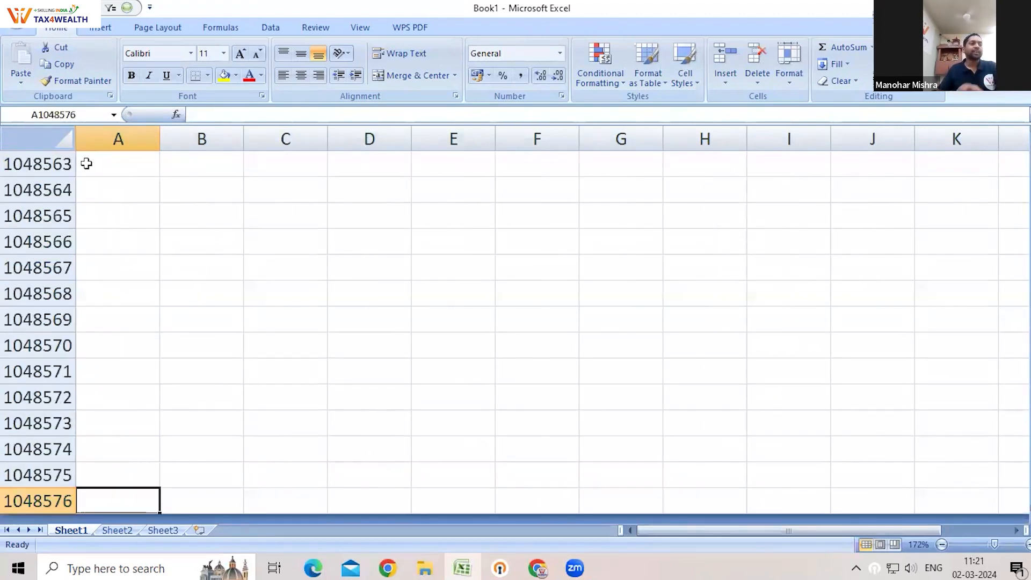
Examine the end of the worksheet around its last row in columns A and B.
click(210, 501)
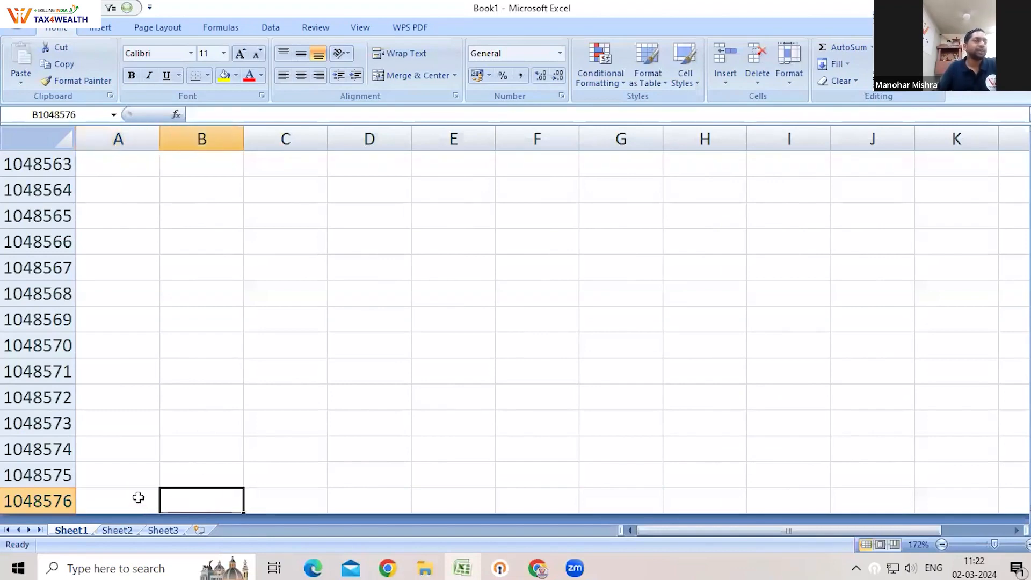
click(110, 496)
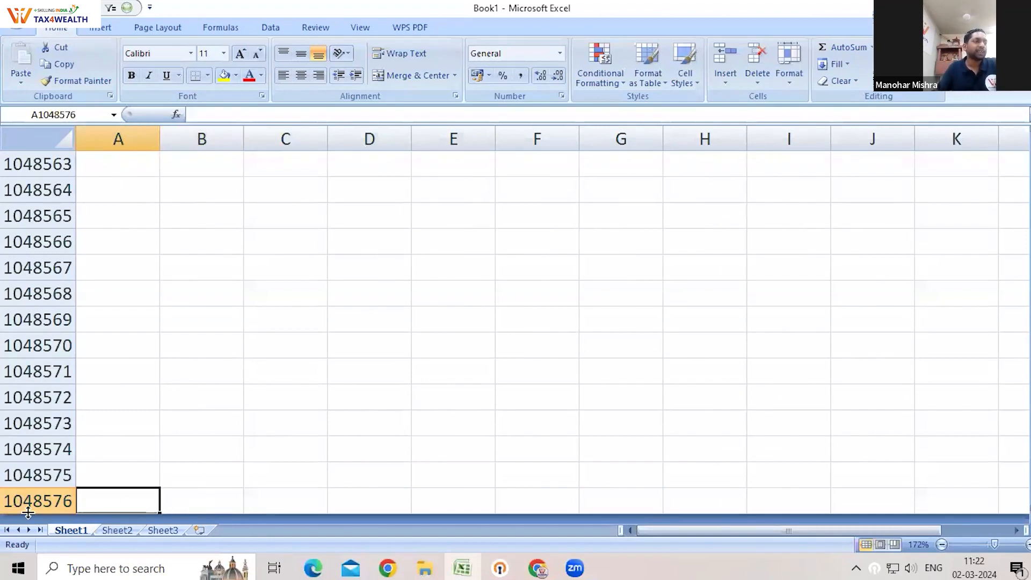
click(219, 497)
click(111, 492)
scroll(27, 418, down, 4)
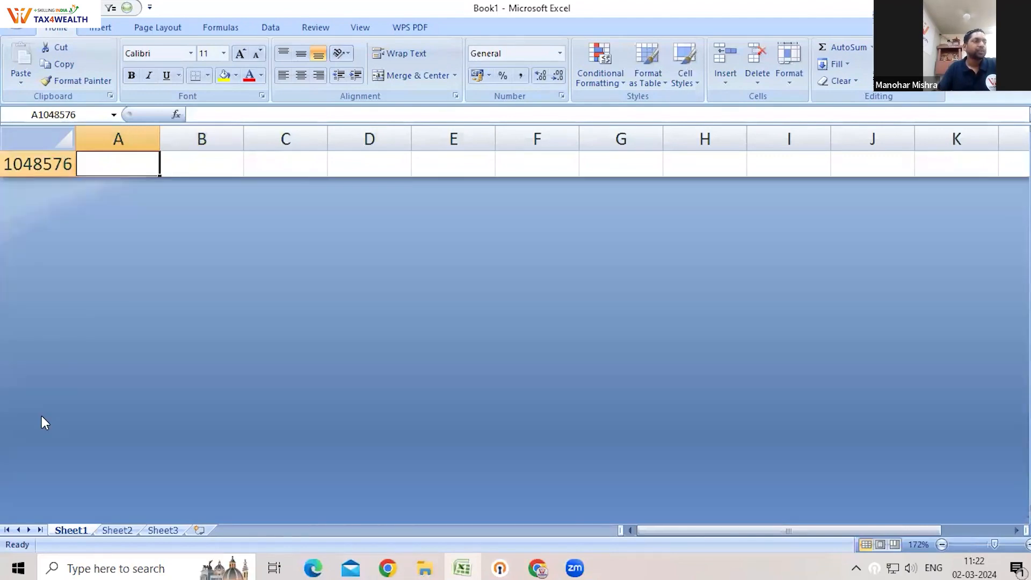
scroll(41, 416, up, 12)
scroll(46, 265, down, 12)
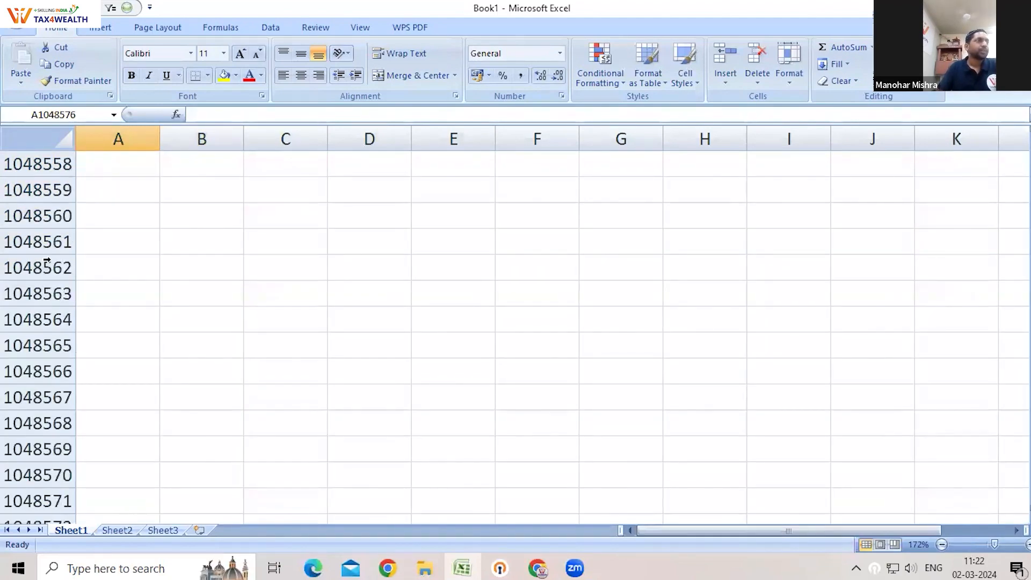
scroll(63, 237, up, 2)
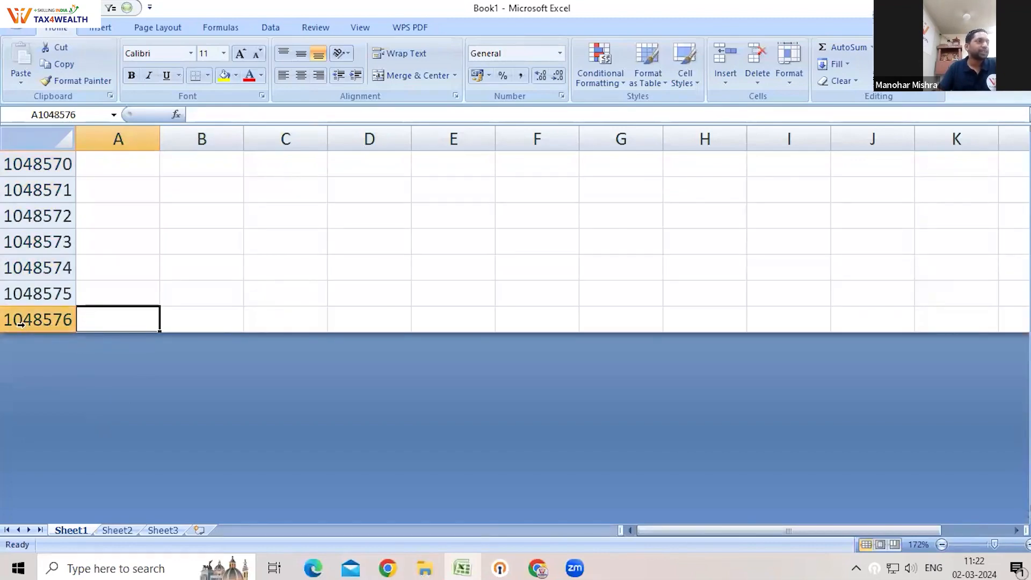
Jump from cell C1048509 to the last column of the sheet in the same row.
scroll(260, 359, up, 20)
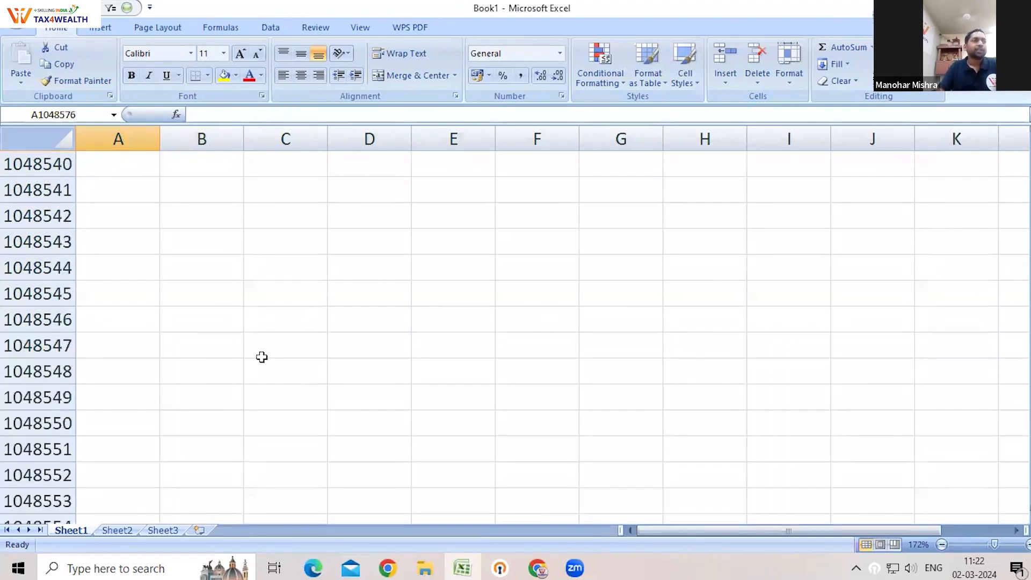
click(284, 299)
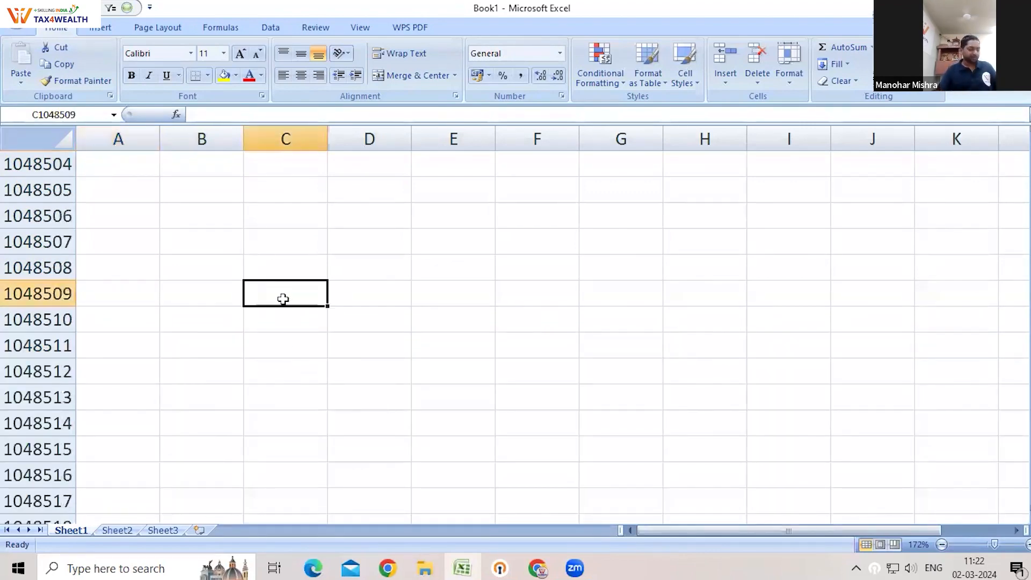
key(ctrl+Right)
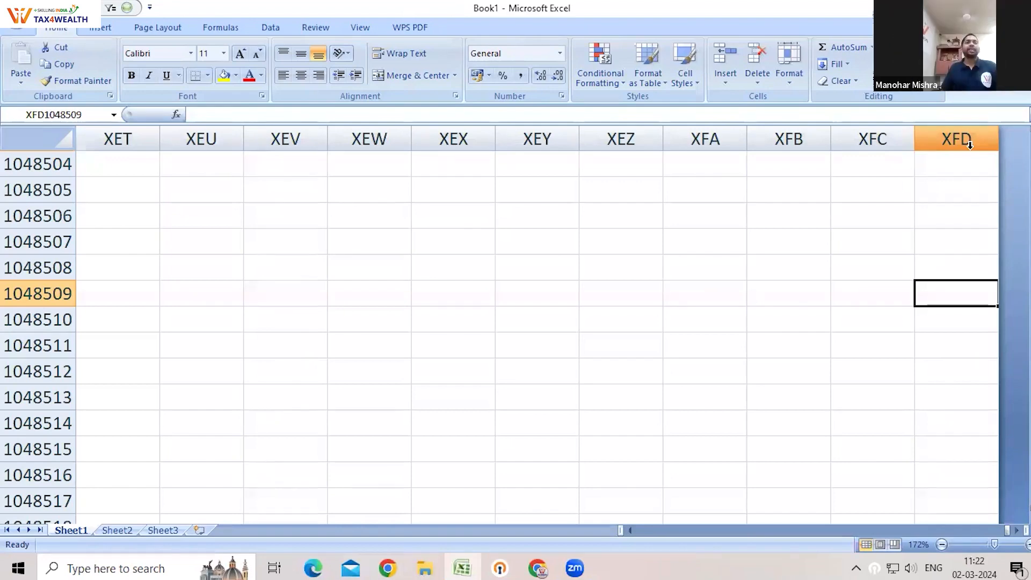
Return from cell XEU1048506 to column A of that row and to the sheet's first cell, A1.
click(204, 215)
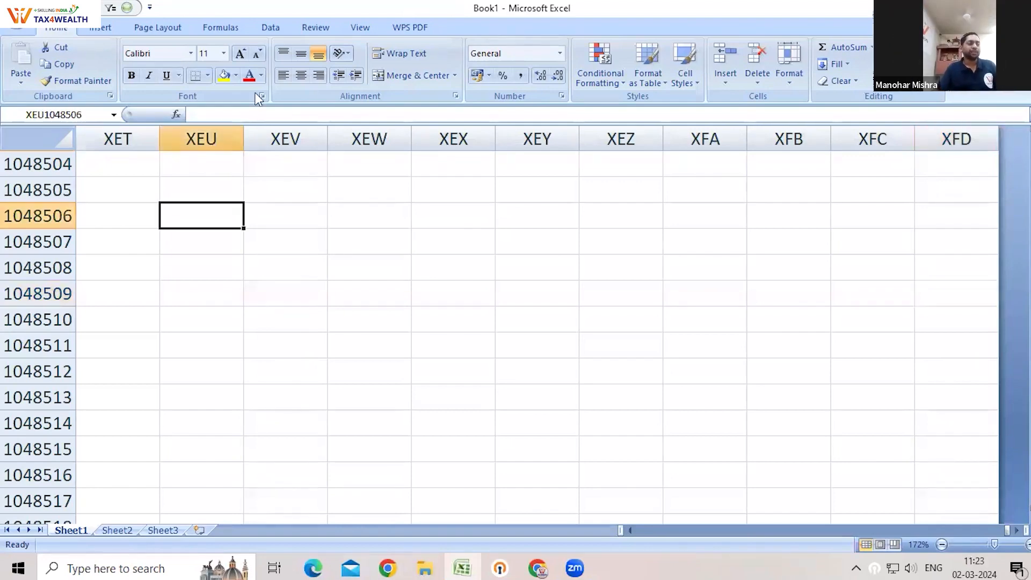
key(Home)
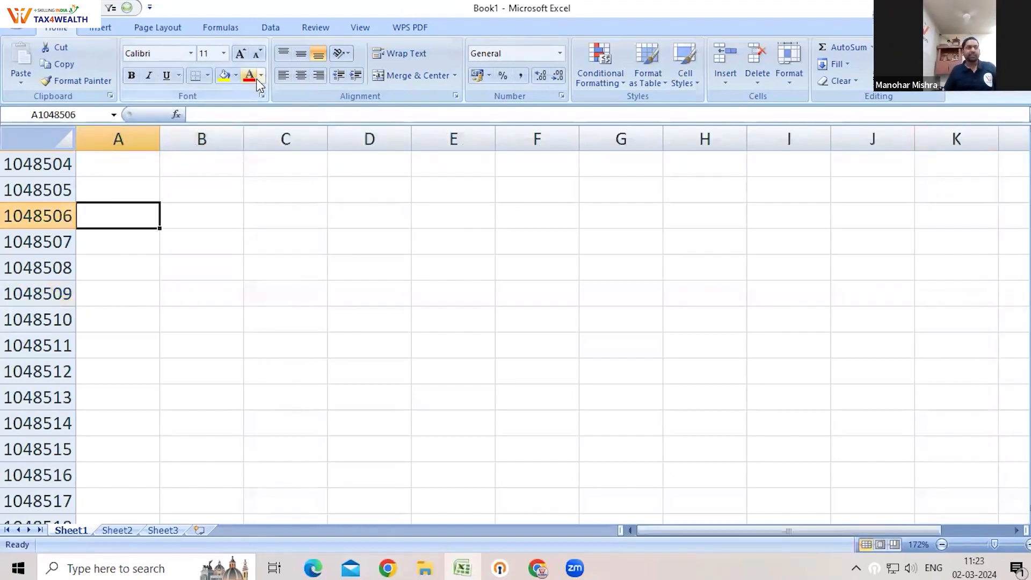
key(ctrl+Home)
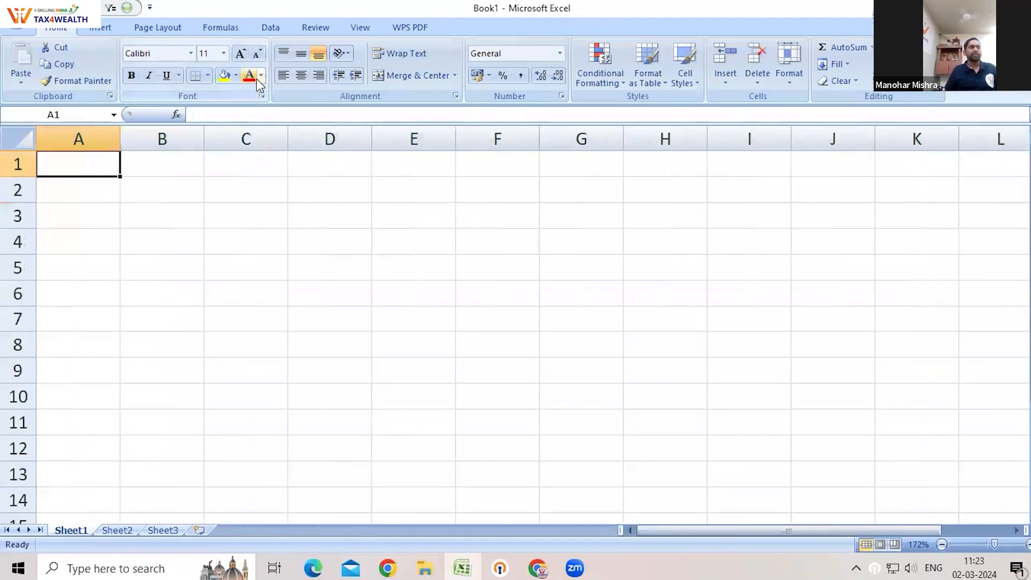
click(303, 224)
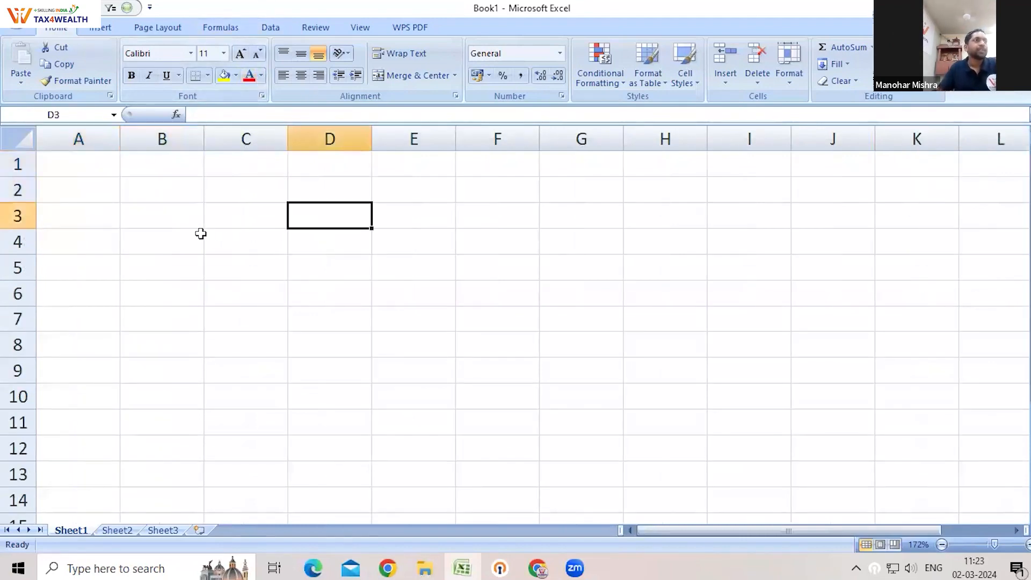
click(201, 234)
click(72, 160)
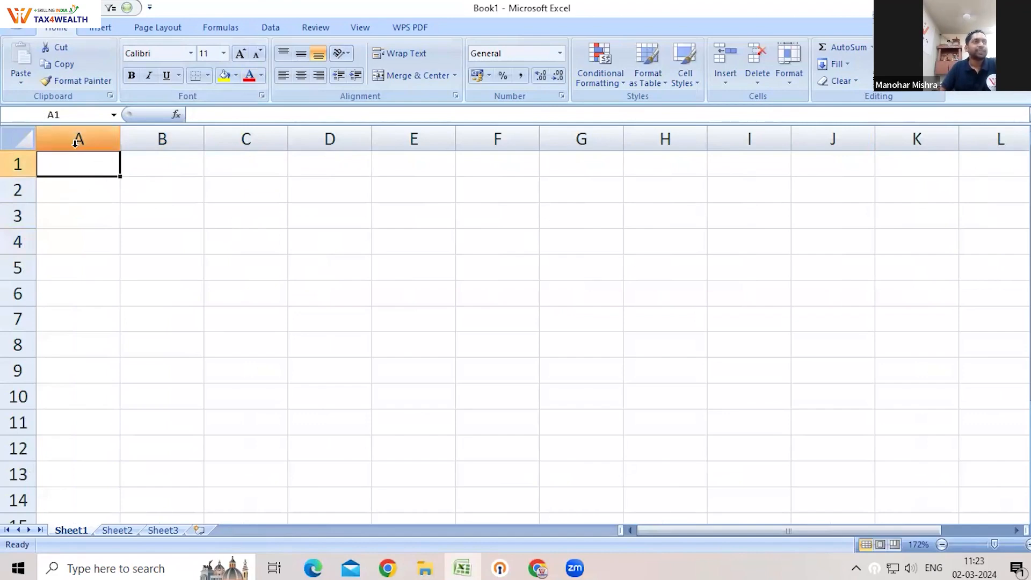
click(70, 192)
click(79, 160)
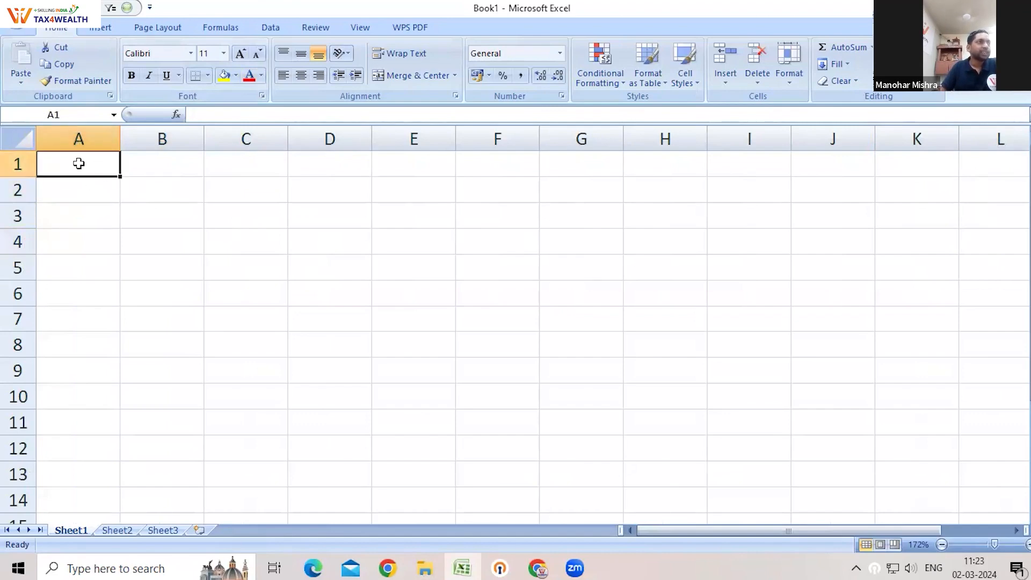
click(74, 201)
Jump from cell A1 to the last row and on to the last column, reaching the worksheet's final cell.
click(80, 159)
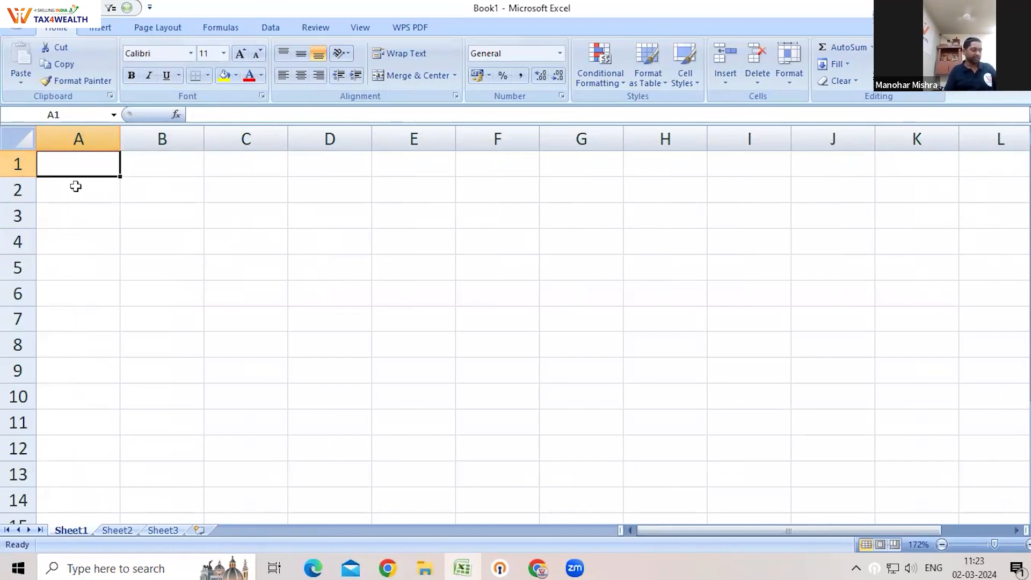
key(ctrl+Down)
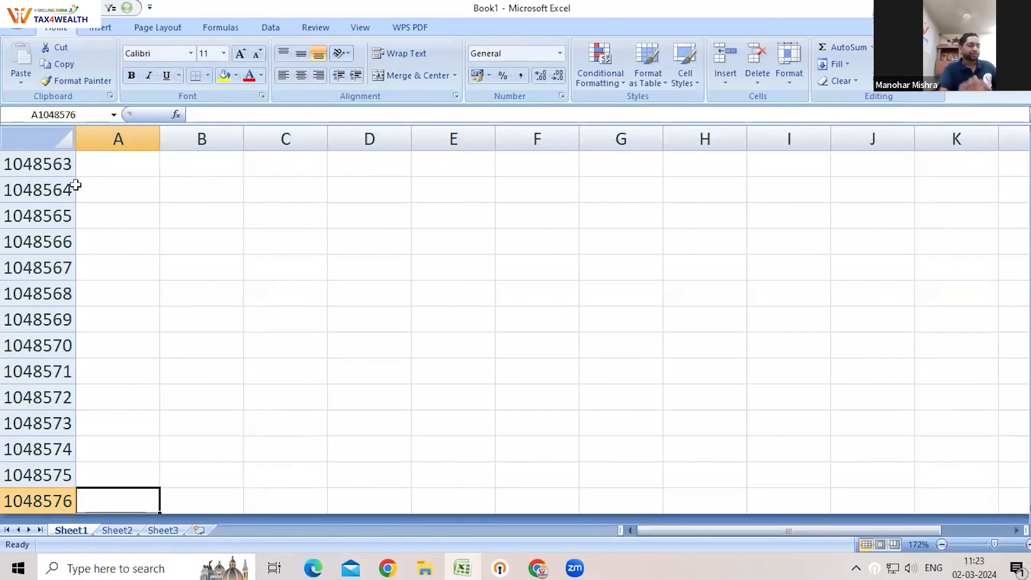
key(ctrl+Right)
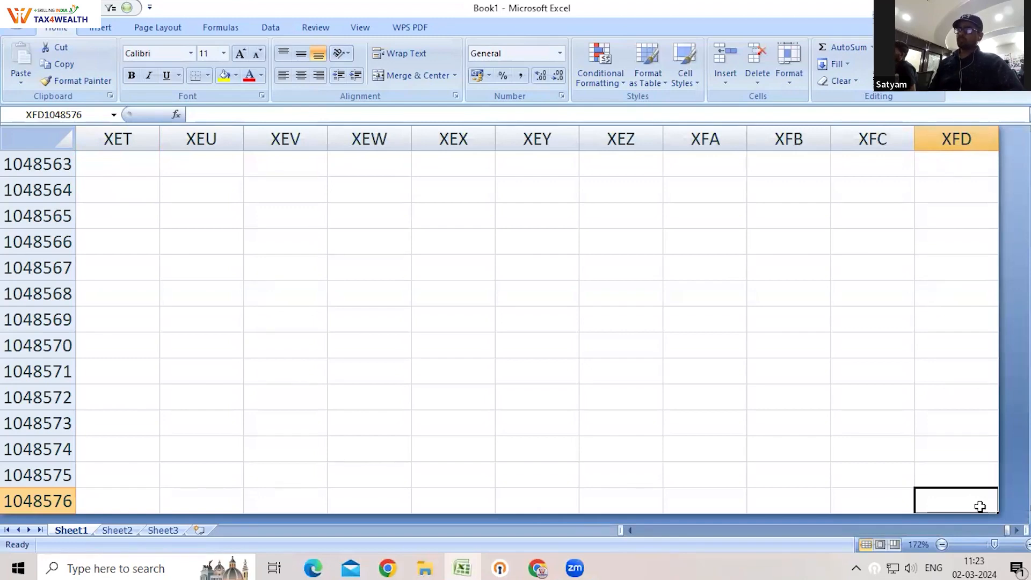
Select cell XET1048488 near the end of the sheet and jump from it back to cell A1.
scroll(130, 314, up, 12)
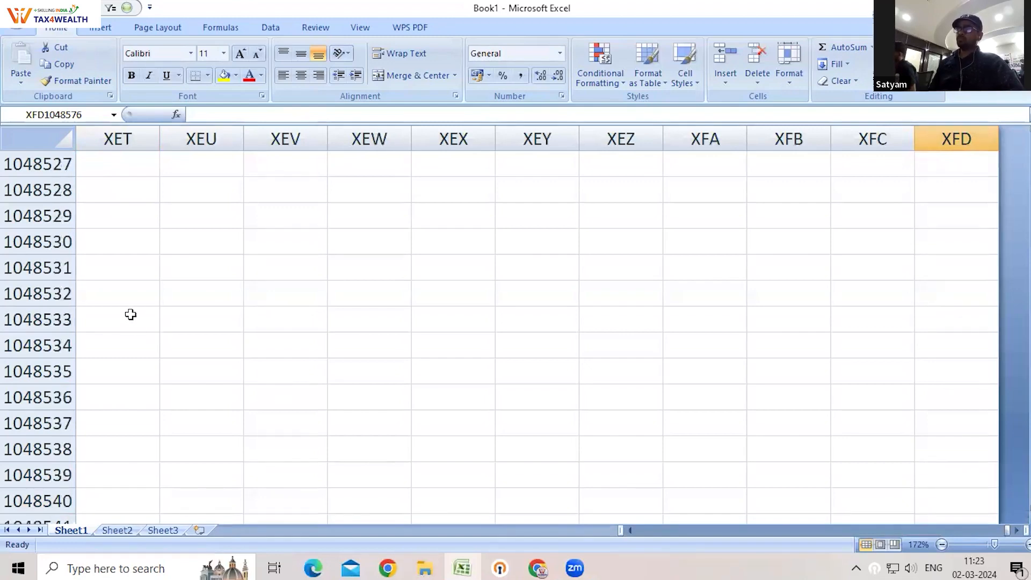
scroll(130, 314, up, 15)
click(120, 312)
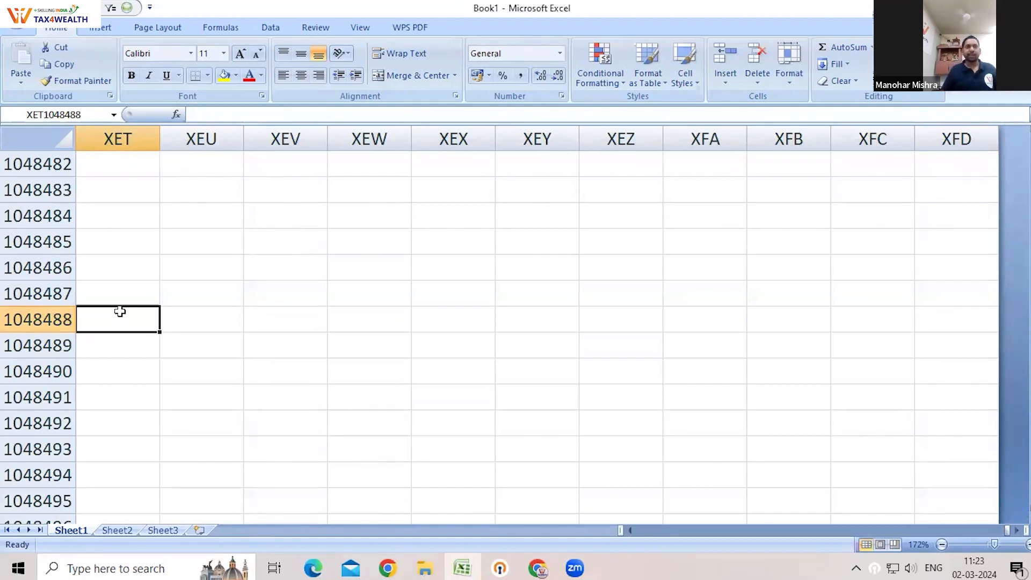
key(ctrl+Up)
key(ctrl+Left)
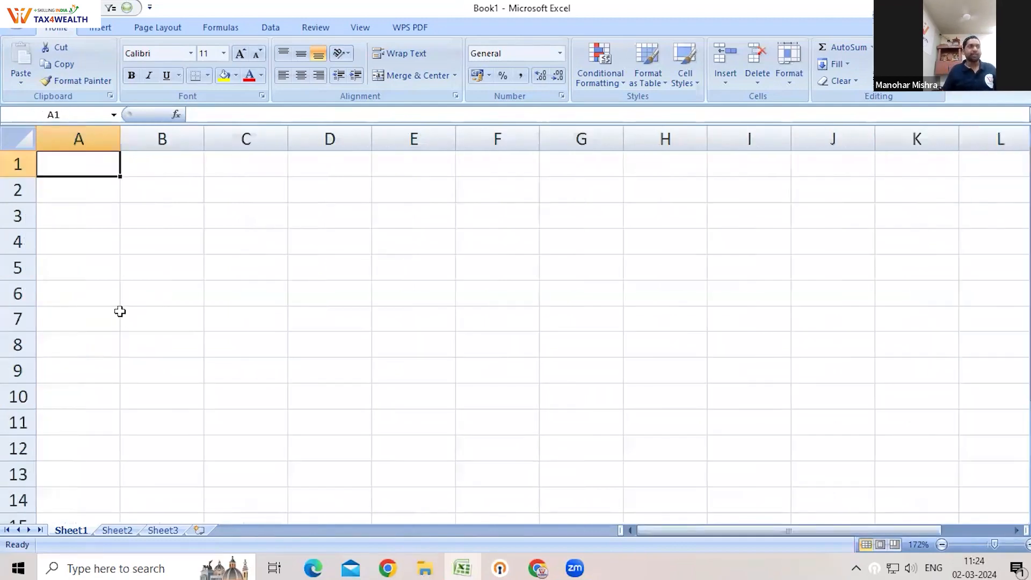
Select the entire worksheet, and clear that selection by selecting single cells, ending on F10.
click(23, 141)
click(24, 141)
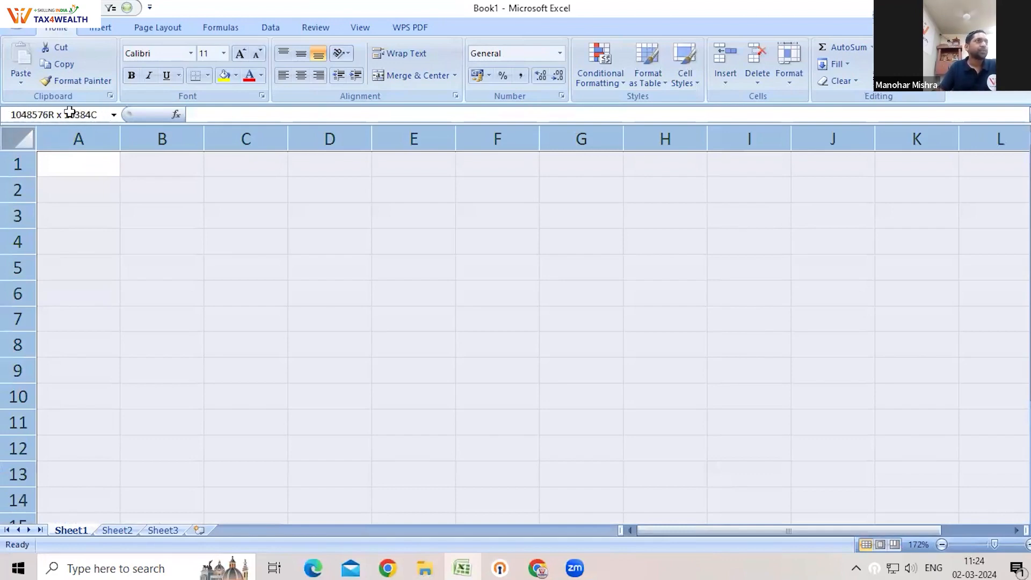
drag(226, 302, 231, 309)
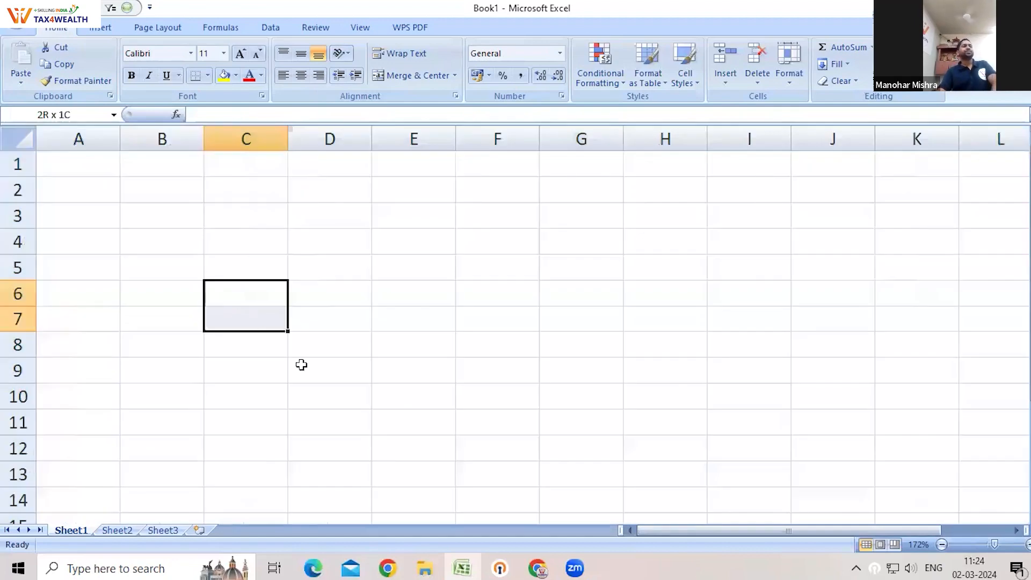
click(517, 420)
click(199, 421)
click(459, 397)
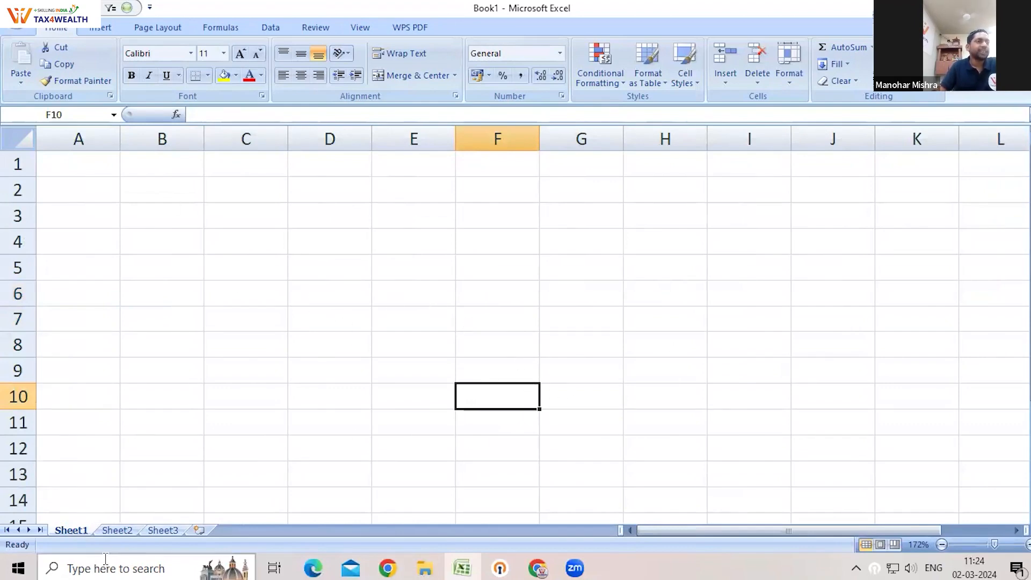
Visit Sheet2 and return to Sheet1, and add five new worksheets after Sheet3, ending back on Sheet1.
click(124, 530)
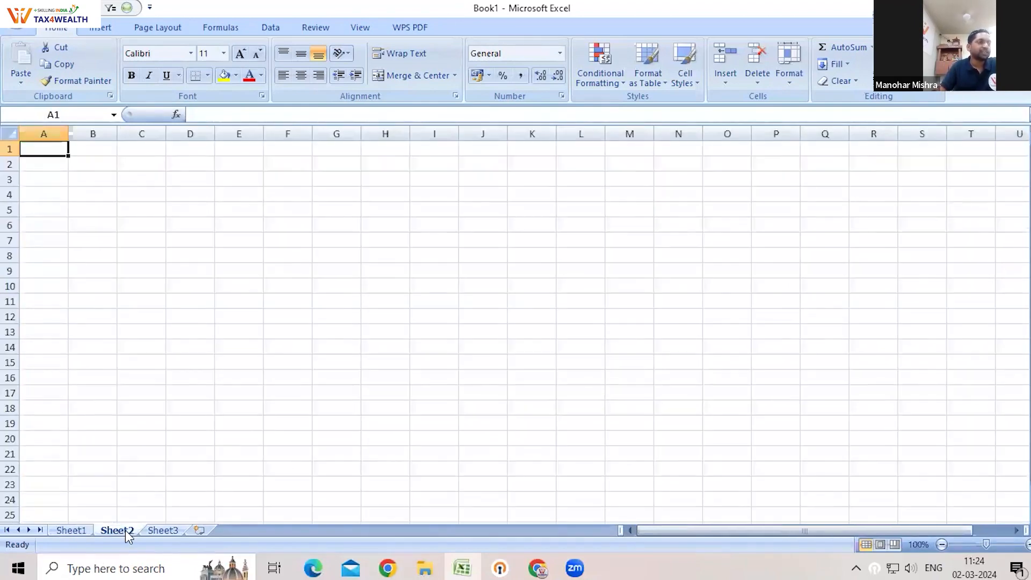
click(70, 530)
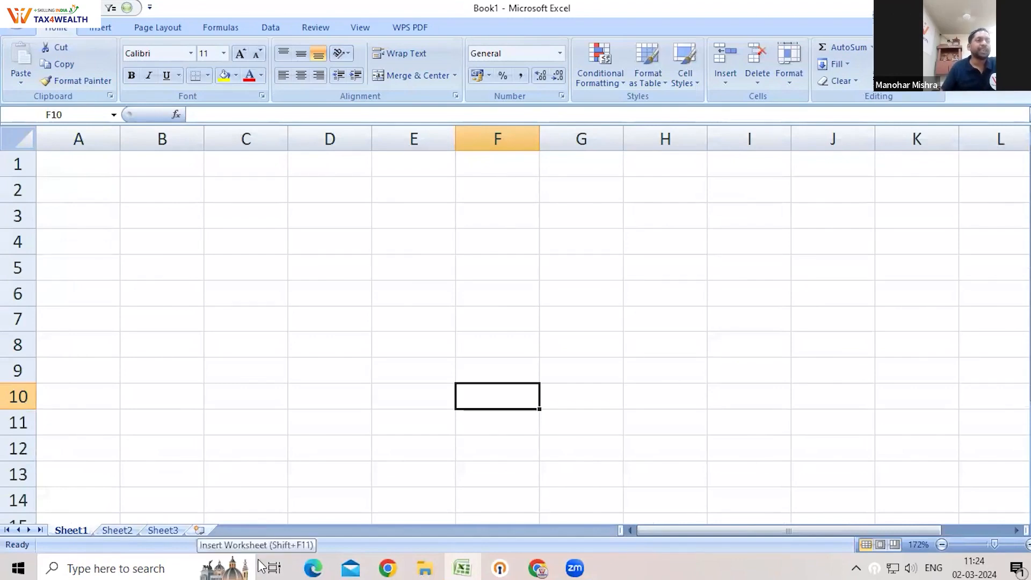
click(199, 530)
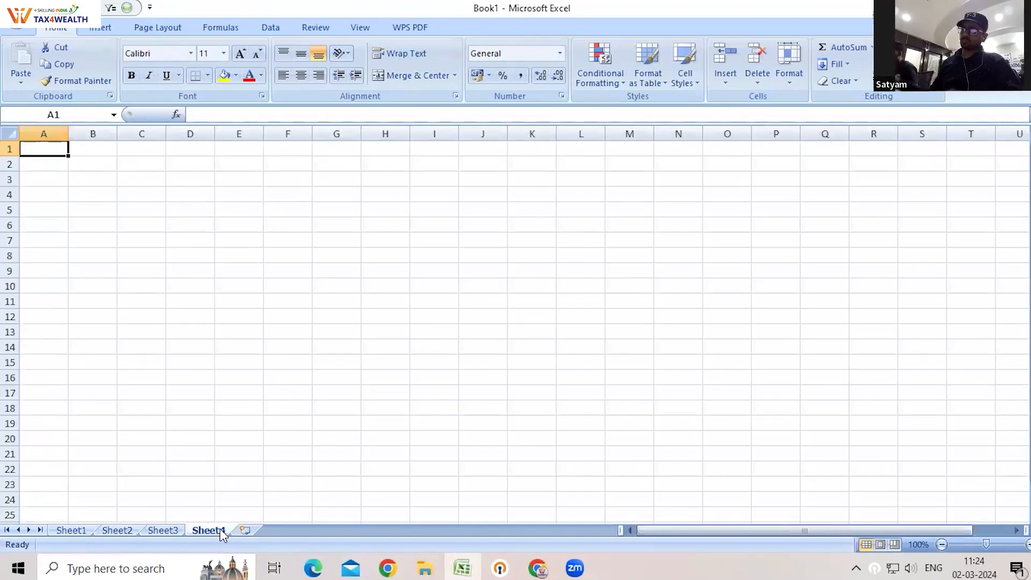
click(244, 530)
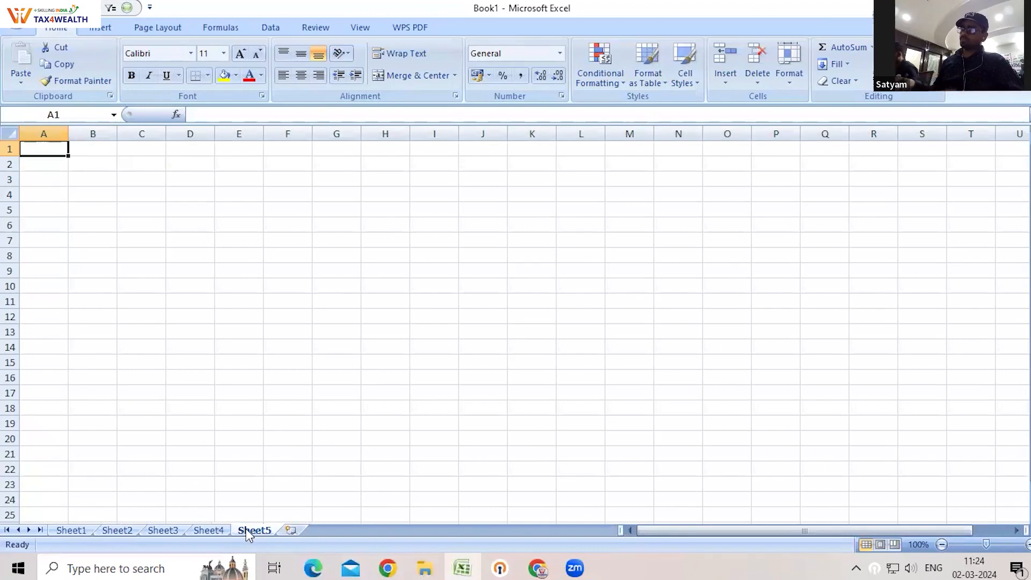
click(290, 529)
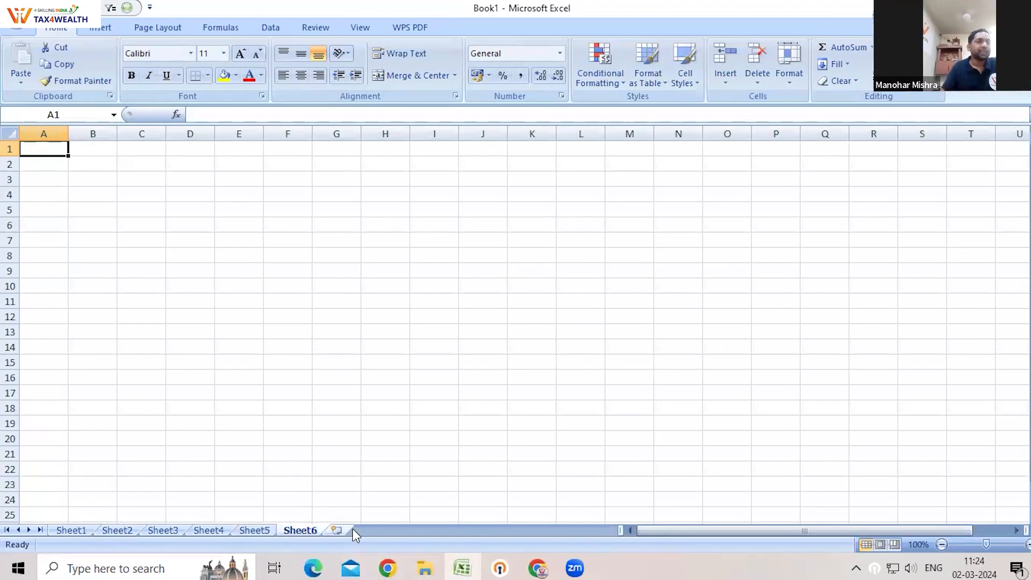
click(337, 530)
click(382, 531)
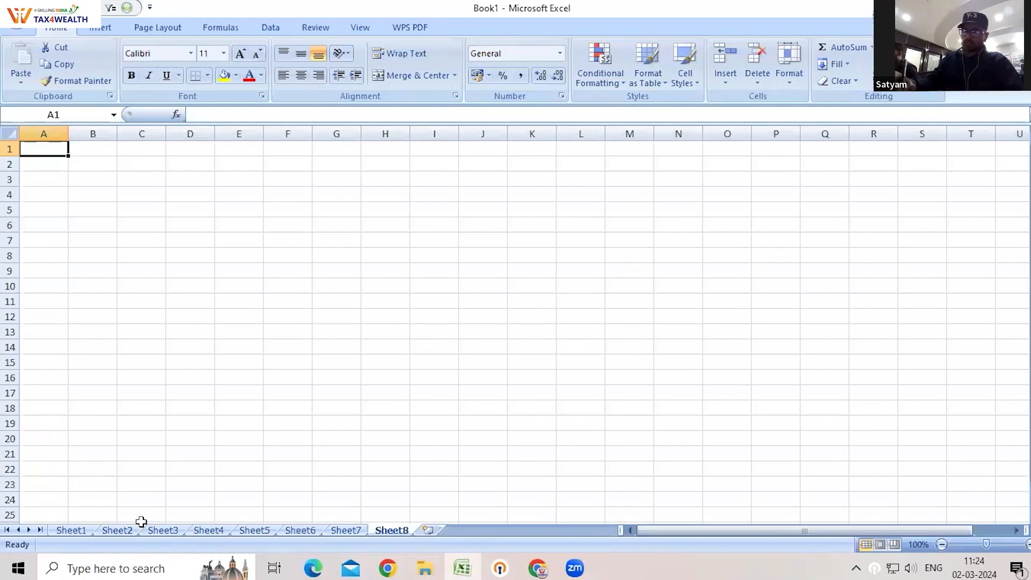
click(71, 531)
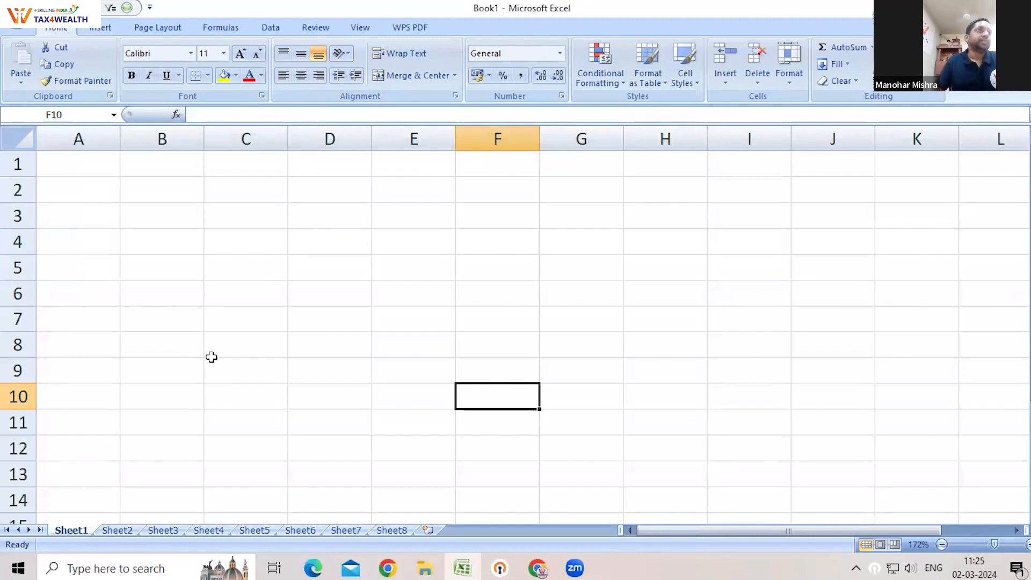
click(212, 361)
click(194, 374)
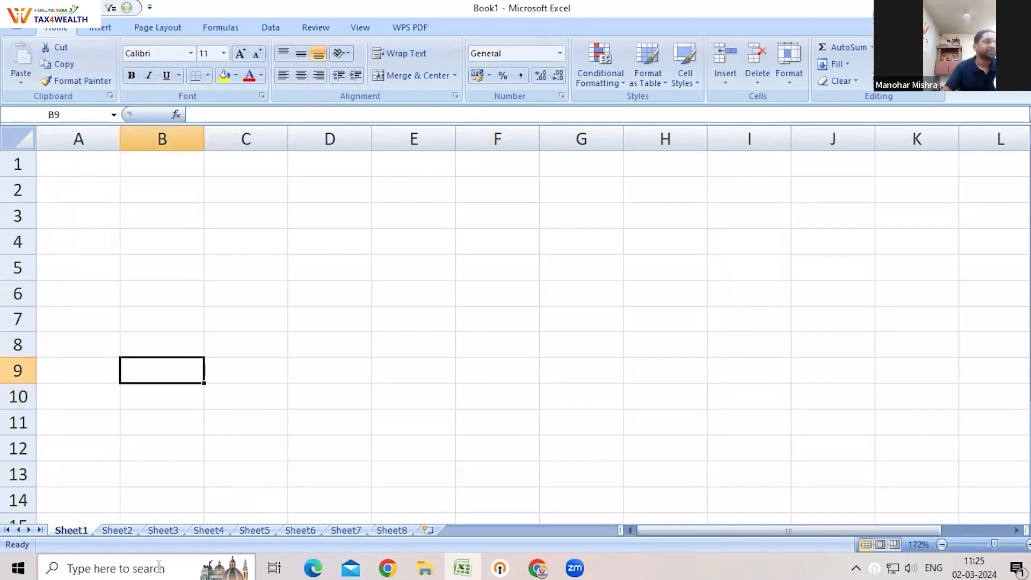
click(97, 478)
click(220, 477)
click(161, 478)
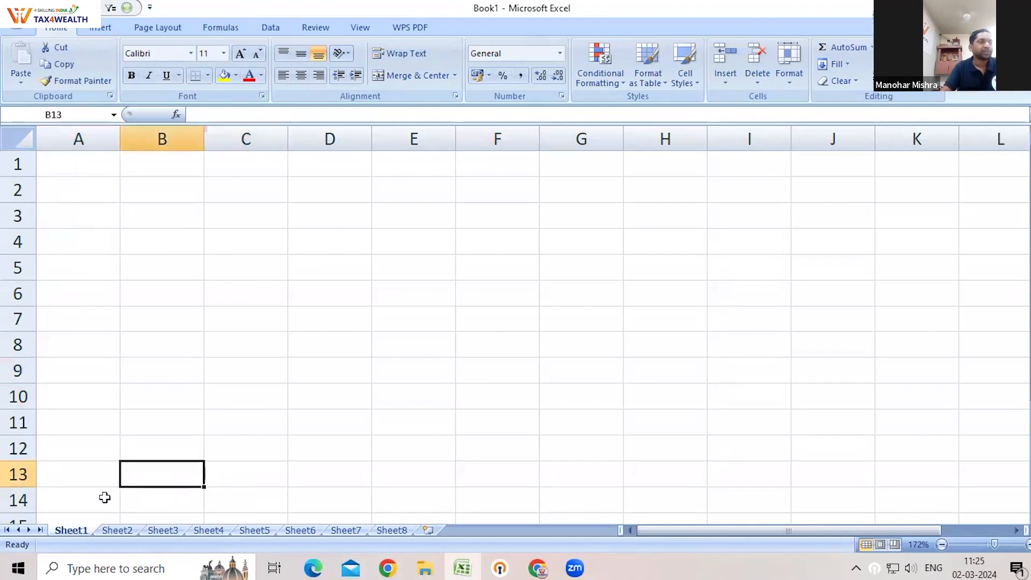
click(102, 495)
click(218, 494)
click(69, 496)
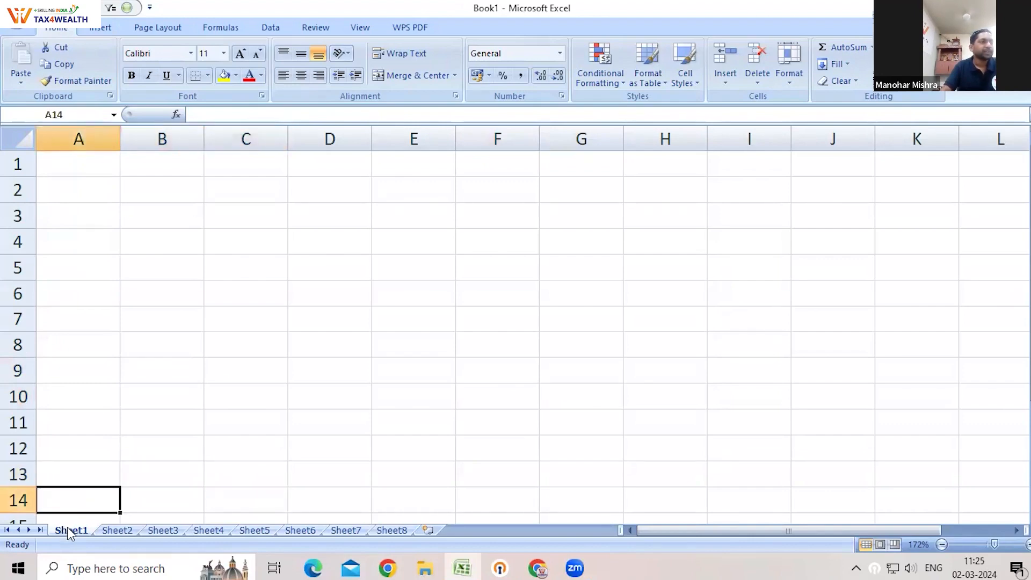
Rename Sheet1 with the first participant's first name.
right_click(70, 530)
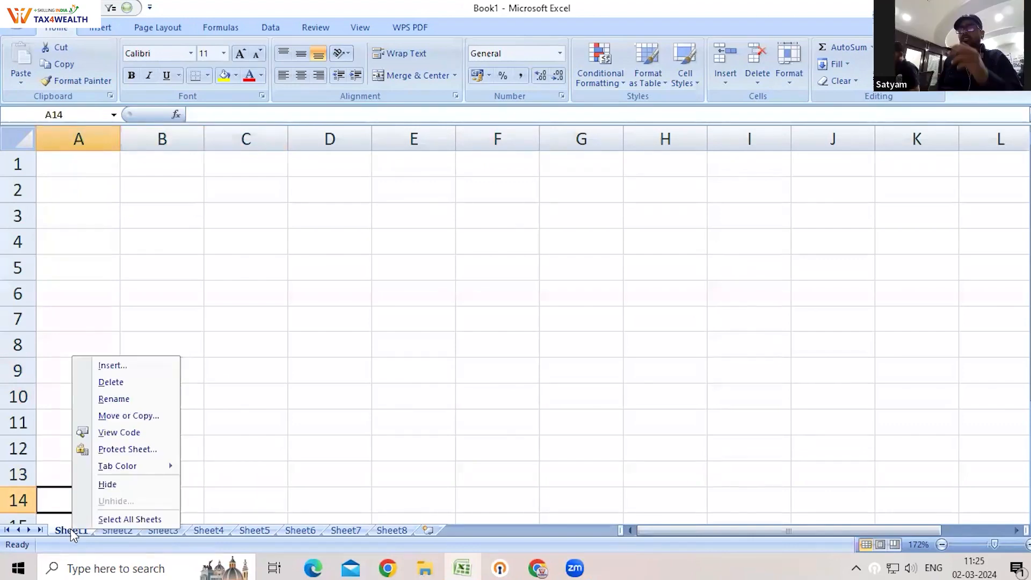
click(123, 401)
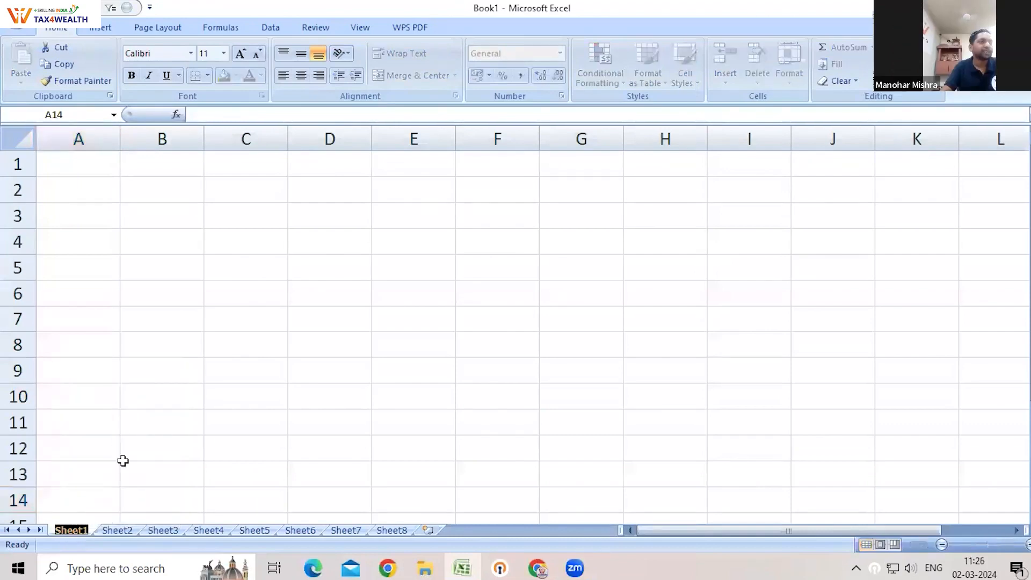
text(monu)
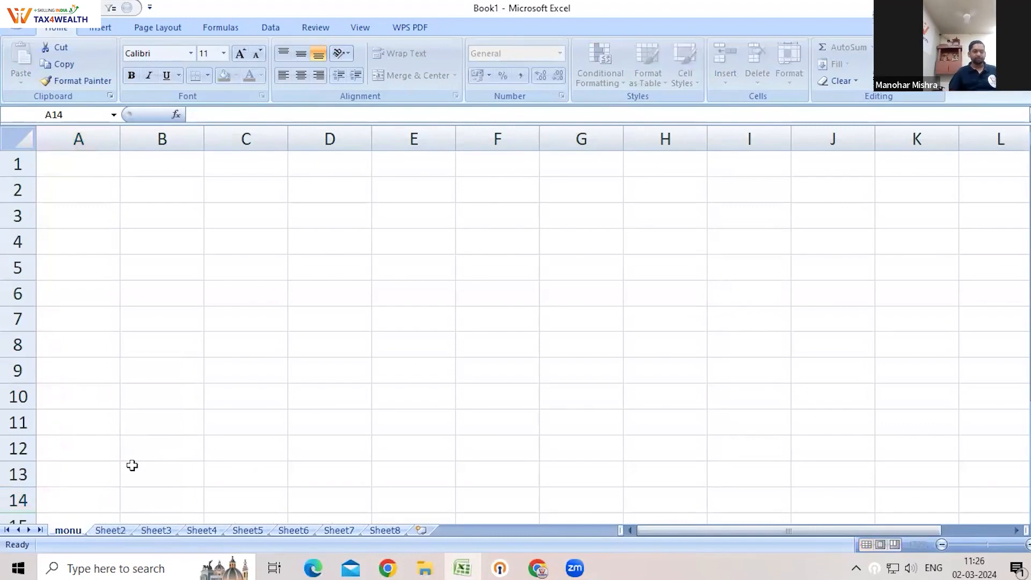
key(Return)
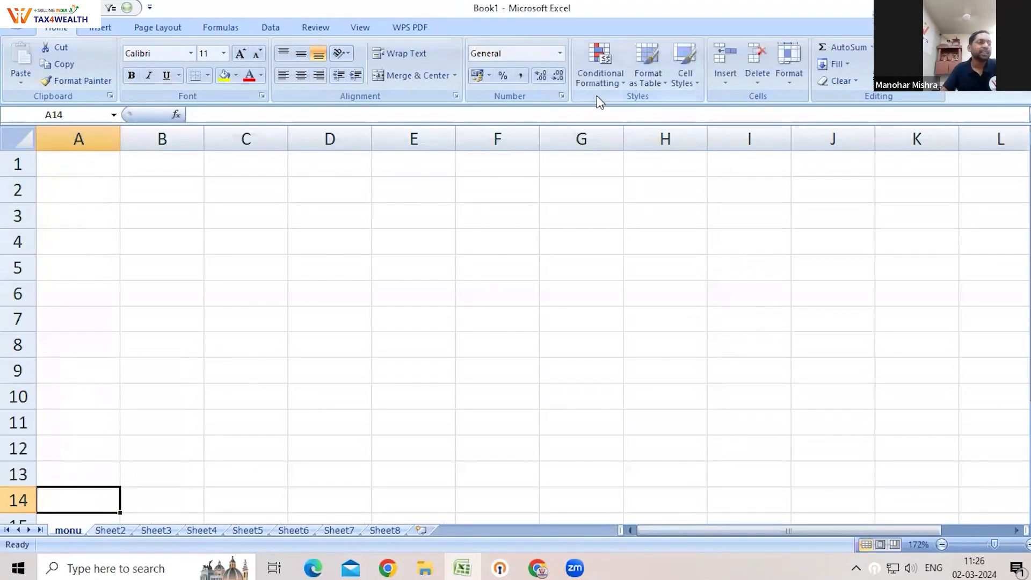
Switch to Sheet2 and back to the renamed first sheet, and select cell B12 there.
click(382, 335)
click(114, 528)
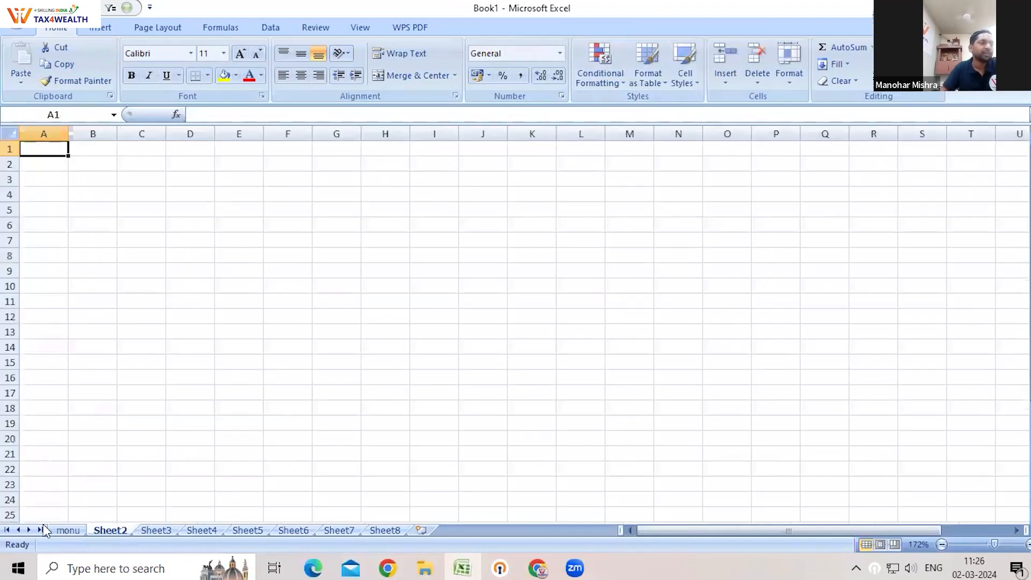
key(ctrl+Page_Up)
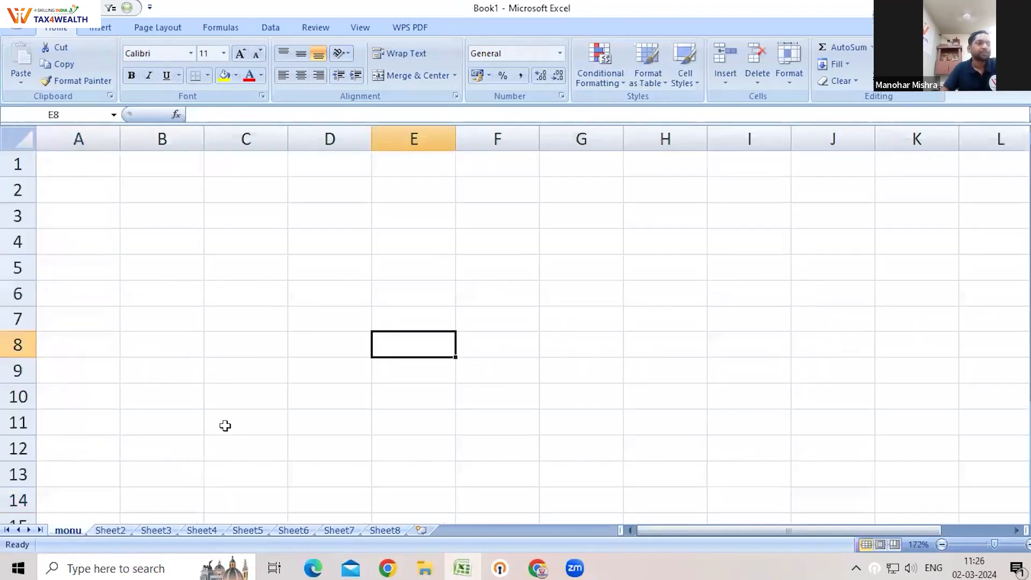
click(362, 413)
click(128, 449)
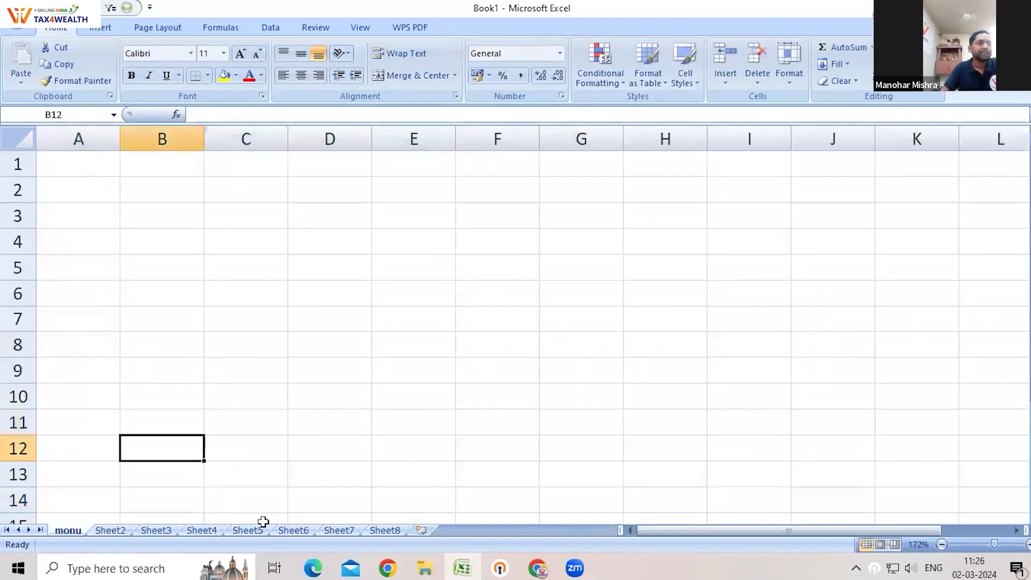
Rename Sheet5 with another person's first name.
click(248, 529)
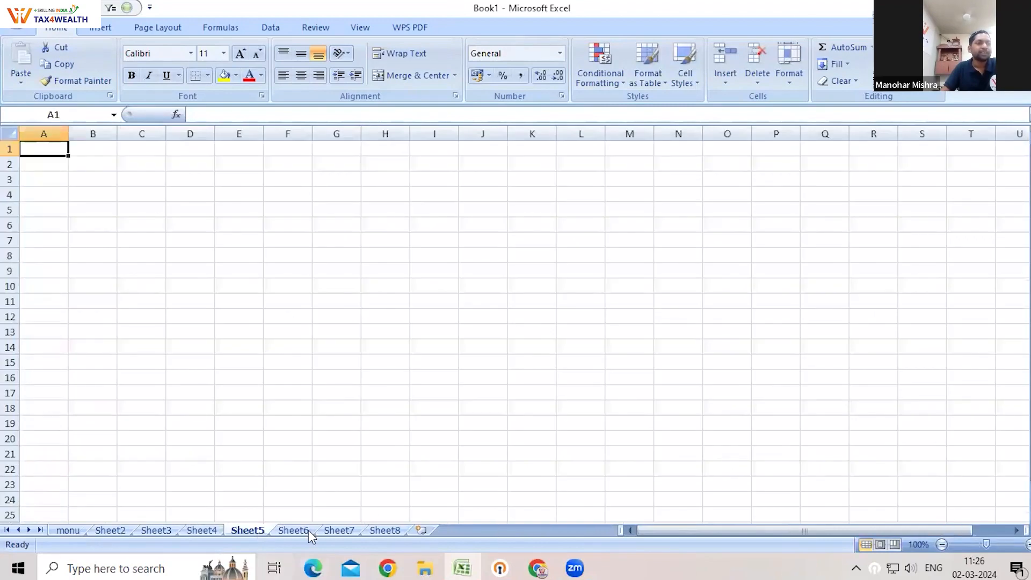
right_click(243, 527)
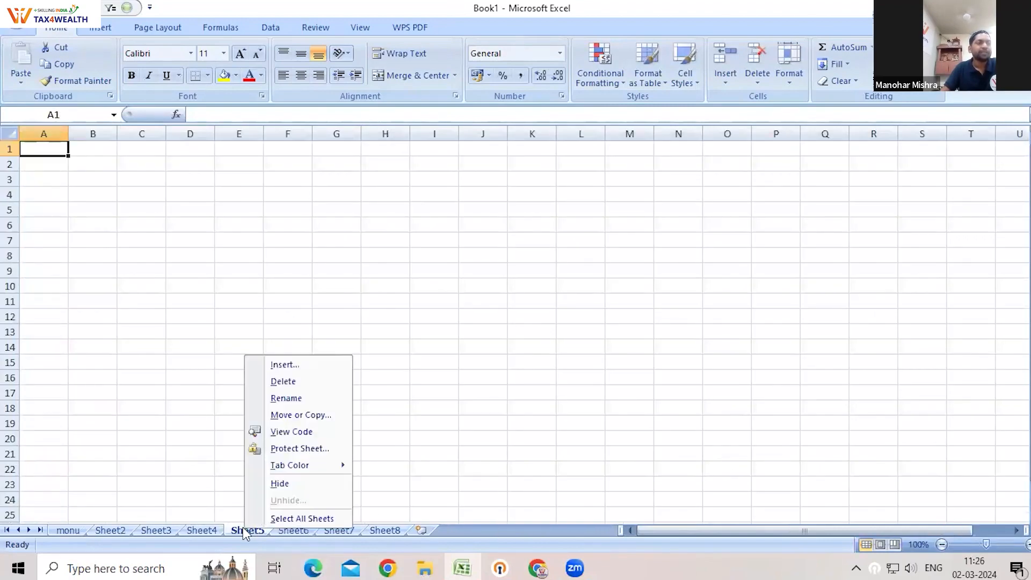
click(289, 397)
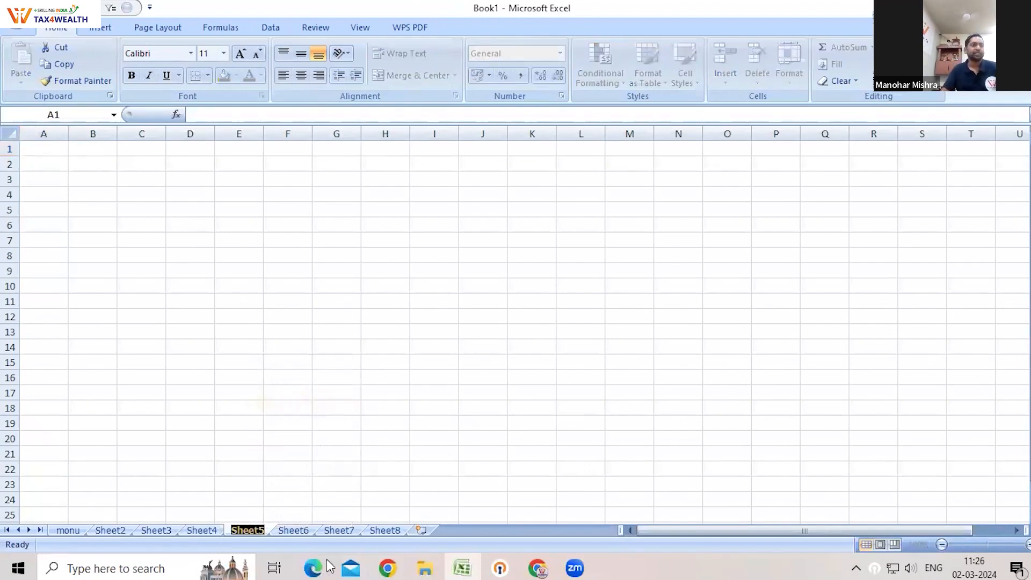
text(q)
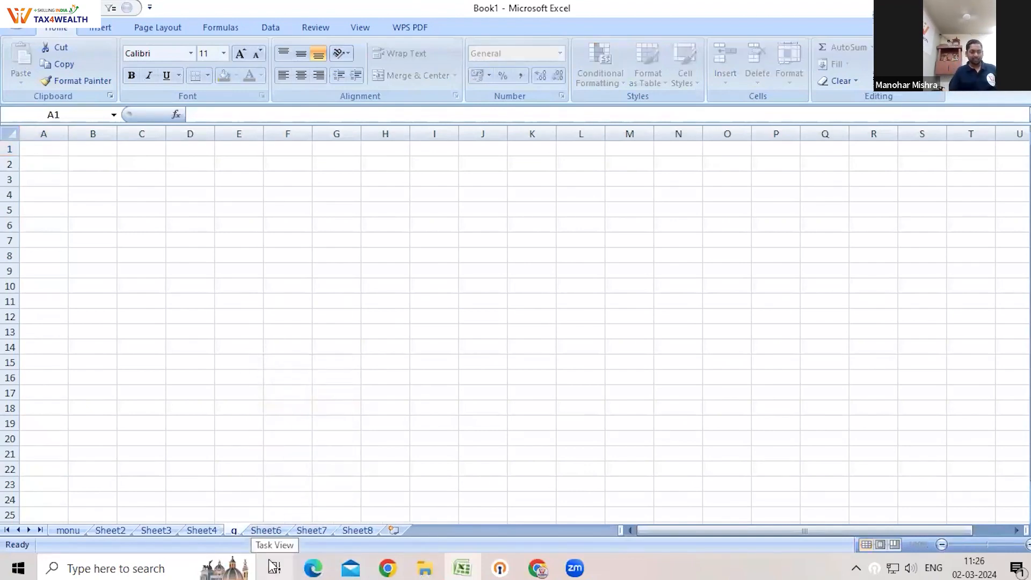
key(BackSpace)
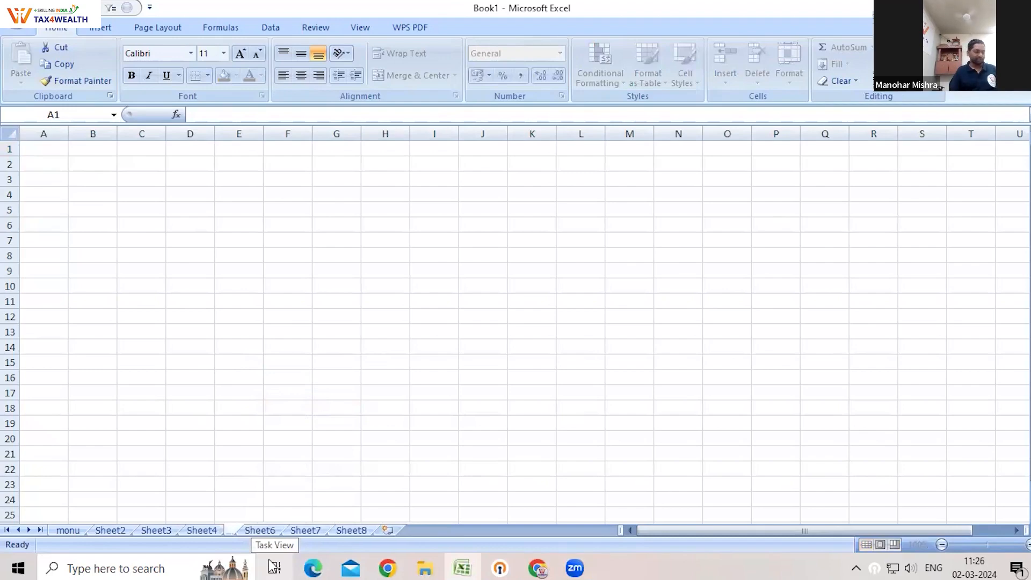
text(Go)
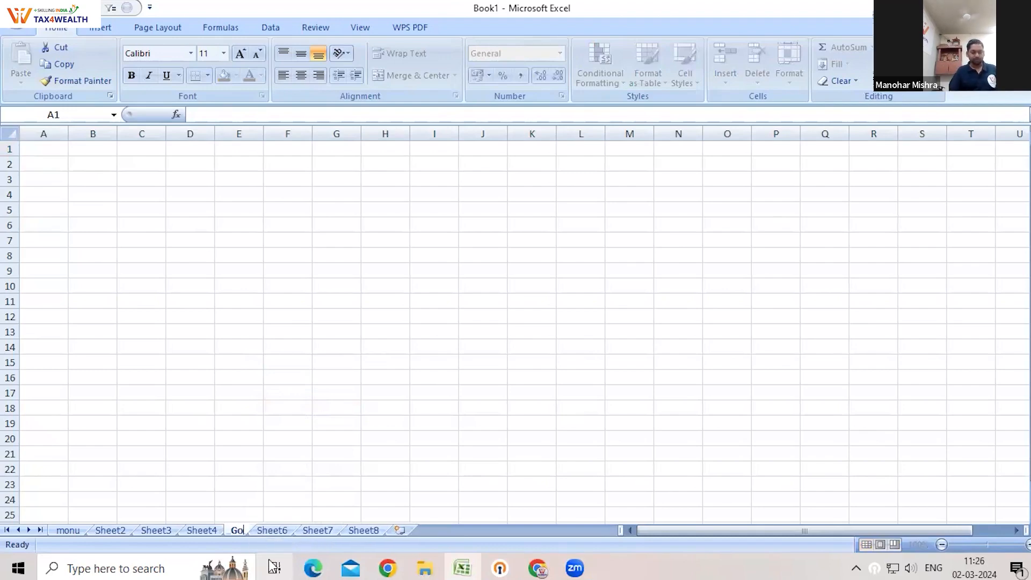
text(pall)
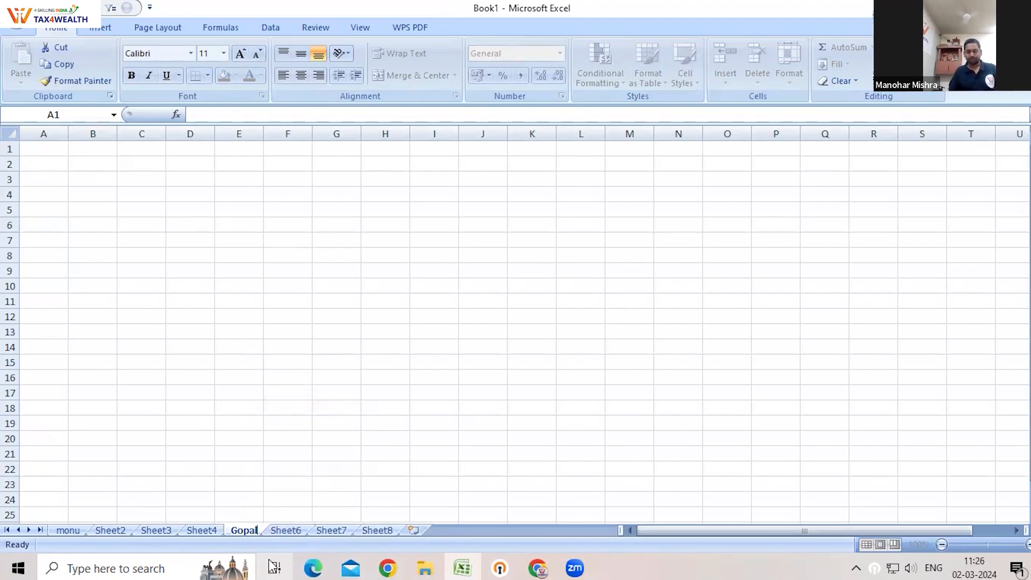
key(Return)
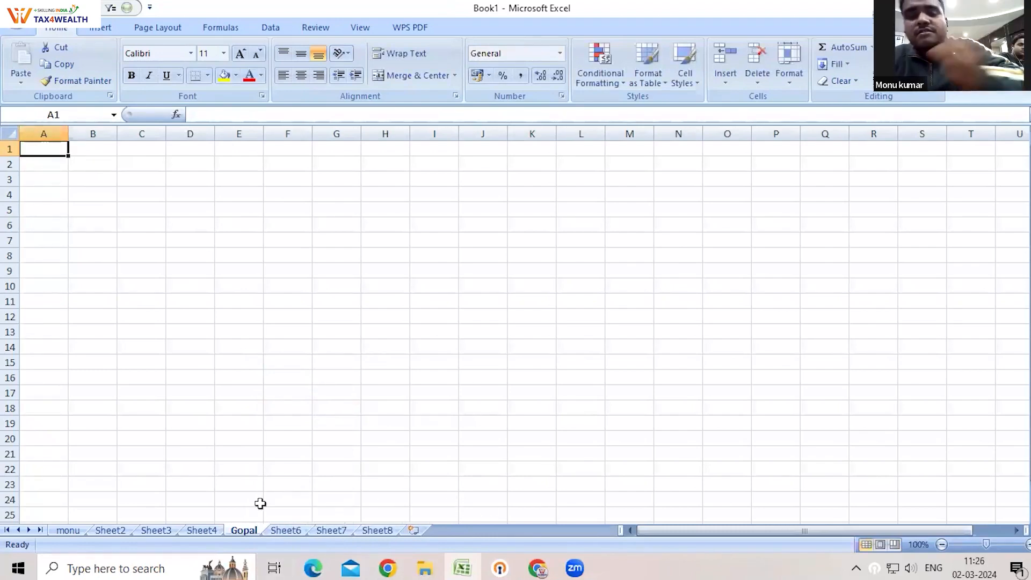
Select cell G23 on the renamed fifth sheet, and return to the first sheet and select cell E9.
click(349, 482)
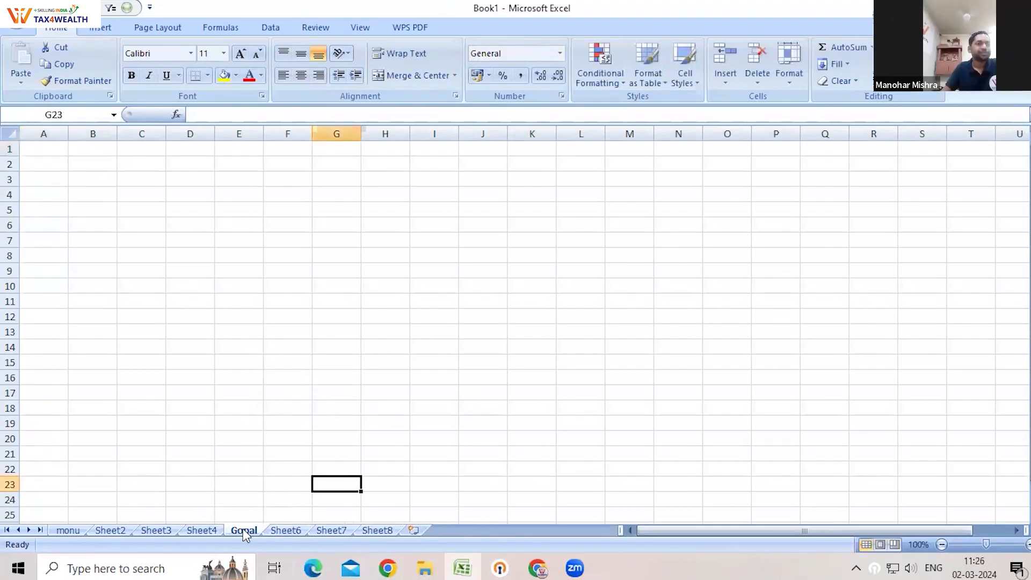
click(69, 530)
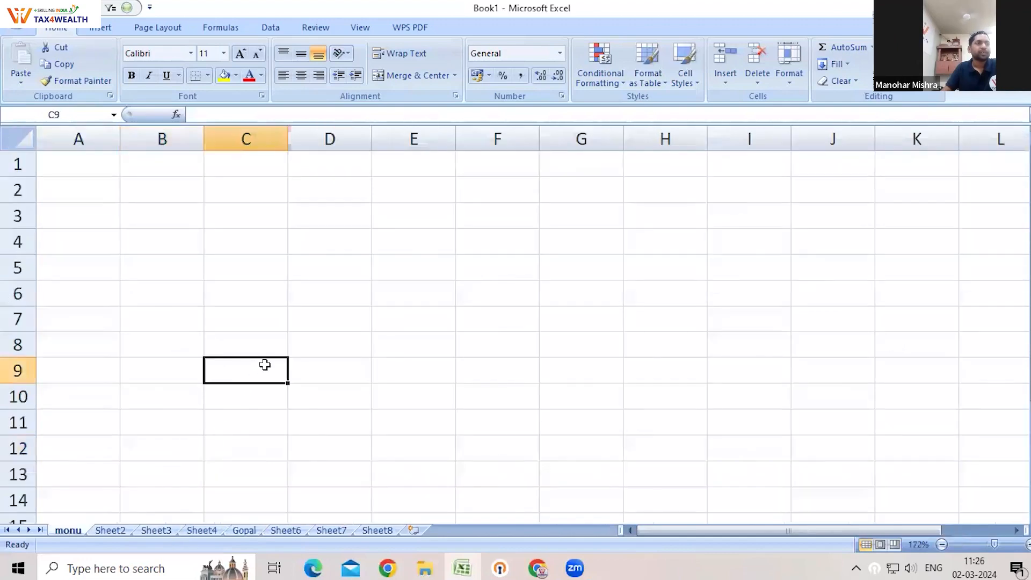
click(402, 376)
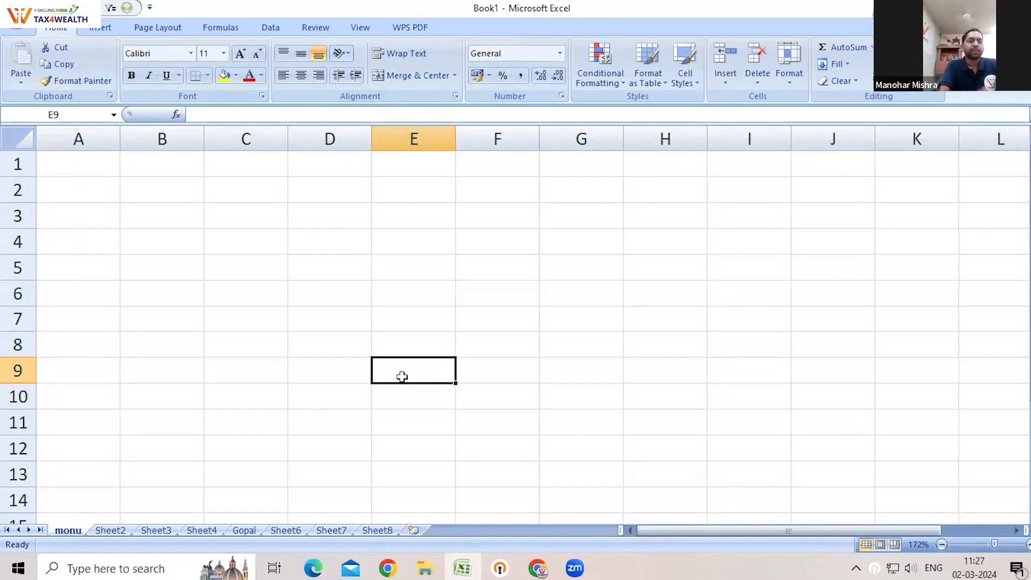
click(283, 529)
right_click(284, 529)
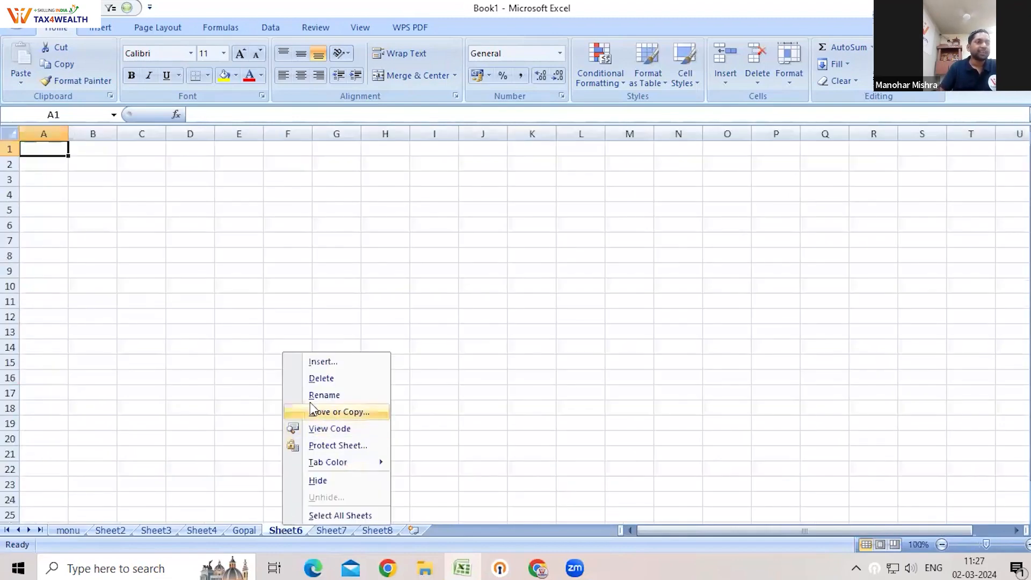
click(326, 394)
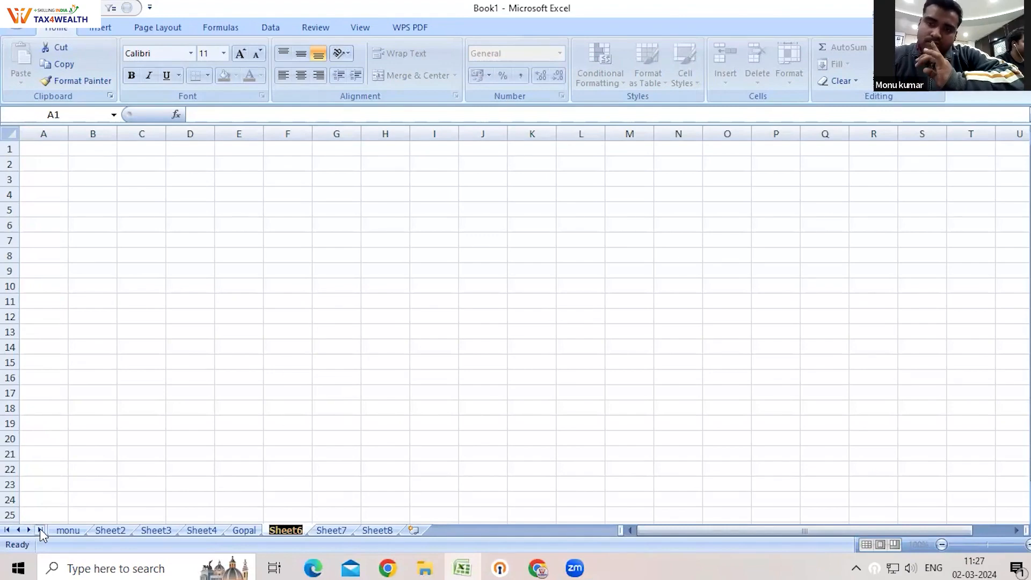
click(60, 530)
click(263, 340)
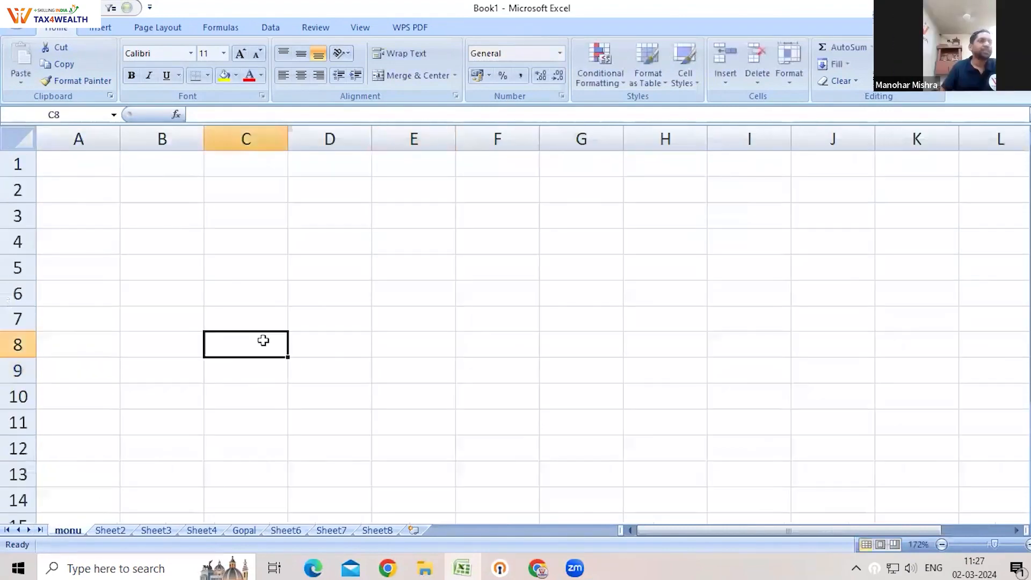
click(487, 276)
click(349, 261)
click(271, 262)
click(404, 251)
click(354, 260)
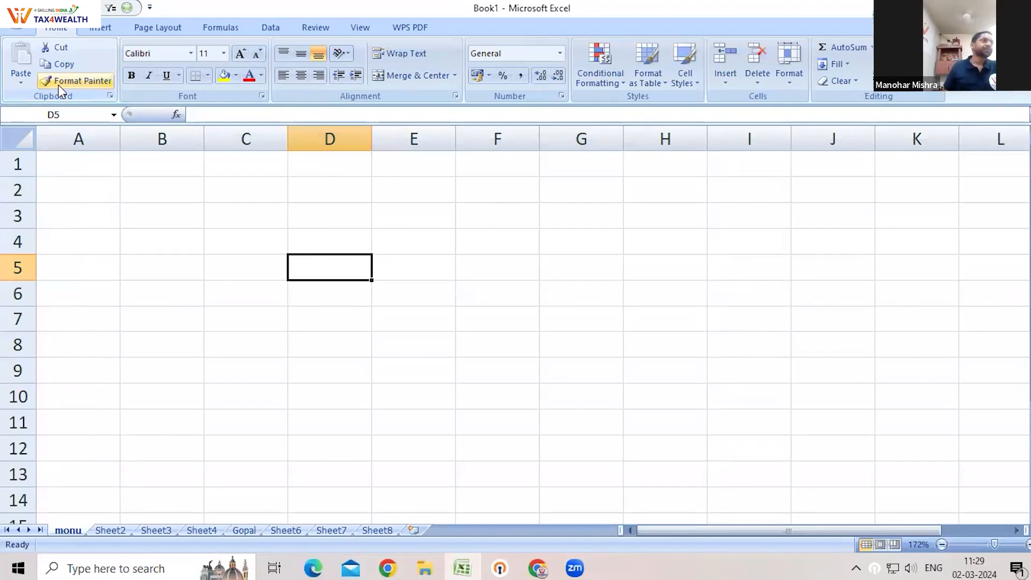
click(245, 217)
click(187, 325)
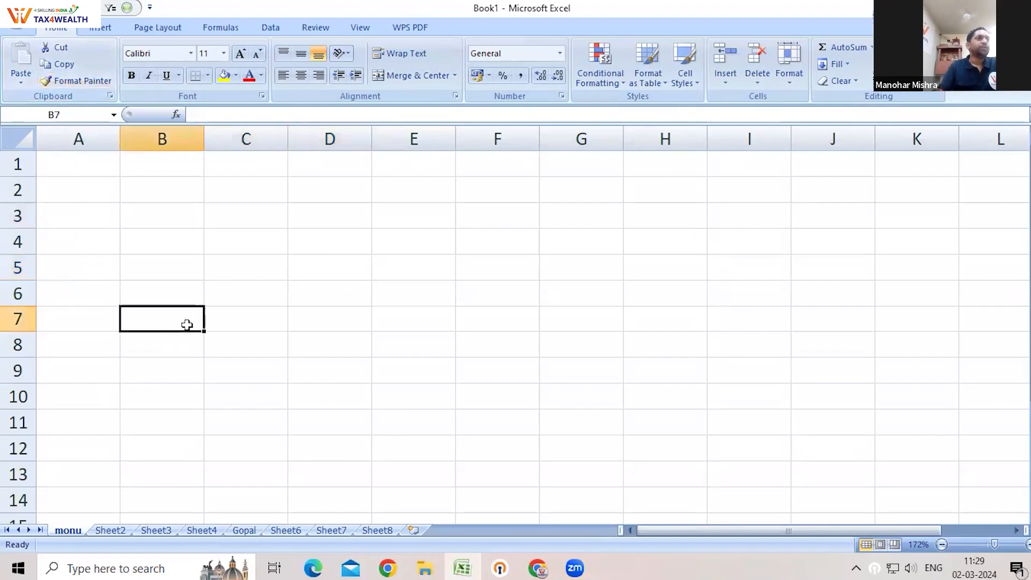
click(163, 220)
click(237, 295)
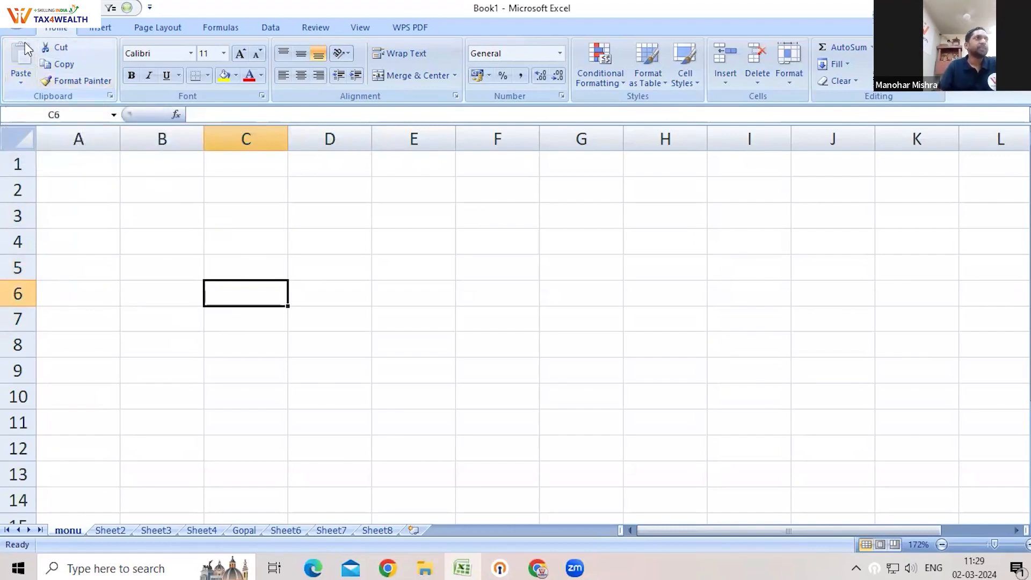
click(254, 181)
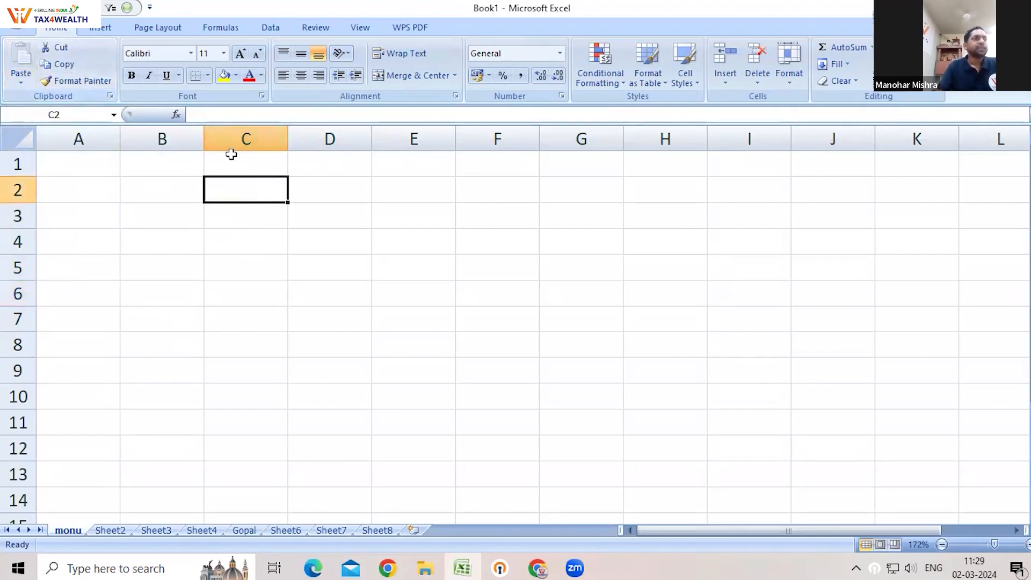
Enter the numbers 1, 2, 3, 4 and 5 down cells B1 to B5.
click(129, 157)
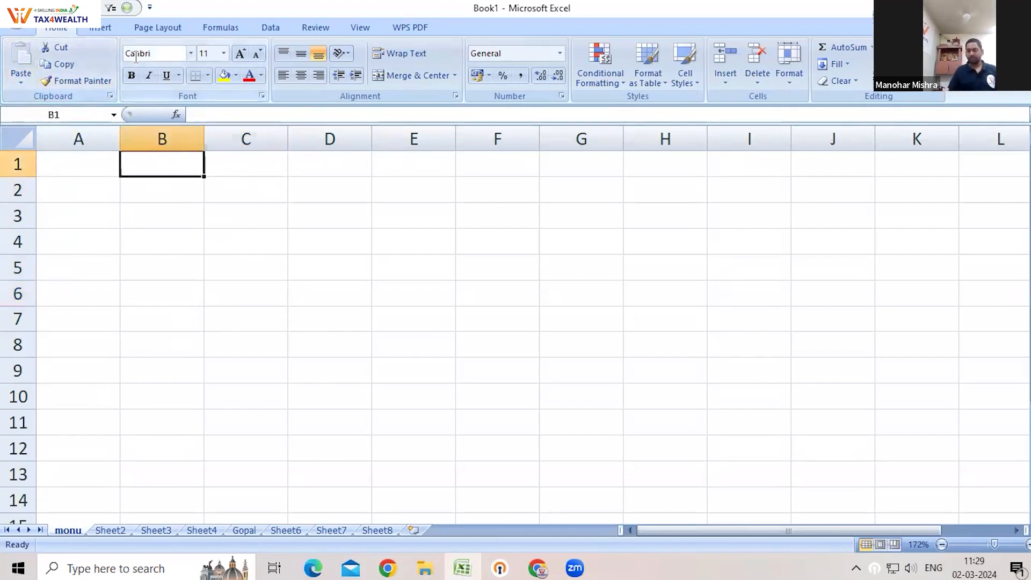
text(1)
key(Return)
text(2)
key(Return)
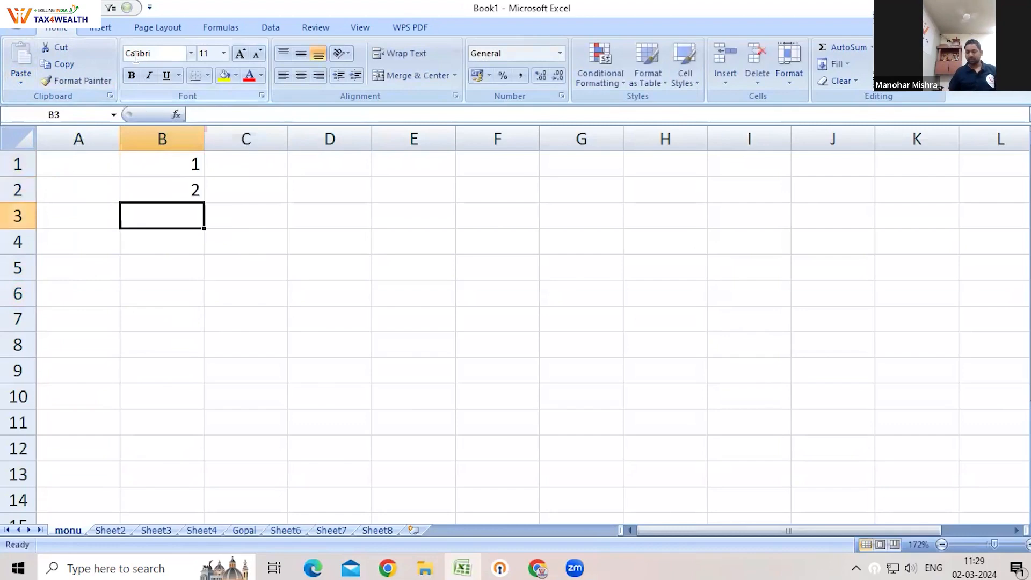
text(3)
key(Return)
text(4)
key(Return)
text(5)
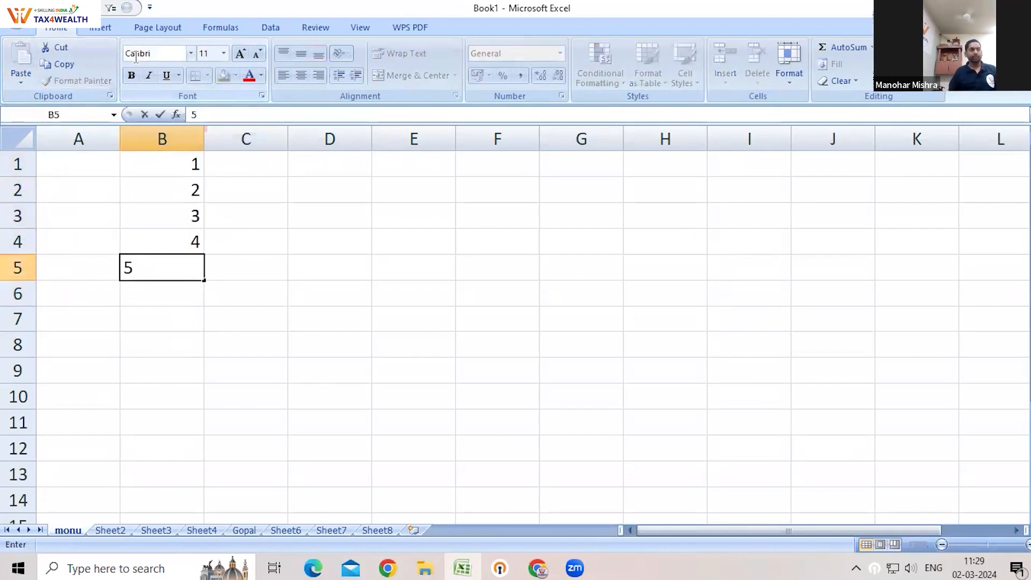
key(Return)
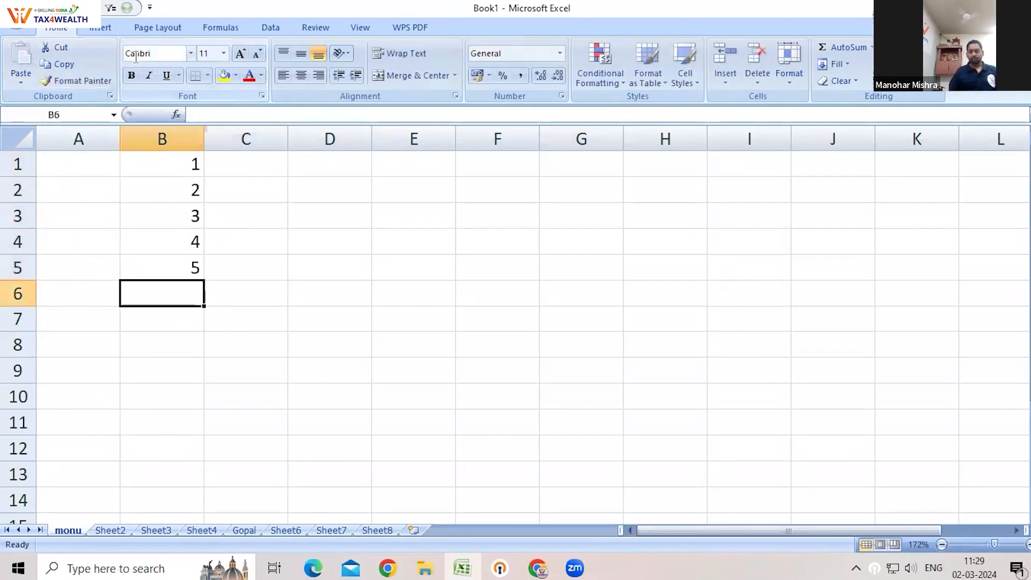
Enter the numbers 2, 4, 5, 6 and 7 down cells C1 to C5.
click(328, 155)
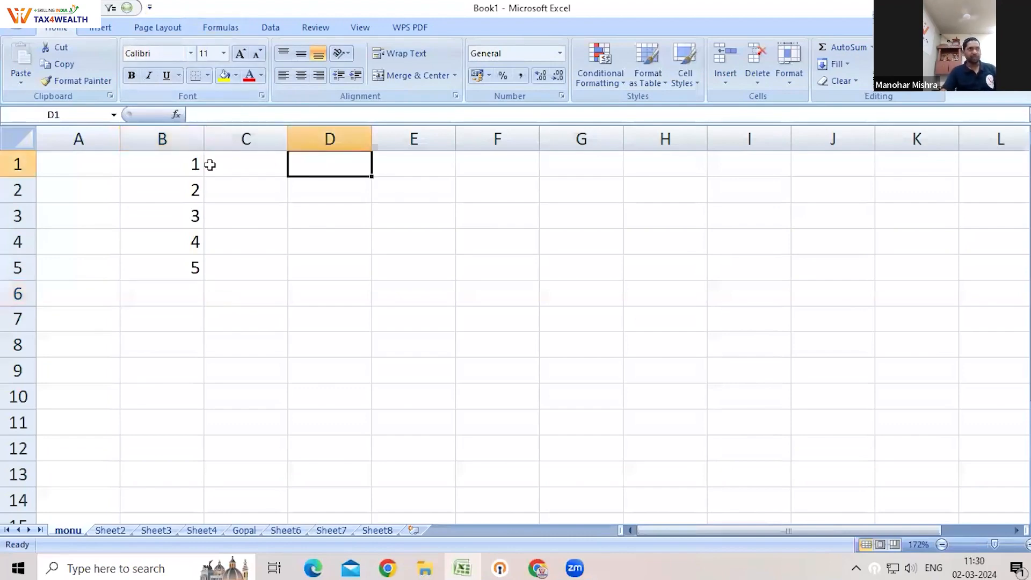
click(234, 157)
text(2)
key(Return)
text(4)
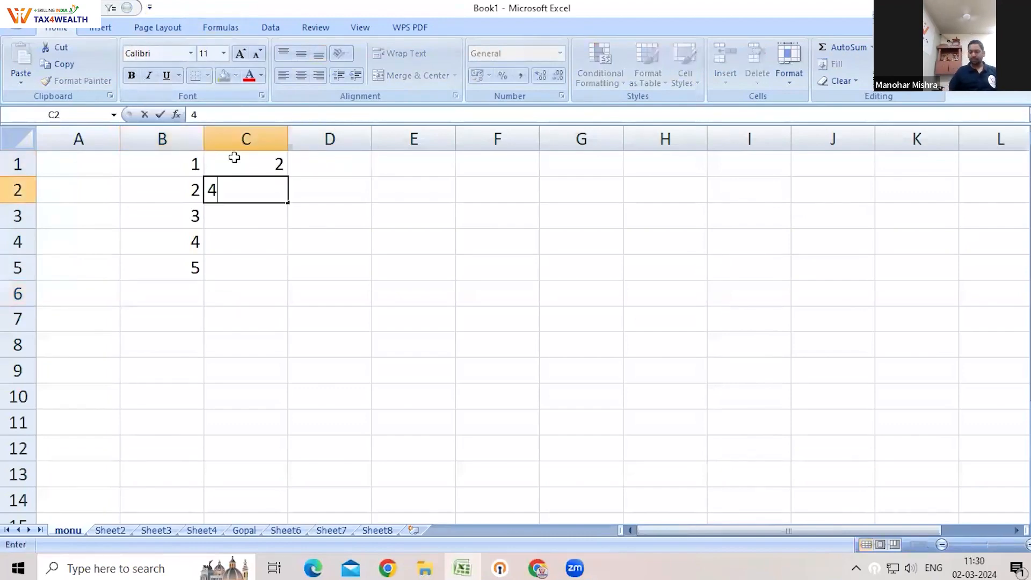
key(Return)
text(5)
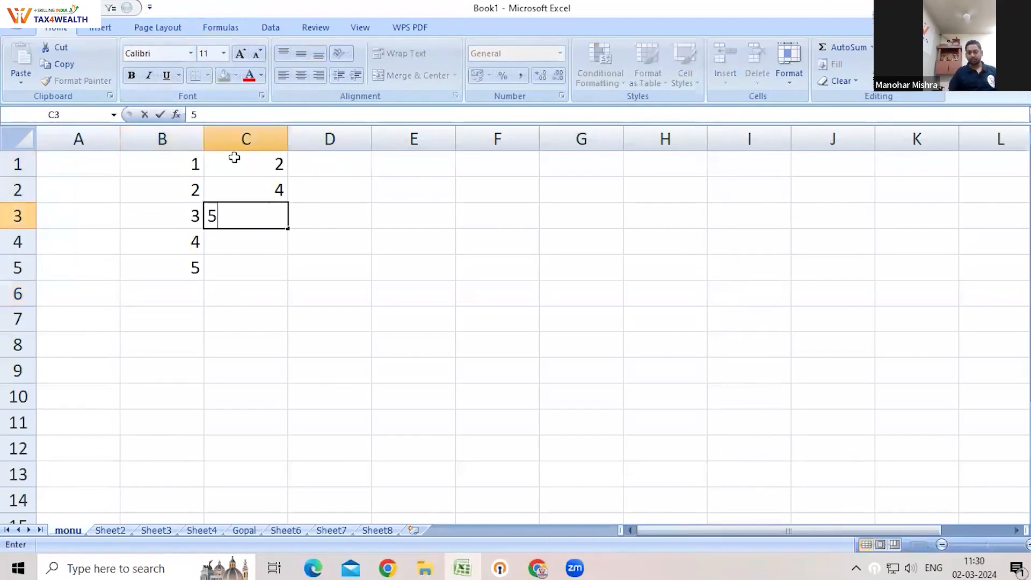
key(Return)
text(6)
key(Return)
text(7)
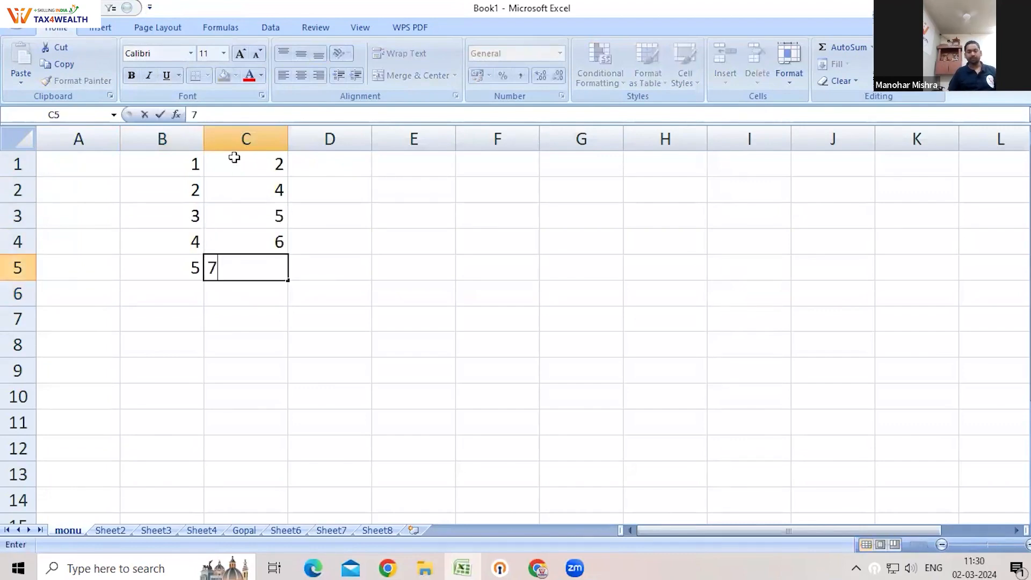
key(Return)
click(501, 194)
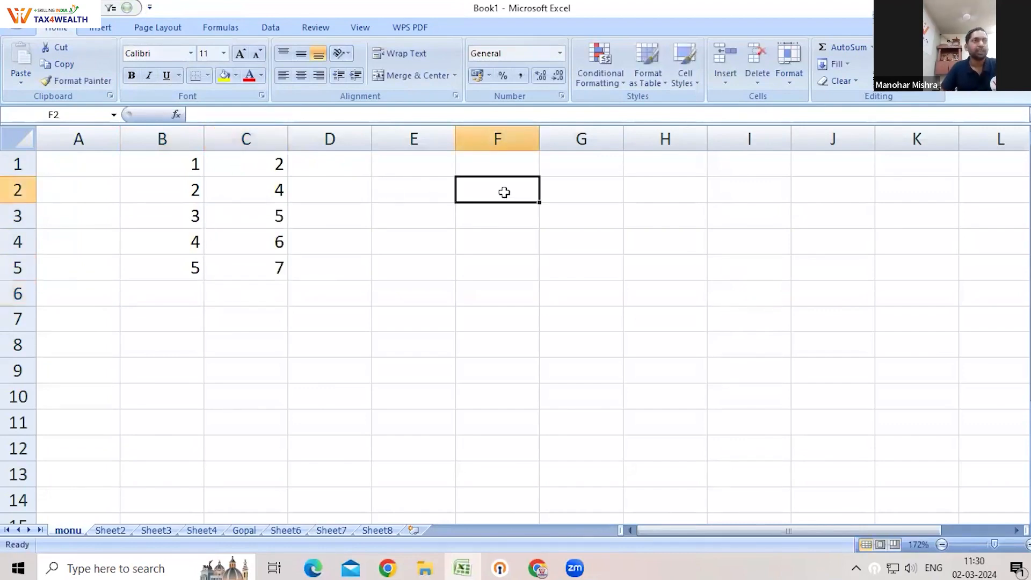
click(199, 310)
click(542, 223)
click(106, 237)
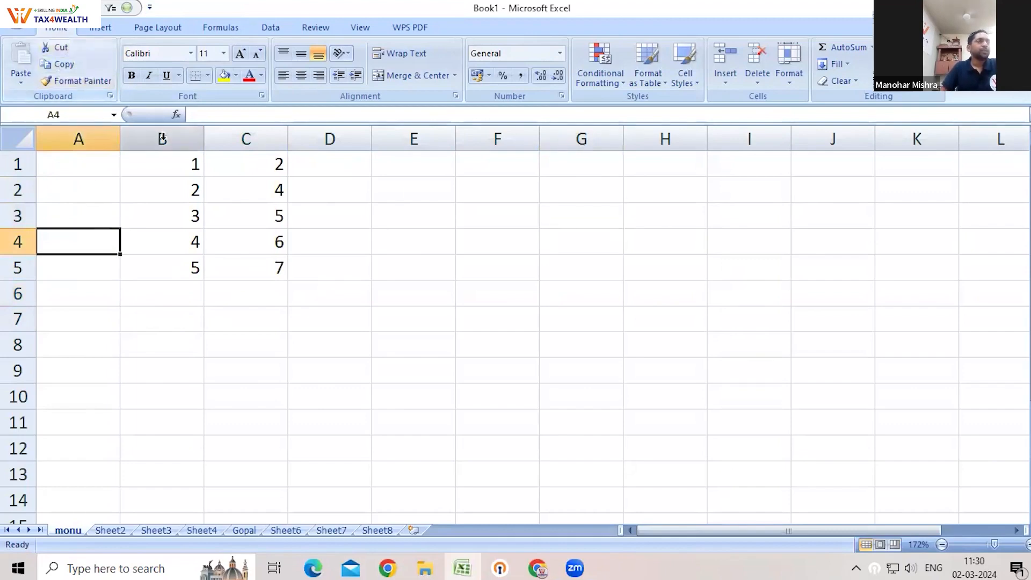
Move the numbers in B1:B3 to column F with cut and paste, starting at cell F1.
click(187, 166)
drag(187, 166, 196, 214)
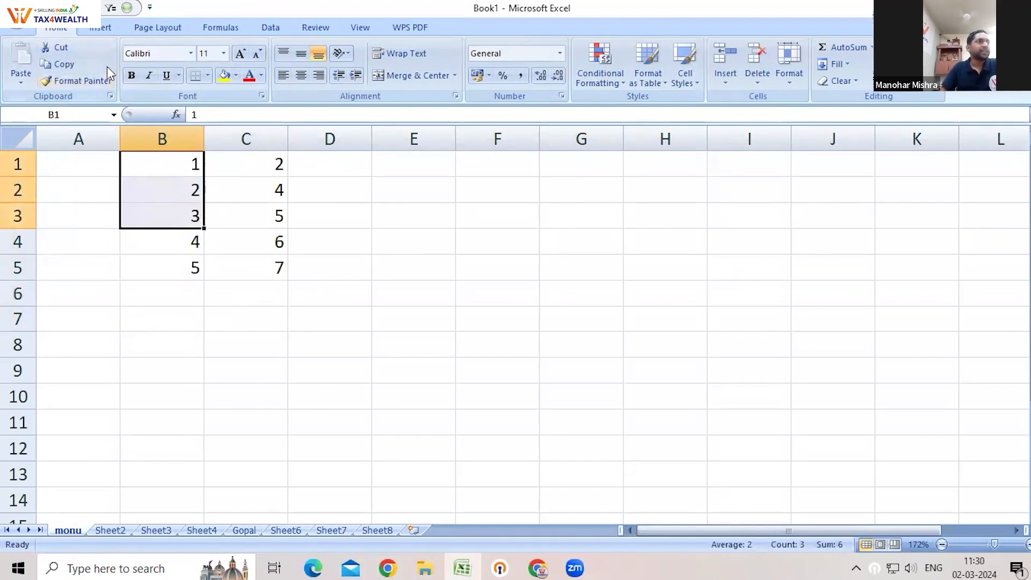
click(58, 44)
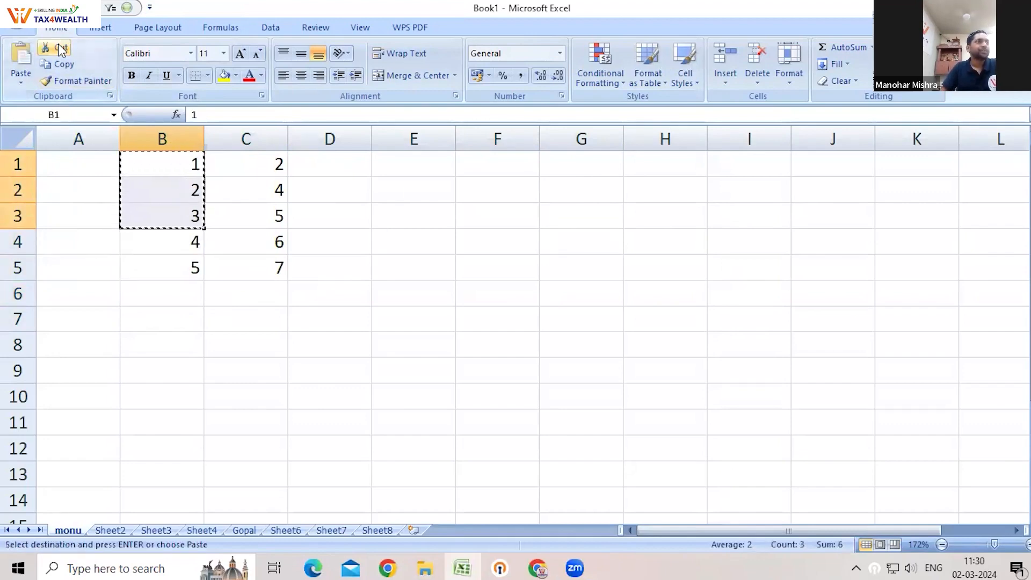
click(497, 162)
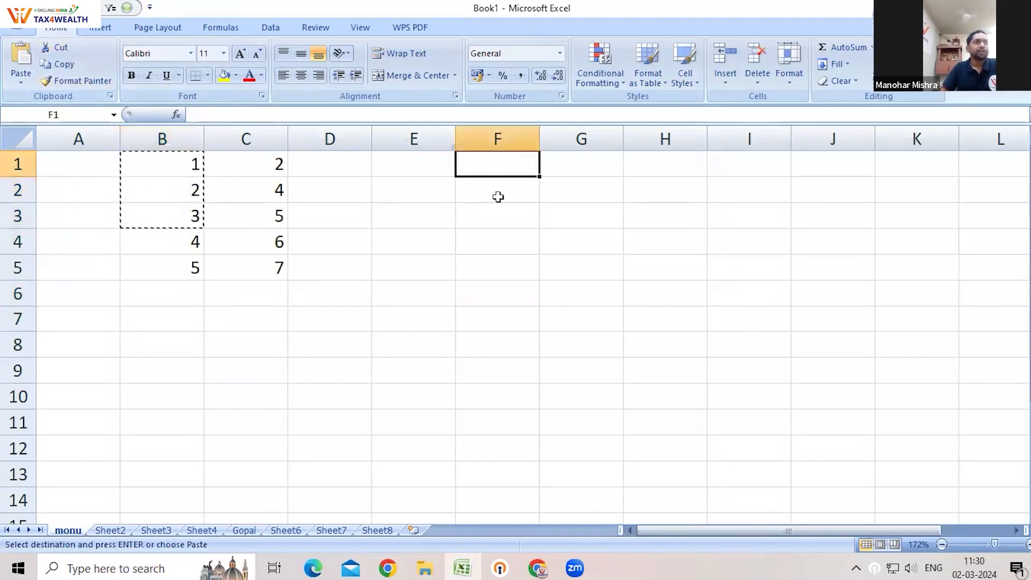
click(19, 82)
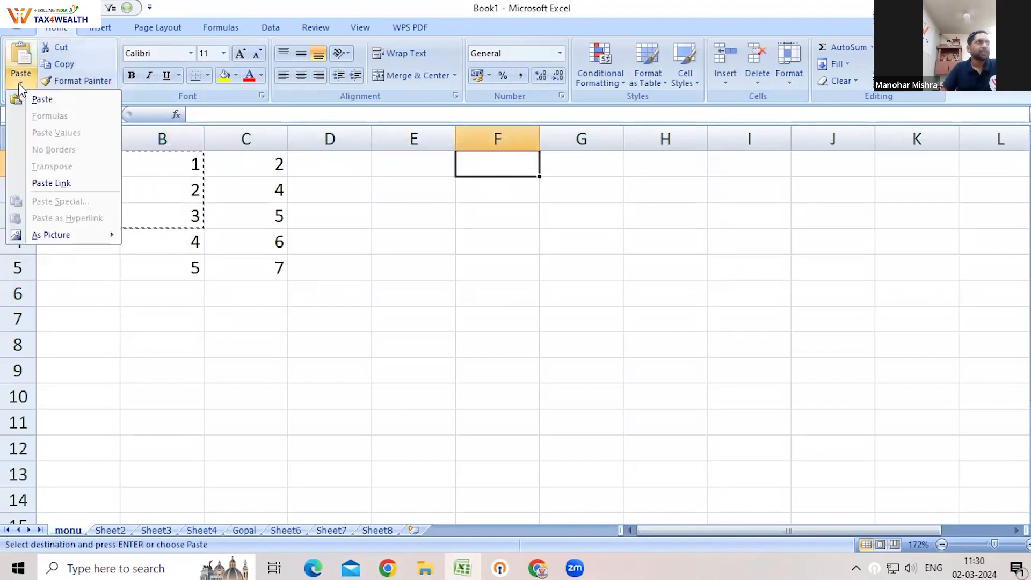
click(43, 102)
click(322, 297)
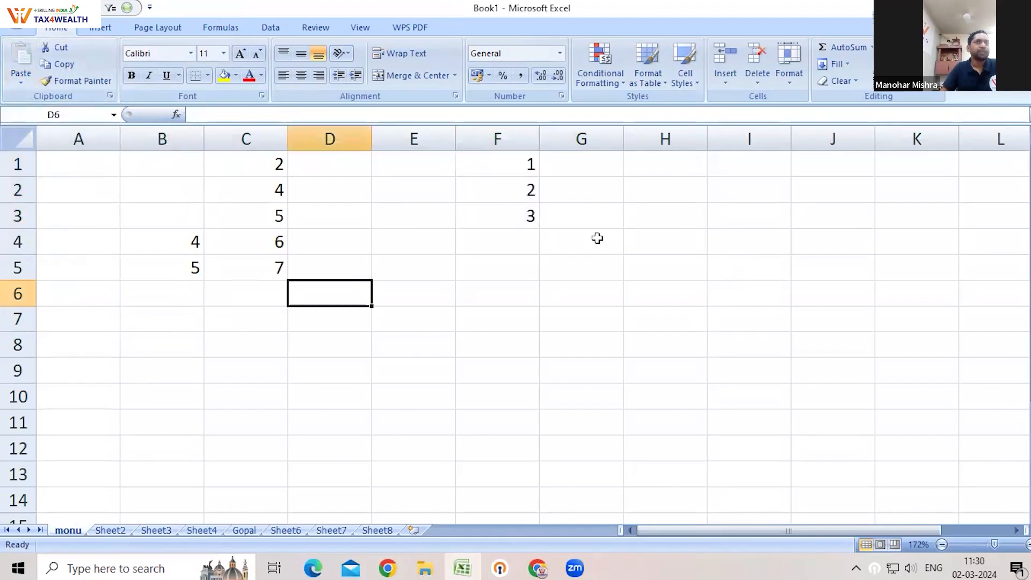
Copy cells C1:C4 and paste their values into column G starting at G1, and clear the copy marquee.
drag(274, 165, 276, 239)
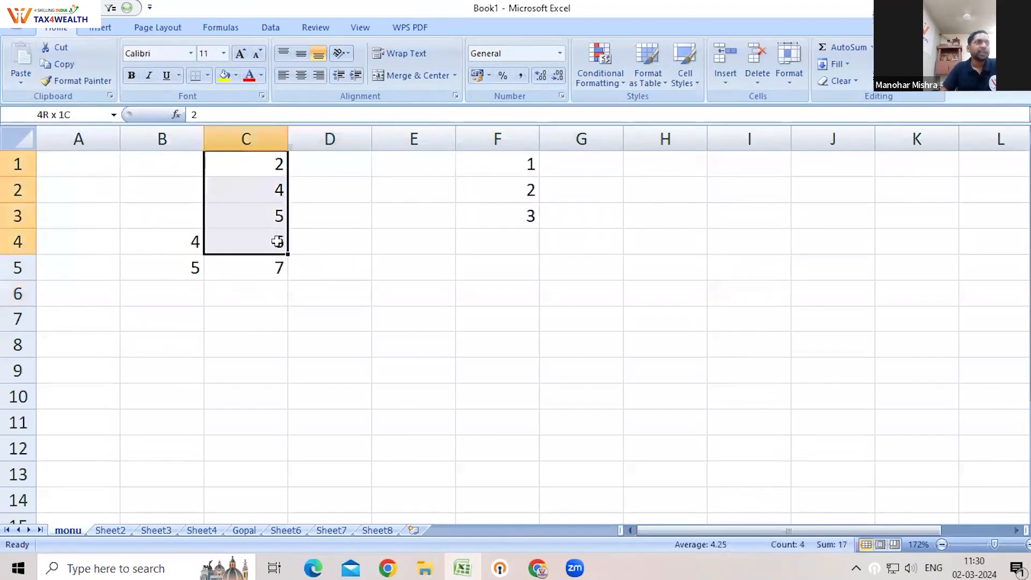
click(62, 64)
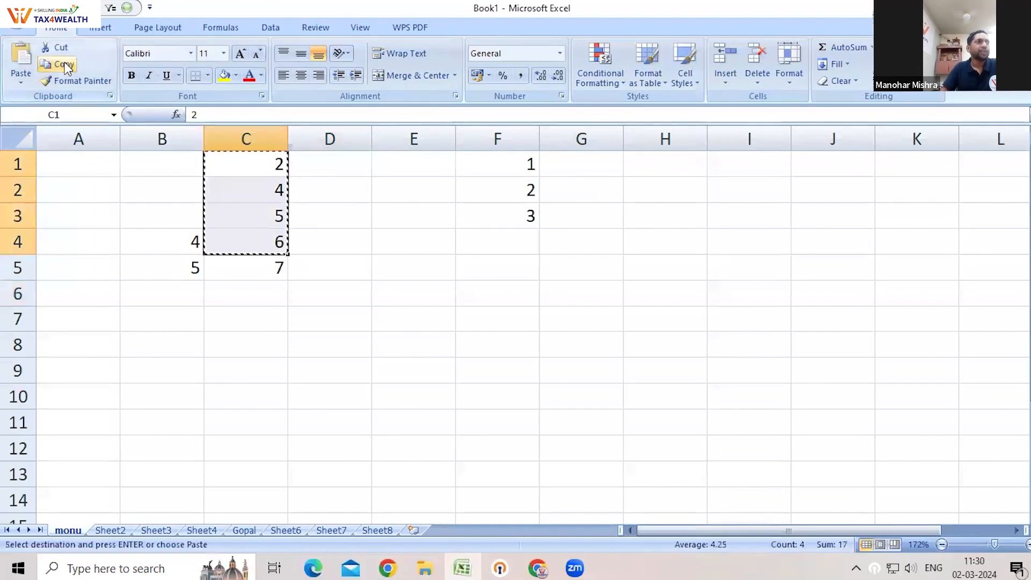
click(570, 161)
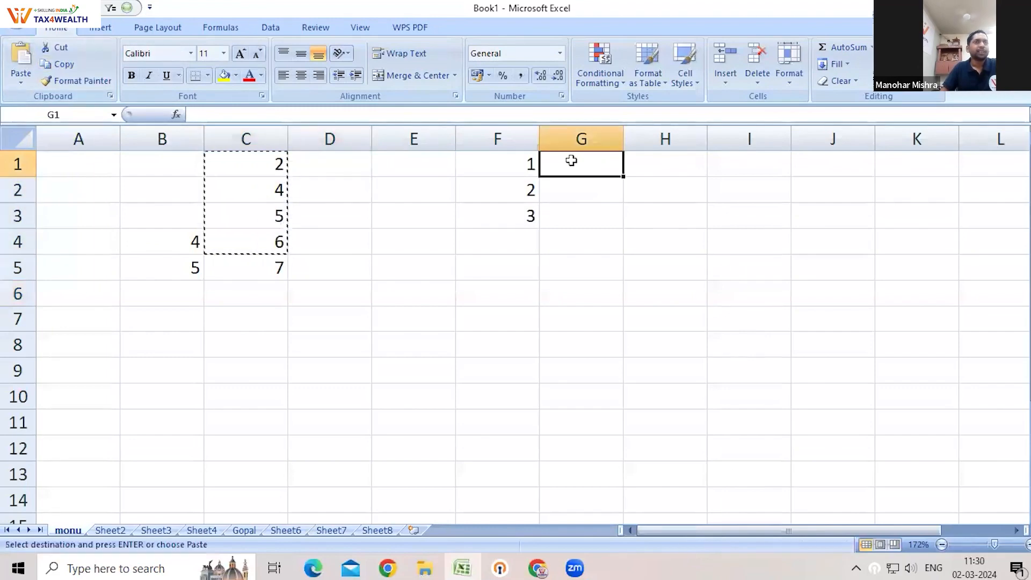
click(21, 78)
click(56, 132)
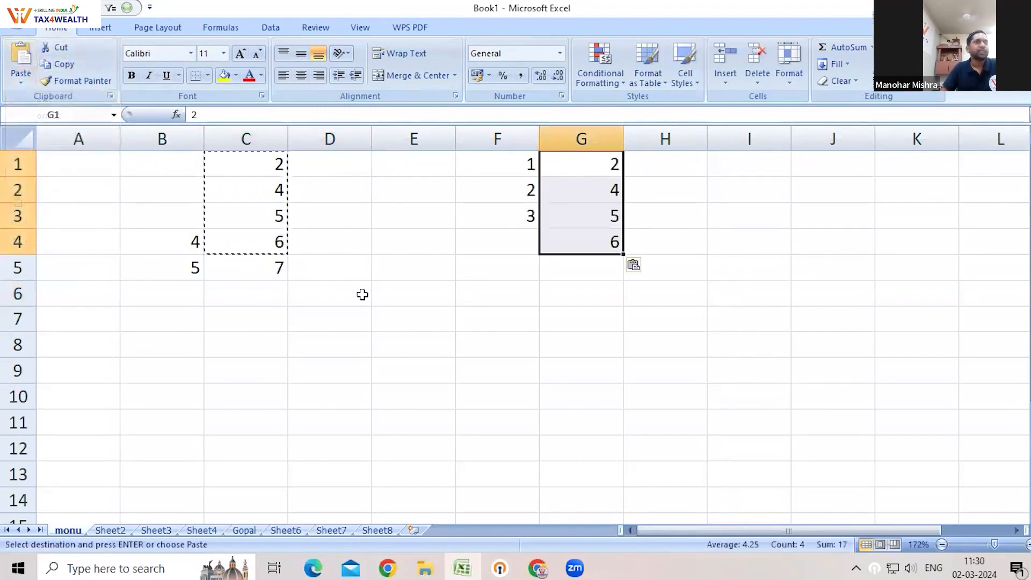
click(408, 315)
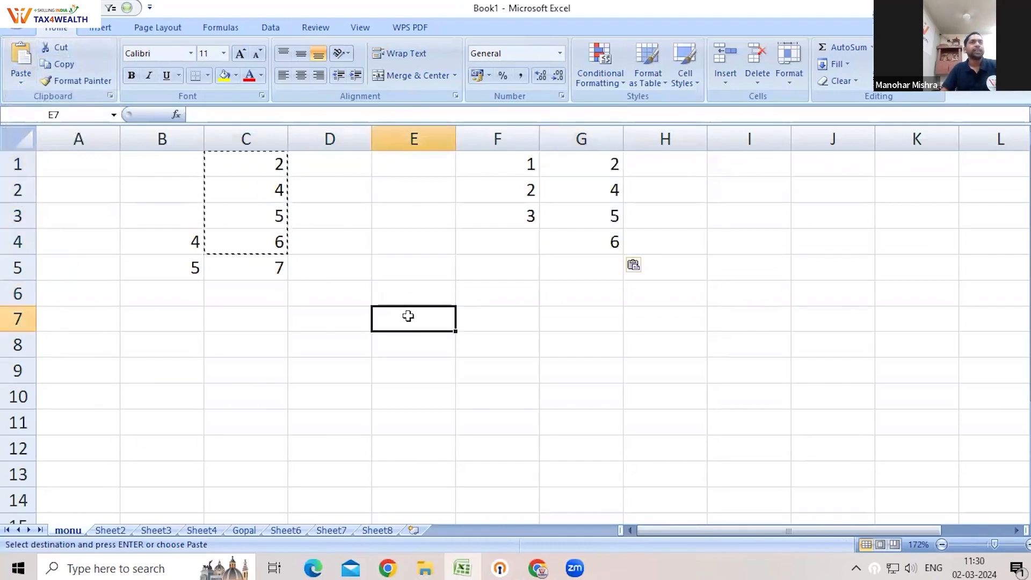
key(Escape)
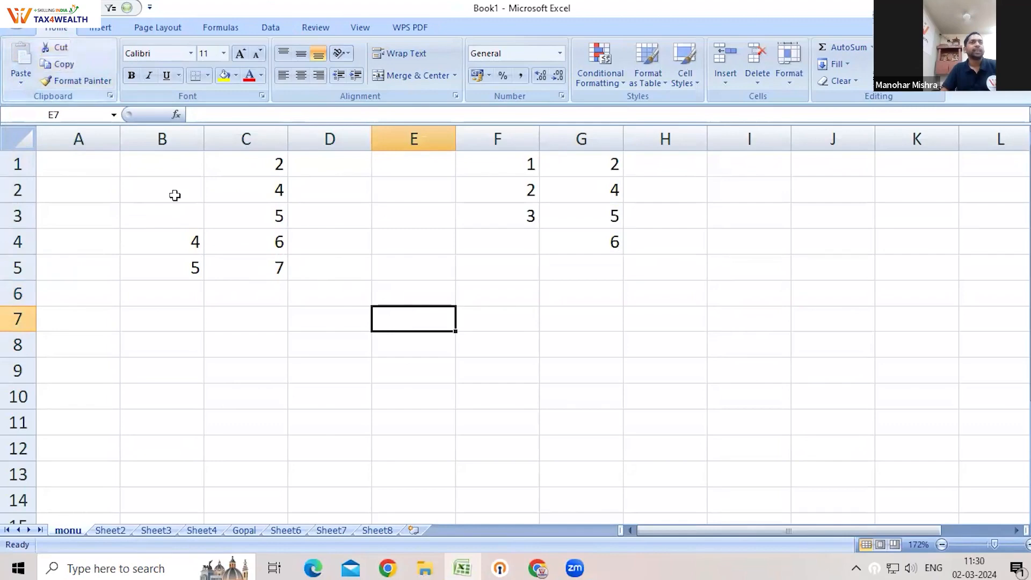
Examine source cells B1:B3 and C1:C3 to compare the effect of cutting with that of copying.
click(185, 168)
click(184, 189)
click(184, 214)
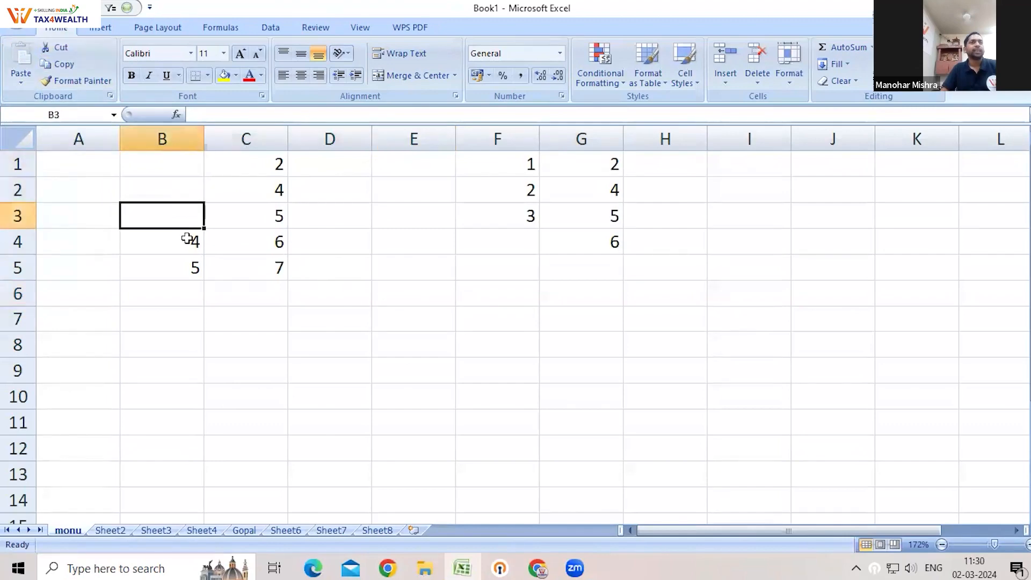
click(179, 163)
click(168, 195)
click(167, 226)
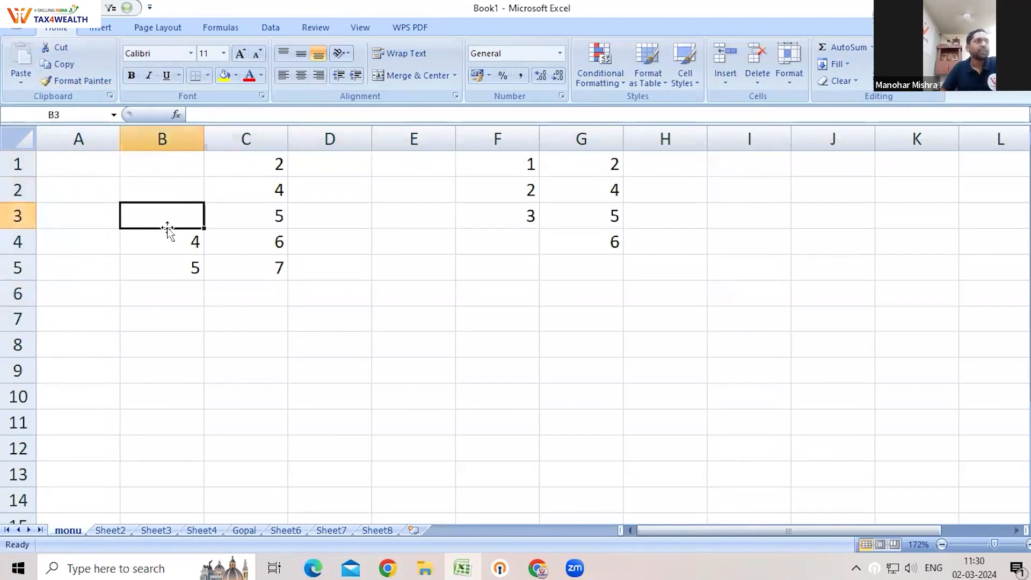
click(261, 165)
click(257, 190)
click(256, 218)
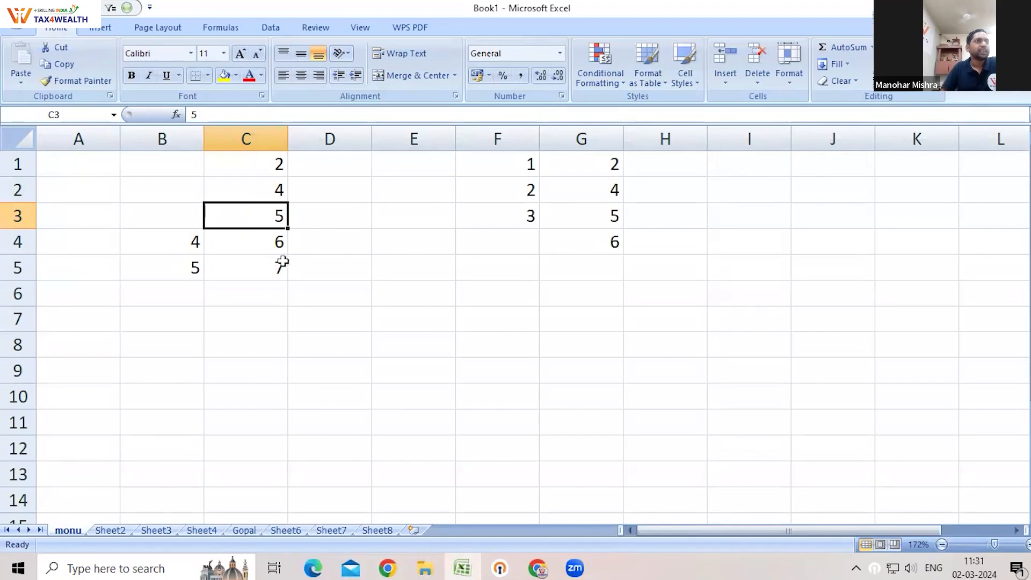
Enter two people's first names in cells B7 and B8.
click(183, 321)
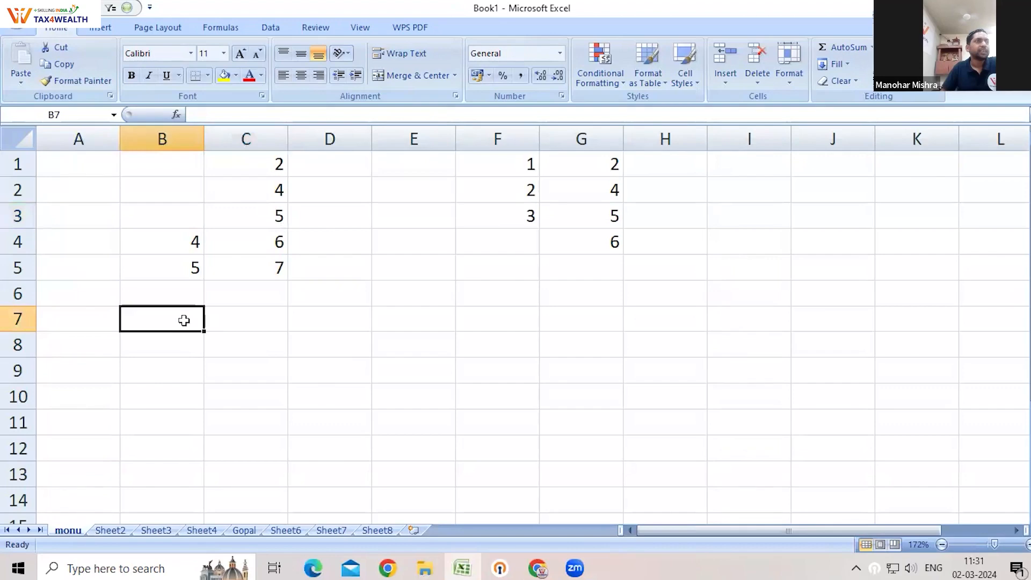
text(ram)
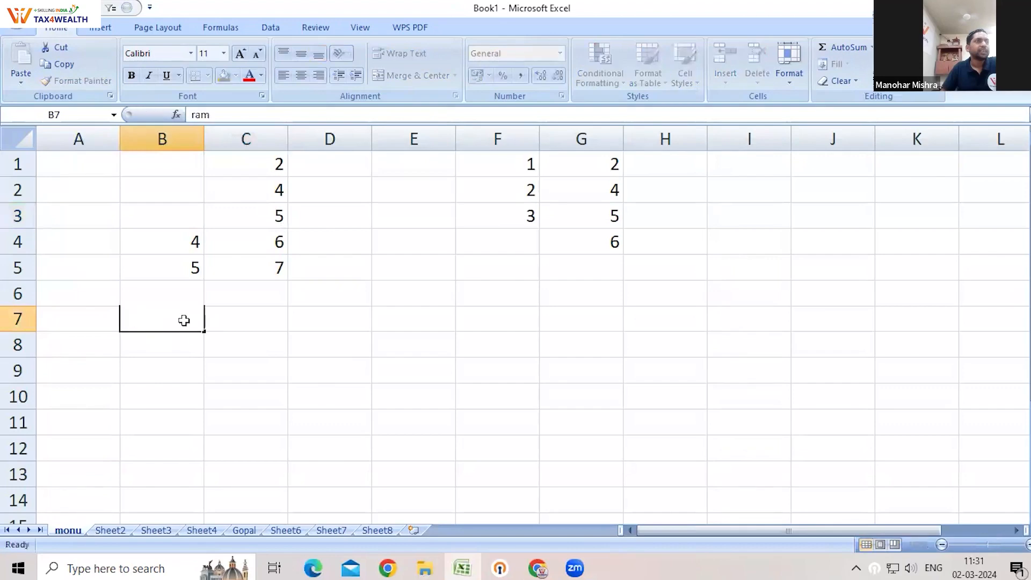
key(Return)
text(mohan)
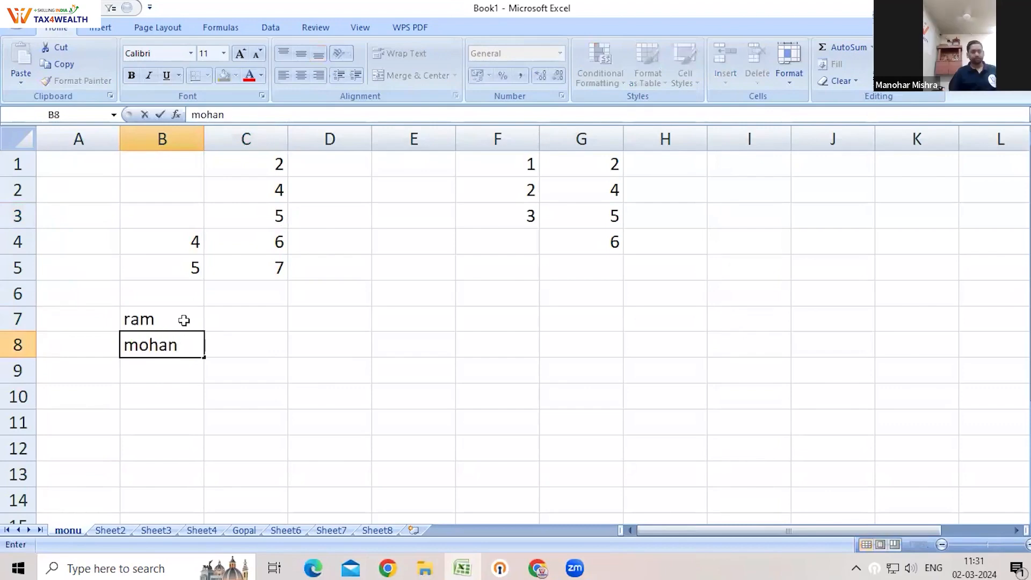
key(Return)
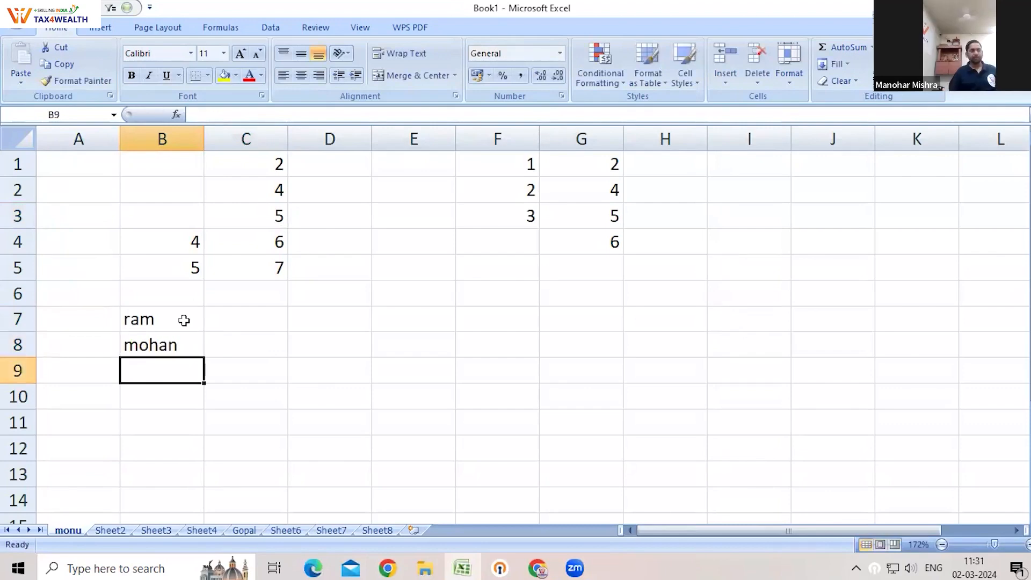
Enter two more people's first names in cells B9 and B10.
text(sohan)
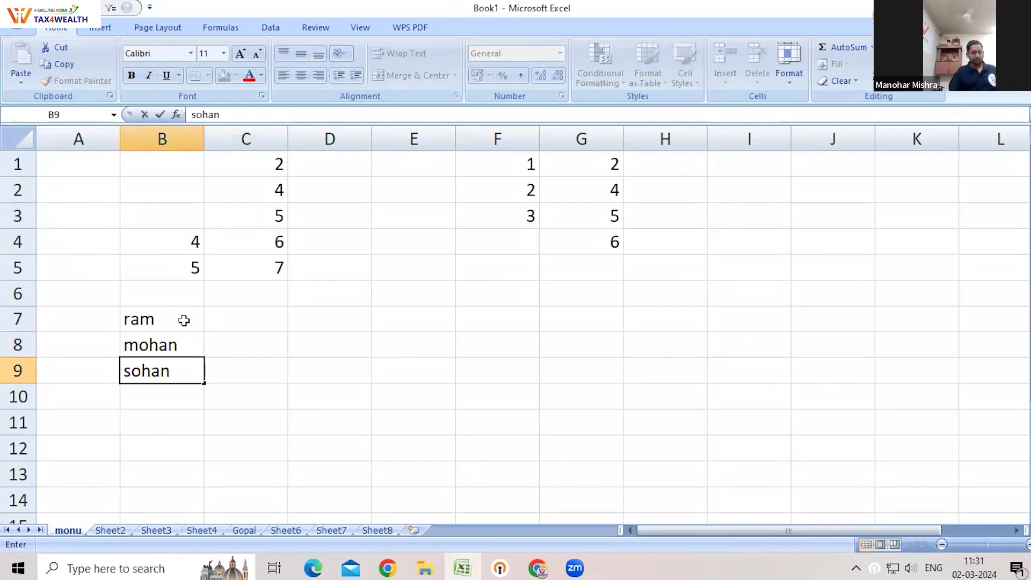
key(Return)
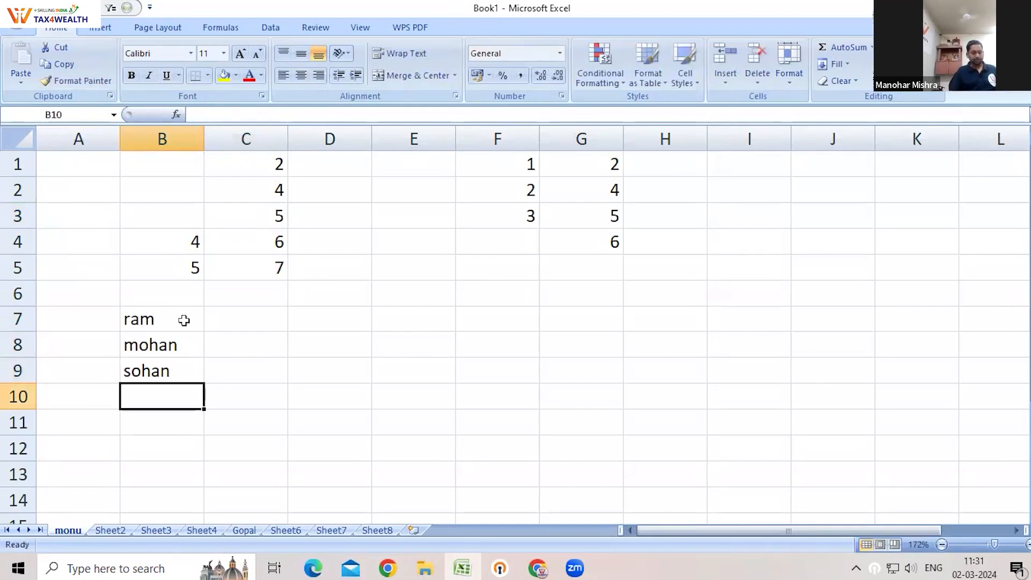
text(geeta)
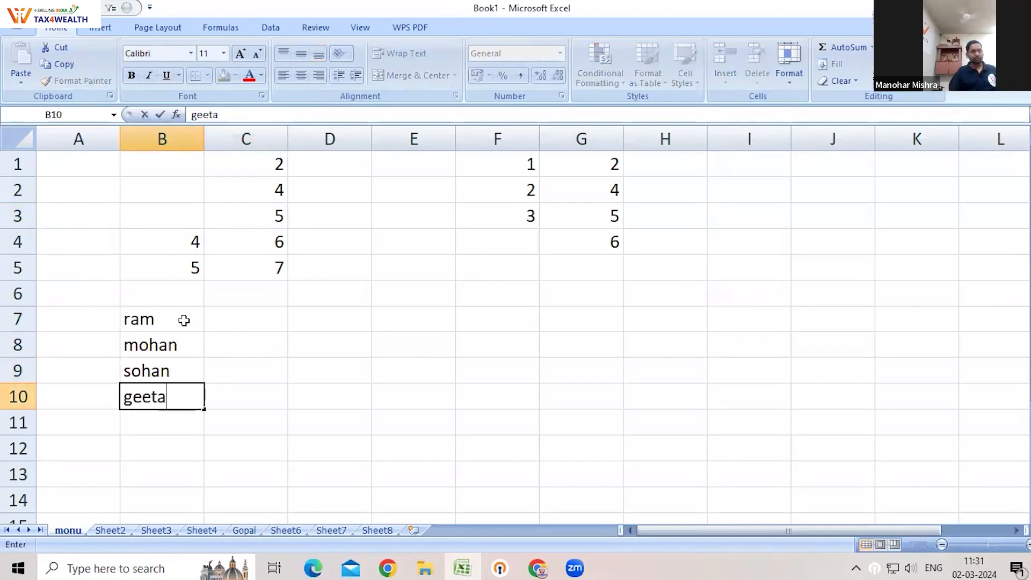
key(Return)
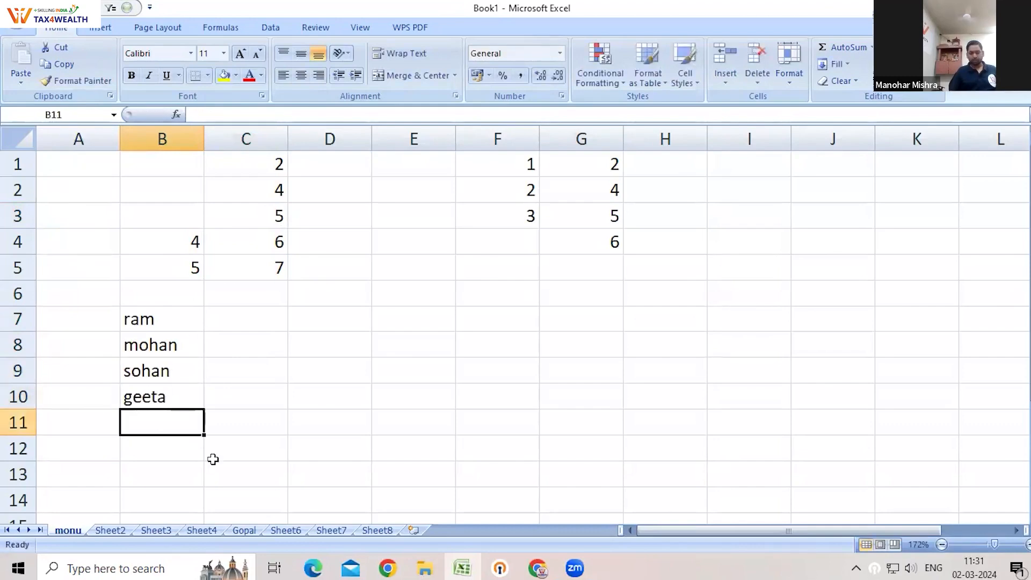
click(321, 399)
click(277, 299)
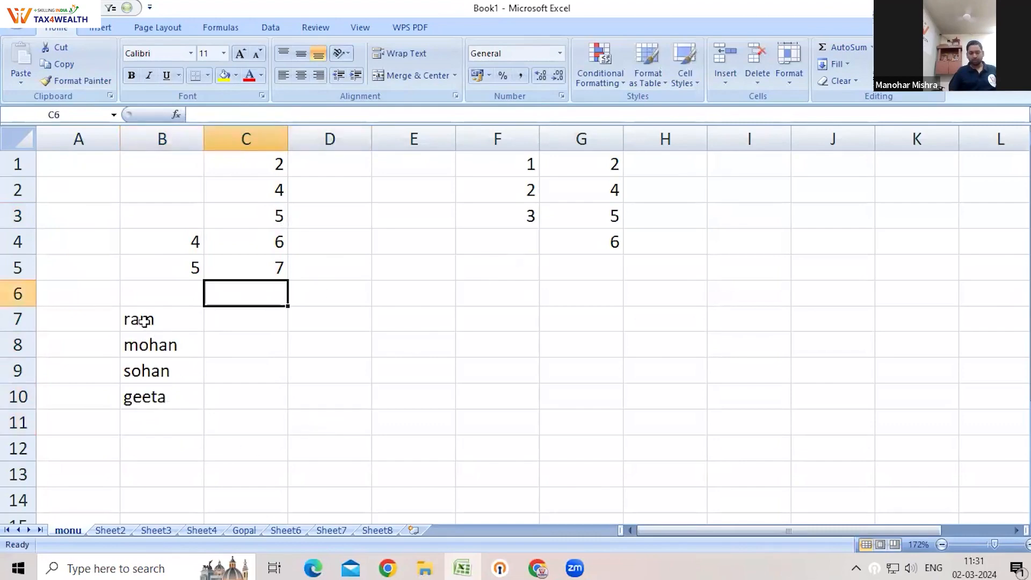
Copy the names in B7:B10 and paste them transposed as a row starting at cell E7.
drag(144, 322, 147, 391)
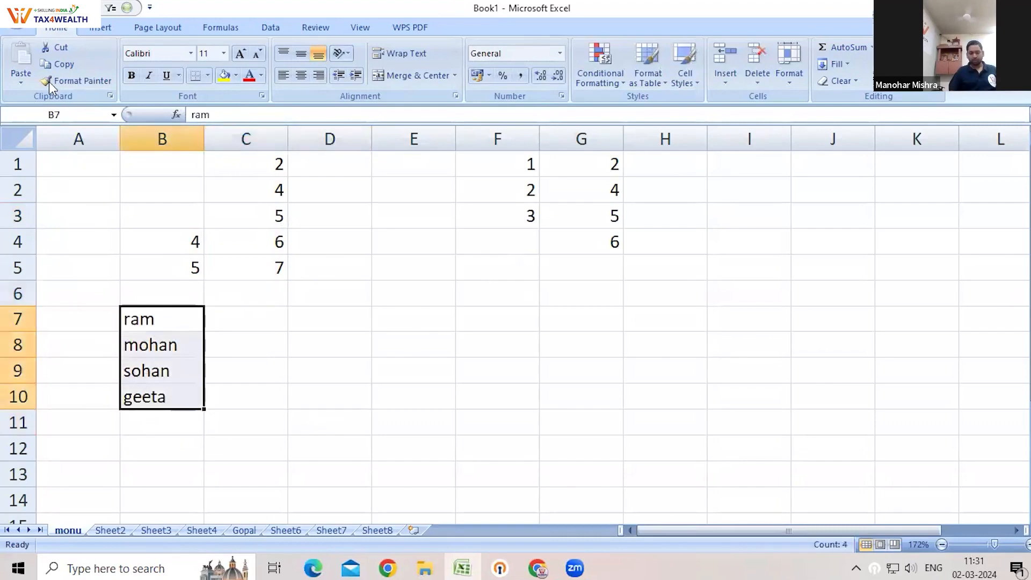
click(58, 64)
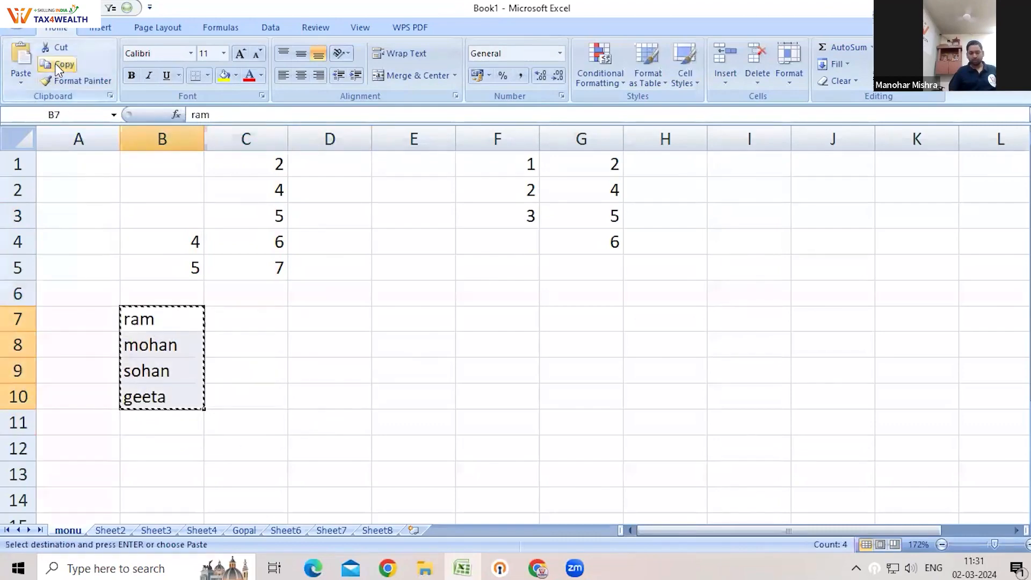
click(414, 313)
click(21, 82)
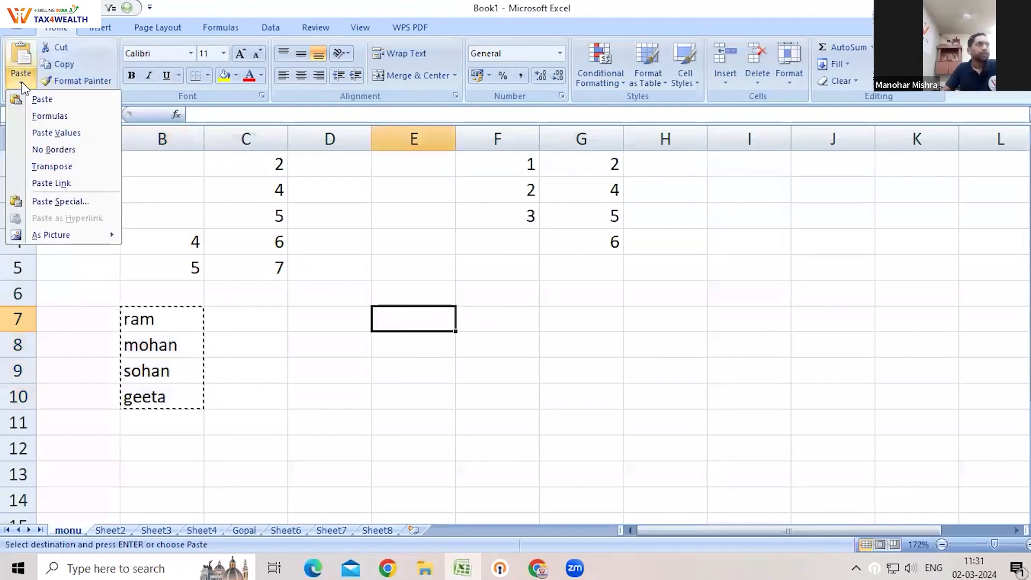
click(52, 166)
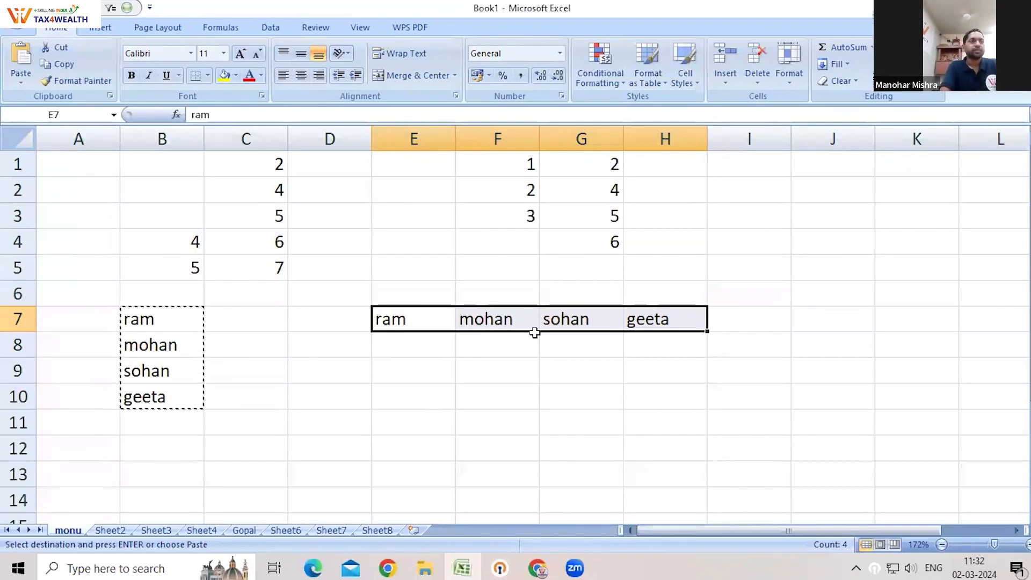
Copy the row of names in E7:H7 and paste it transposed as a column starting at cell E10.
click(430, 451)
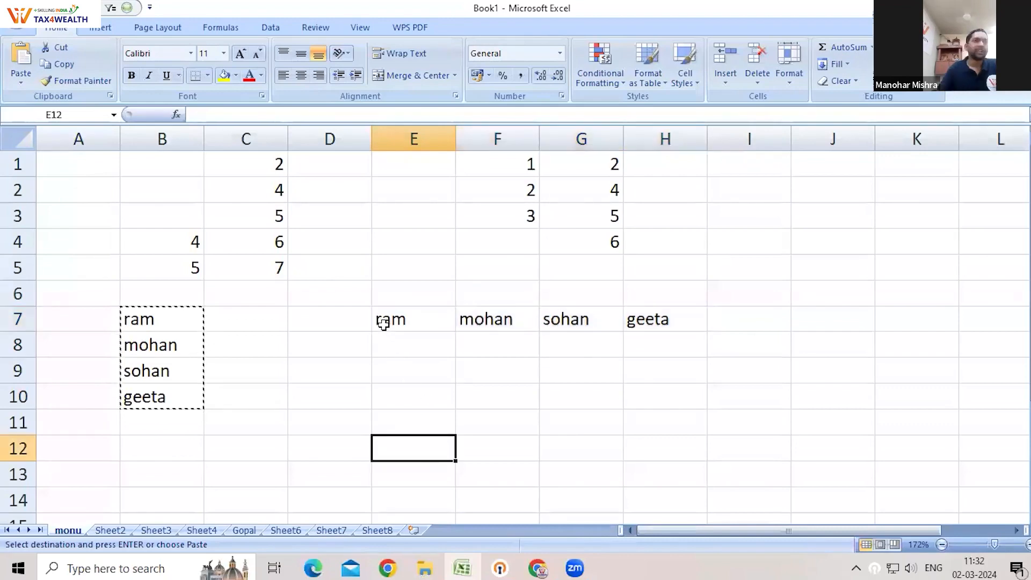
drag(384, 323, 661, 303)
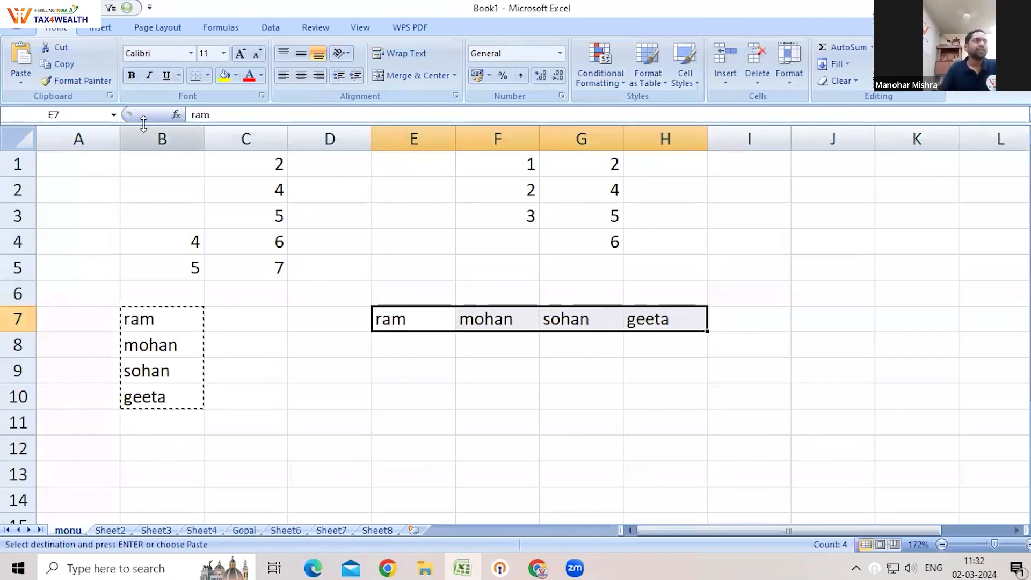
click(68, 67)
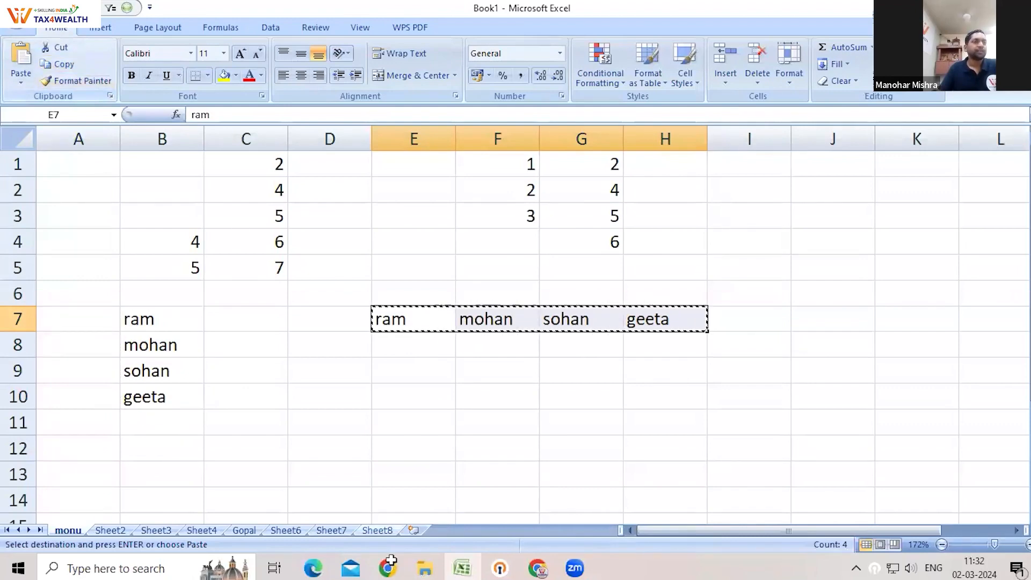
click(414, 397)
click(20, 80)
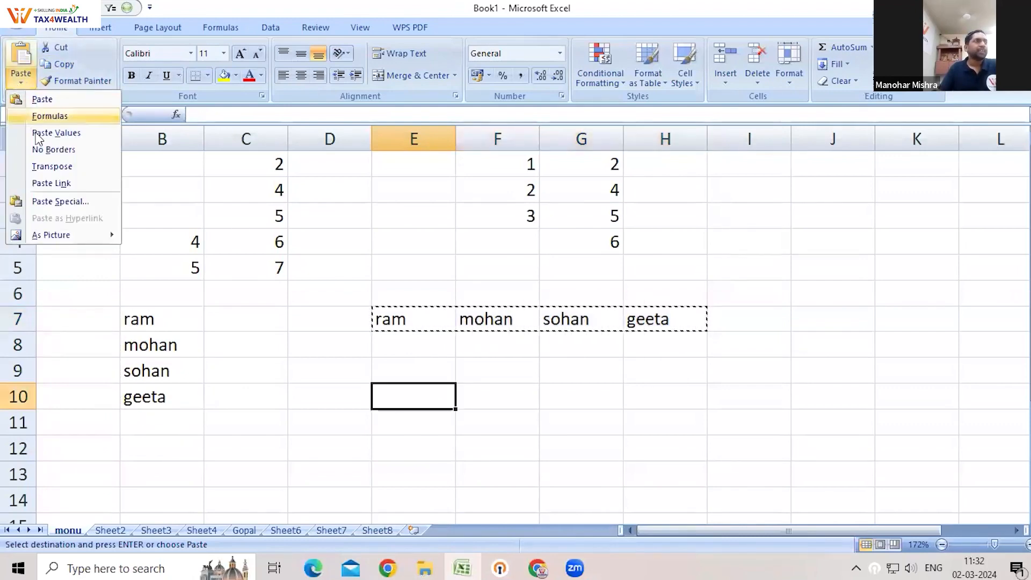
click(51, 167)
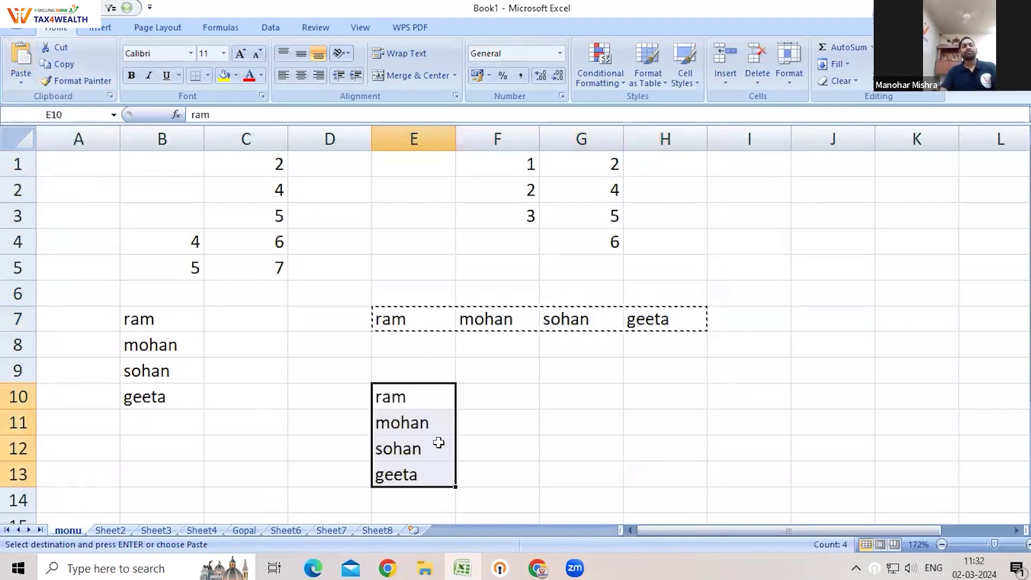
Paste the copied row of names without transposing at cell H10, and clear the copy marquee.
click(675, 397)
click(22, 82)
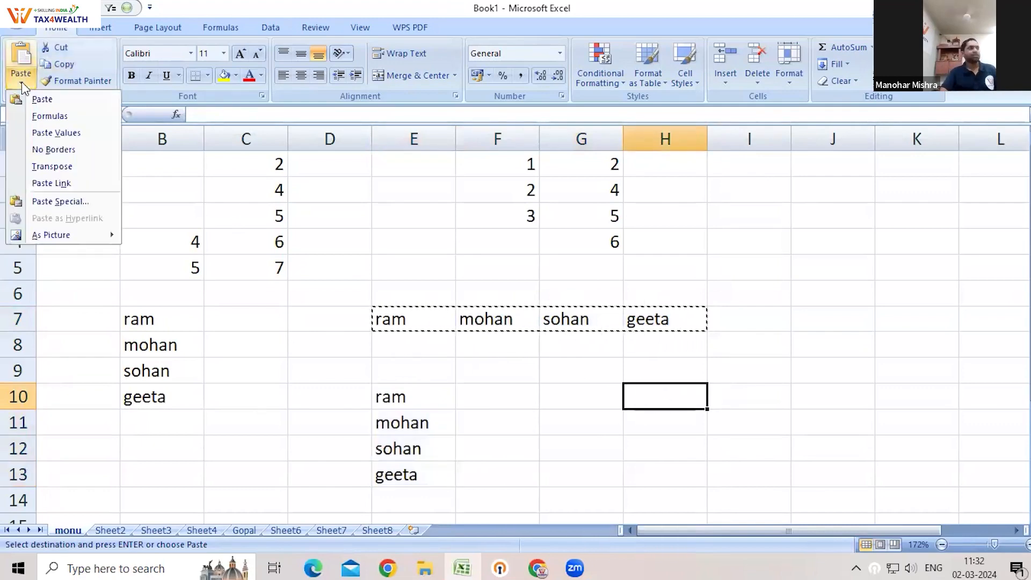
click(40, 99)
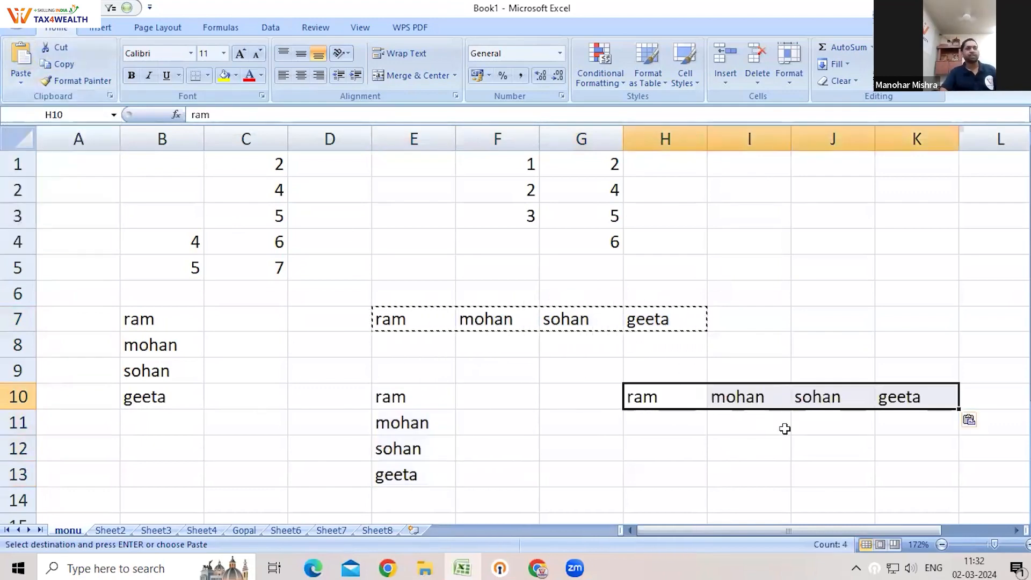
key(Escape)
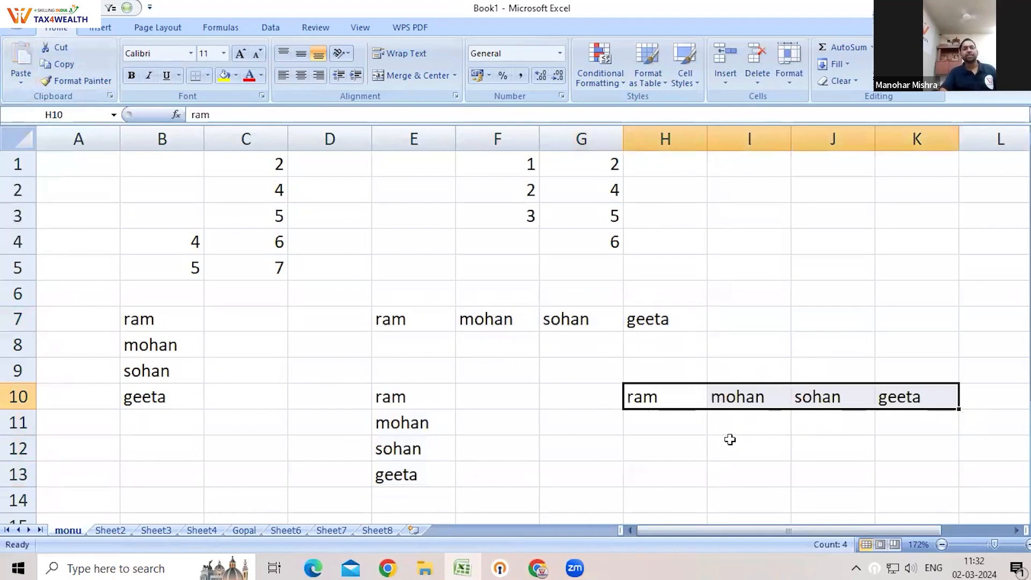
click(388, 424)
click(381, 450)
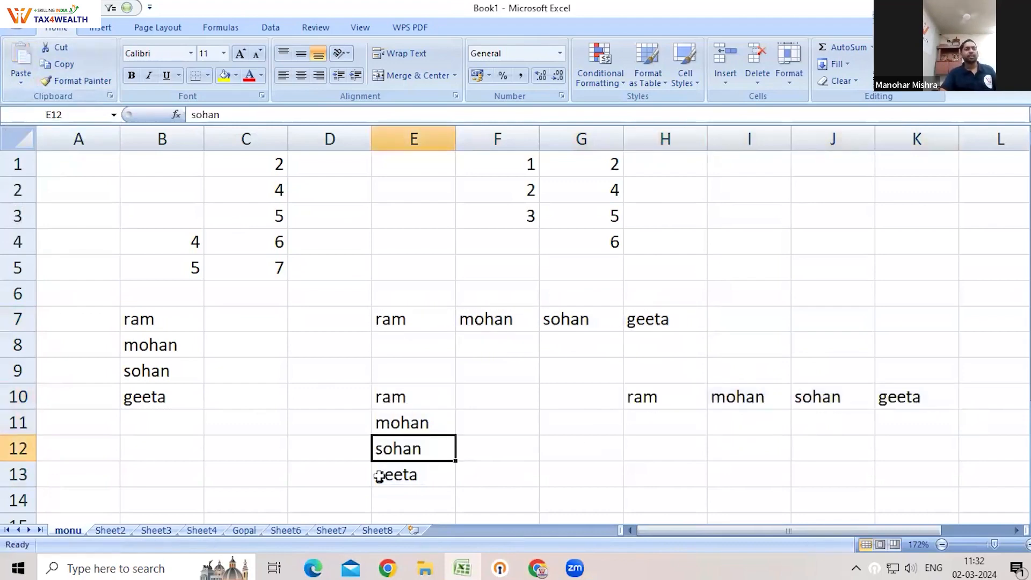
click(382, 475)
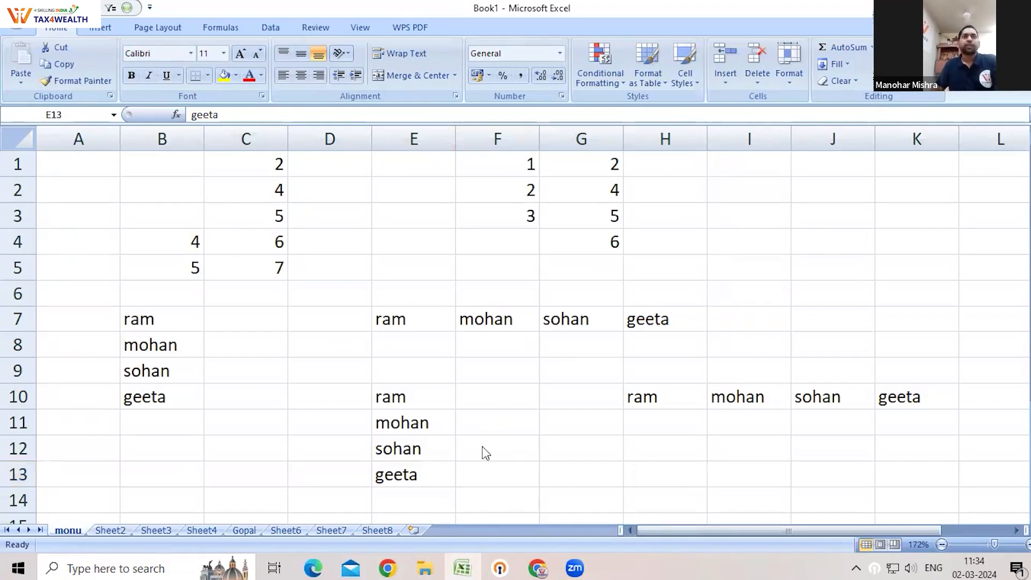
click(503, 339)
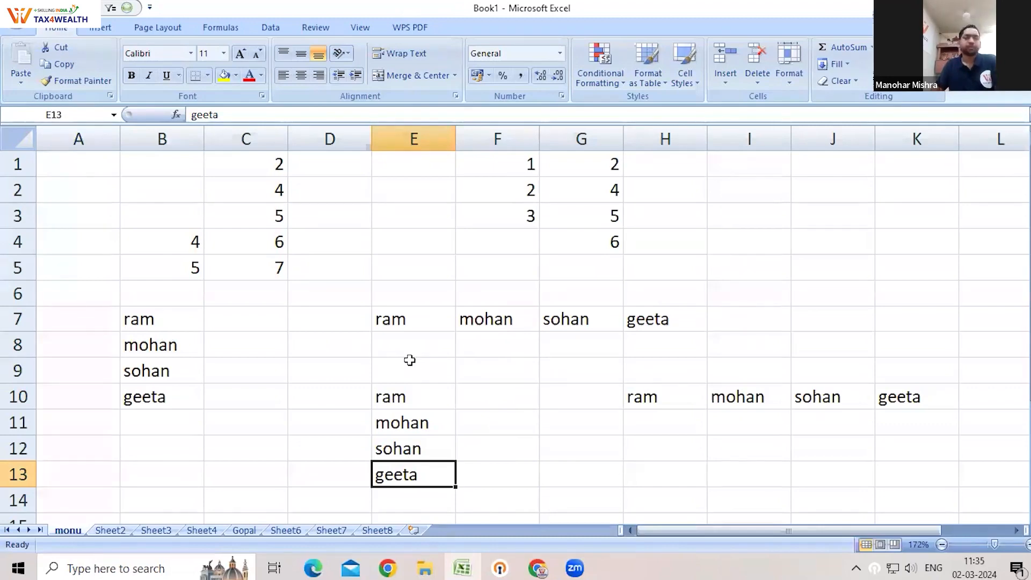
click(472, 369)
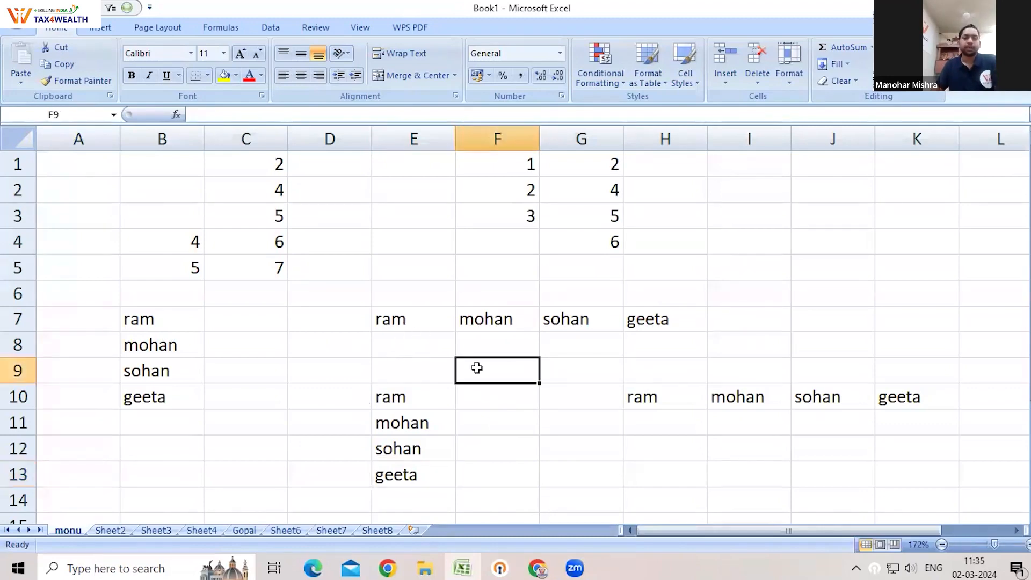
click(376, 392)
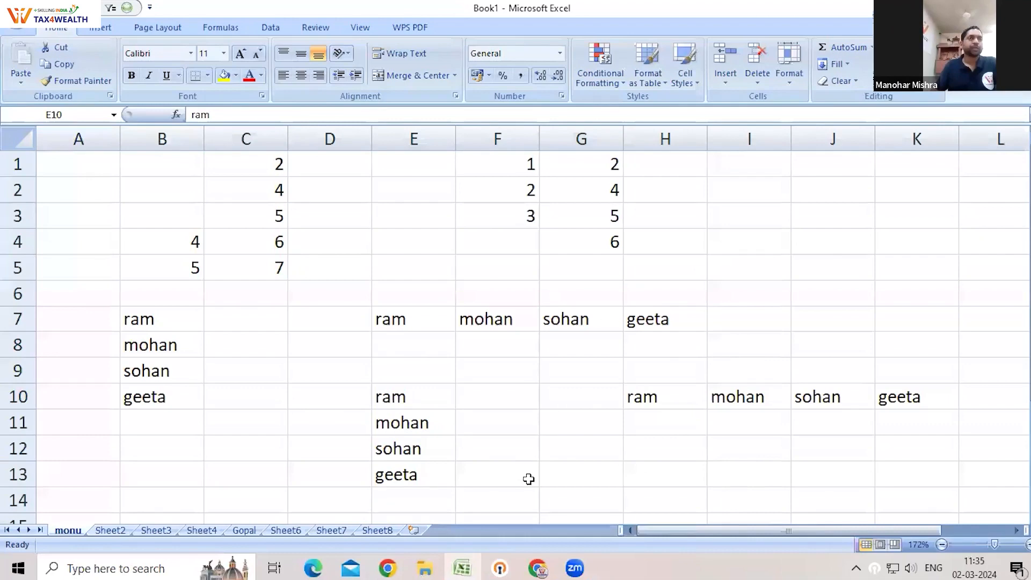
click(377, 361)
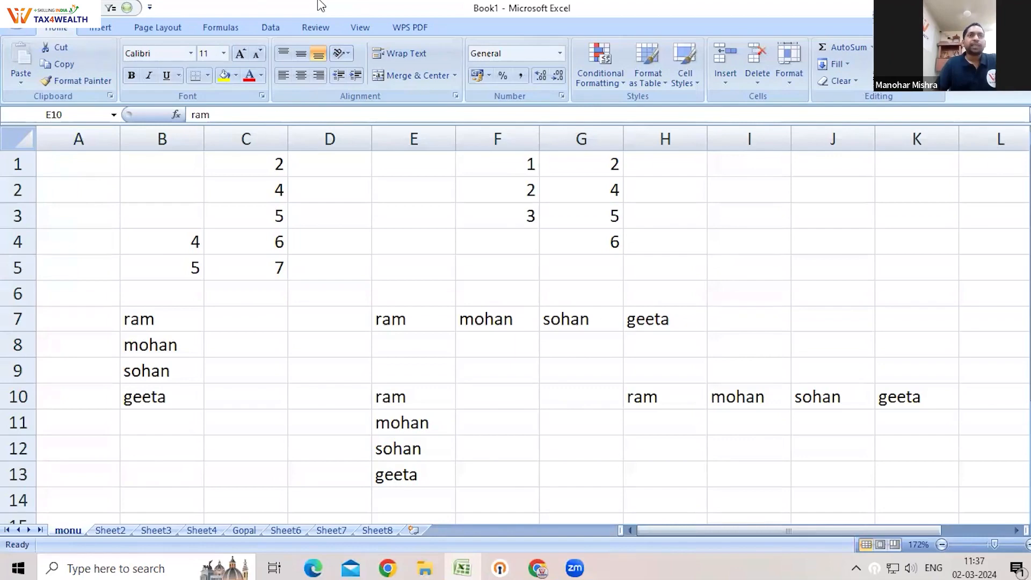
click(307, 380)
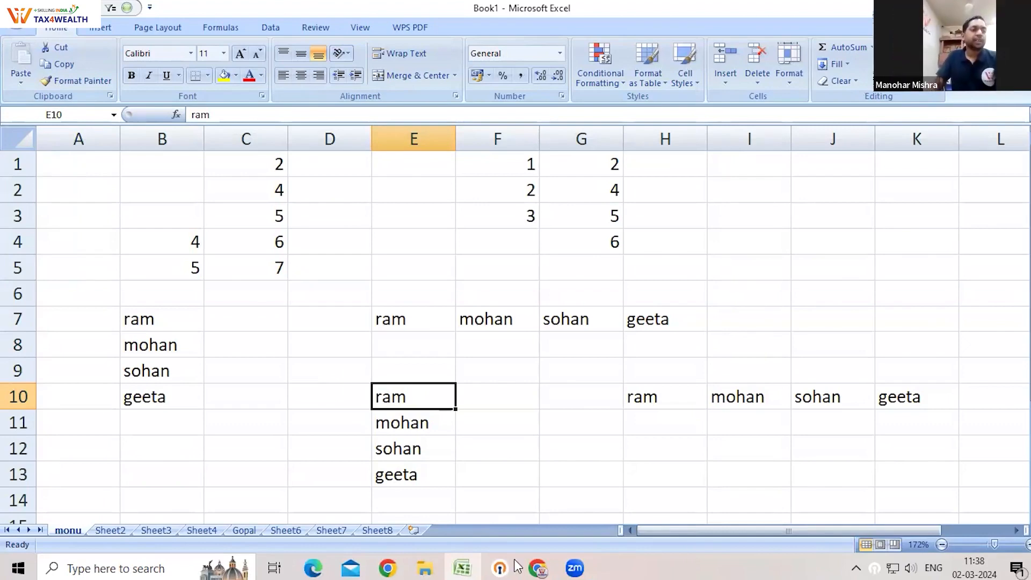
mouse_move(501, 565)
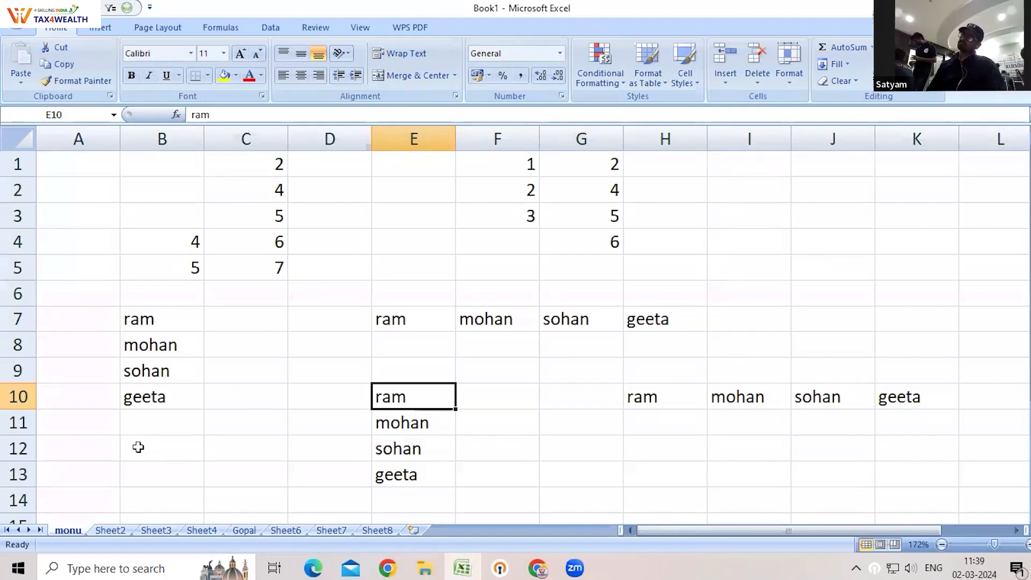
scroll(138, 445, down, 4)
scroll(138, 444, up, 4)
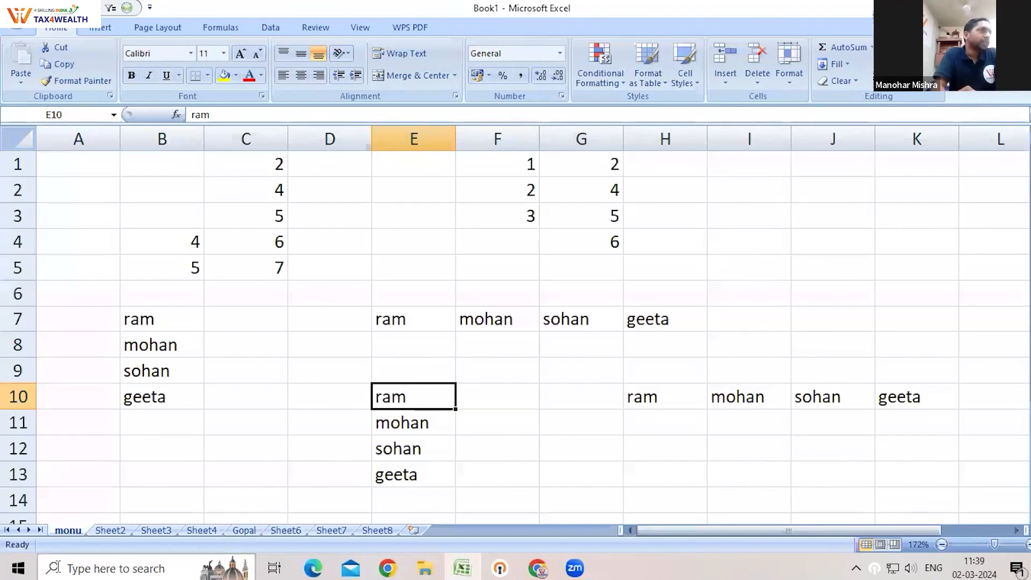
Copy range B3:E14 from the first sheet and paste it at cell A2 of the sheet between Sheet4 and Sheet6.
drag(185, 217, 415, 488)
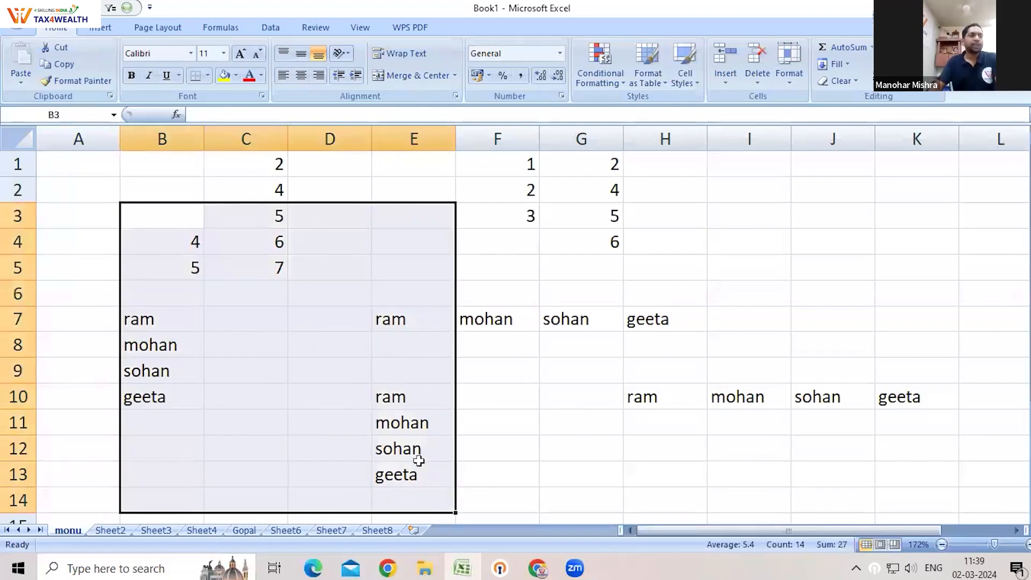
key(ctrl+c)
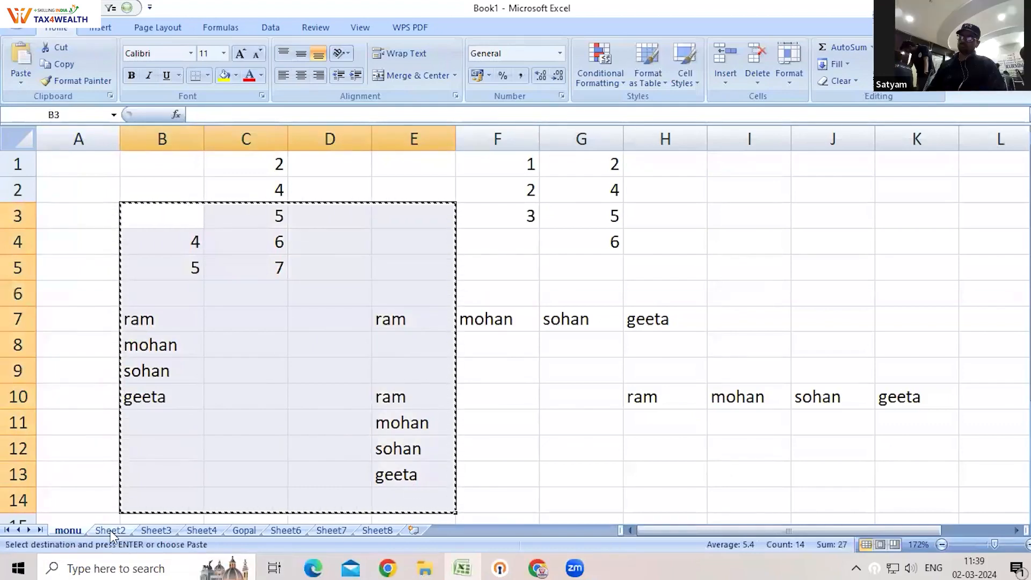
click(242, 531)
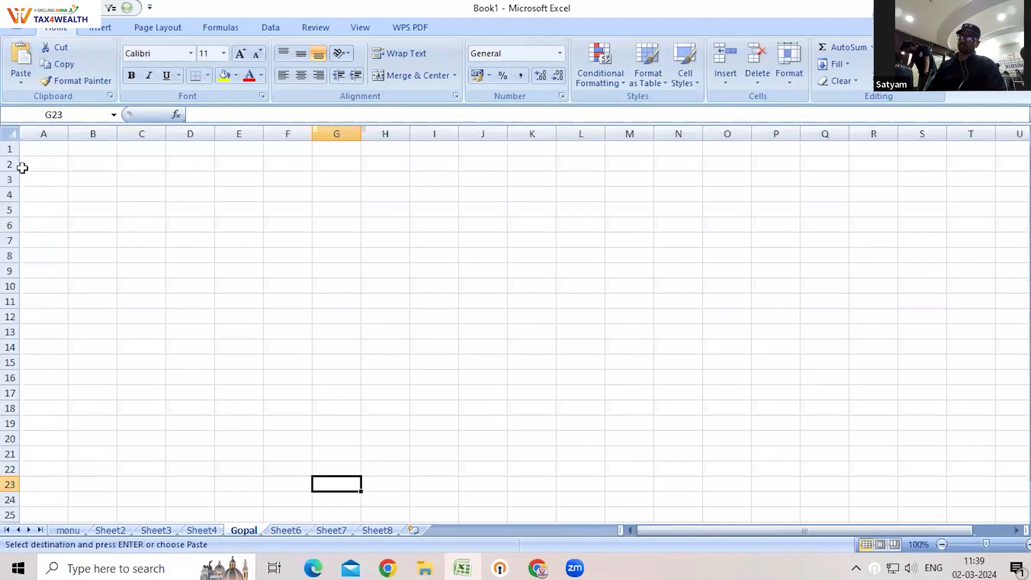
click(49, 157)
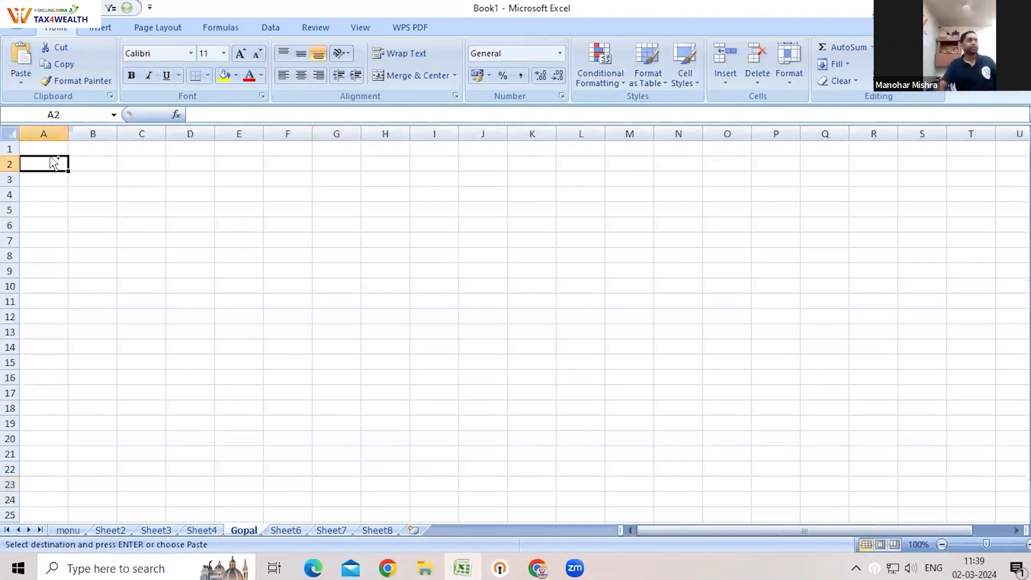
key(ctrl+v)
click(326, 299)
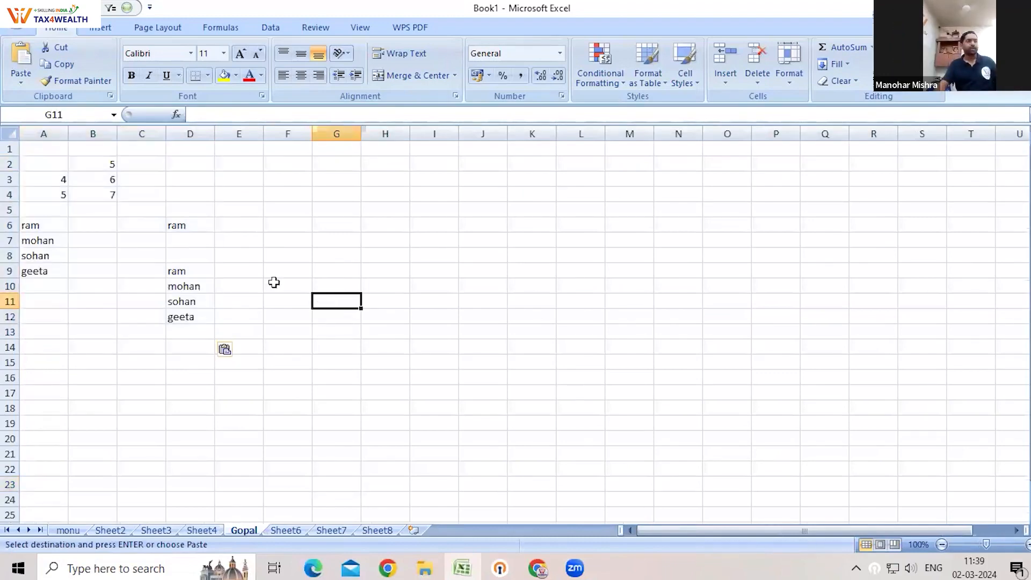
Copy the block of names in A6:D12 and paste it into Sheet4 starting at cell B3.
drag(32, 228, 208, 324)
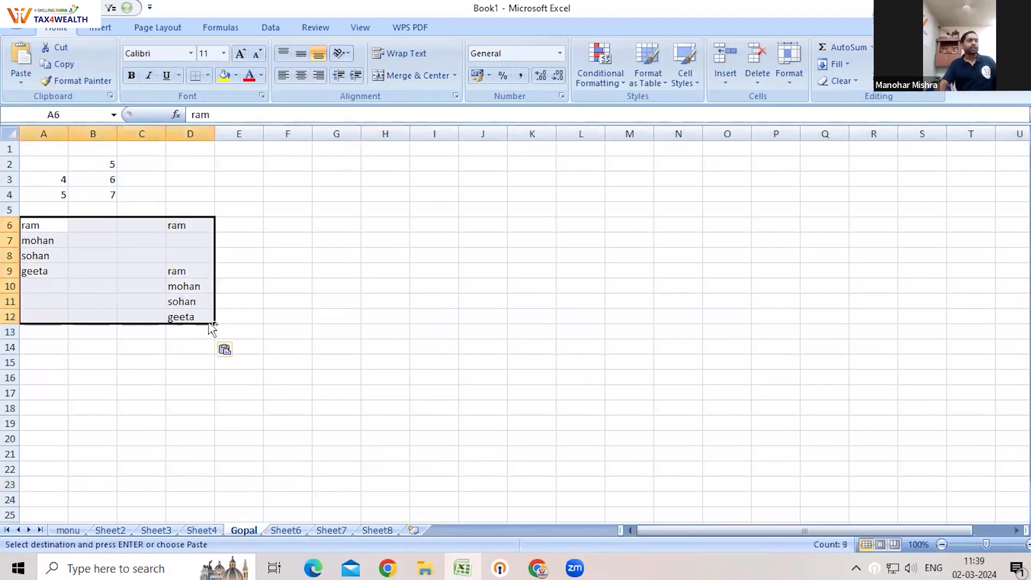
key(ctrl+c)
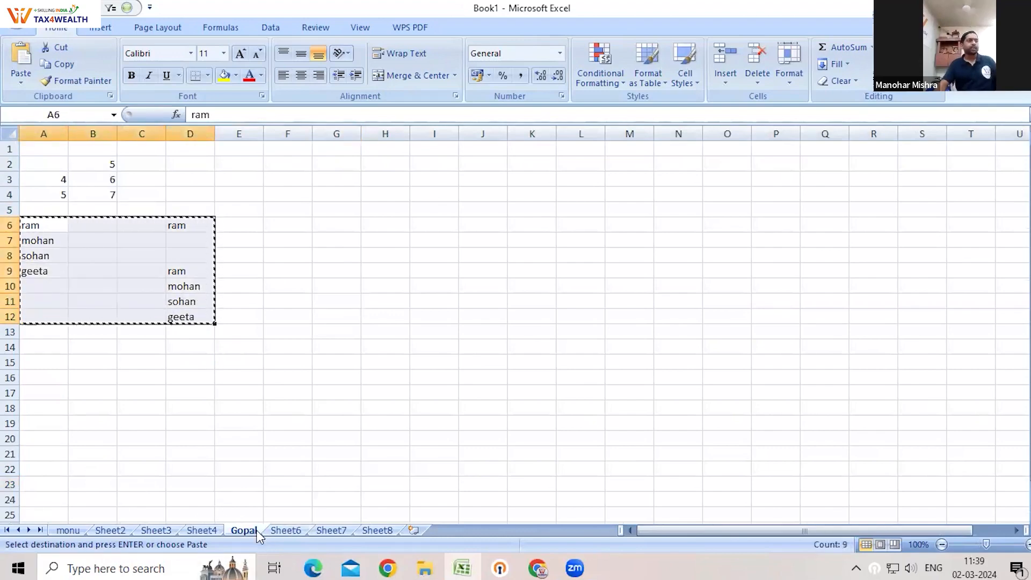
click(202, 529)
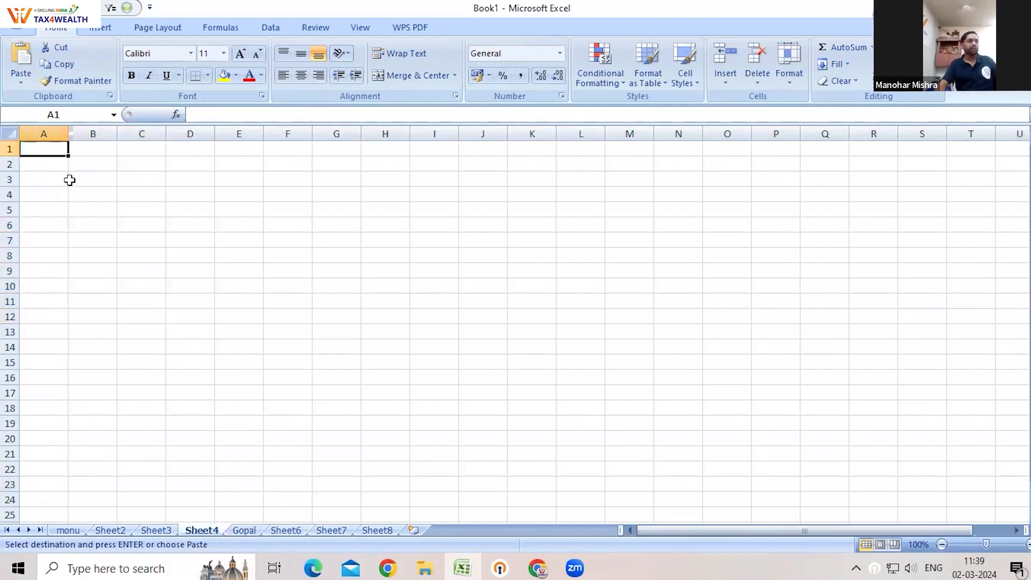
click(70, 180)
key(ctrl+v)
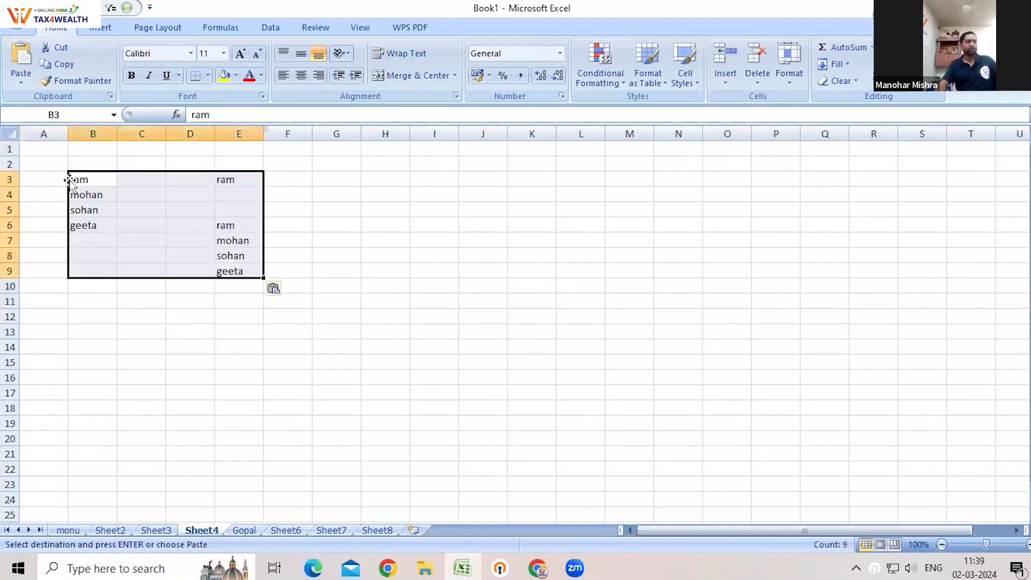
Clear the copy marquee in Sheet4 and compare its pasted names with the first sheet and the sheet before Sheet6.
key(Escape)
click(386, 209)
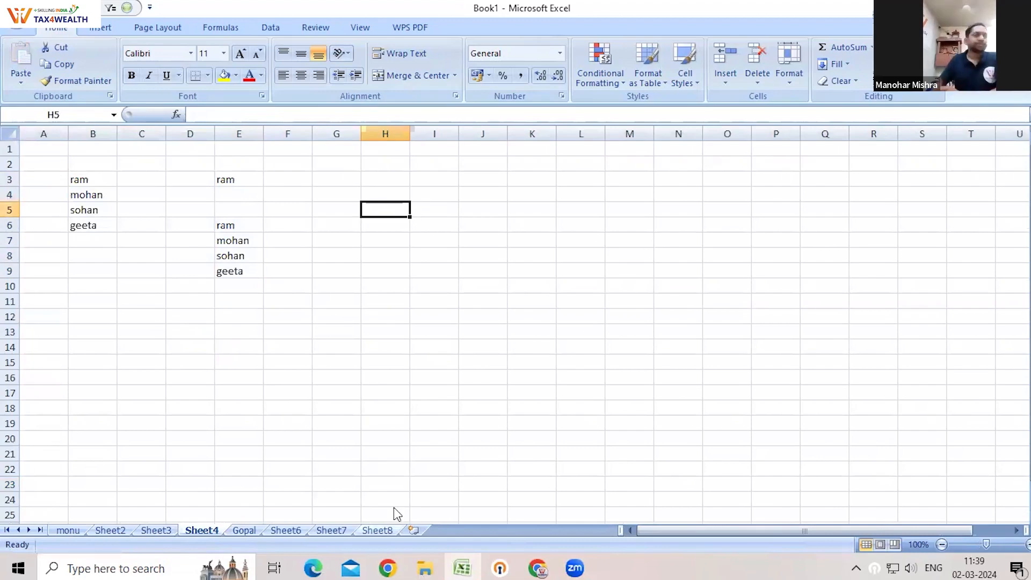
click(66, 530)
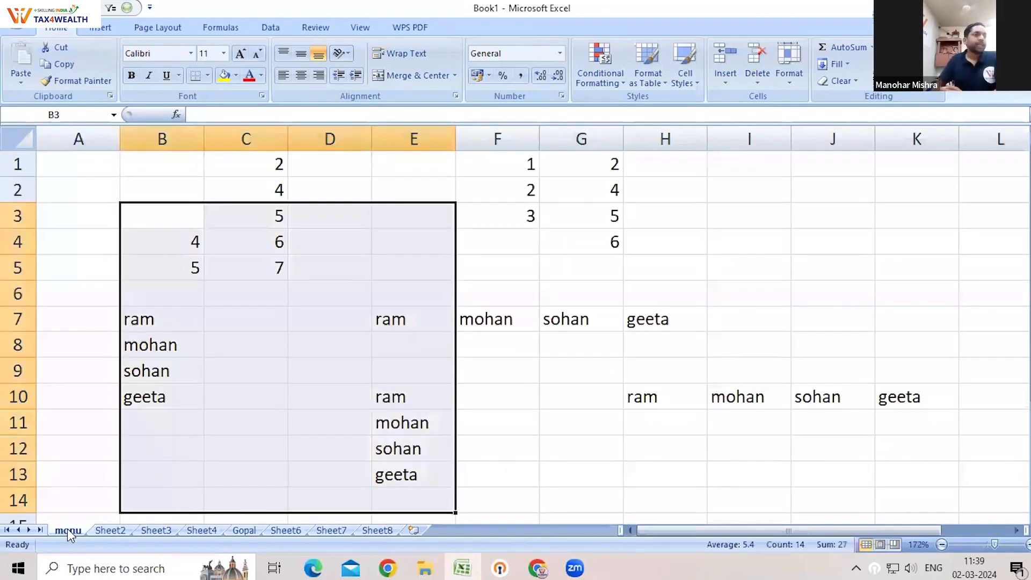
click(251, 530)
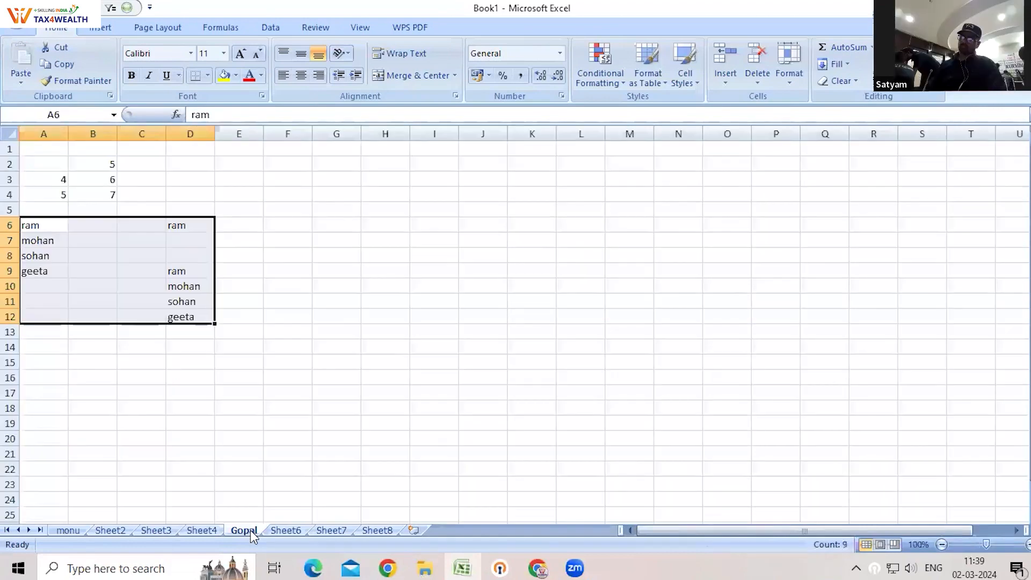
click(201, 529)
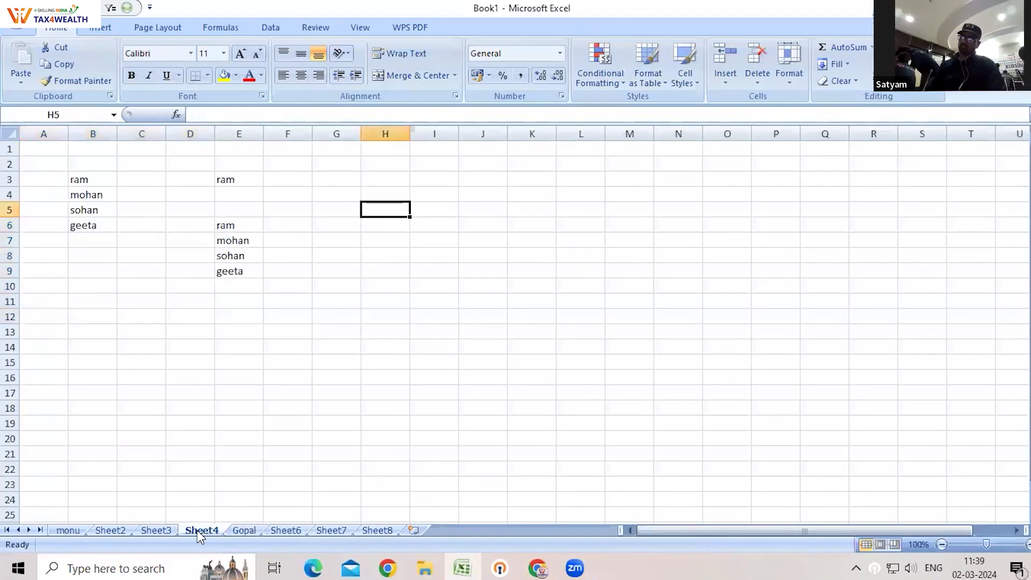
click(339, 330)
click(256, 349)
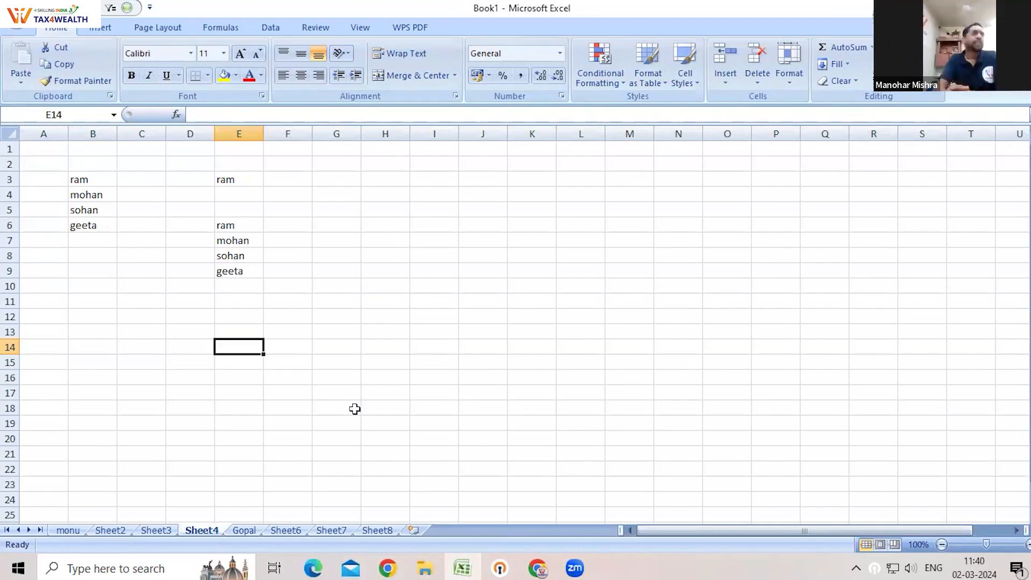
Show the Office Clipboard and copy the entire contents of the first sheet to it.
click(109, 96)
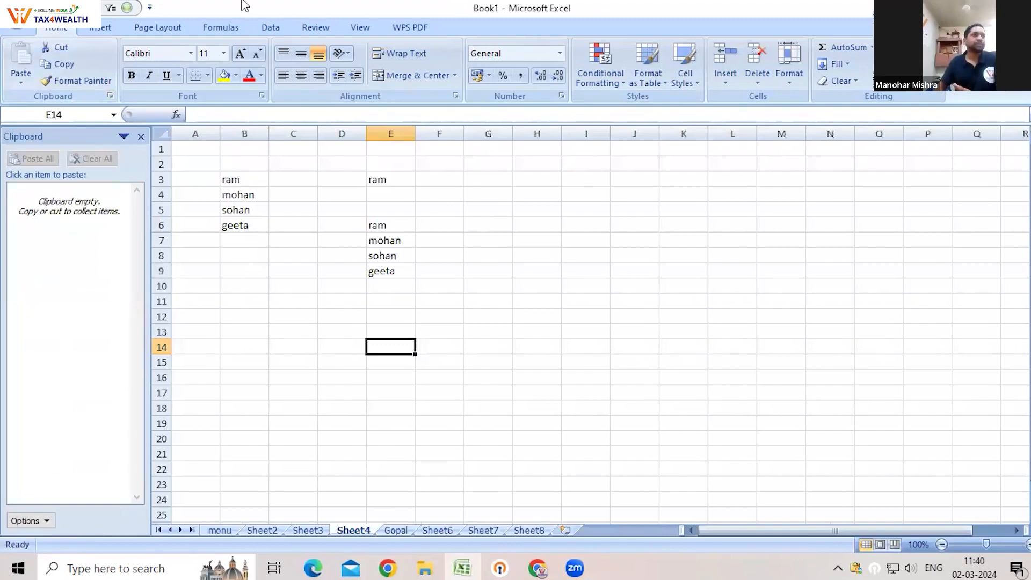
click(212, 529)
click(697, 283)
click(286, 265)
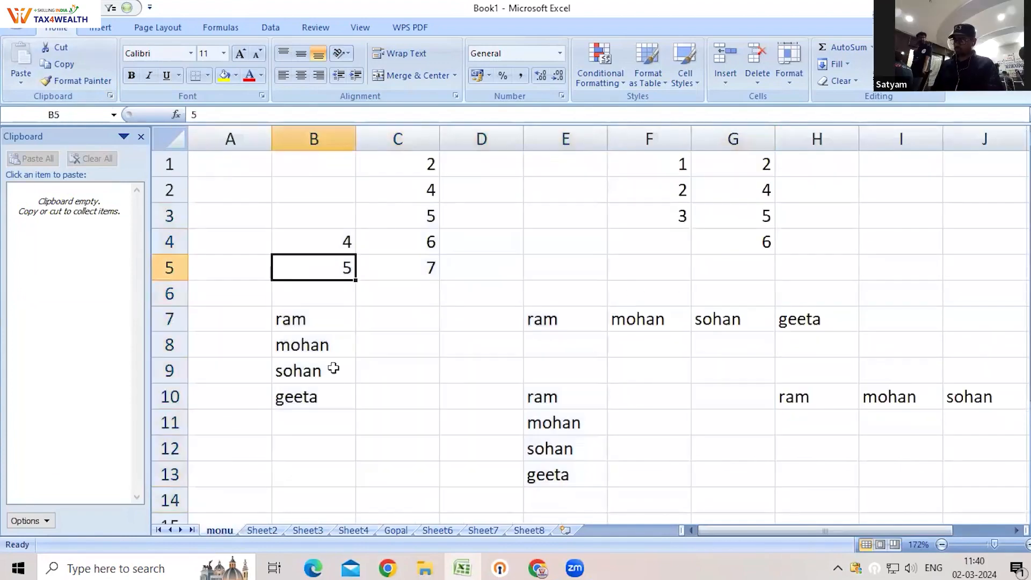
click(331, 387)
click(639, 294)
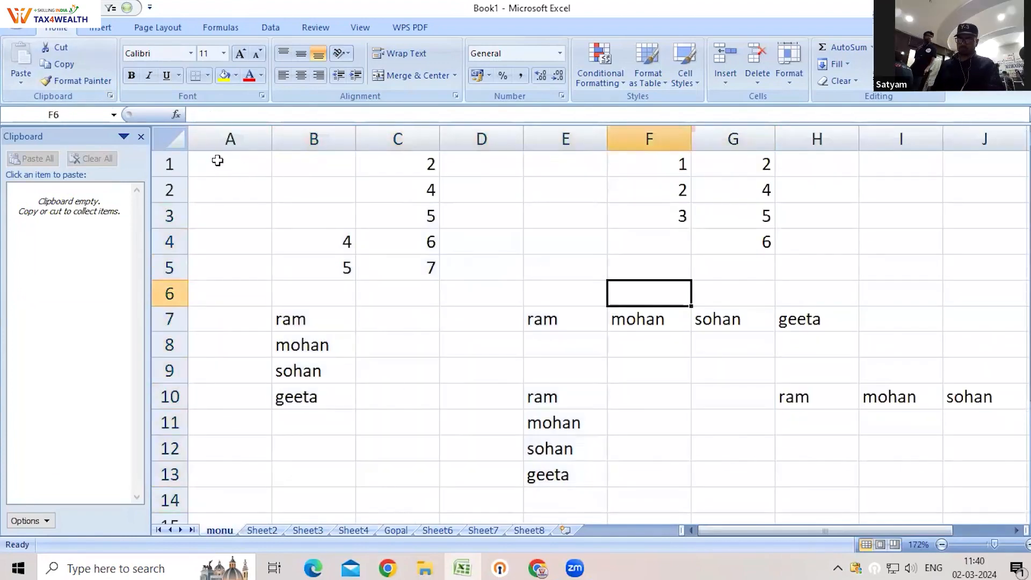
click(178, 139)
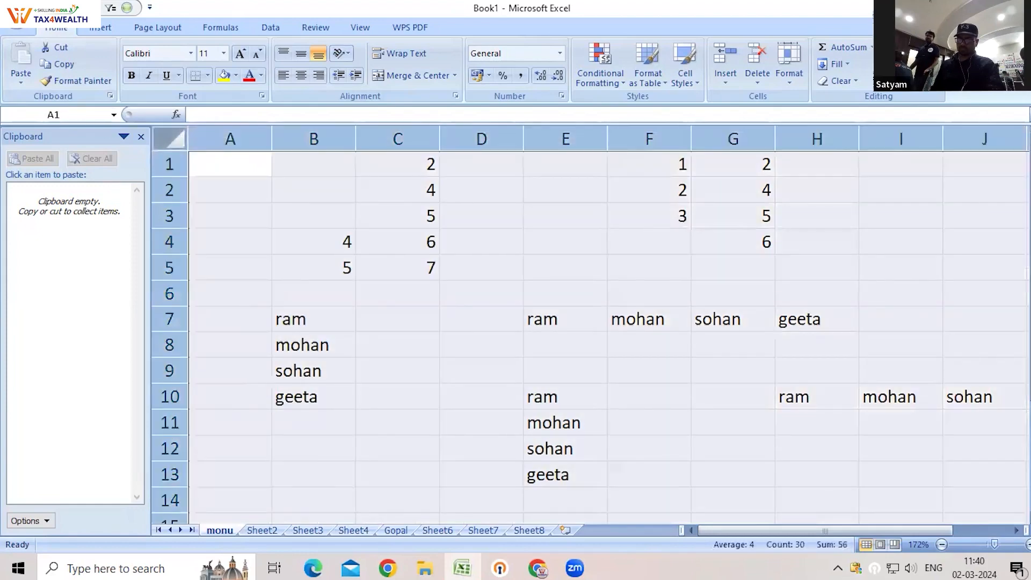
click(60, 63)
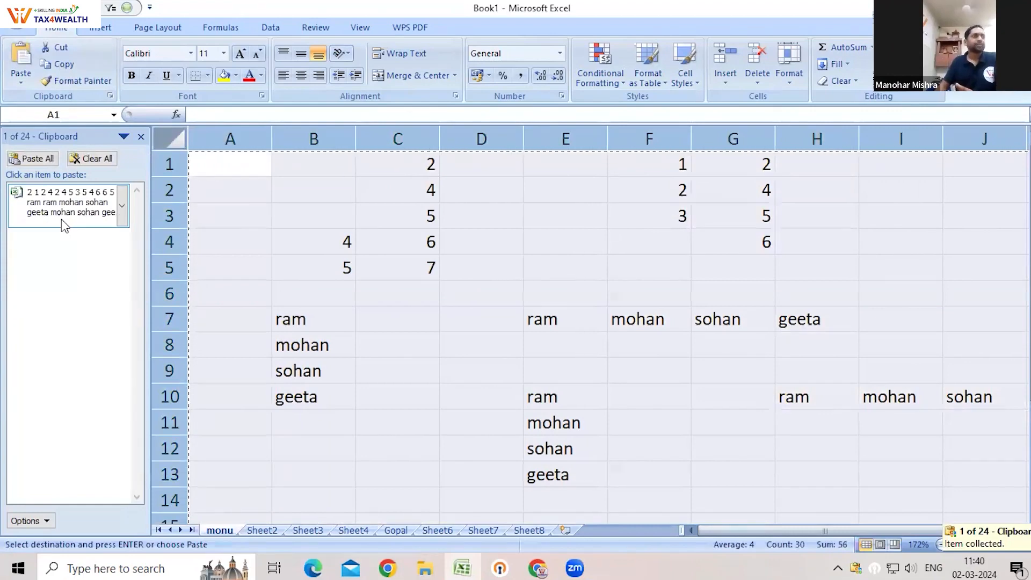
Add the entire contents of the sheet between Sheet4 and Sheet6, followed by those of Sheet4, to the Office Clipboard.
click(395, 530)
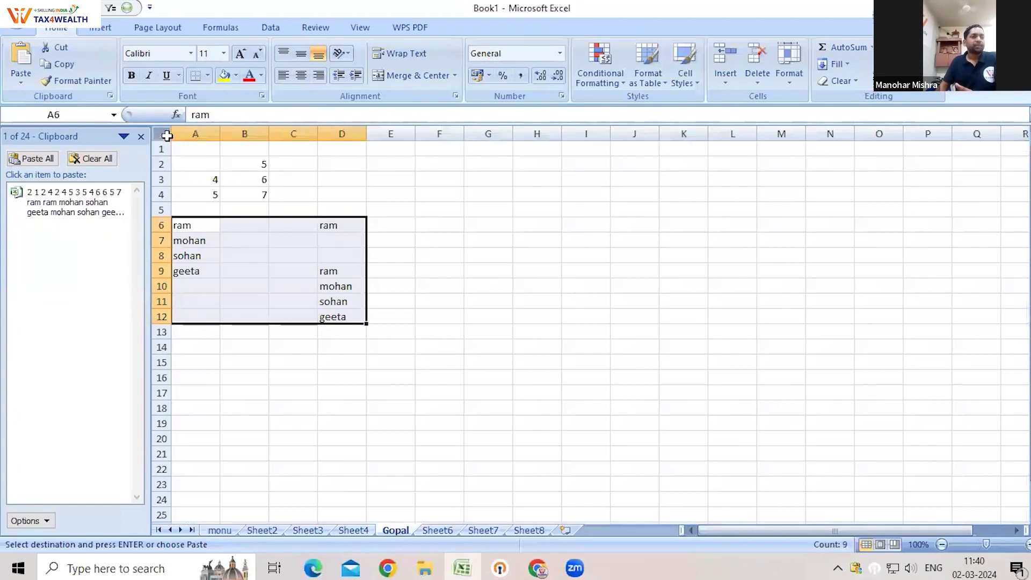
click(161, 133)
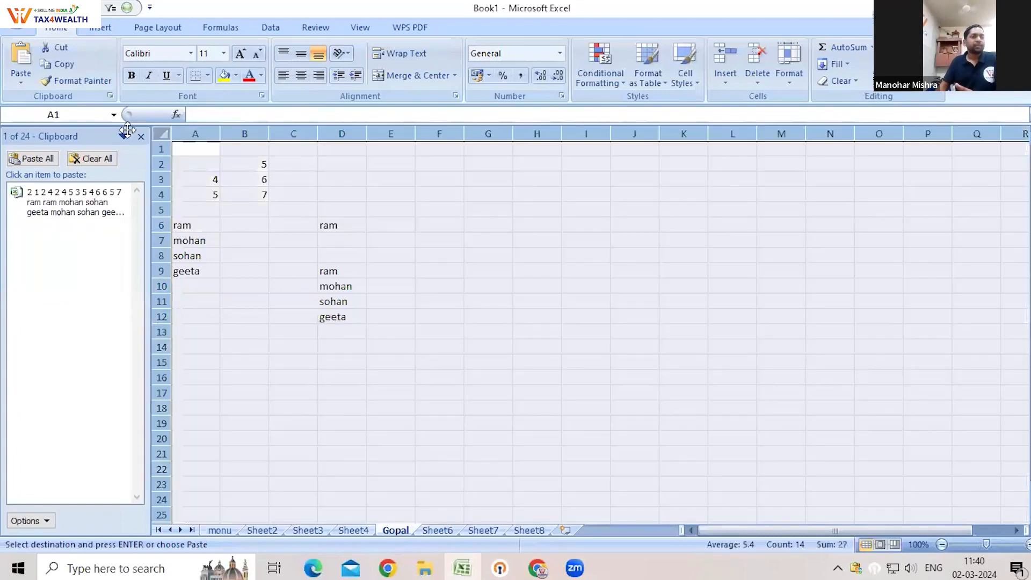
click(68, 65)
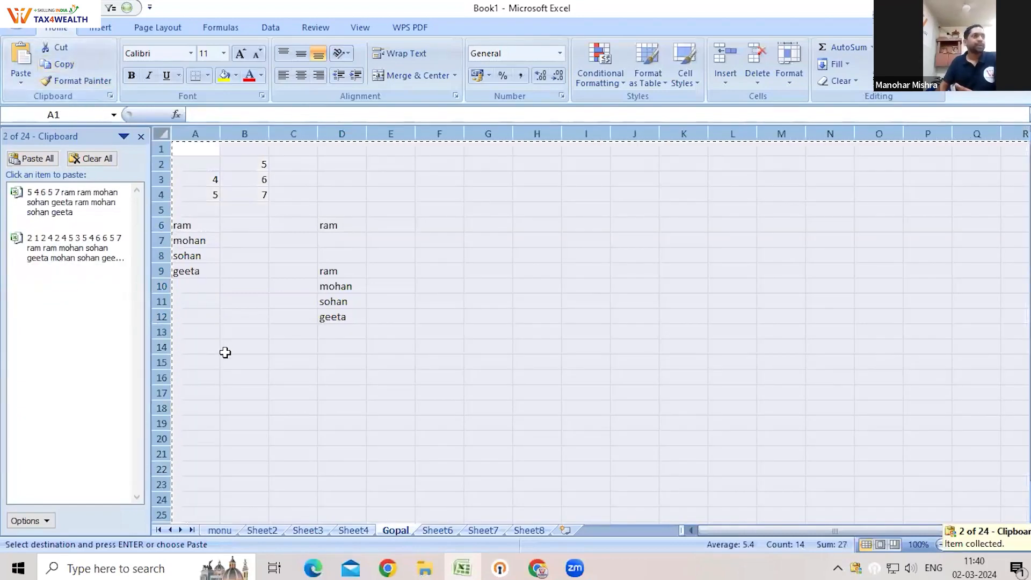
click(354, 530)
click(164, 133)
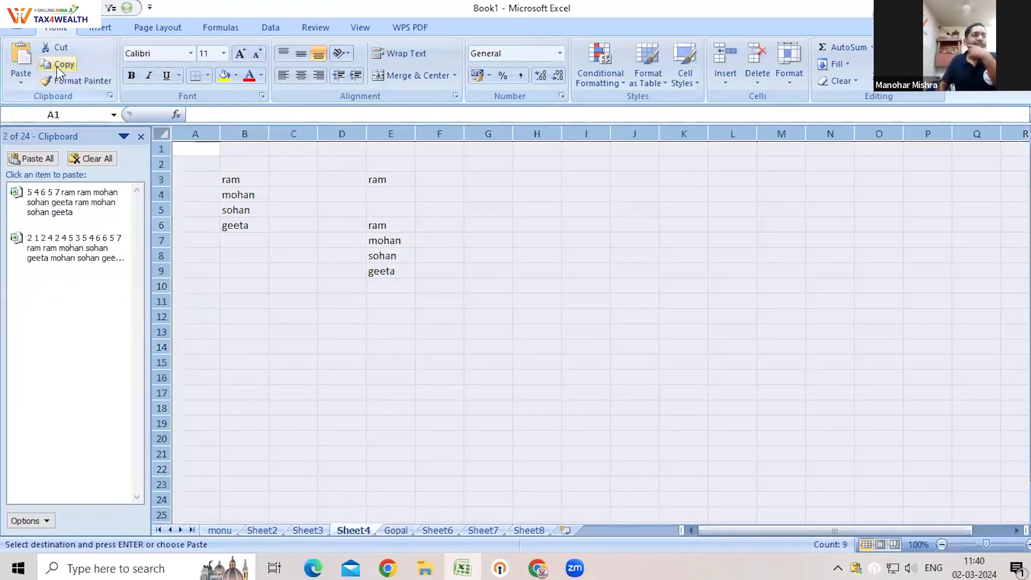
click(57, 67)
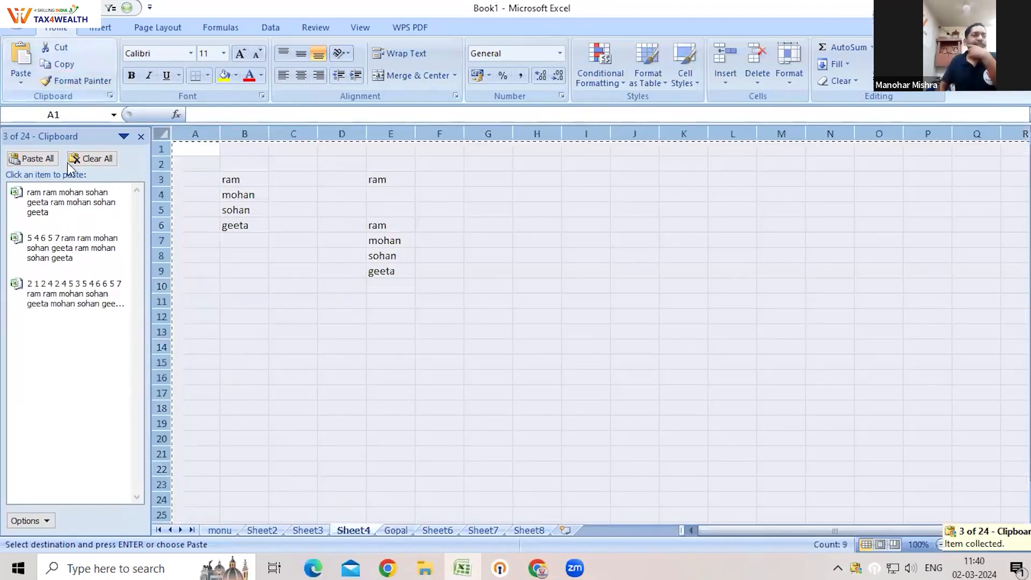
Paste all collected clipboard items into Sheet7 starting at cell A1, review them, and close the Office Clipboard.
click(486, 530)
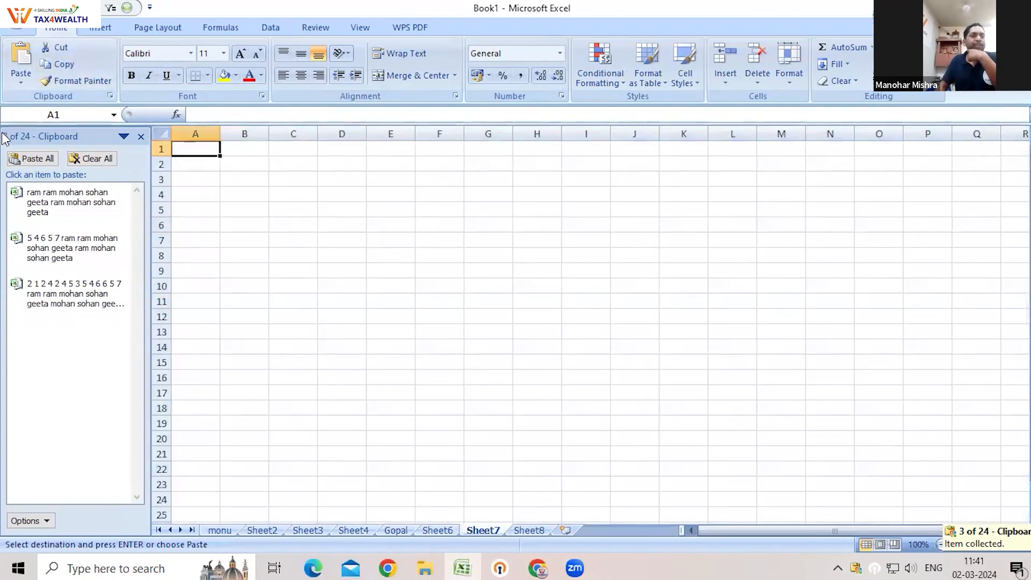
click(31, 159)
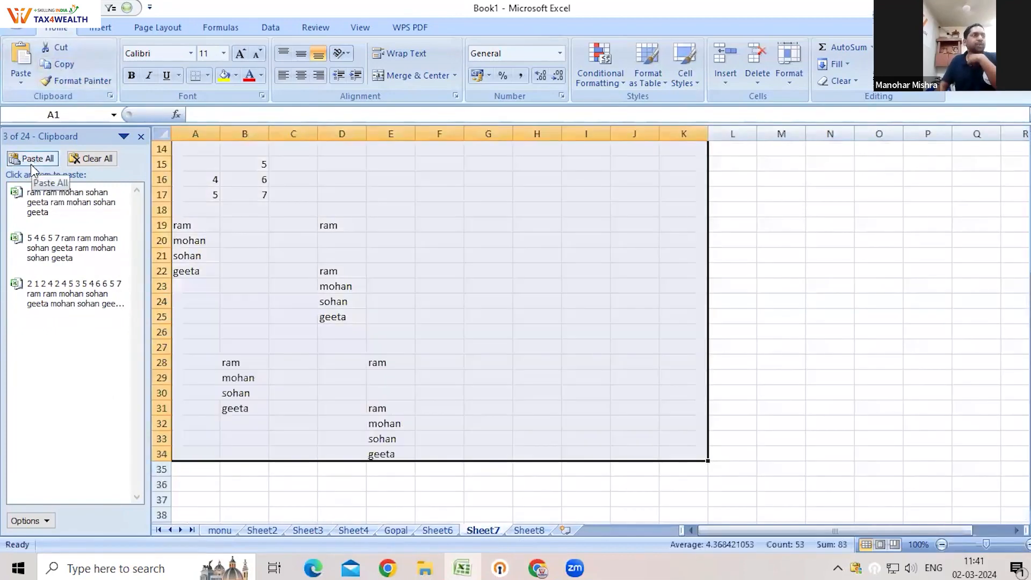
click(403, 256)
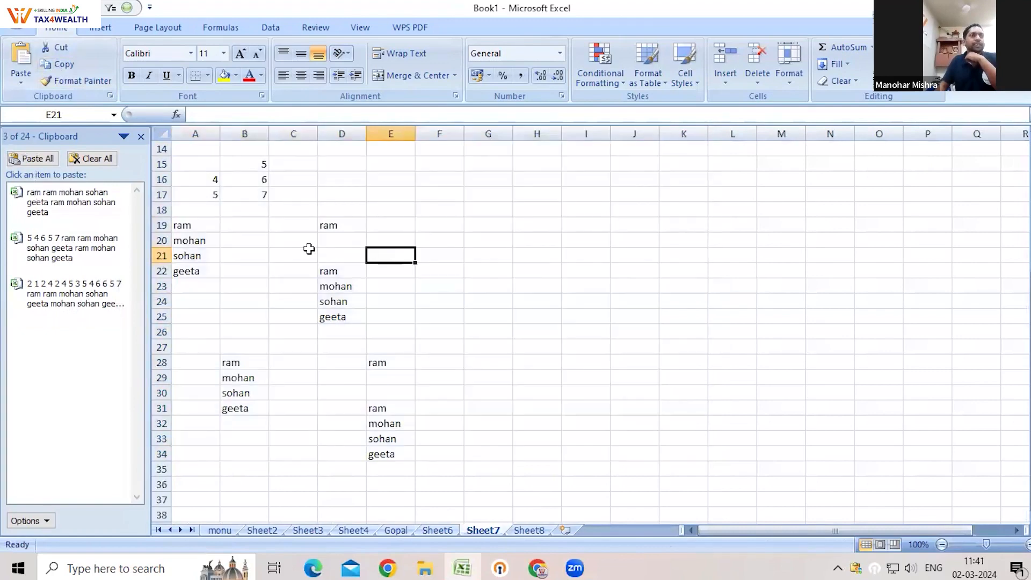
scroll(311, 242, up, 5)
scroll(314, 244, down, 19)
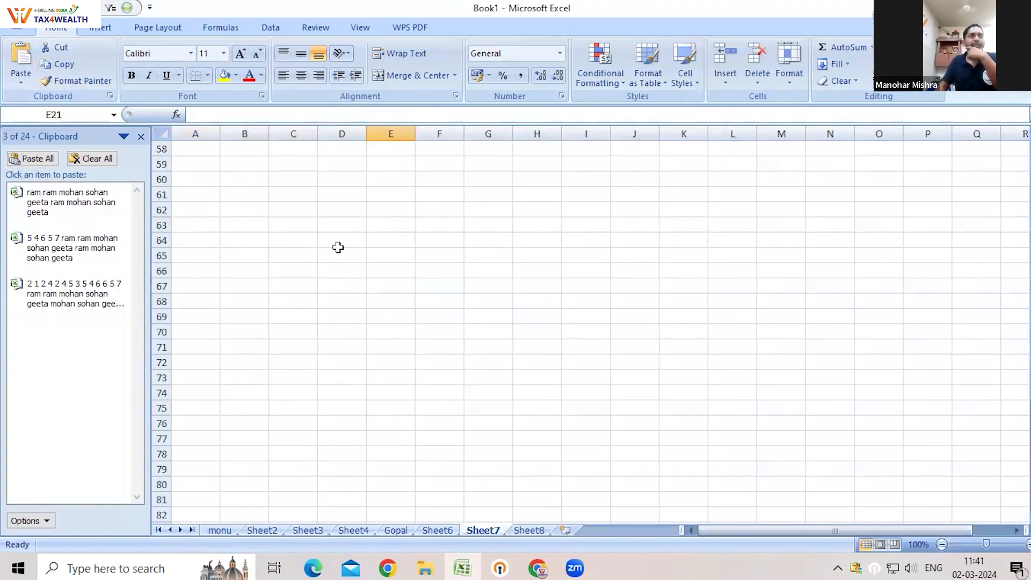
scroll(338, 247, up, 4)
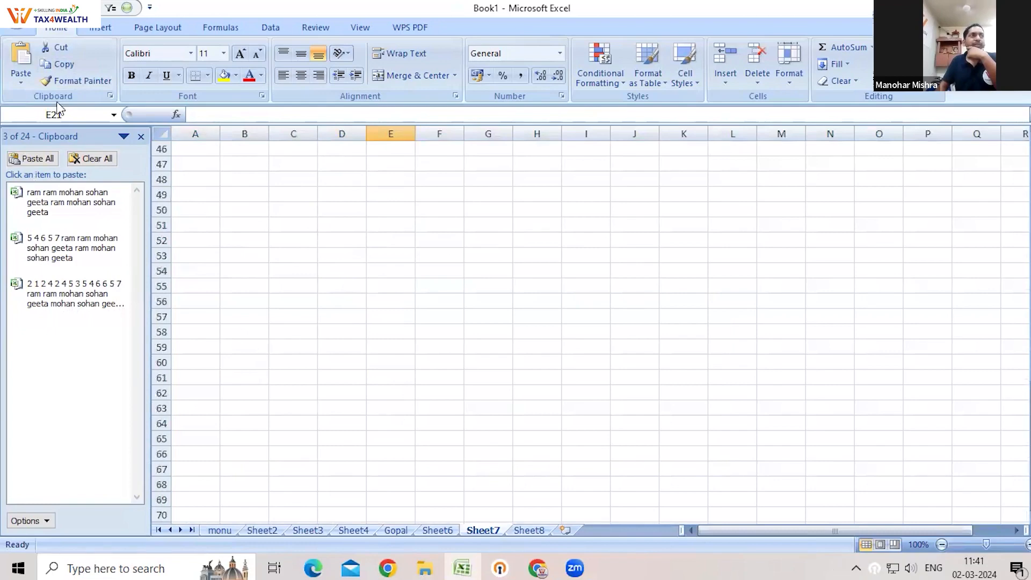
click(141, 139)
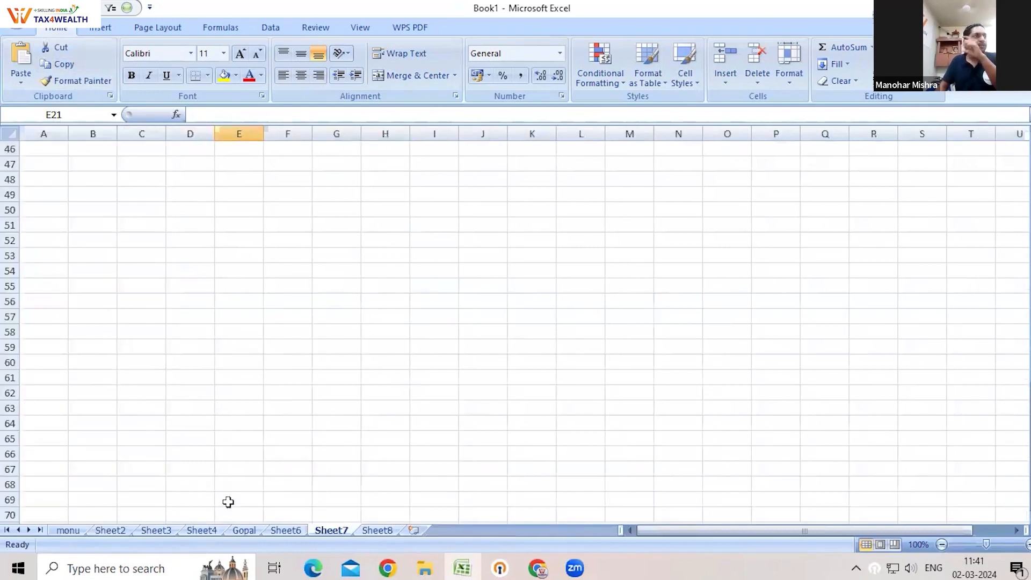
Copy the entire first sheet and paste it into Sheet8 at cell A1.
click(378, 530)
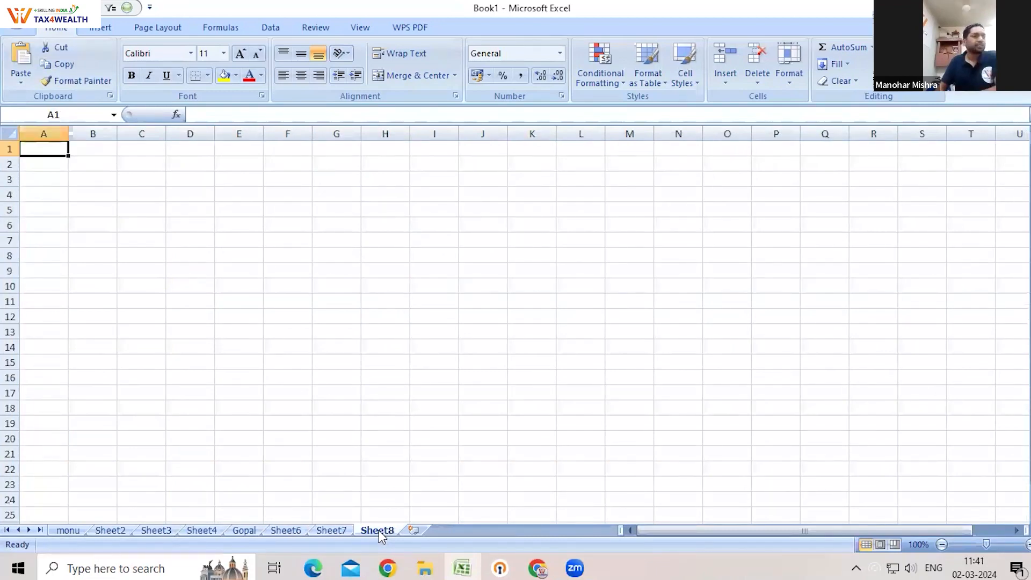
click(67, 530)
click(23, 138)
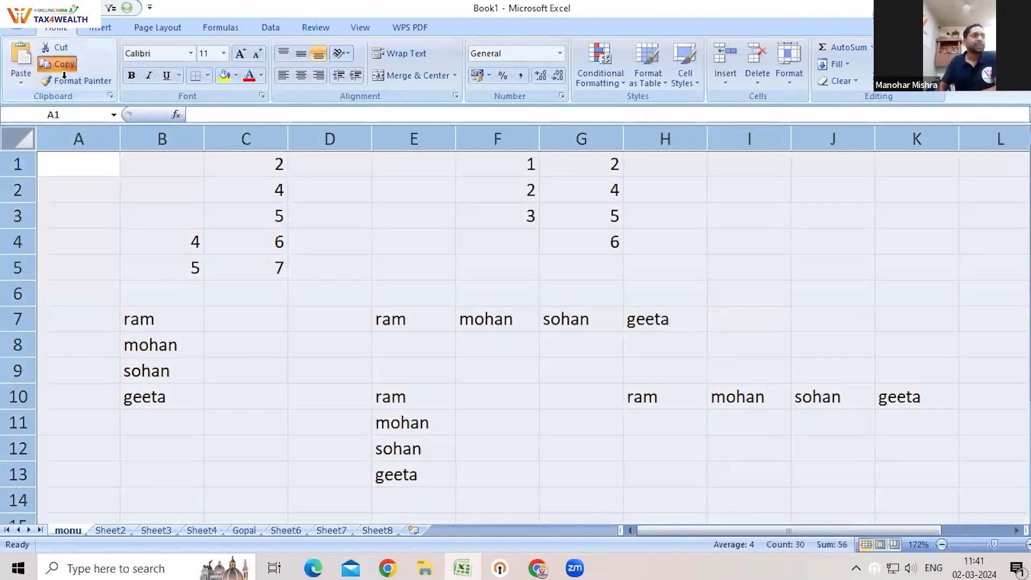
click(58, 64)
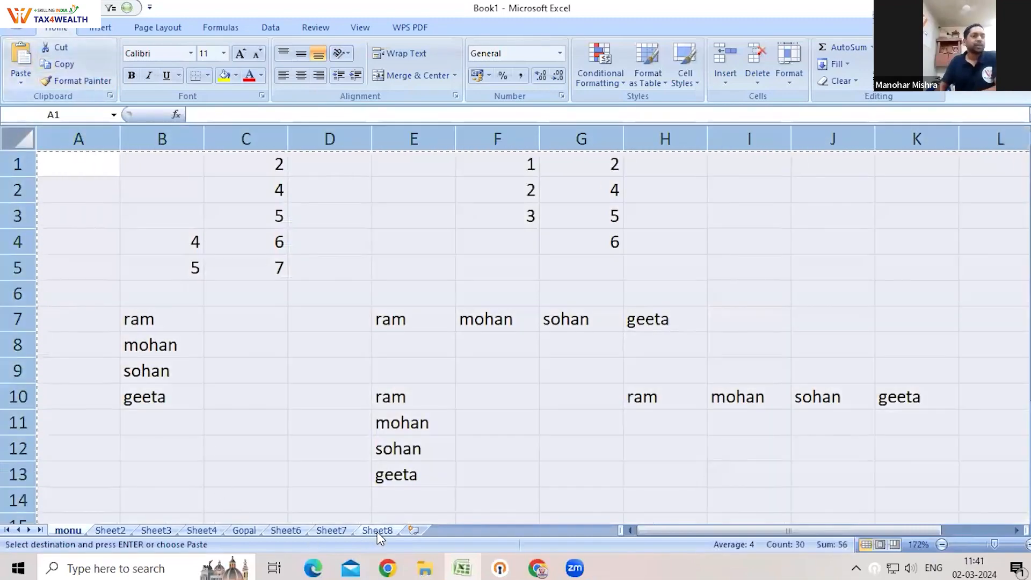
click(377, 530)
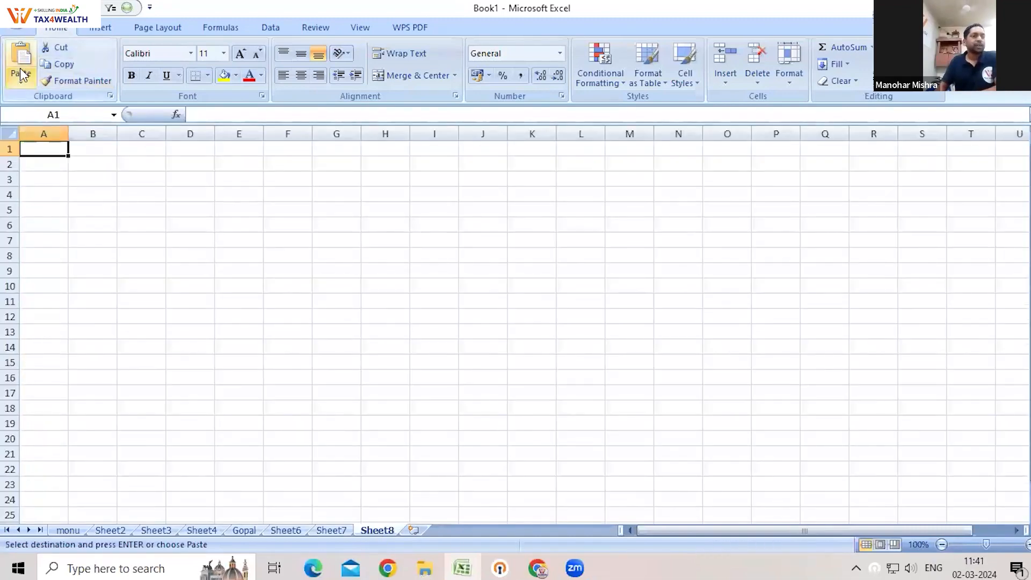
click(21, 70)
Examine the numbers and names pasted into rows 1 to 13 of Sheet8.
click(47, 102)
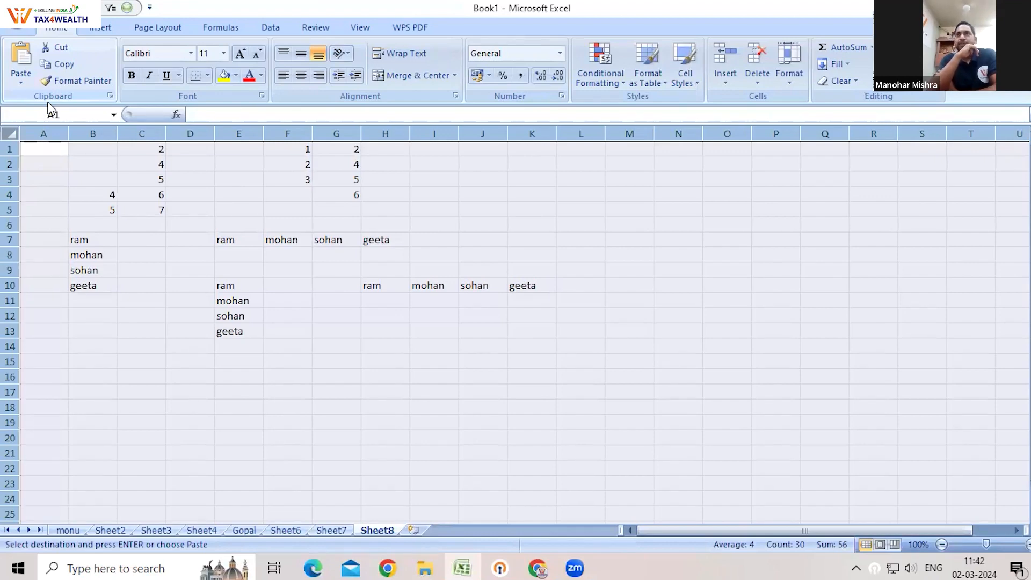
click(13, 278)
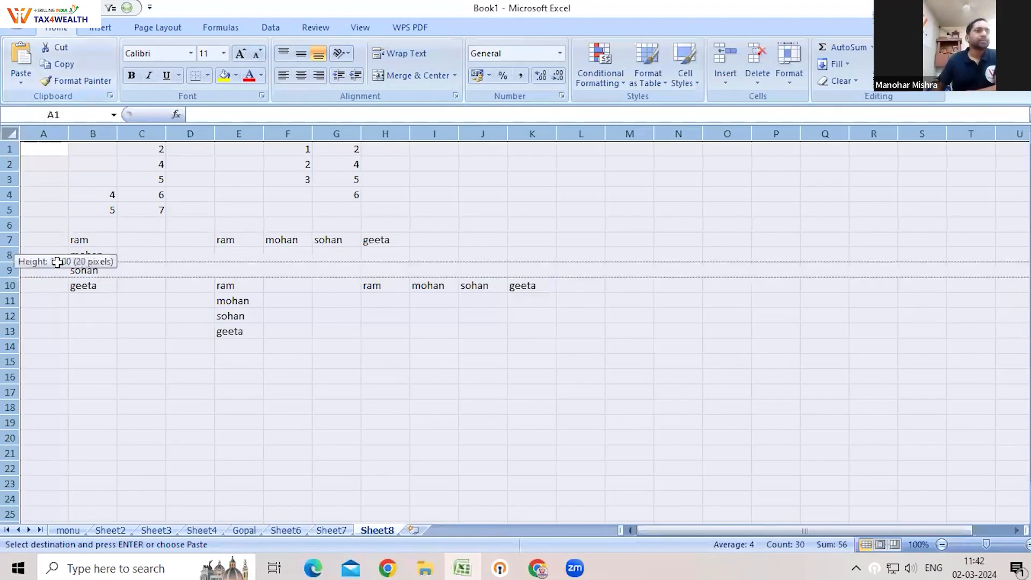
click(372, 255)
click(120, 271)
drag(104, 301, 131, 302)
click(282, 314)
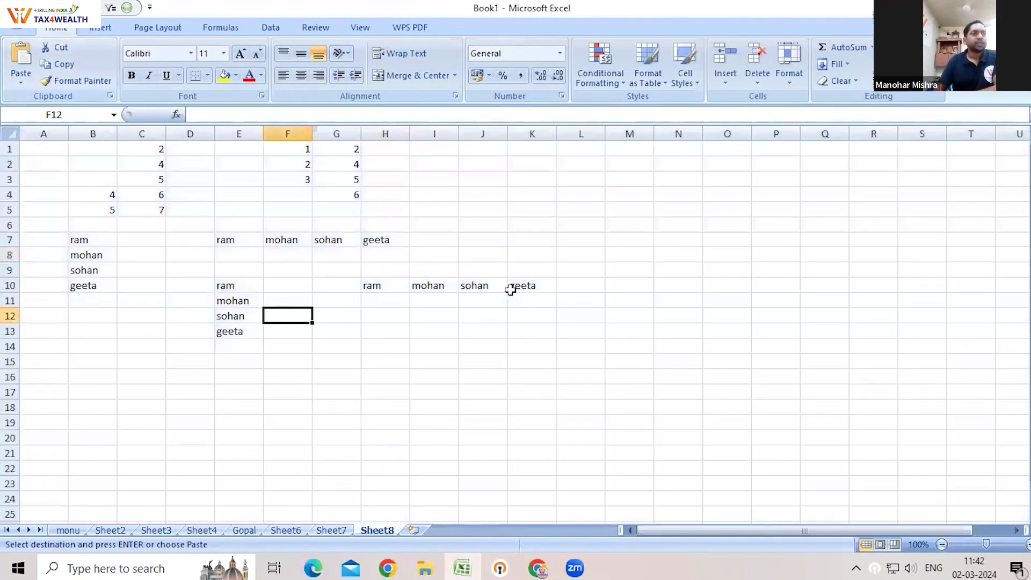
click(512, 289)
click(290, 269)
click(150, 242)
click(63, 256)
click(70, 266)
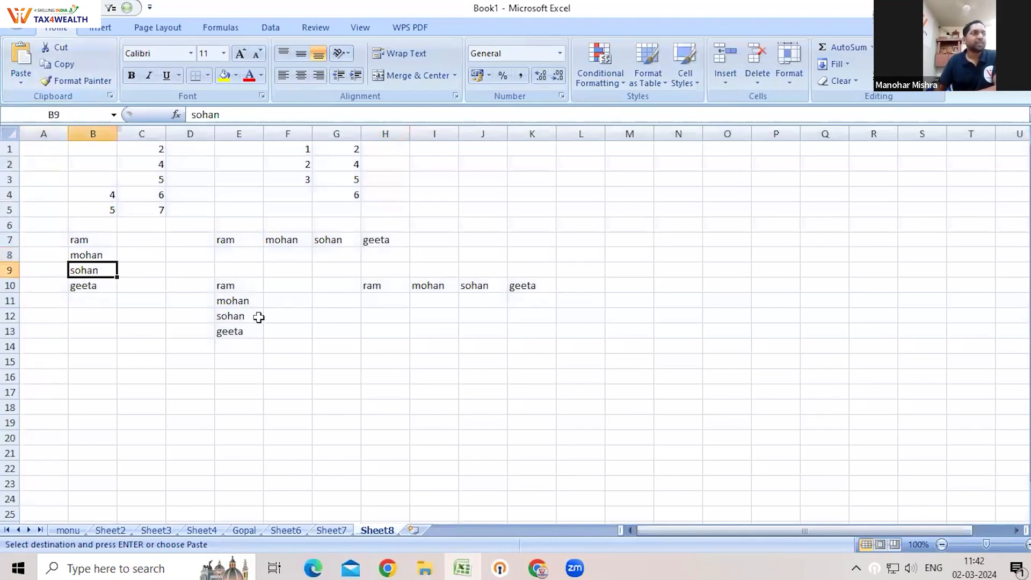
click(258, 318)
click(228, 274)
click(449, 290)
click(258, 234)
drag(265, 220, 247, 220)
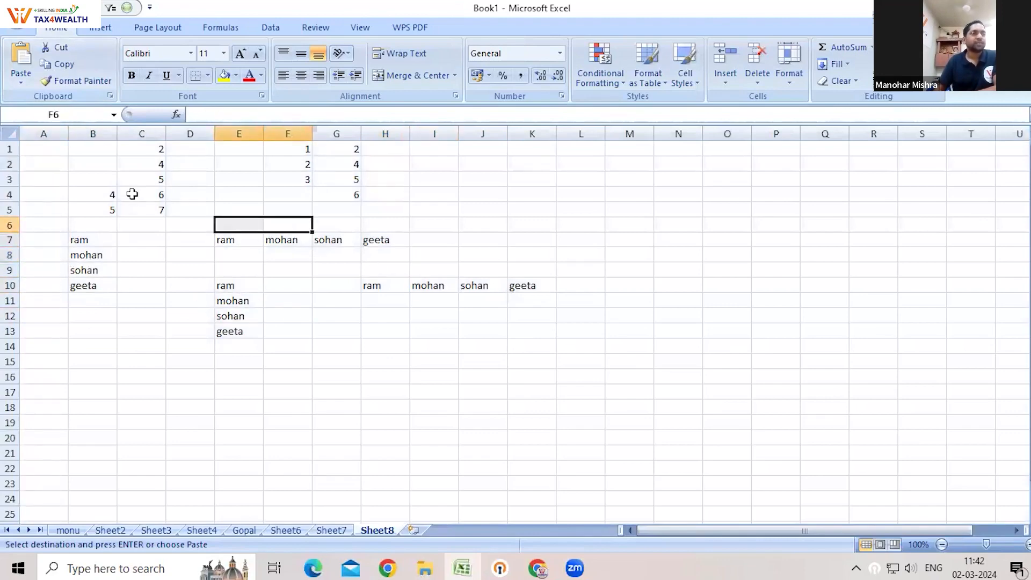
click(132, 194)
click(284, 196)
Return to the first sheet and clear its whole-sheet selection and copy marquee.
click(68, 530)
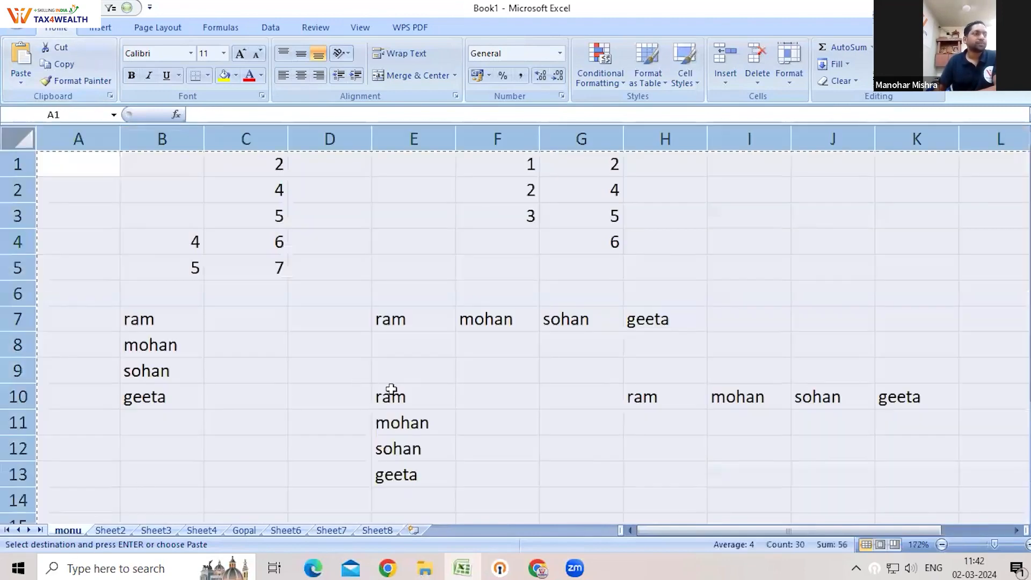
drag(330, 370, 413, 396)
key(Escape)
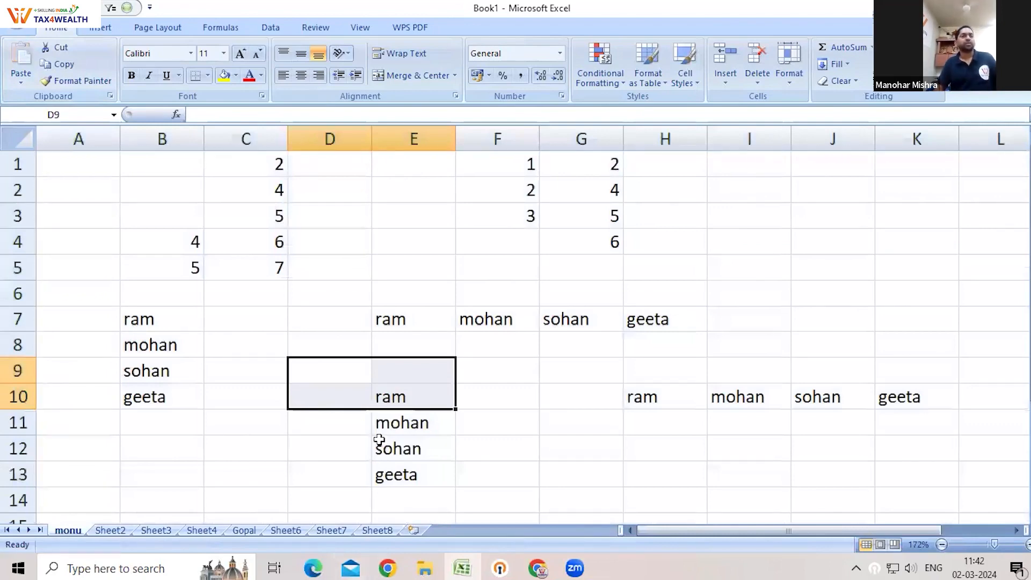
click(428, 244)
click(127, 240)
click(899, 200)
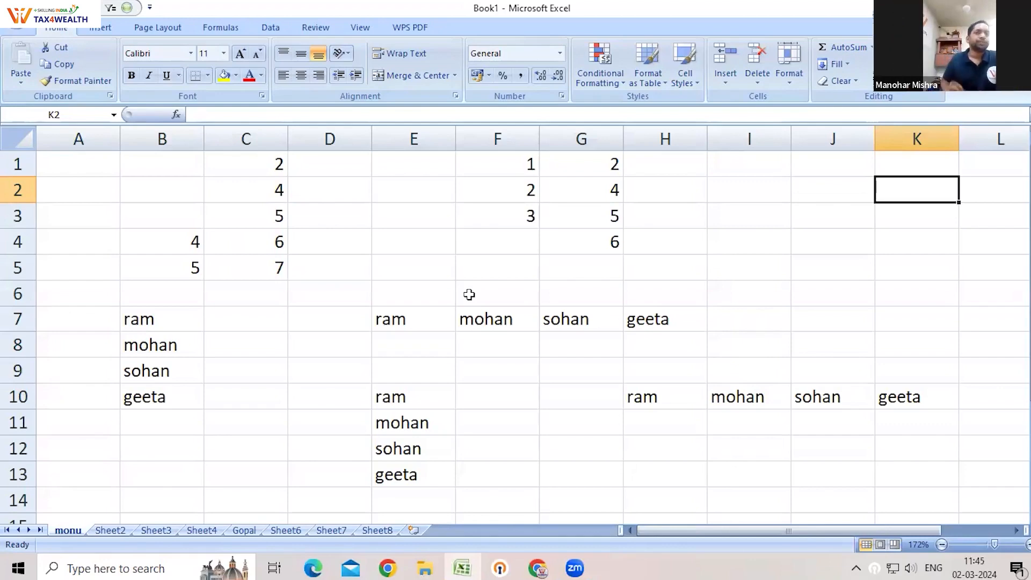
scroll(789, 221, down, 4)
scroll(784, 317, up, 4)
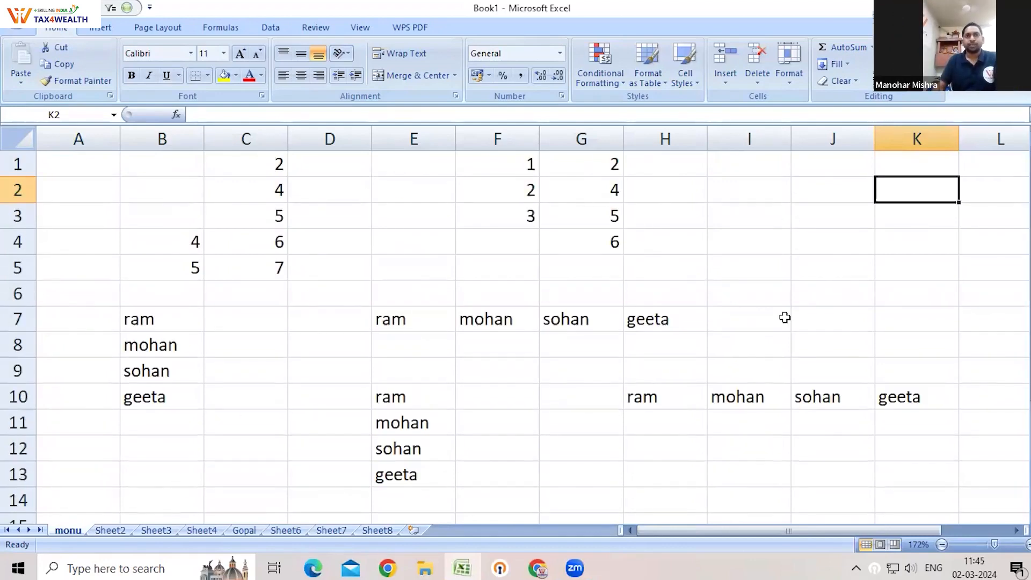
scroll(227, 409, down, 10)
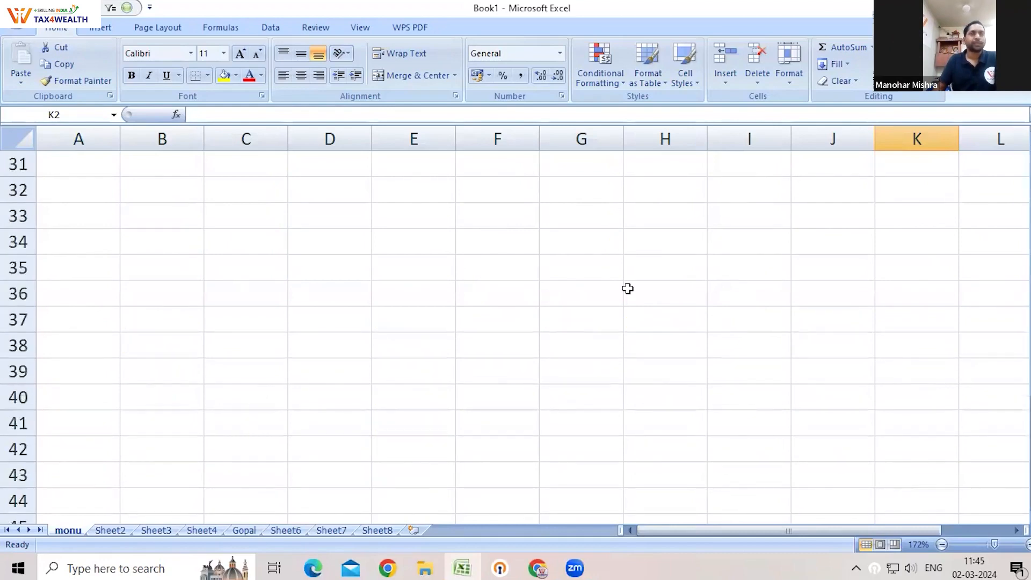
Enter a sample first name in capital letters in cell I30 of the first sheet.
scroll(627, 289, up, 1)
click(733, 212)
click(850, 219)
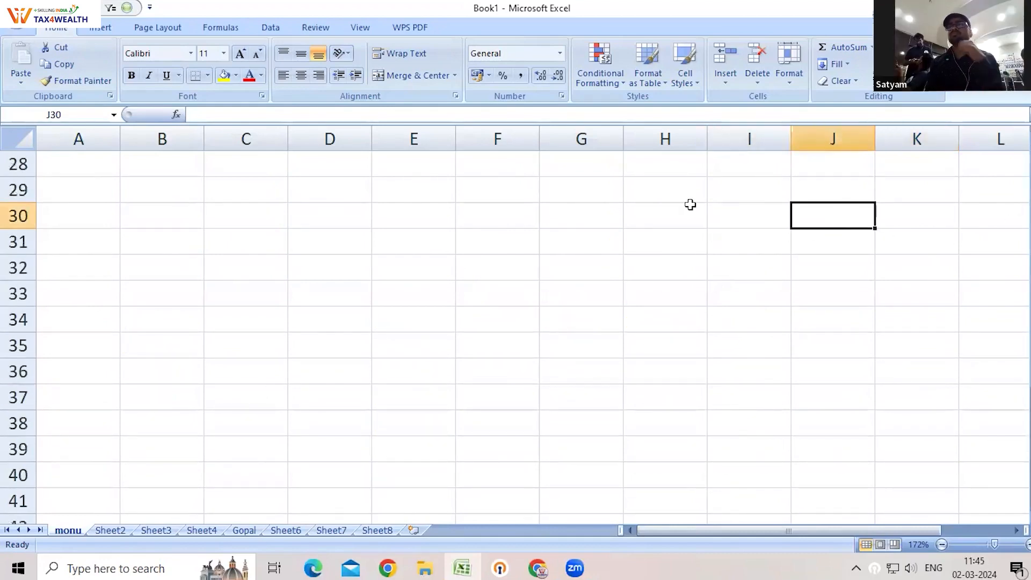
click(754, 210)
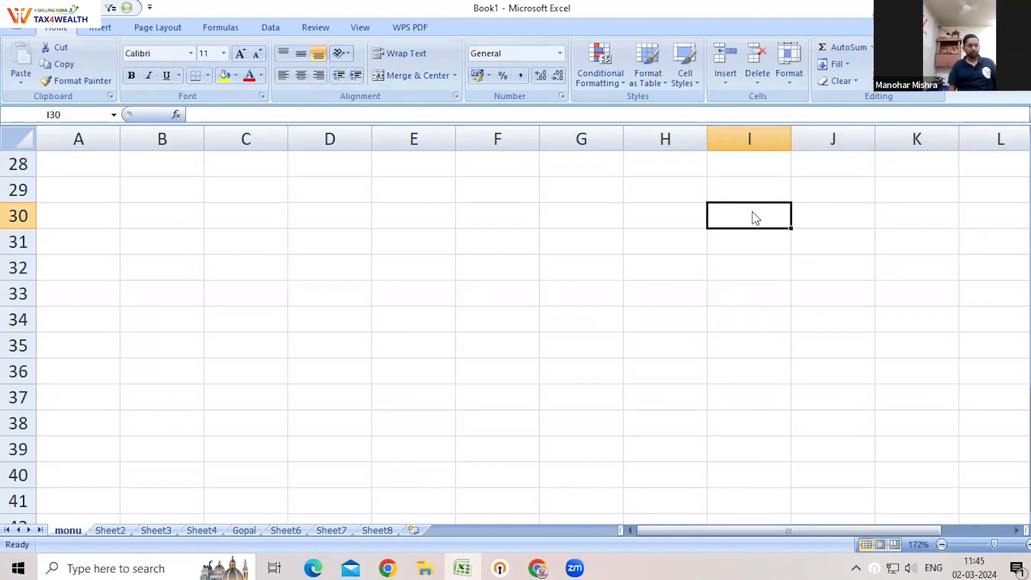
text(GOPAL)
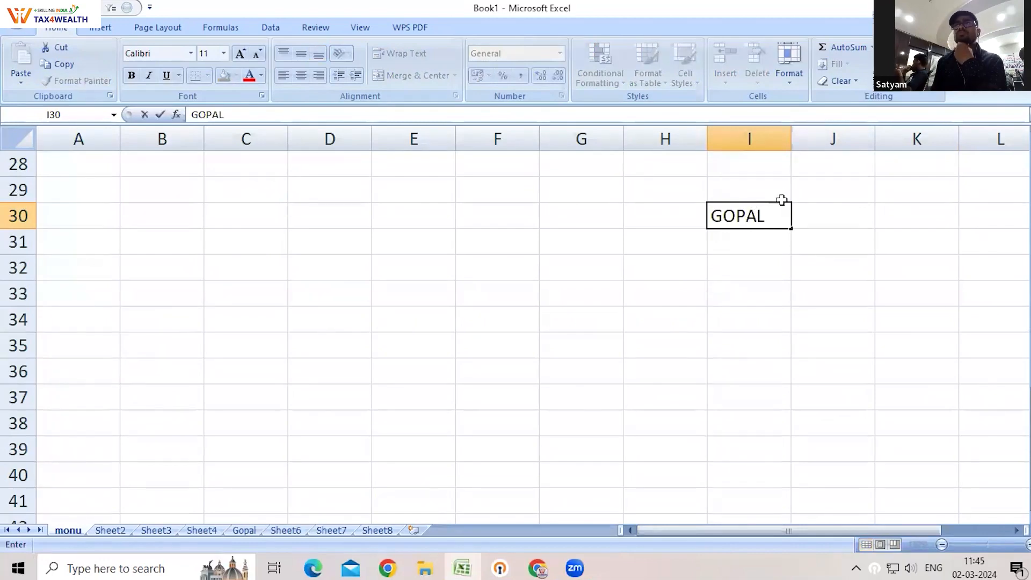
click(832, 341)
click(741, 217)
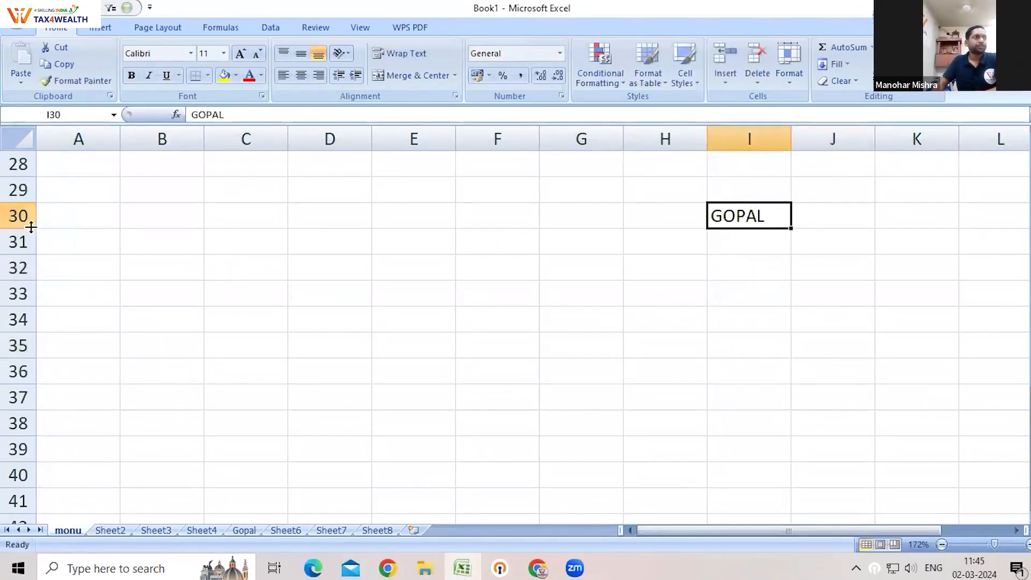
Increase the height of row 30 to nearly three times the default and select cell I30 again.
drag(32, 228, 31, 275)
click(879, 220)
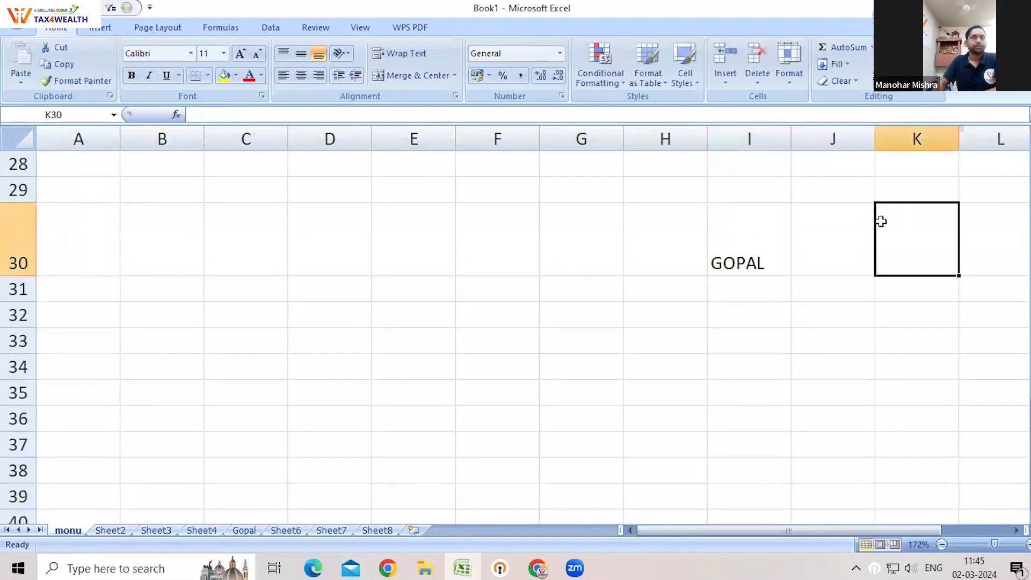
click(696, 245)
click(776, 235)
click(835, 230)
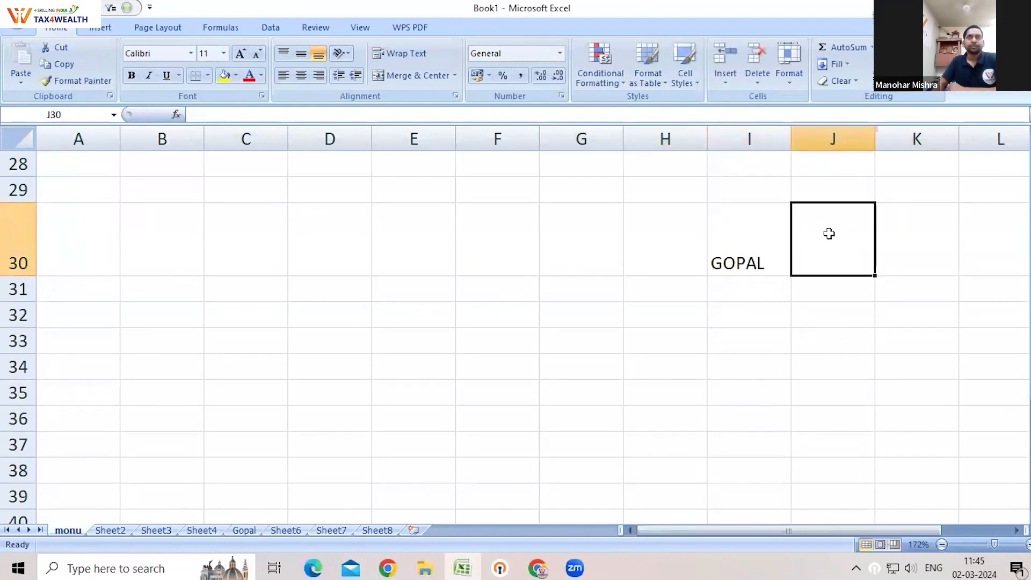
click(734, 249)
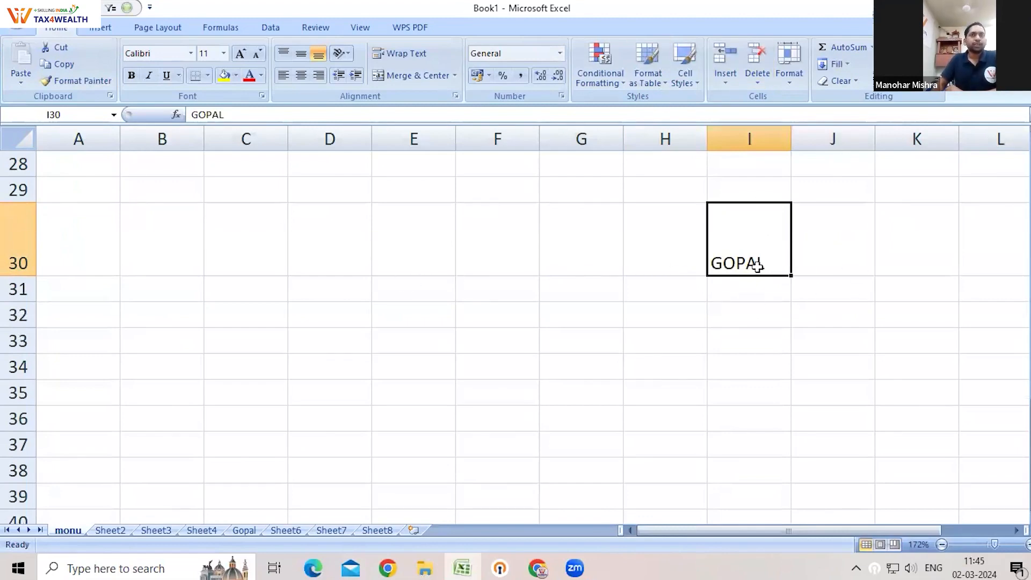
Change the font of the name in cell I30 to Bell MT.
click(191, 53)
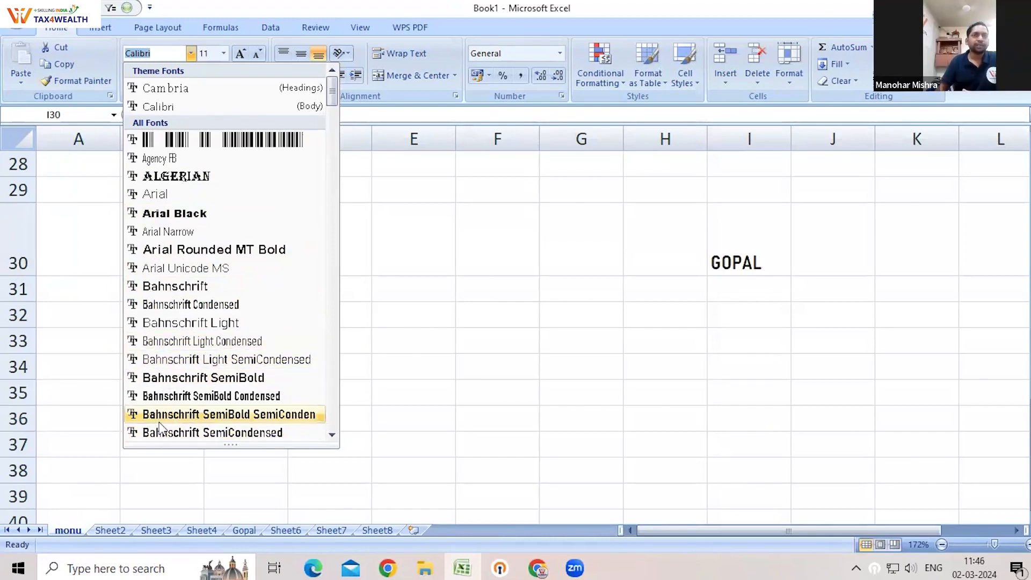
scroll(161, 426, down, 2)
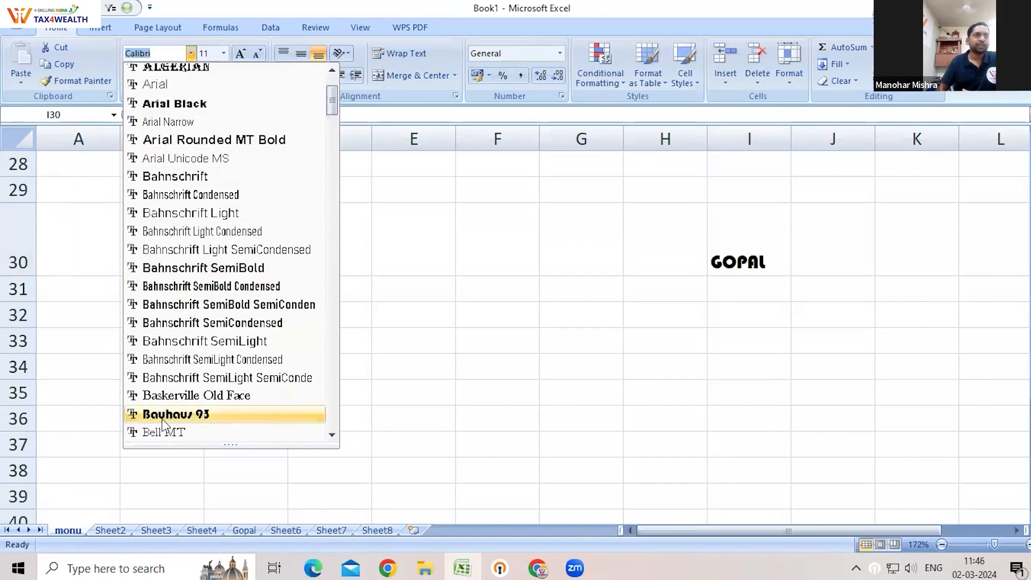
click(159, 434)
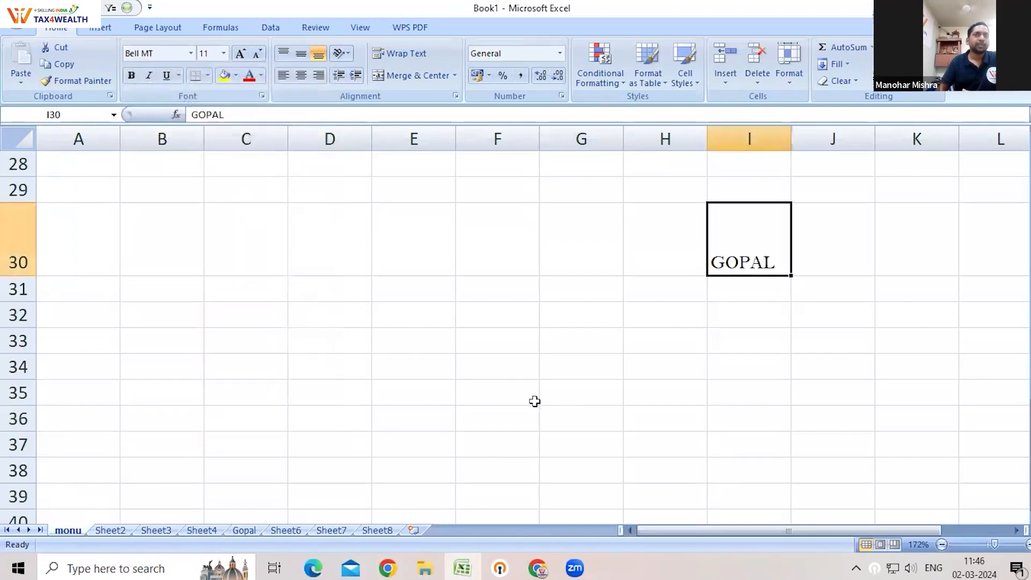
click(889, 267)
click(770, 249)
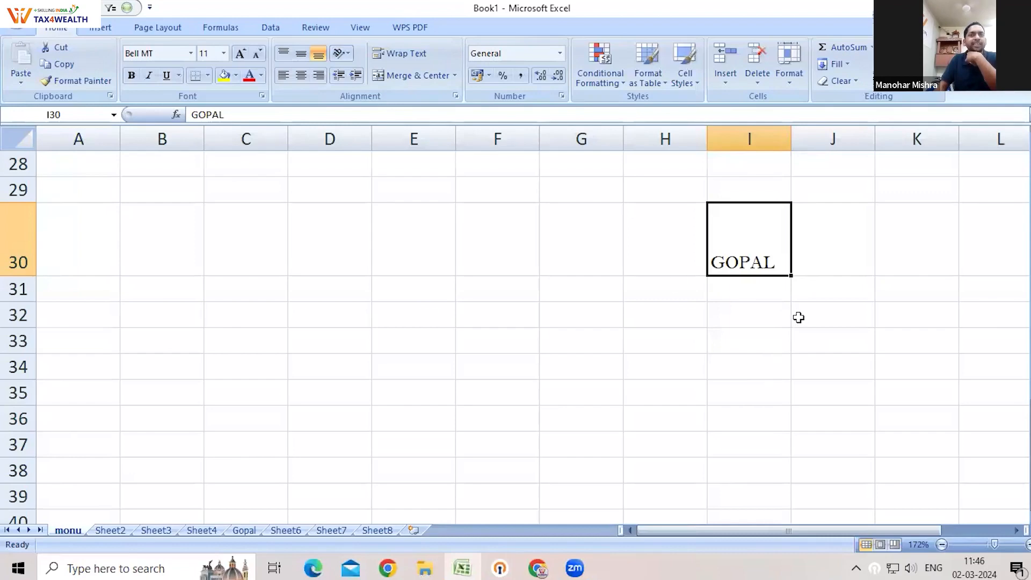
Enlarge the name in cell I30 step by step to font size 28.
click(240, 55)
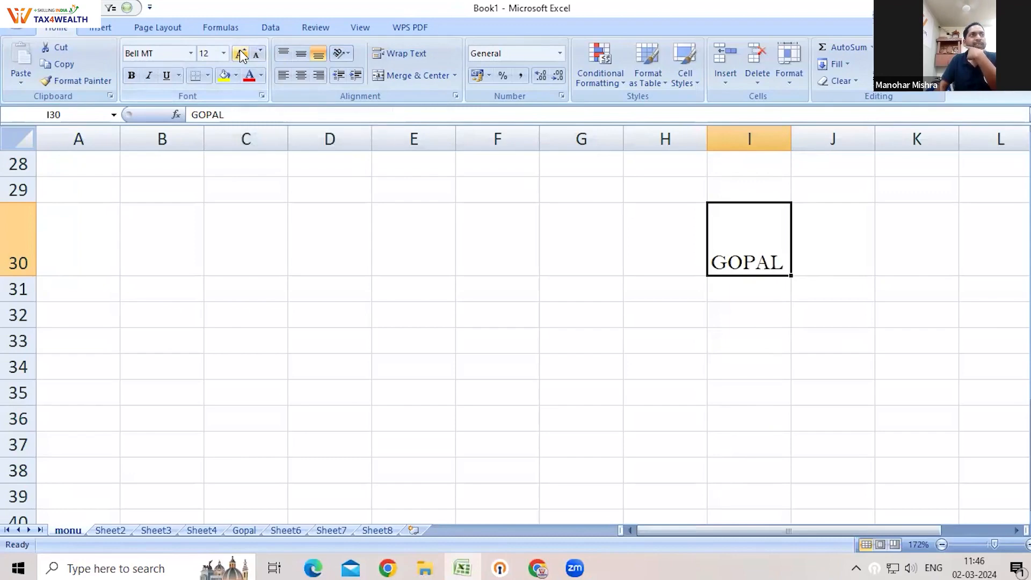
click(240, 55)
click(240, 55)
click(240, 54)
click(240, 54)
click(240, 54)
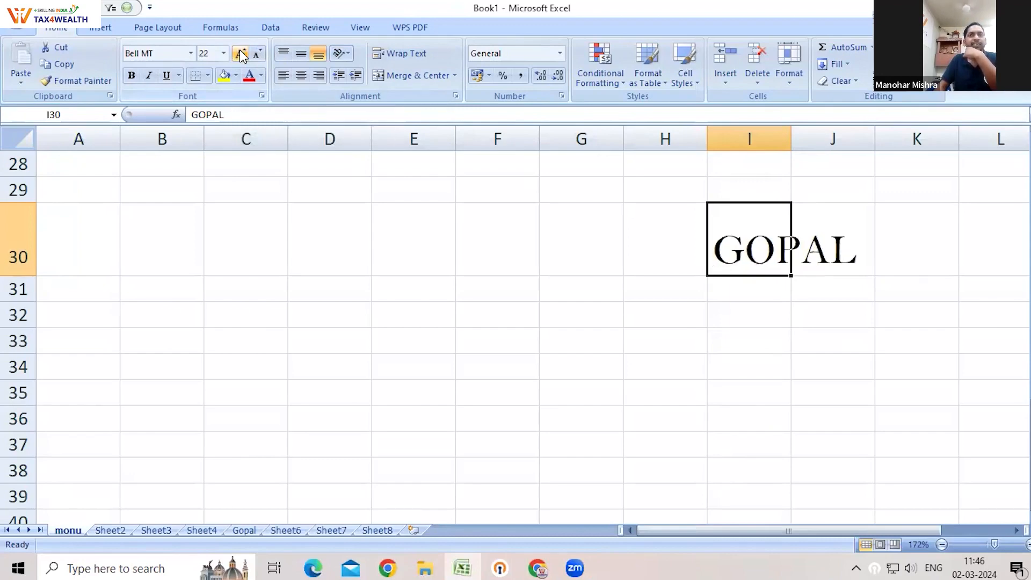
click(240, 55)
click(240, 55)
click(240, 54)
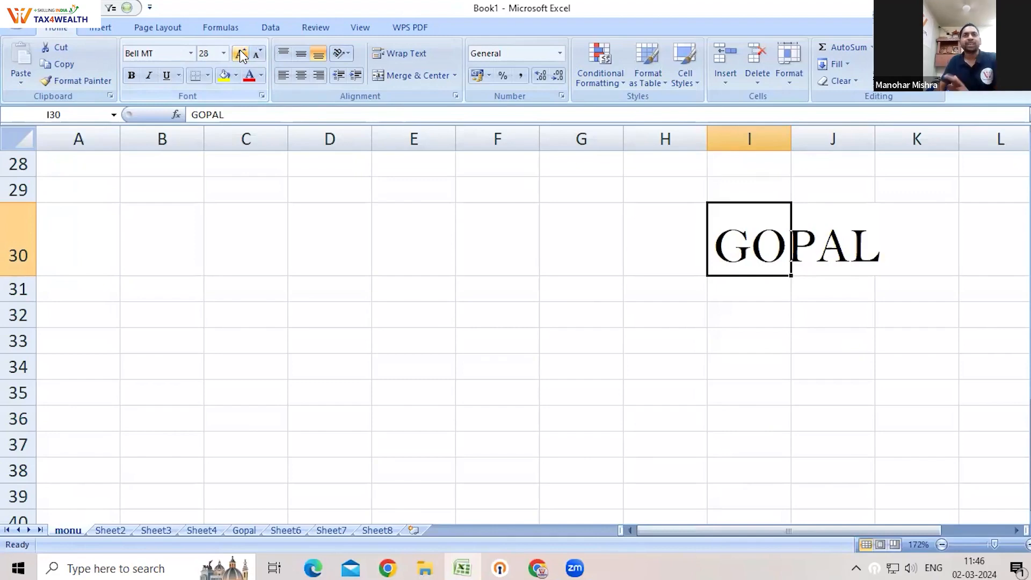
Set the font size of the name in cell I30 to 36.
click(223, 53)
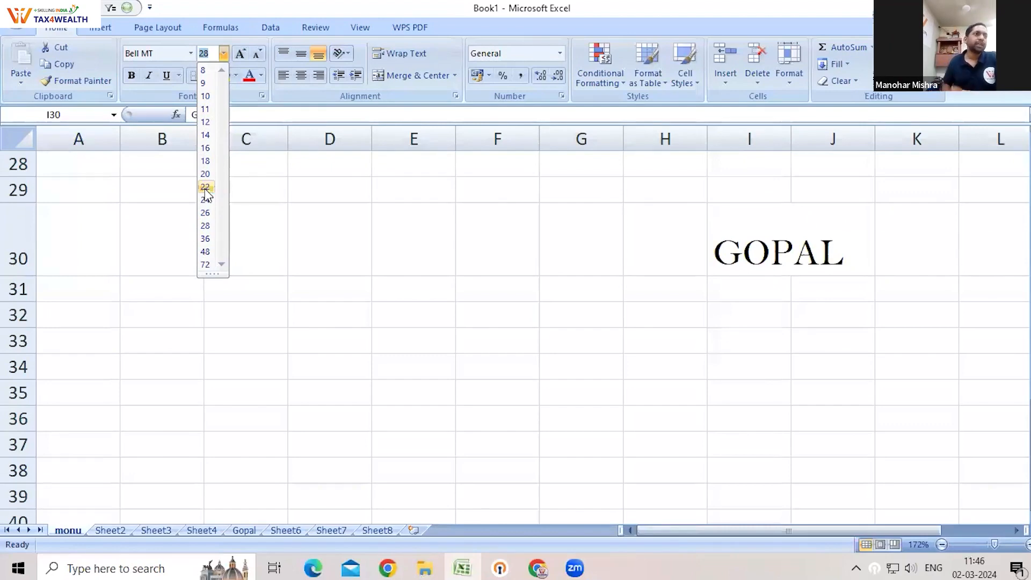
click(206, 239)
click(605, 386)
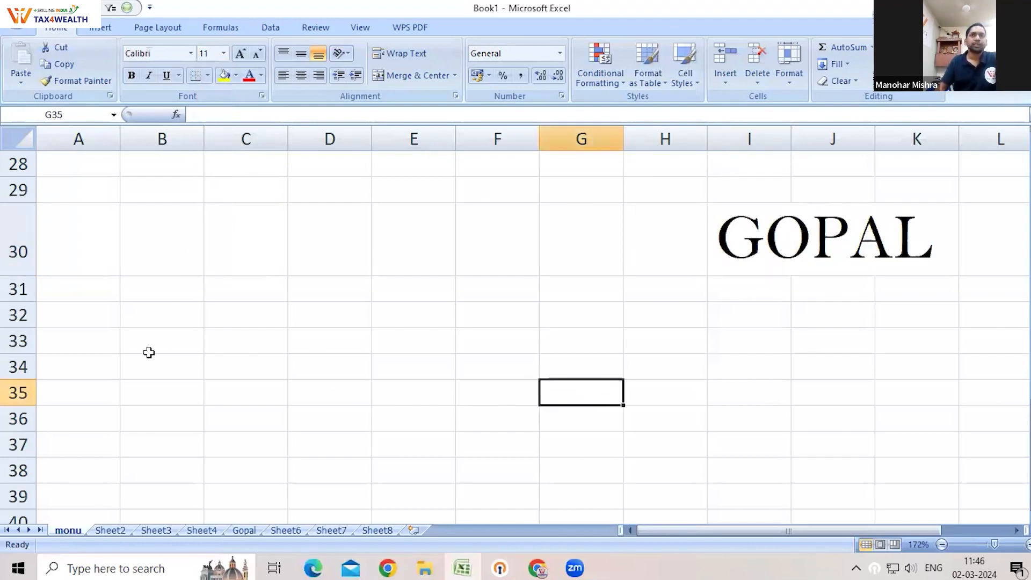
AutoFit the width of column I to its contents and select cell I30.
double_click(791, 138)
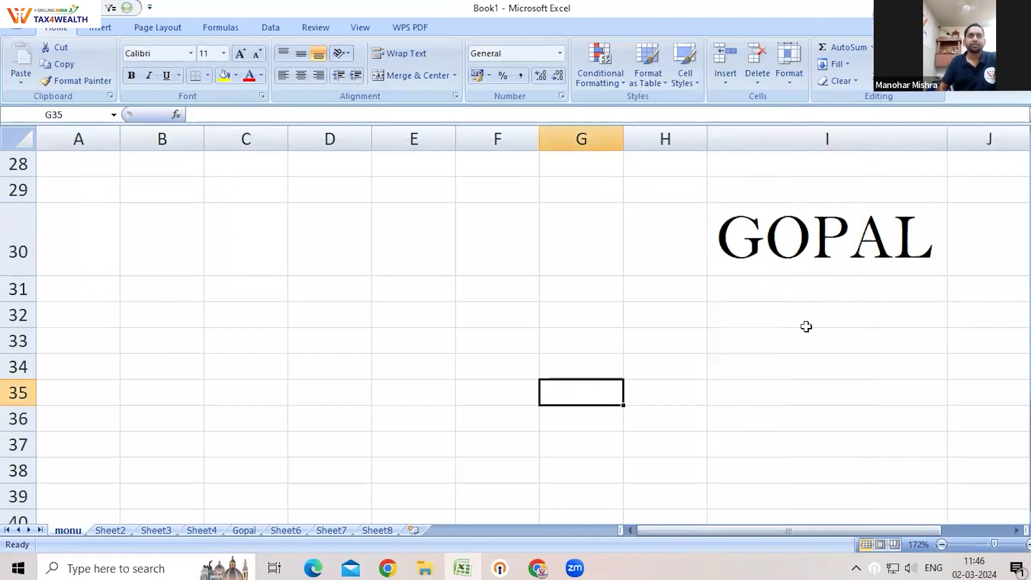
click(806, 322)
click(624, 304)
click(711, 269)
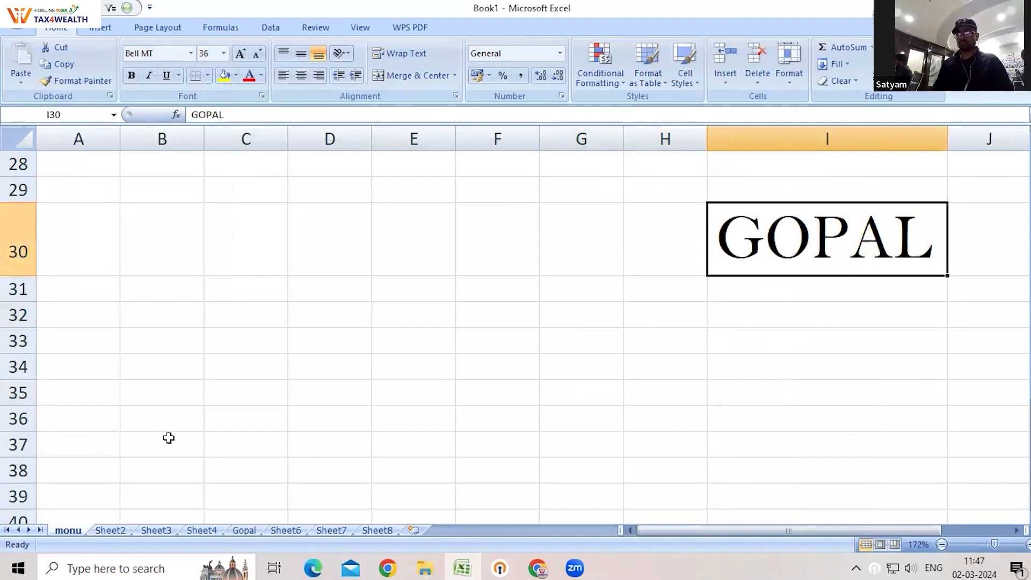
Make the name in cell I30 bold and remove the bold formatting again.
click(131, 76)
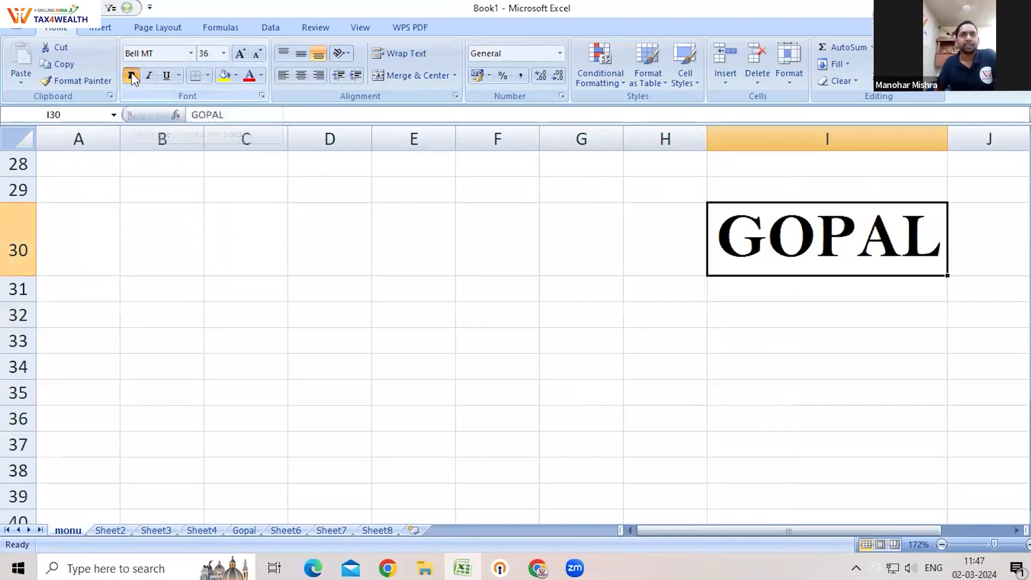
click(132, 75)
click(808, 384)
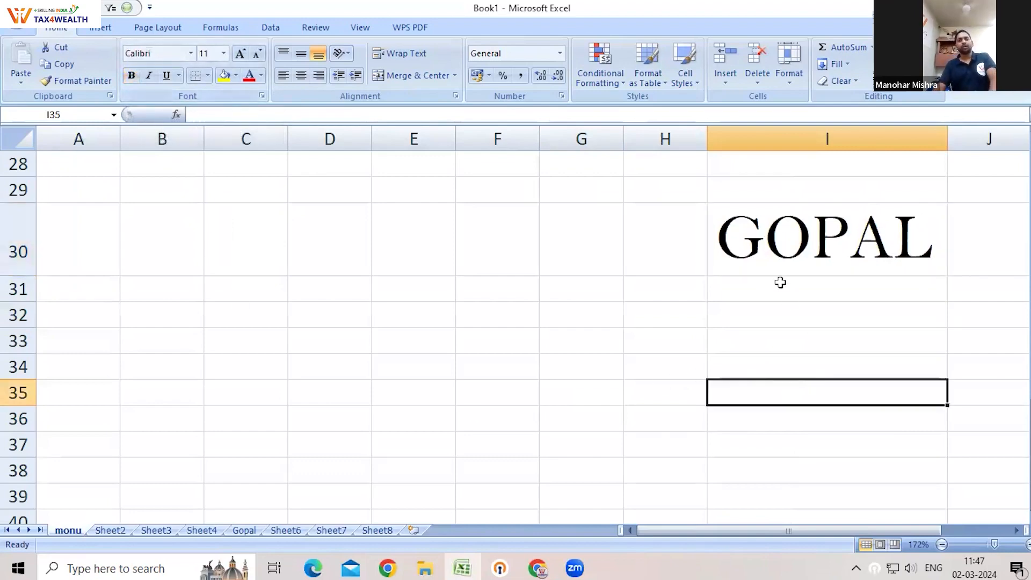
click(728, 260)
click(803, 340)
click(841, 263)
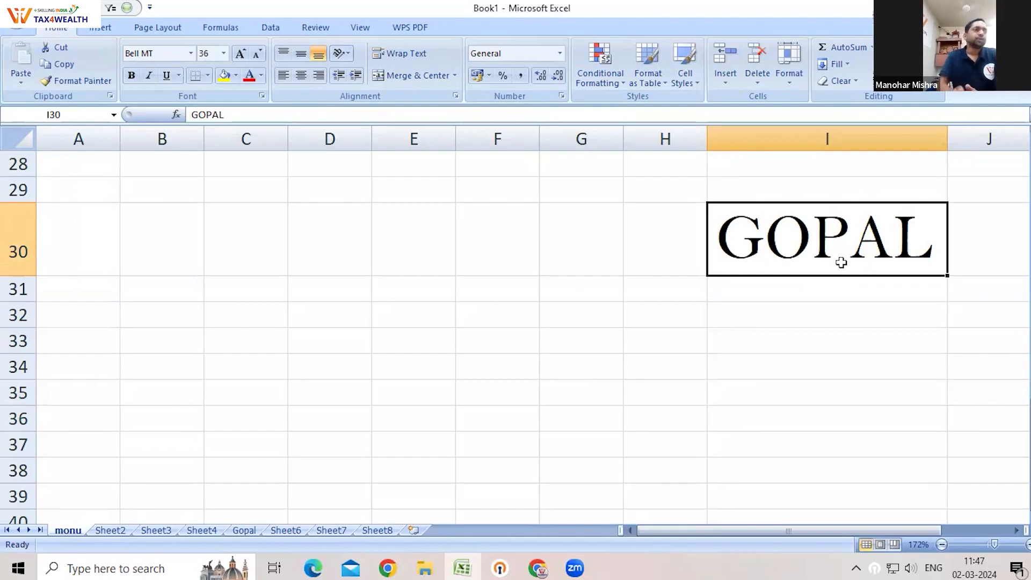
Toggle italic formatting on and off for the name in cell I30, leaving it upright.
click(148, 78)
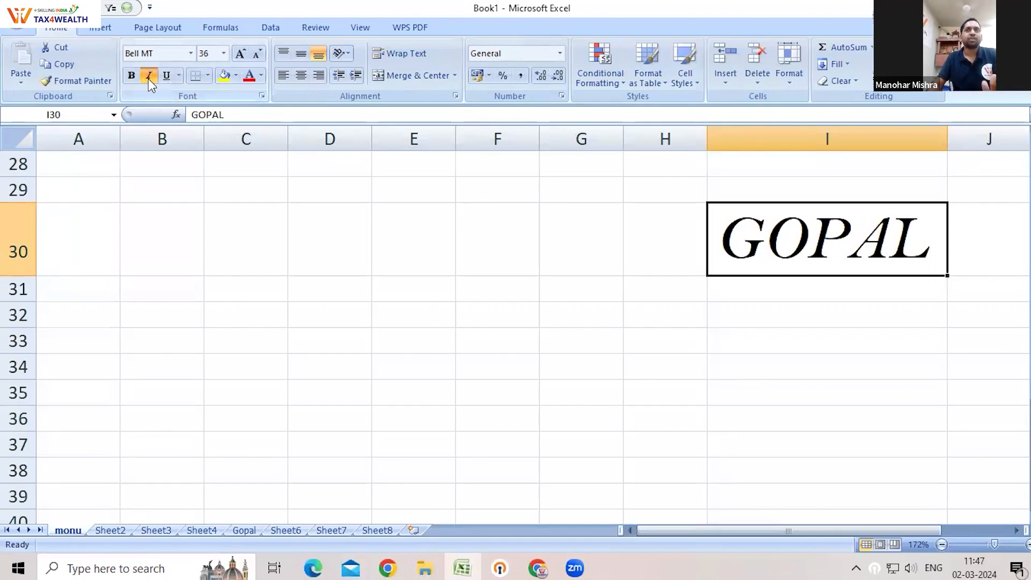
click(148, 79)
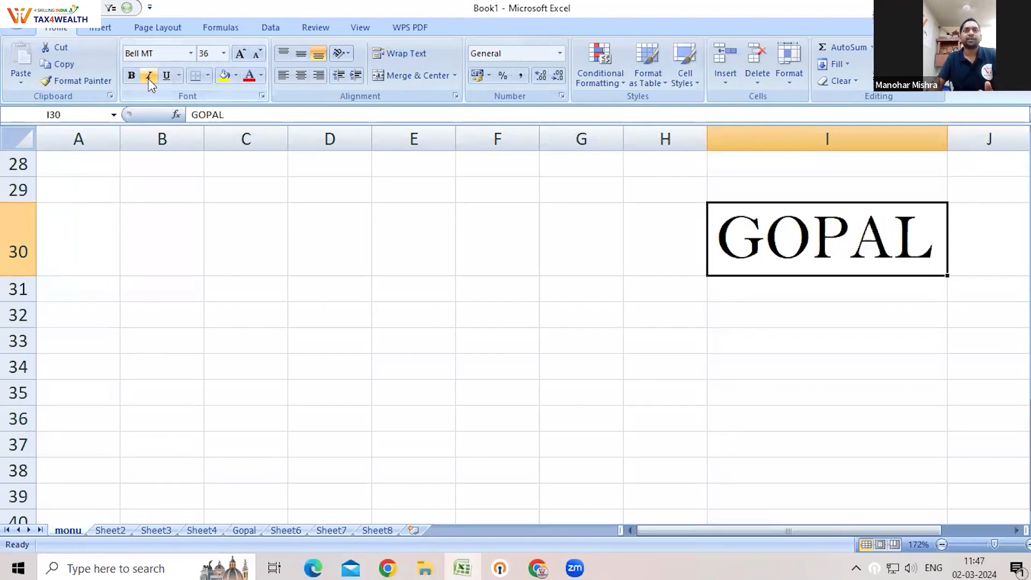
click(148, 78)
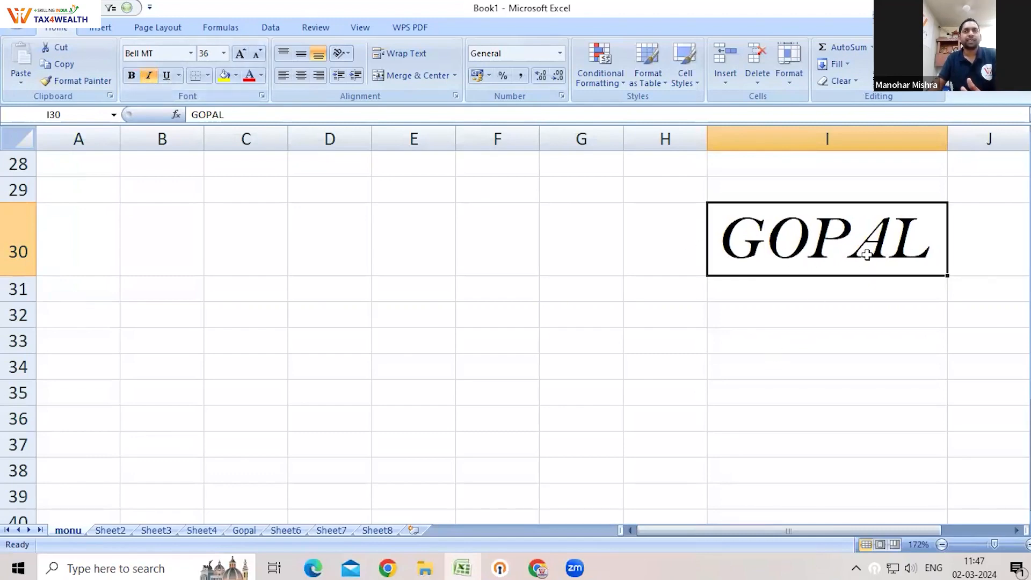
click(151, 78)
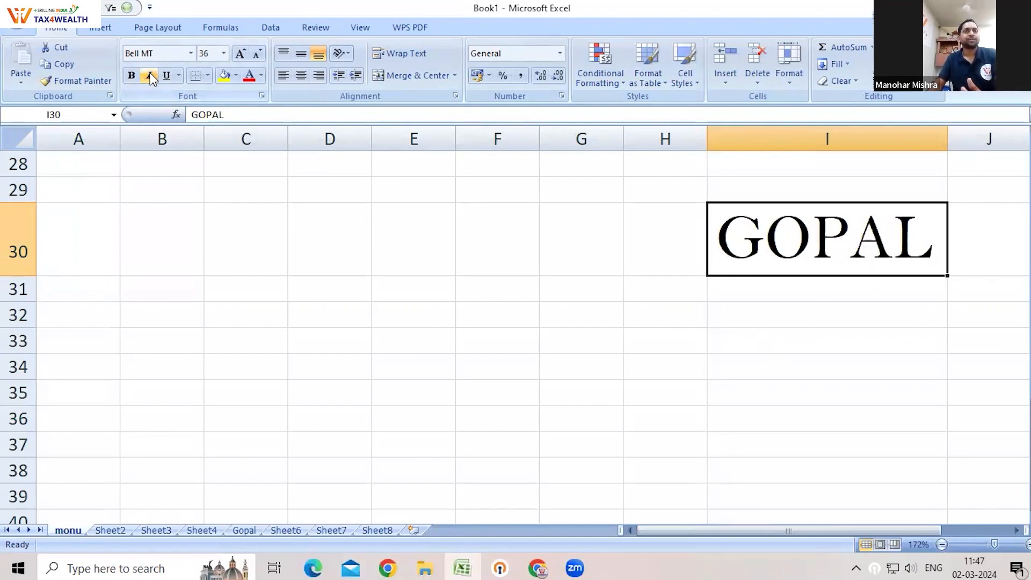
click(151, 78)
click(151, 77)
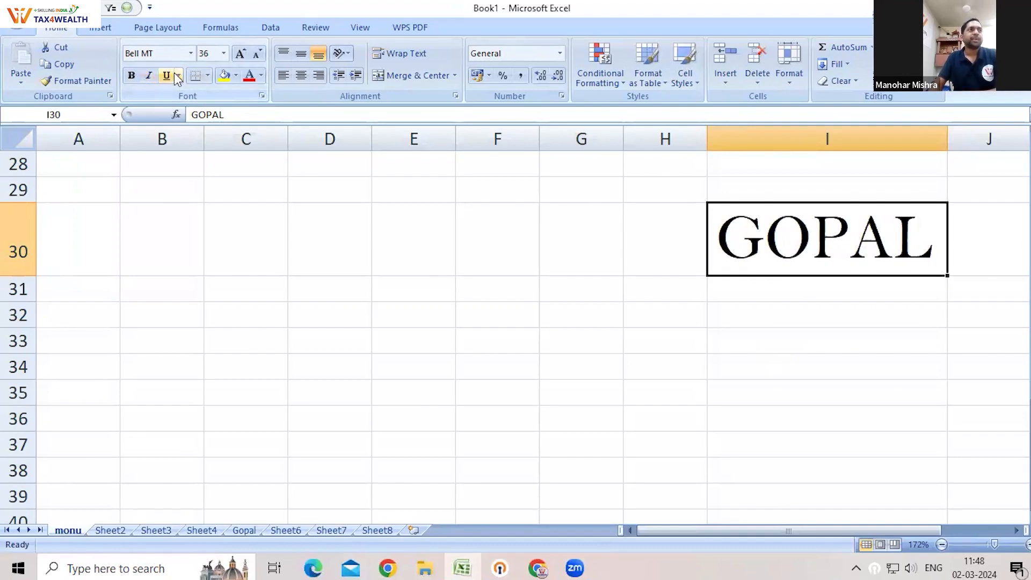
Underline the name in cell I30 and change the underline style to Double Underline.
click(167, 76)
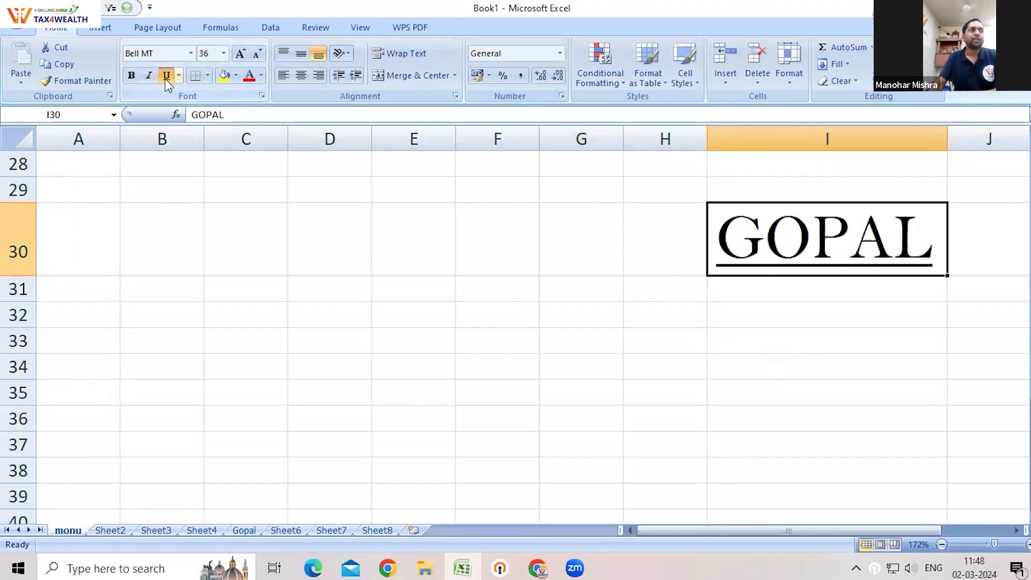
drag(413, 315, 409, 293)
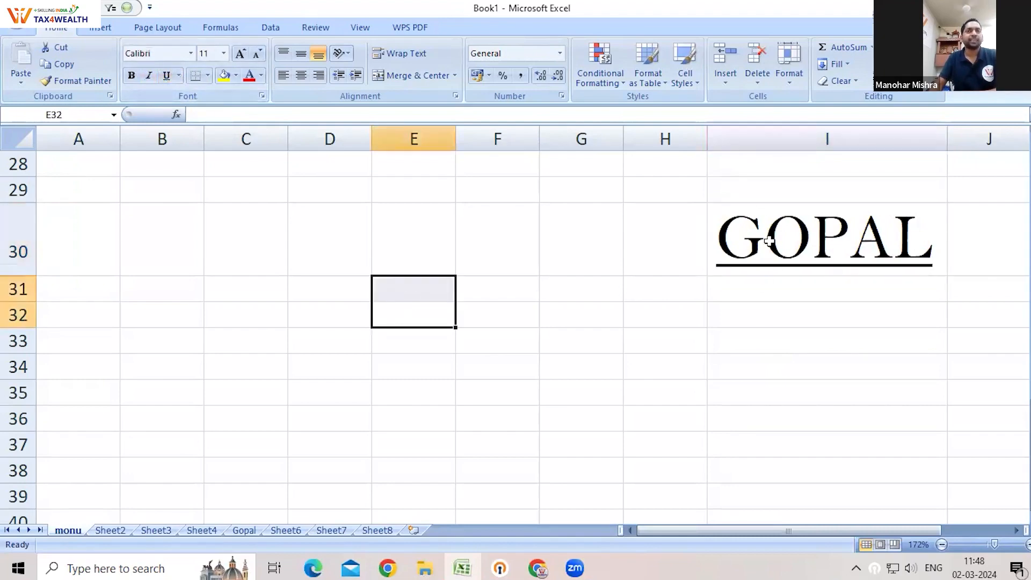
click(179, 76)
click(173, 113)
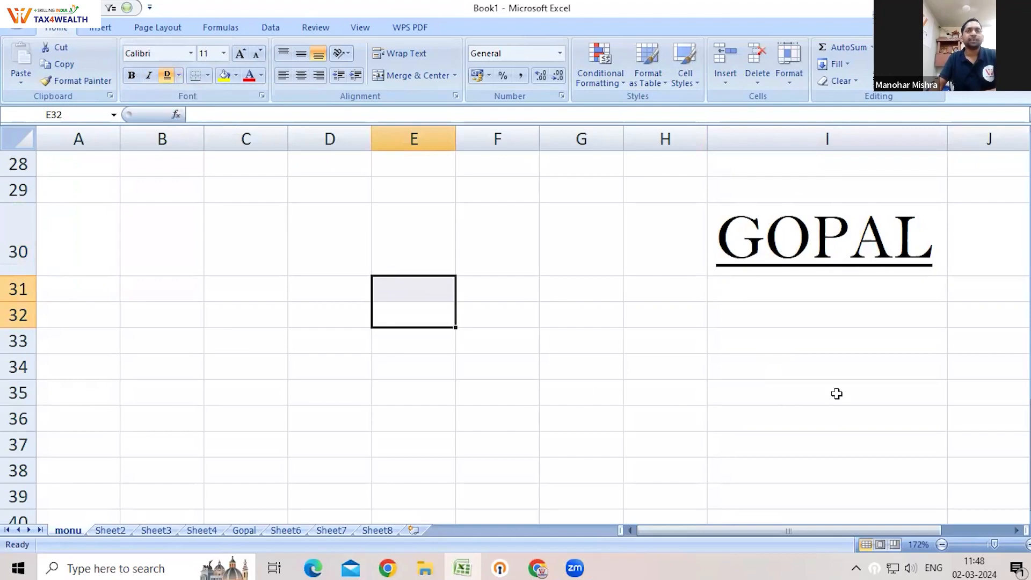
click(843, 368)
click(752, 243)
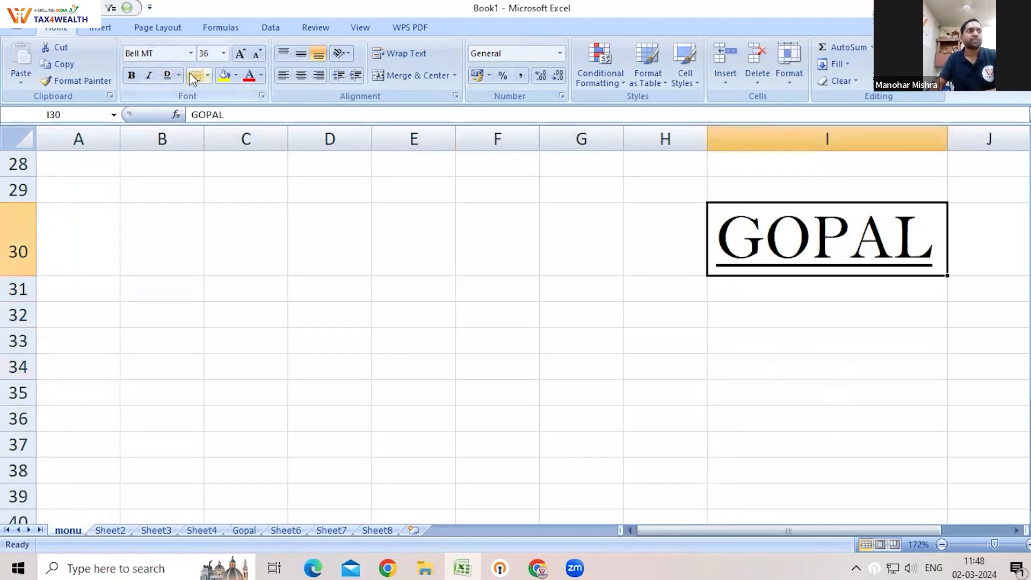
click(168, 75)
click(329, 332)
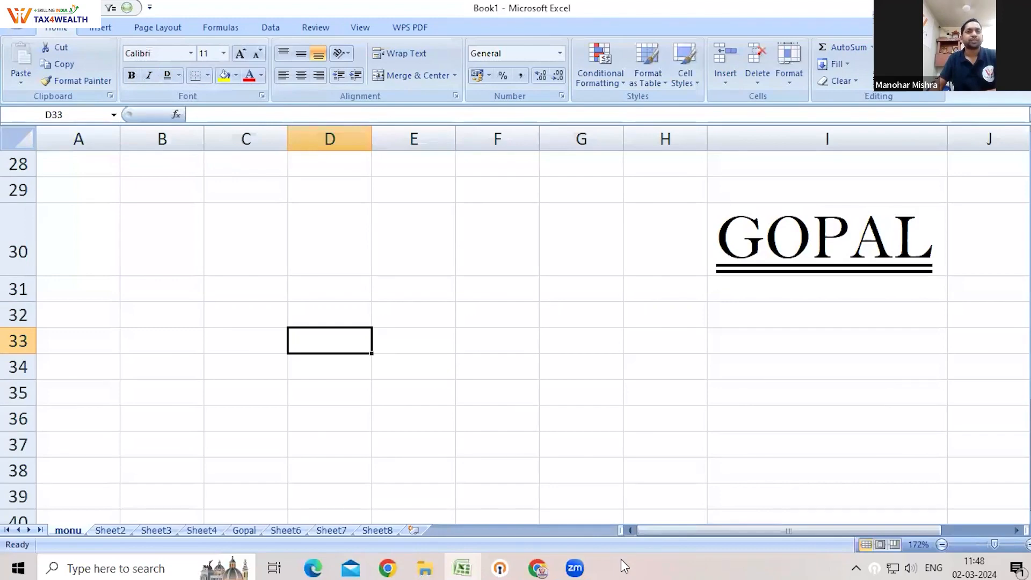
Switch the underline of the name in cell I30 back to a single line and remove the underlining.
click(715, 231)
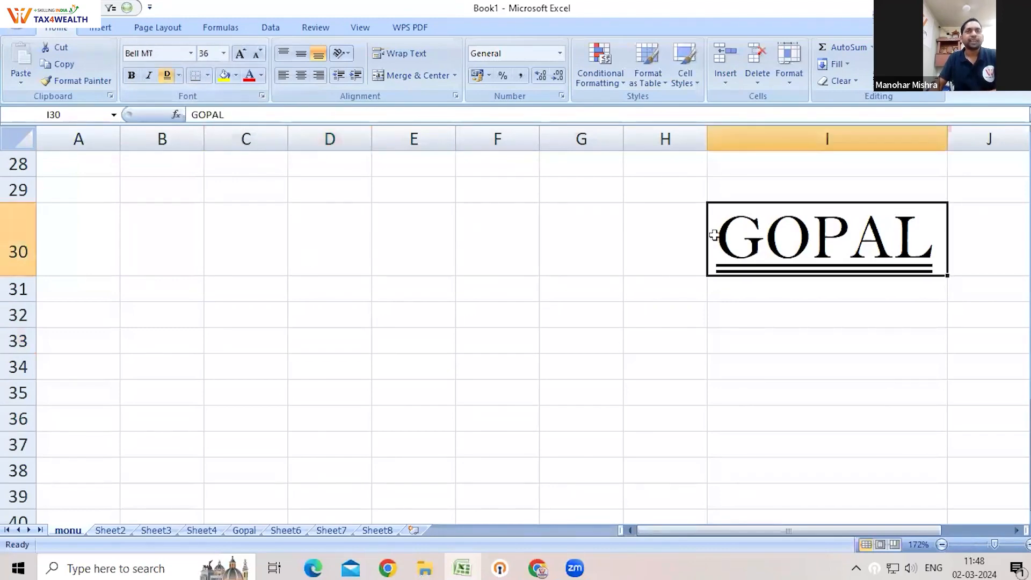
click(178, 76)
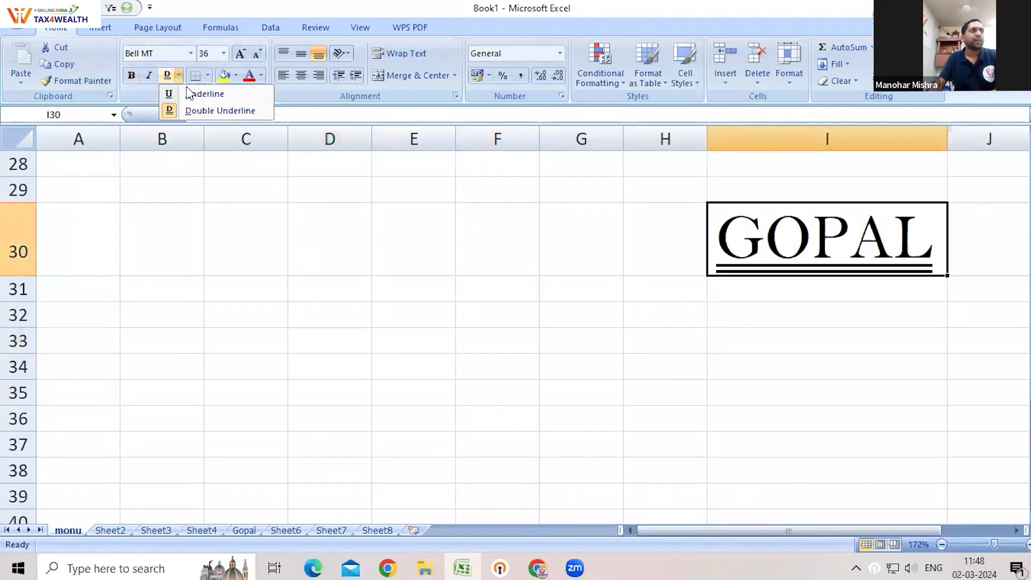
click(202, 95)
click(357, 256)
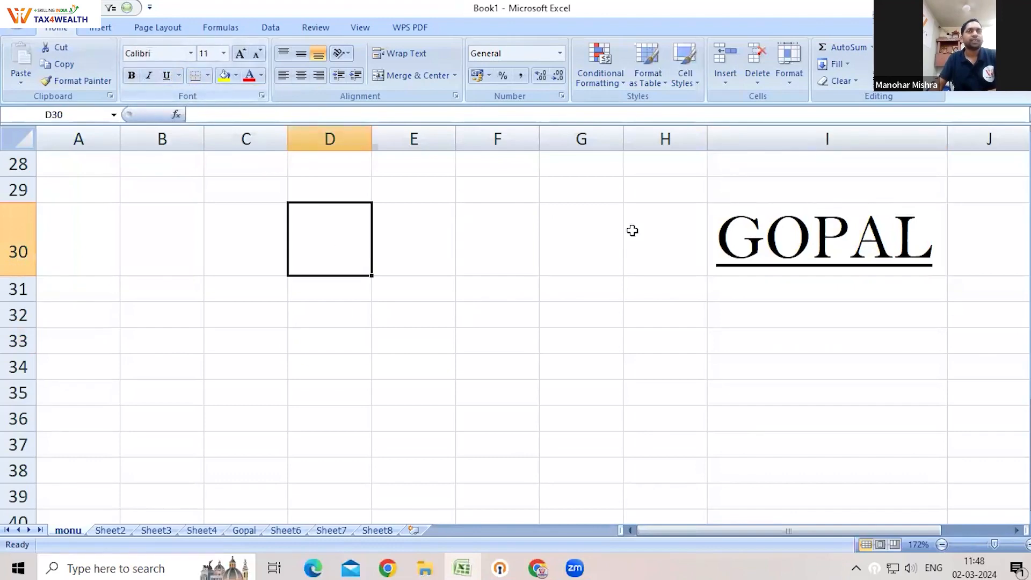
click(722, 232)
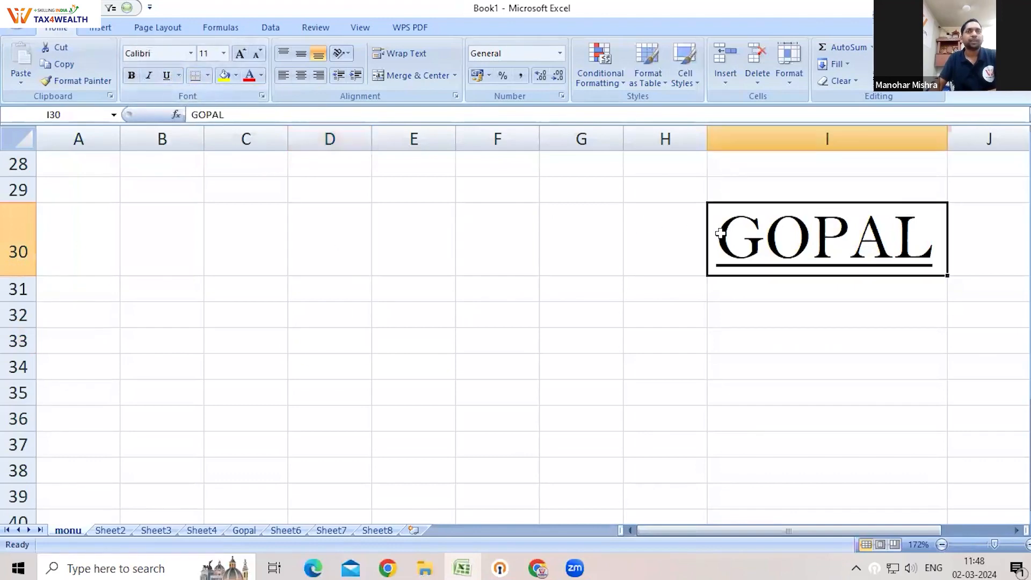
click(341, 348)
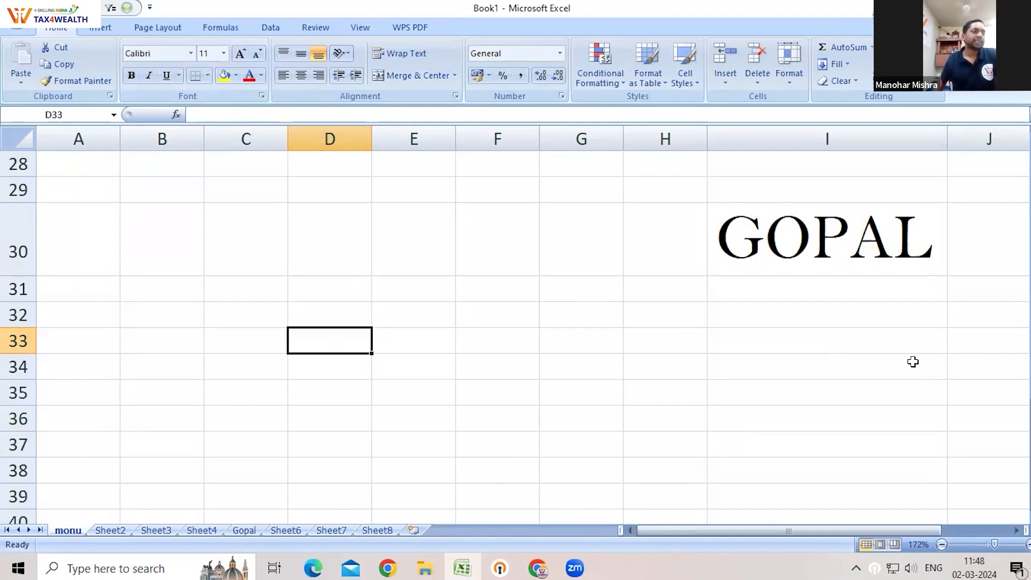
Apply All Borders to the range B6:H13 on the monu sheet.
scroll(908, 359, up, 9)
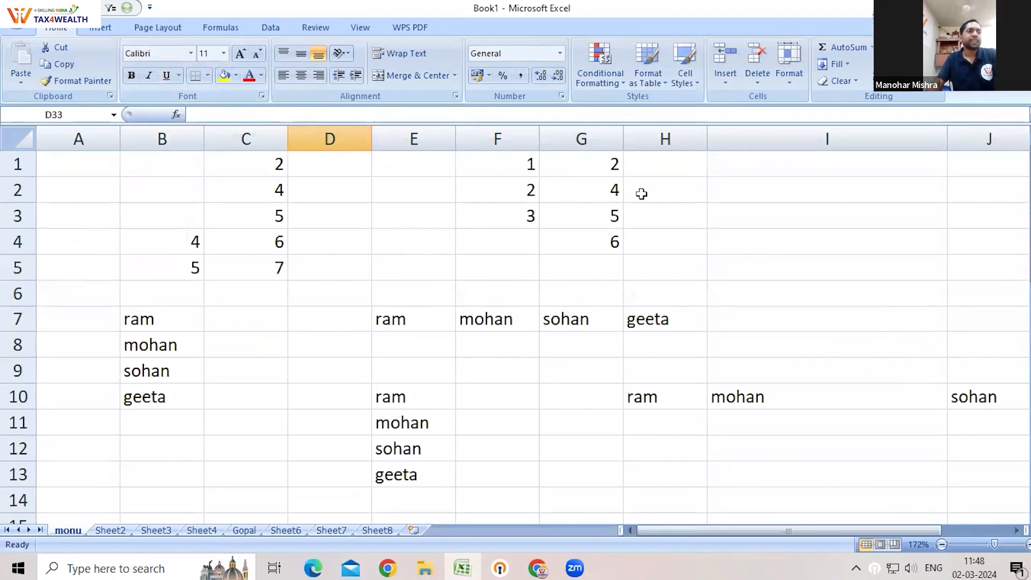
drag(135, 290, 702, 475)
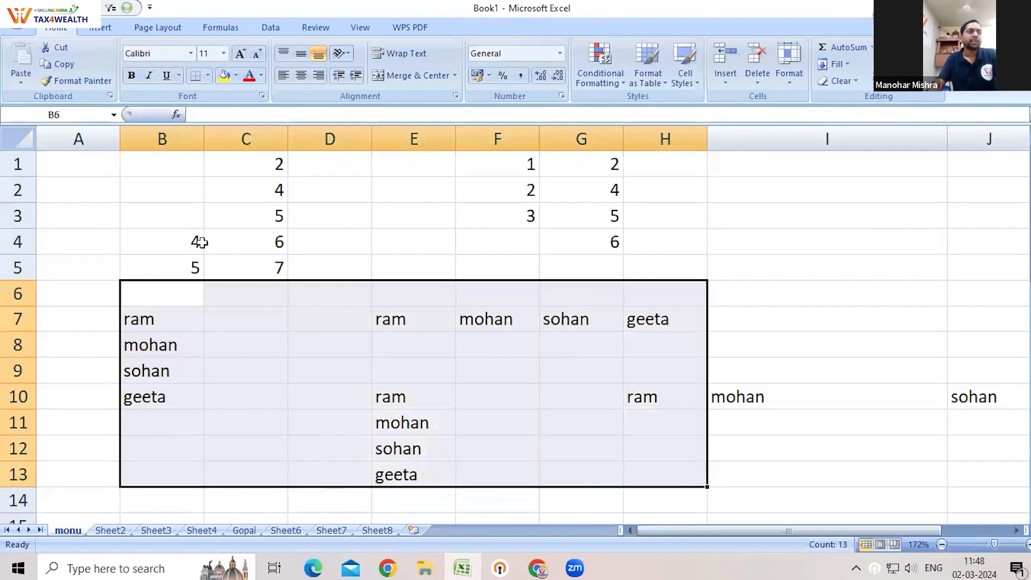
click(208, 76)
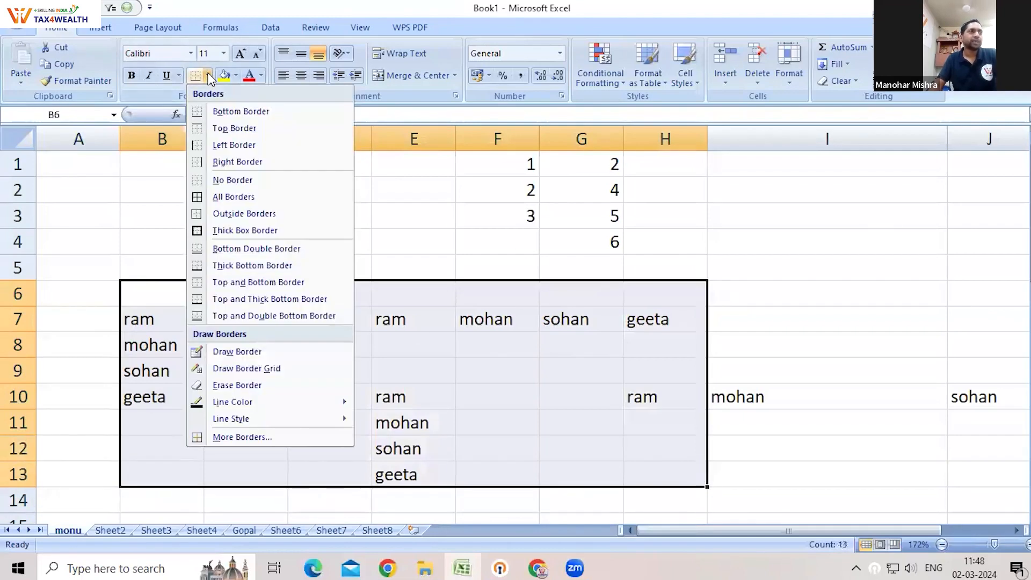
click(207, 198)
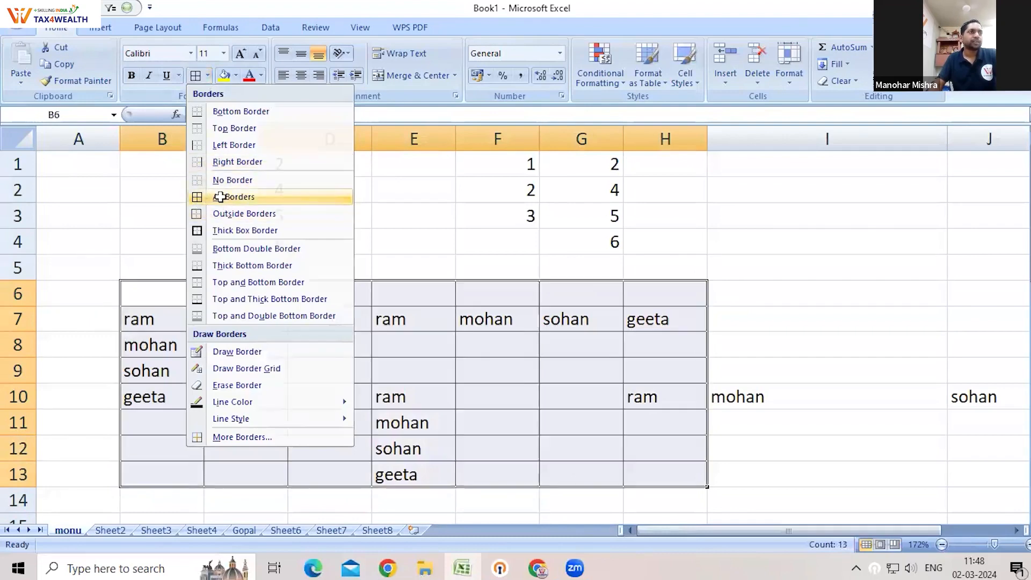
click(655, 361)
click(479, 346)
click(366, 346)
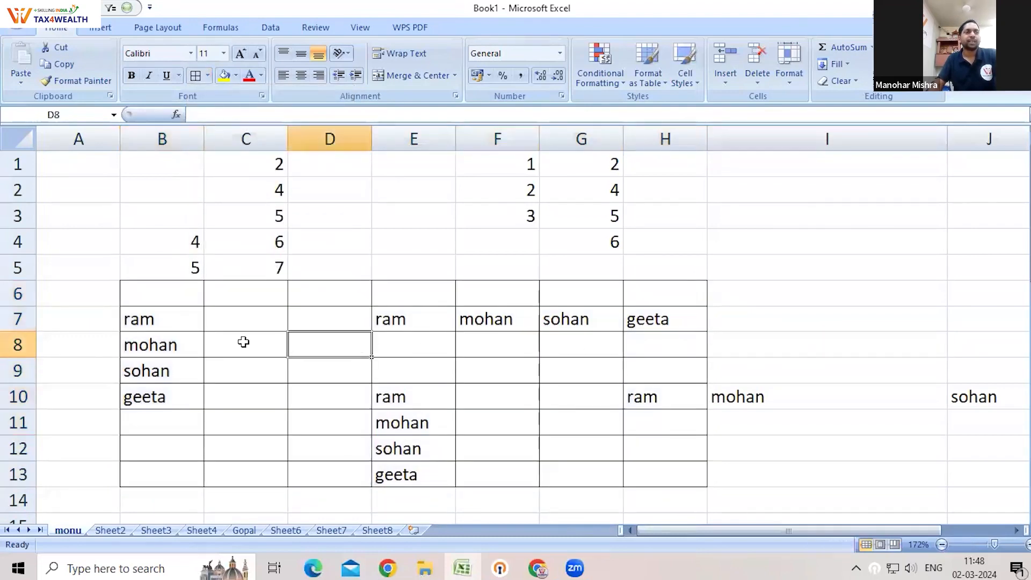
click(241, 343)
click(195, 364)
click(378, 428)
click(368, 386)
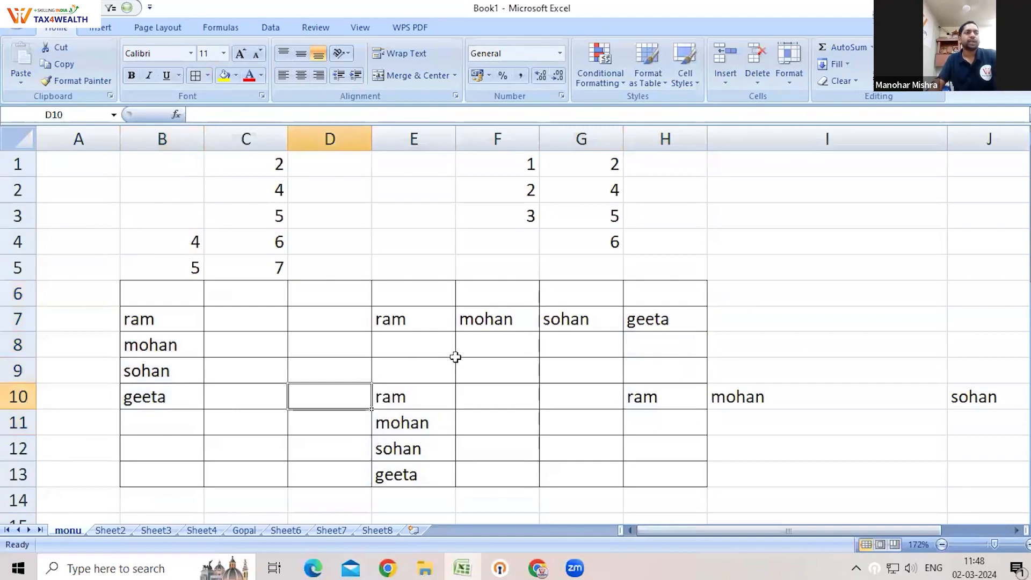
click(453, 359)
click(563, 325)
click(365, 321)
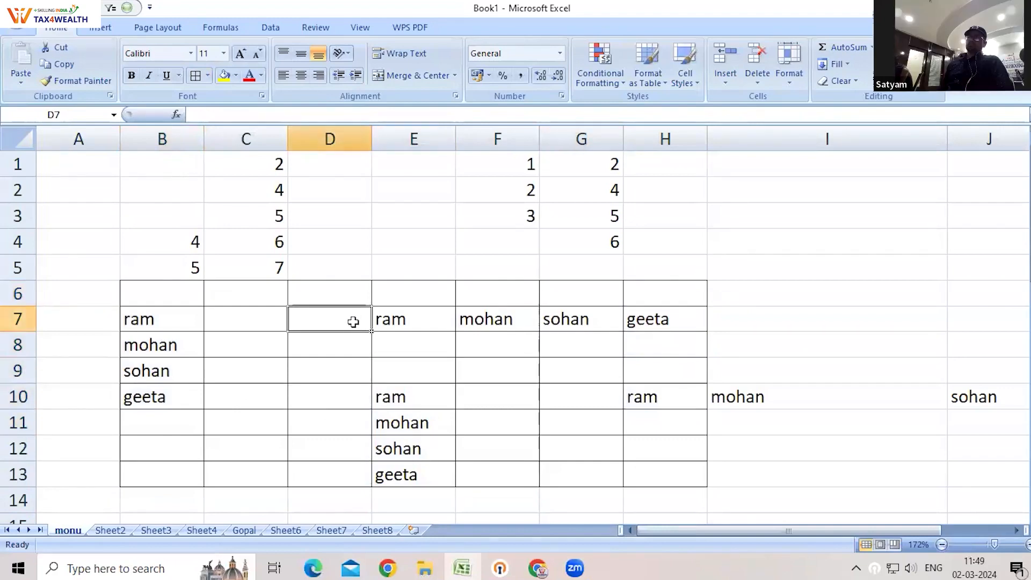
Add a bottom border to cell I30, which holds the large-font name.
scroll(550, 340, down, 11)
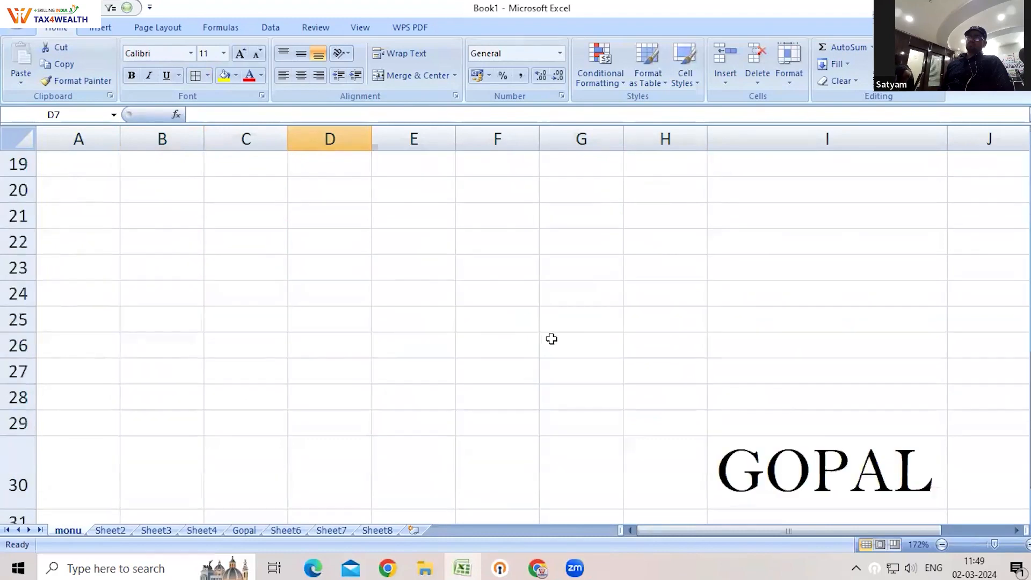
scroll(801, 304, up, 3)
click(804, 304)
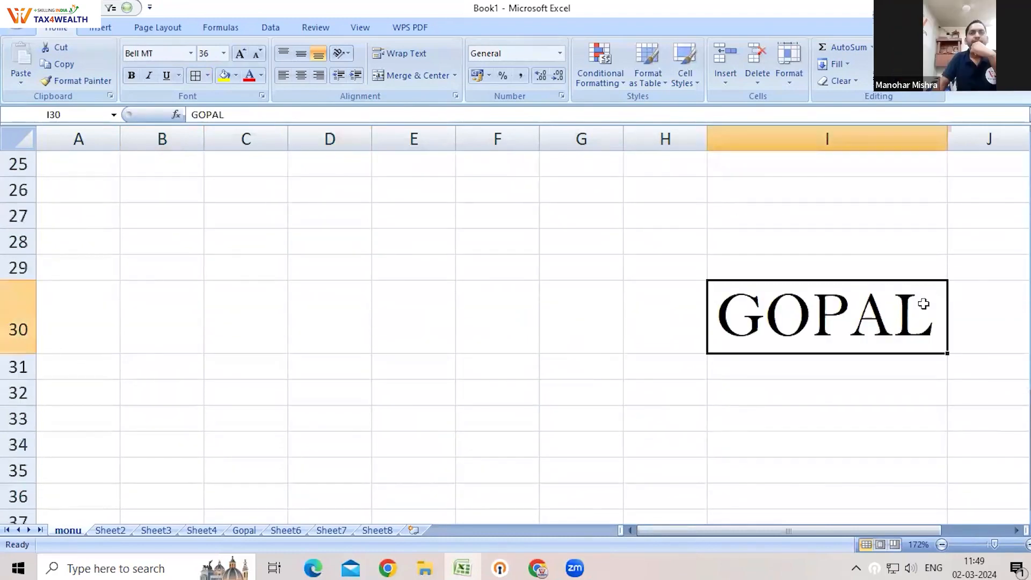
click(207, 75)
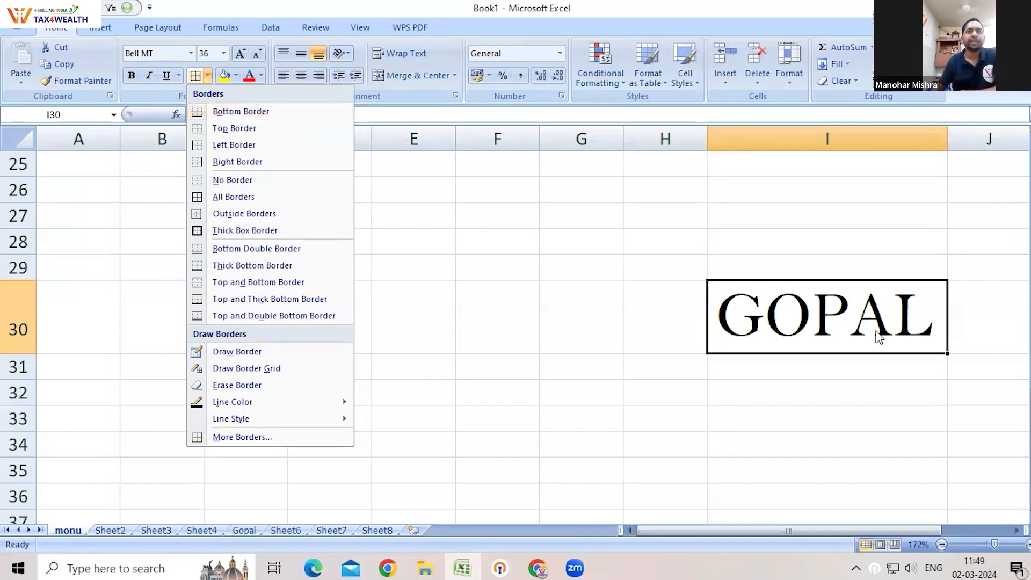
click(248, 112)
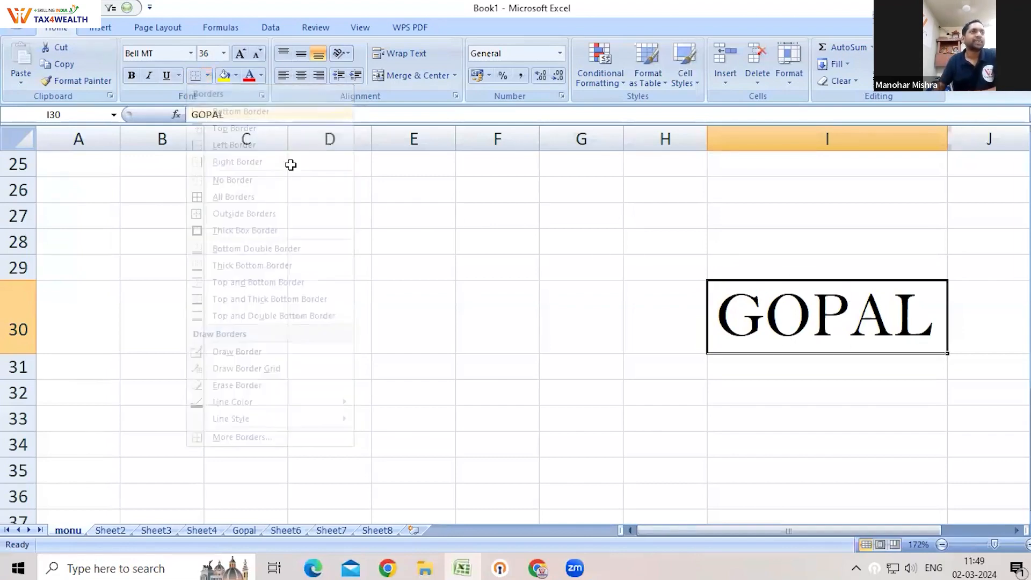
click(497, 317)
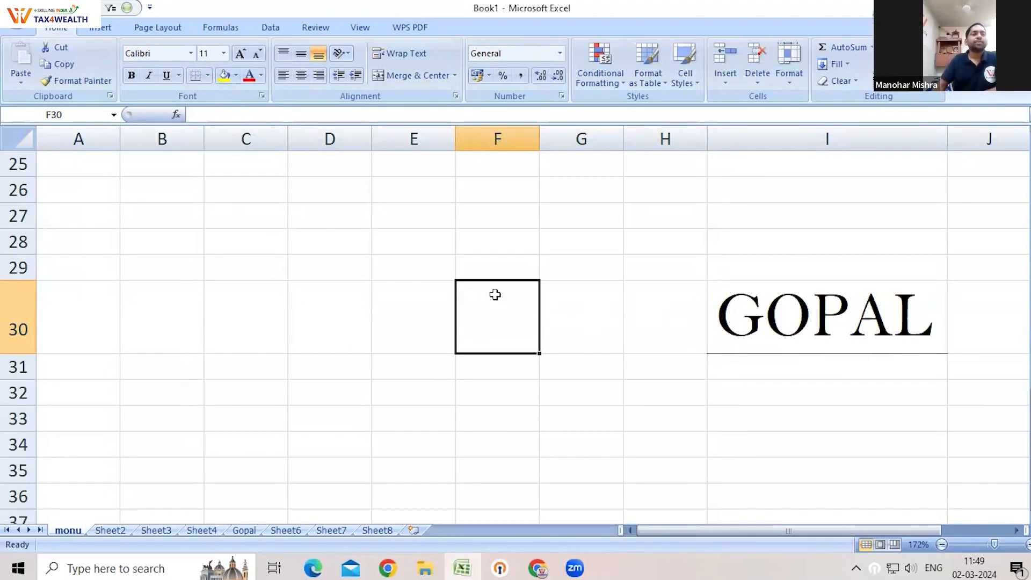
Add a top border to cell I30.
click(790, 307)
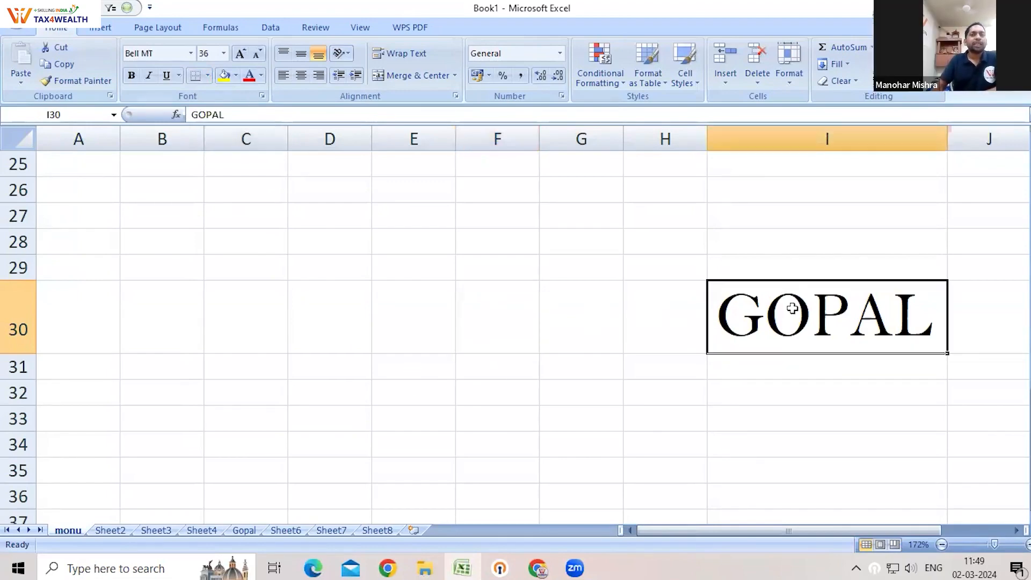
click(208, 76)
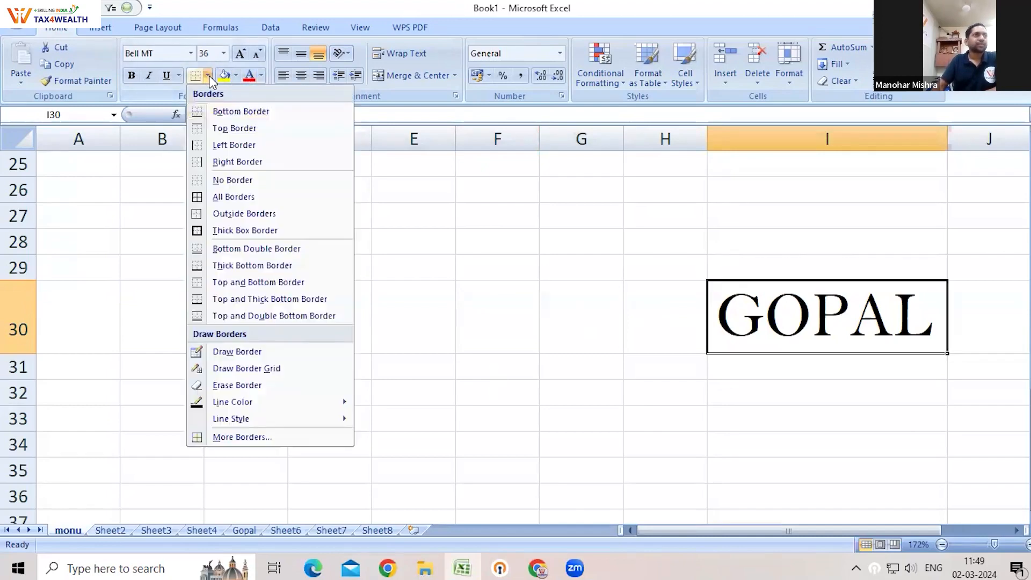
click(231, 128)
click(339, 285)
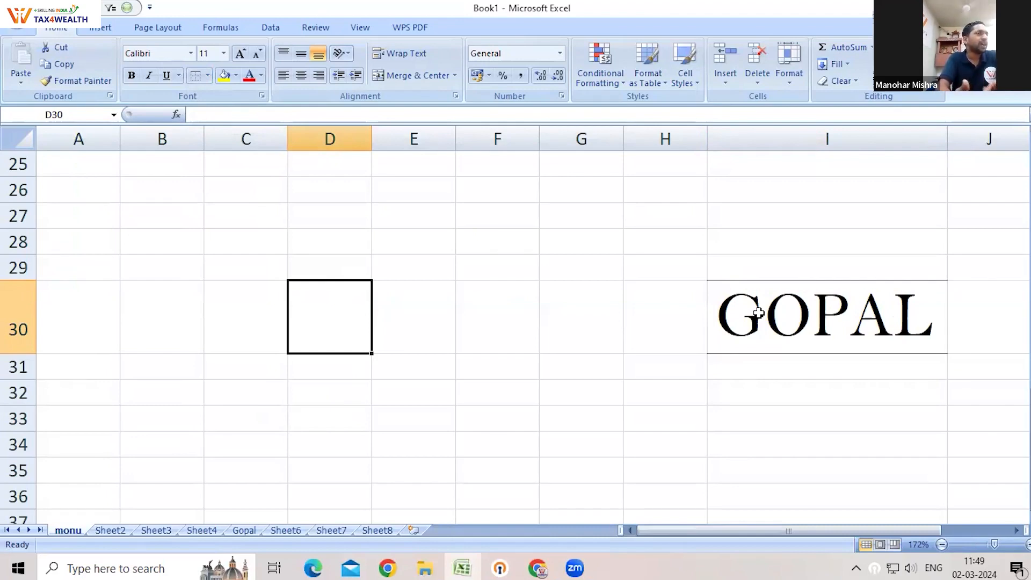
click(38, 425)
click(208, 75)
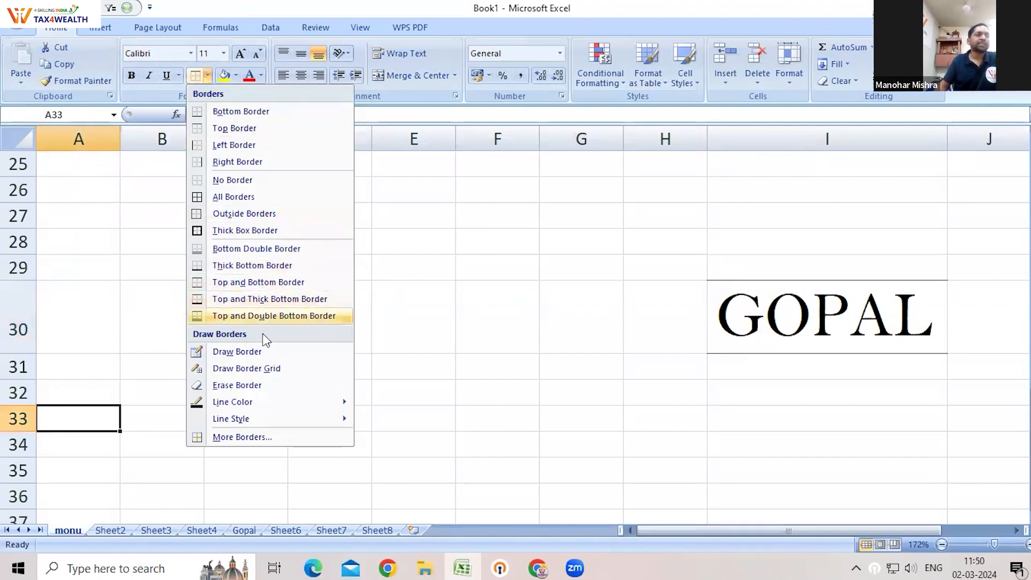
mouse_move(249, 420)
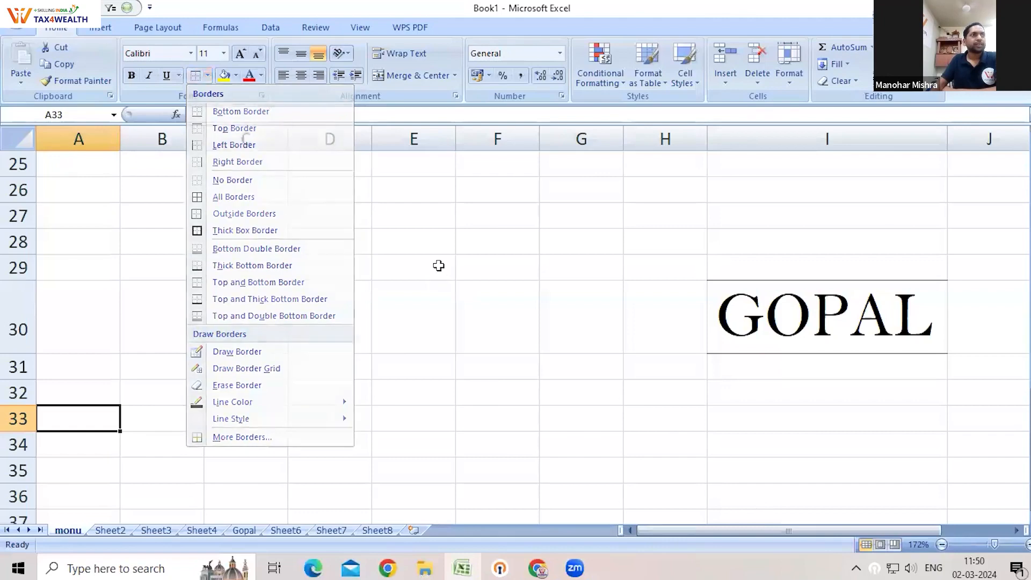
click(437, 264)
click(233, 340)
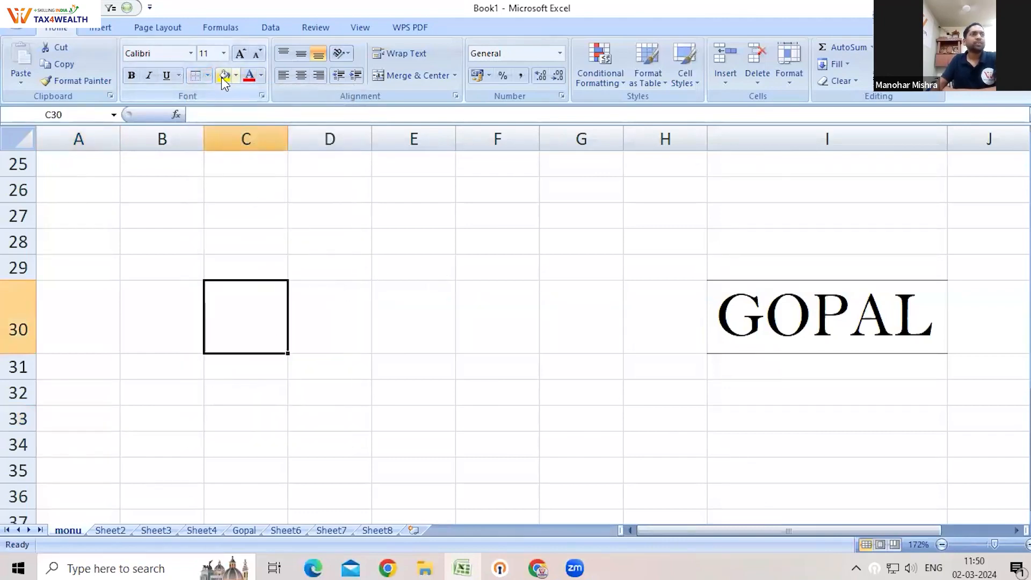
click(384, 307)
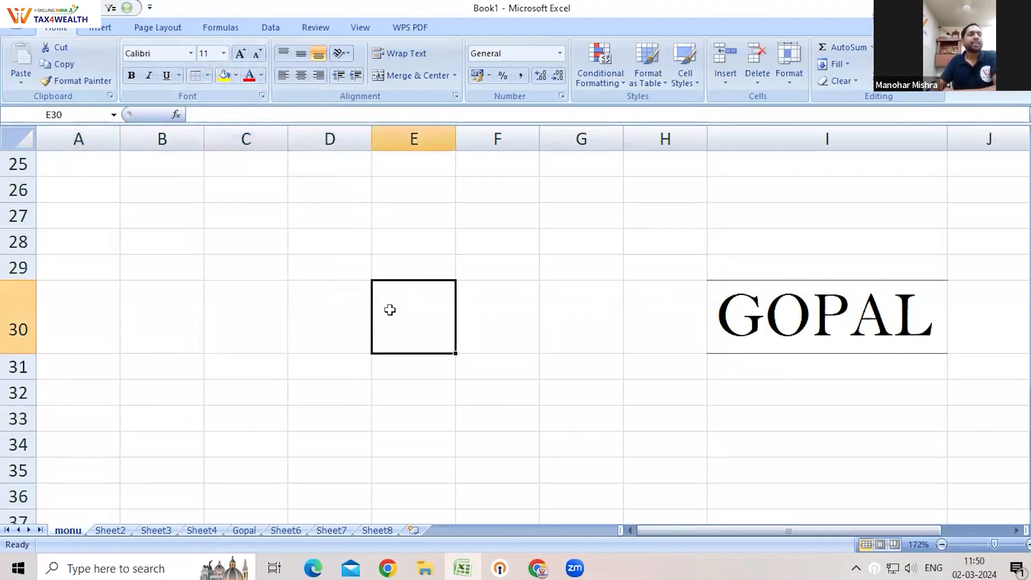
click(478, 304)
click(338, 312)
click(139, 302)
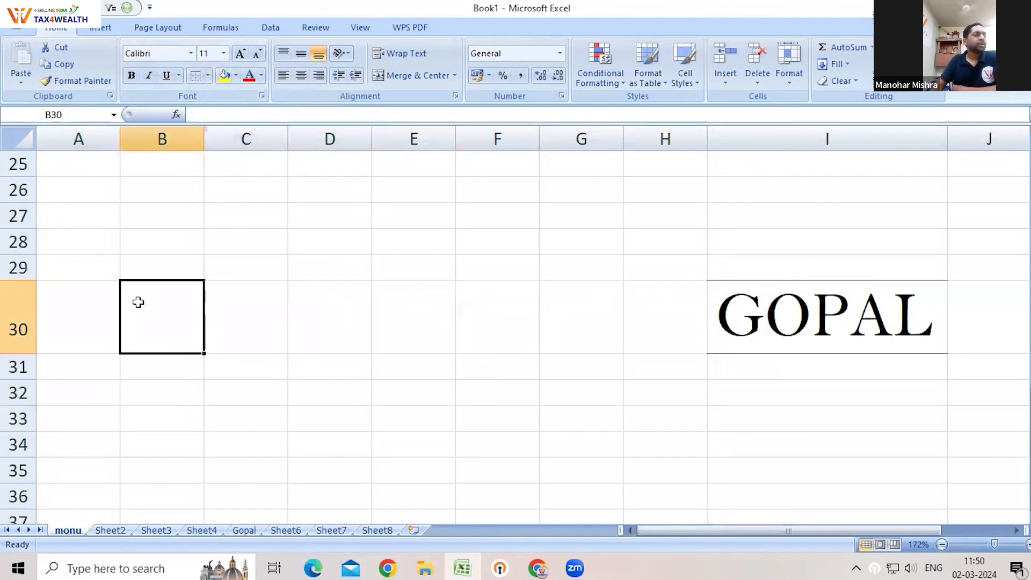
click(294, 307)
Fill cells B30, D30 and I26 with yellow.
click(193, 308)
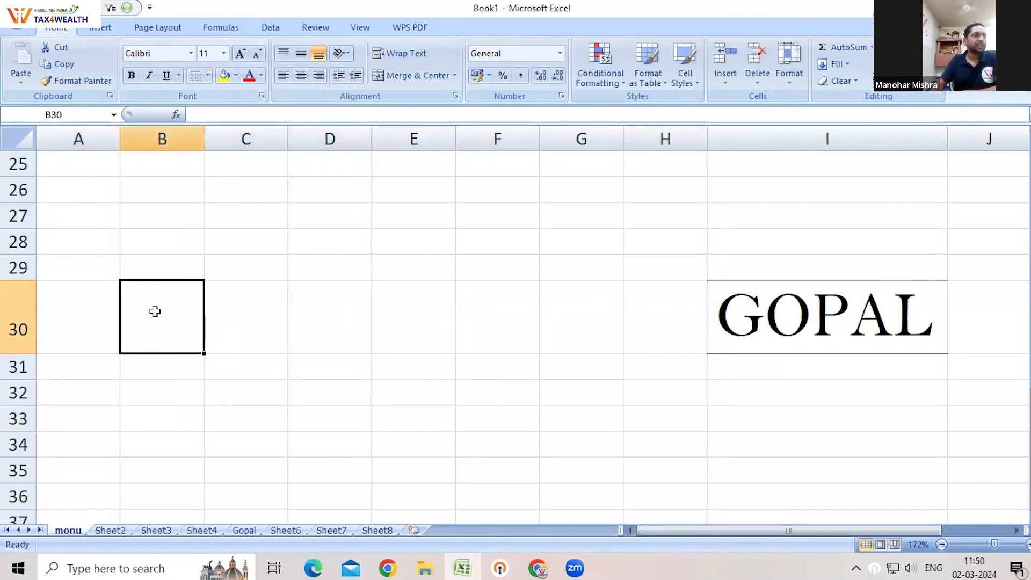
click(224, 75)
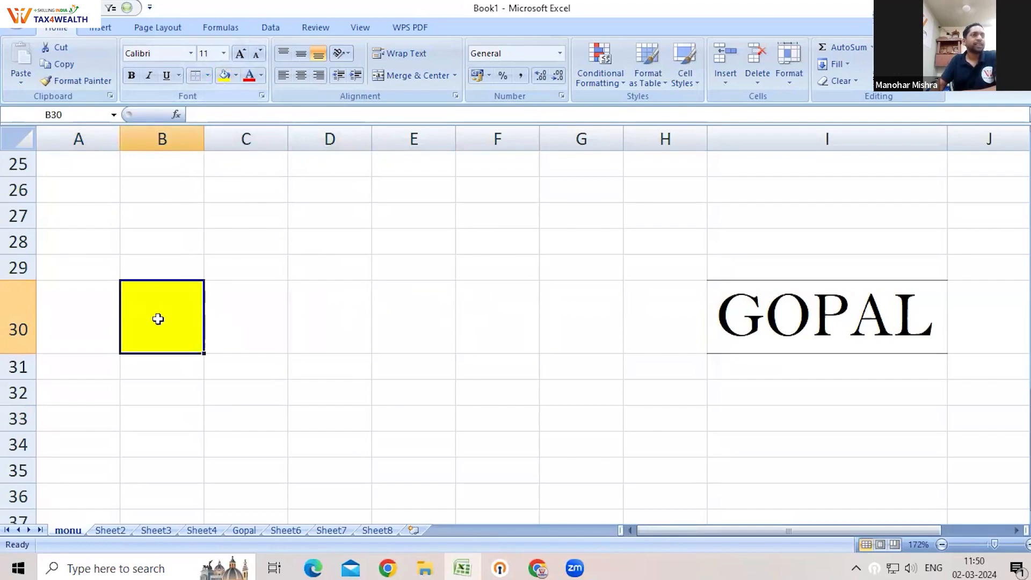
click(312, 310)
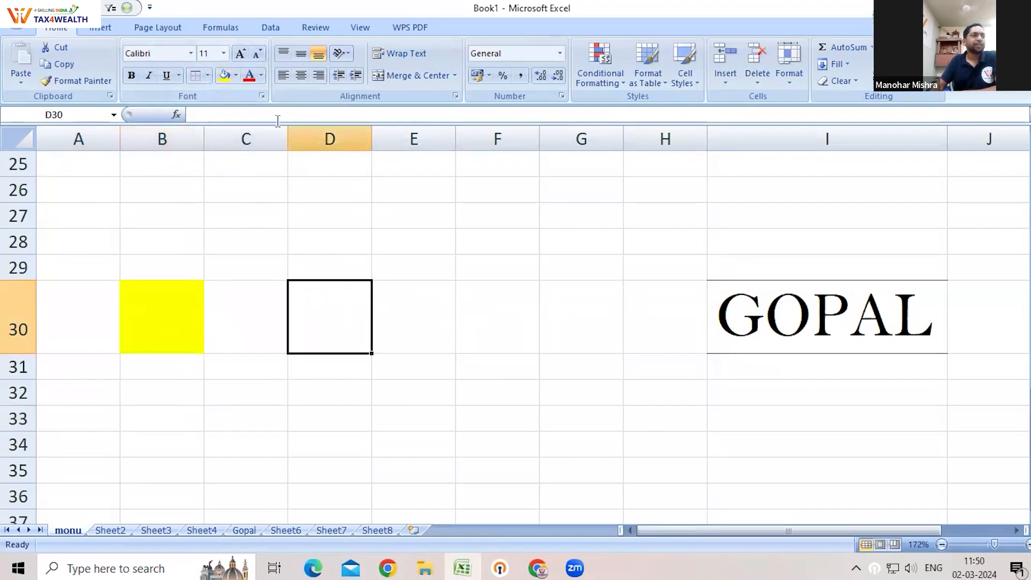
click(224, 78)
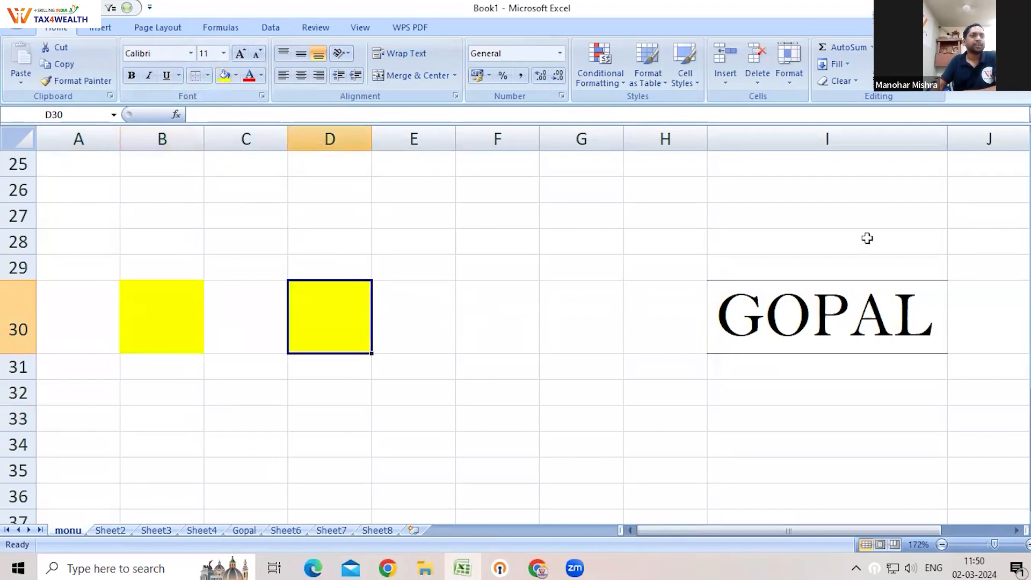
click(853, 181)
click(224, 78)
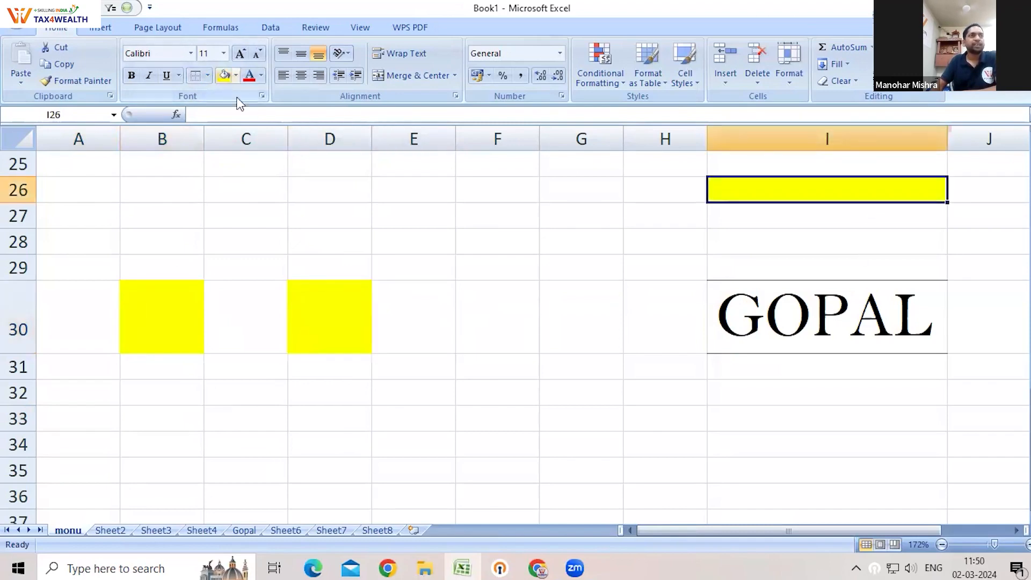
click(510, 449)
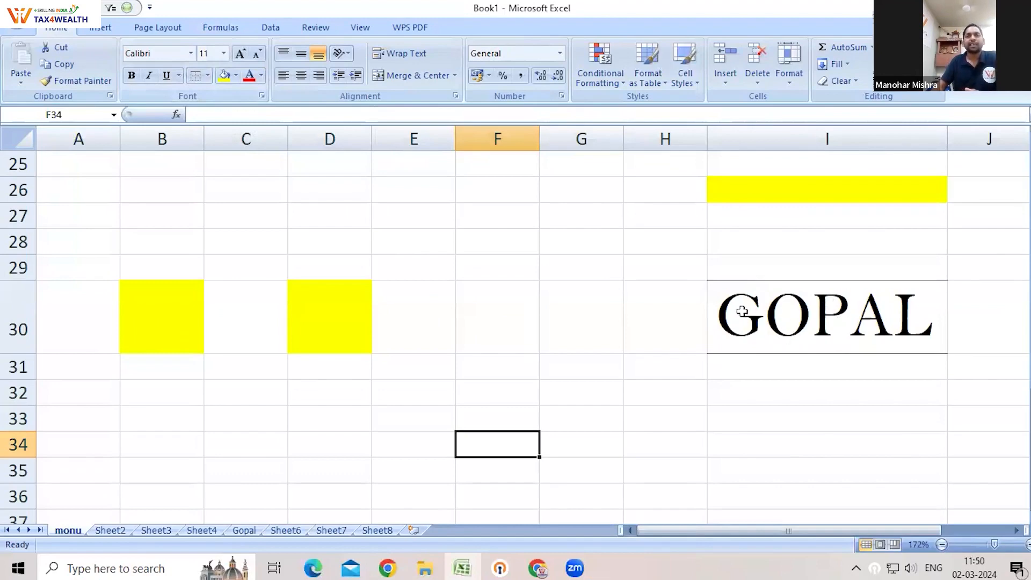
Change the font colour of the text in cell I30 to the standard red.
click(797, 316)
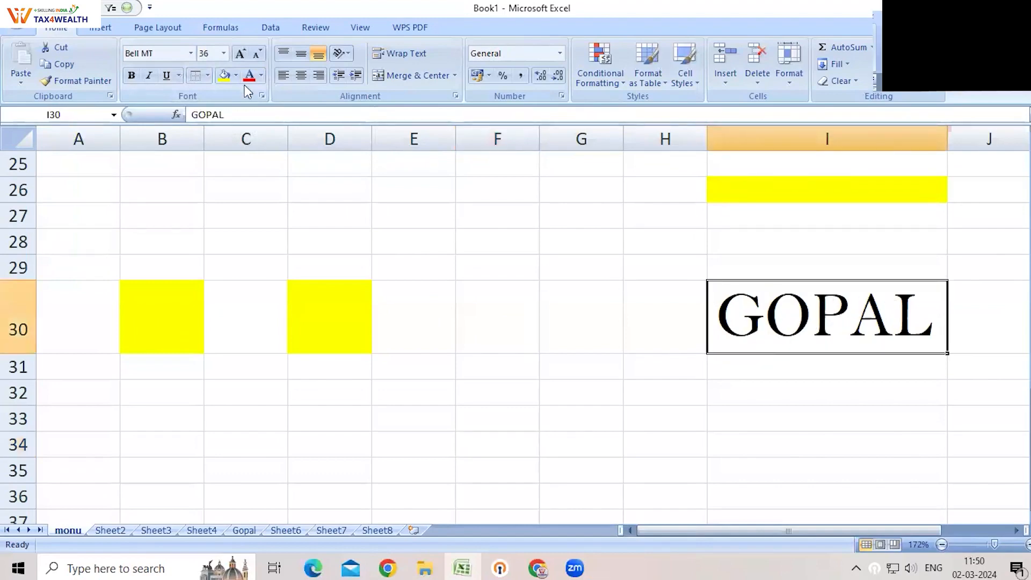
click(262, 74)
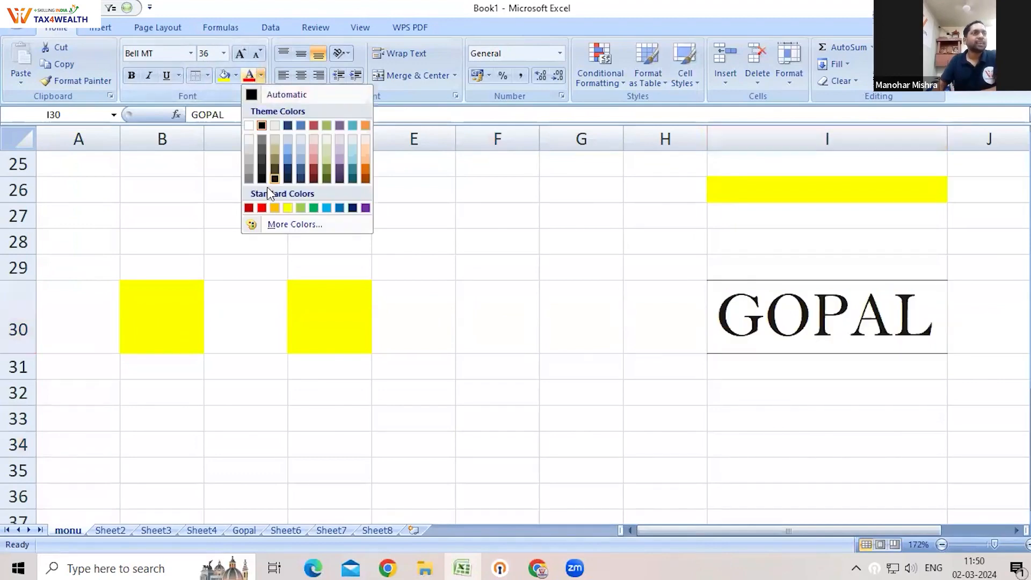
click(262, 208)
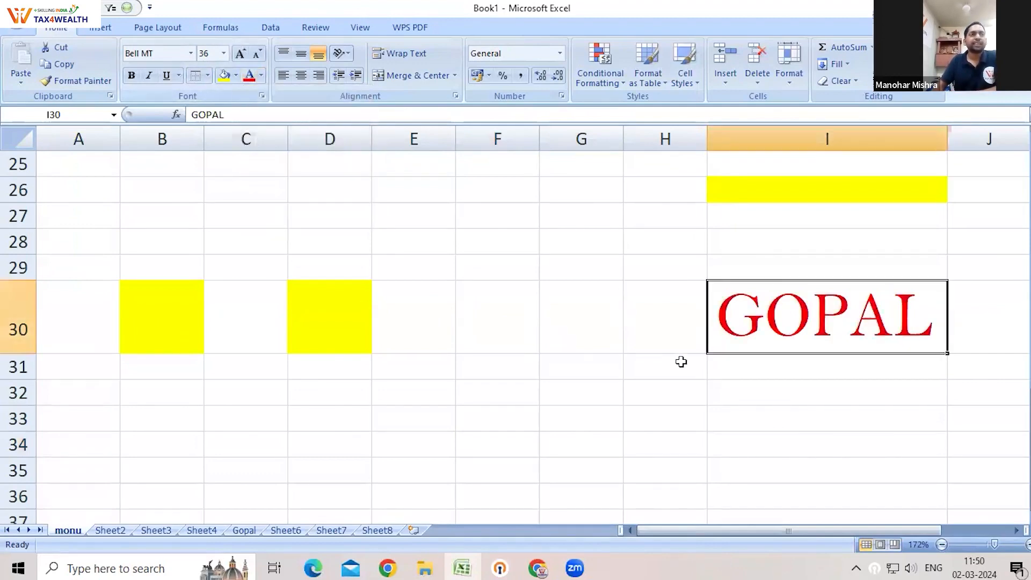
click(681, 361)
Increase the height of row 30 to more than twice its size.
click(816, 321)
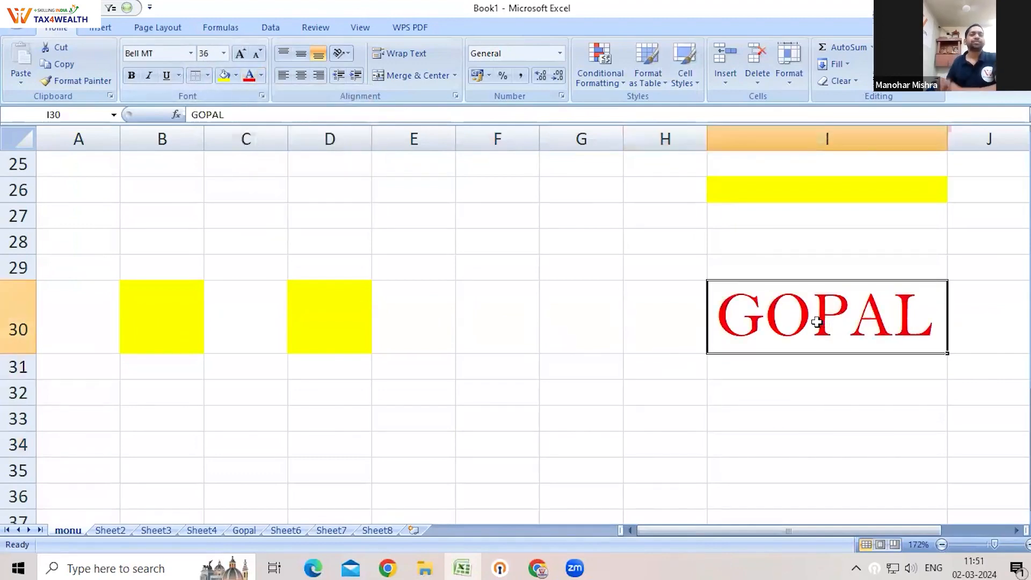
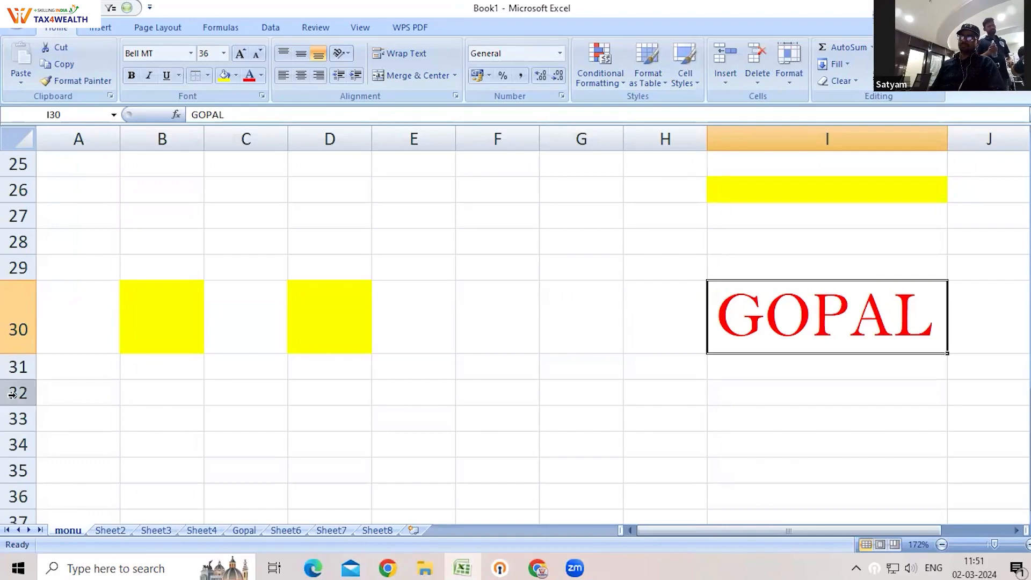
drag(12, 353, 7, 453)
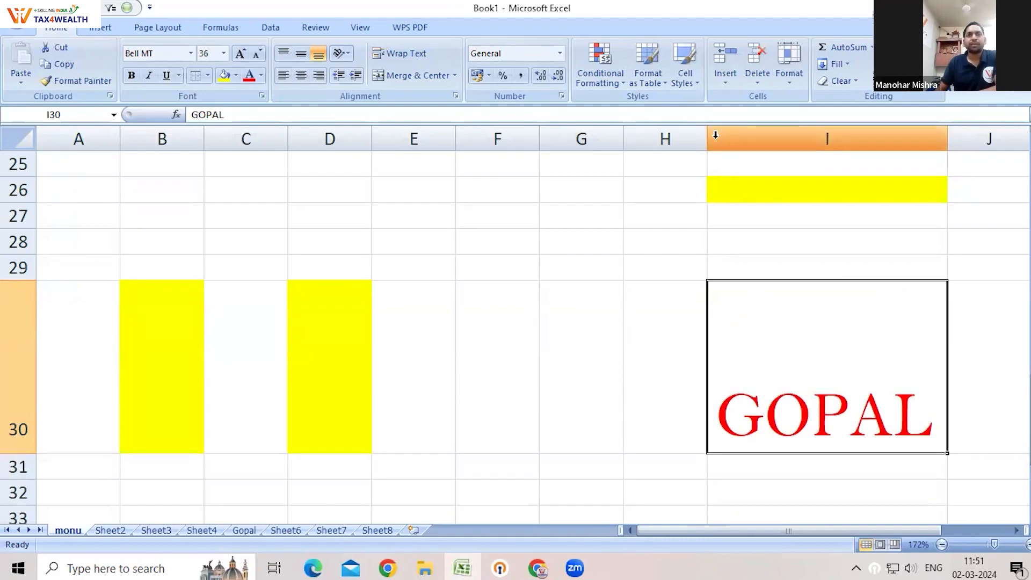
Delete column F twice in succession so that two whole columns are removed from the sheet.
click(518, 136)
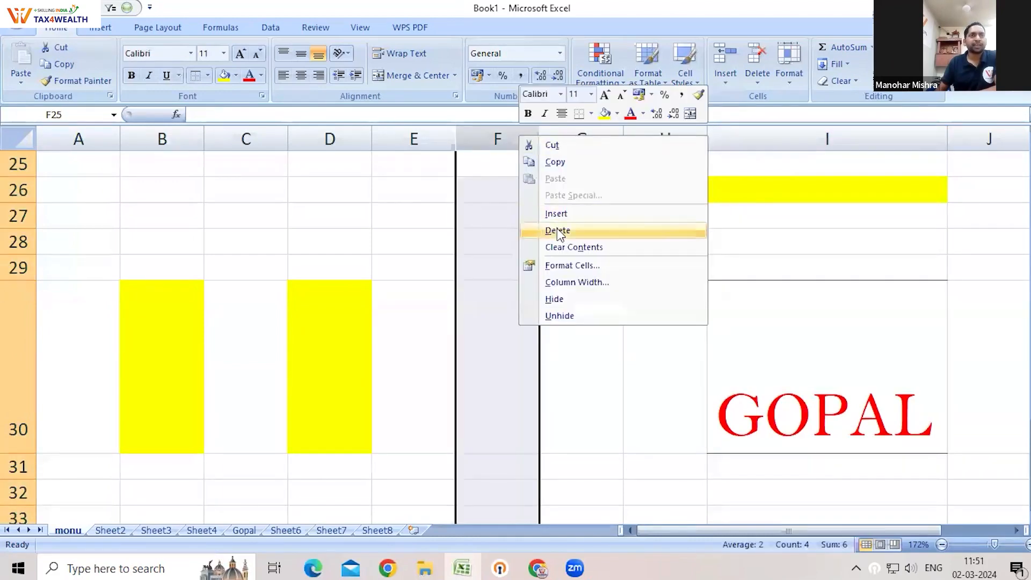
click(557, 228)
right_click(487, 141)
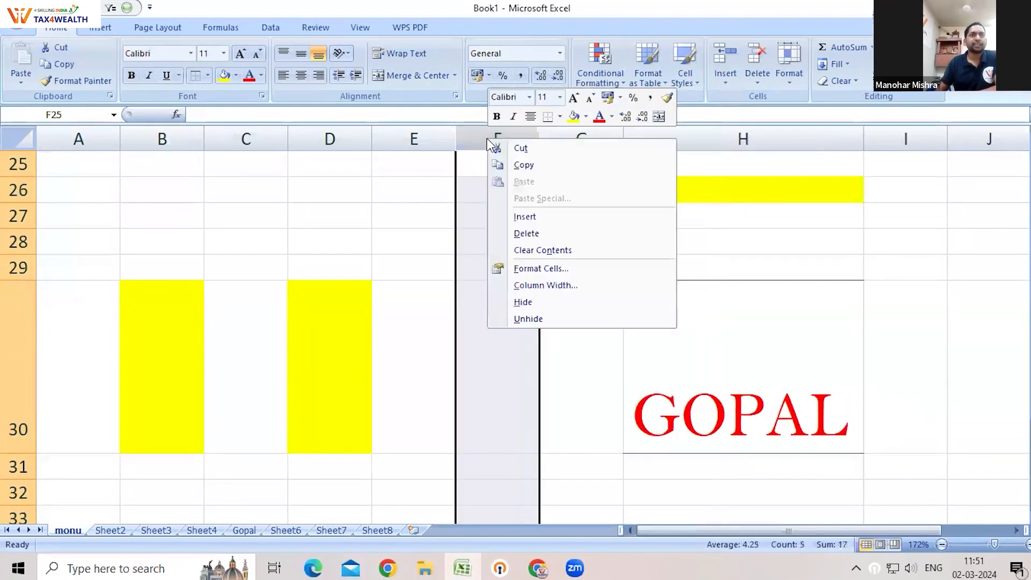
click(515, 233)
click(730, 336)
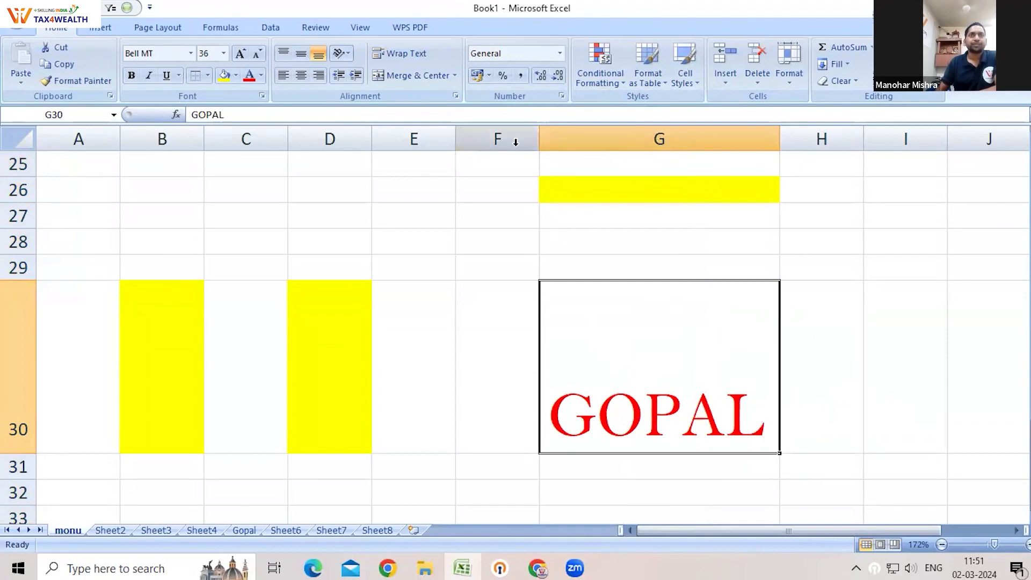
Collapse column F completely and narrow column E to a thin sliver beside column G.
drag(540, 140, 378, 156)
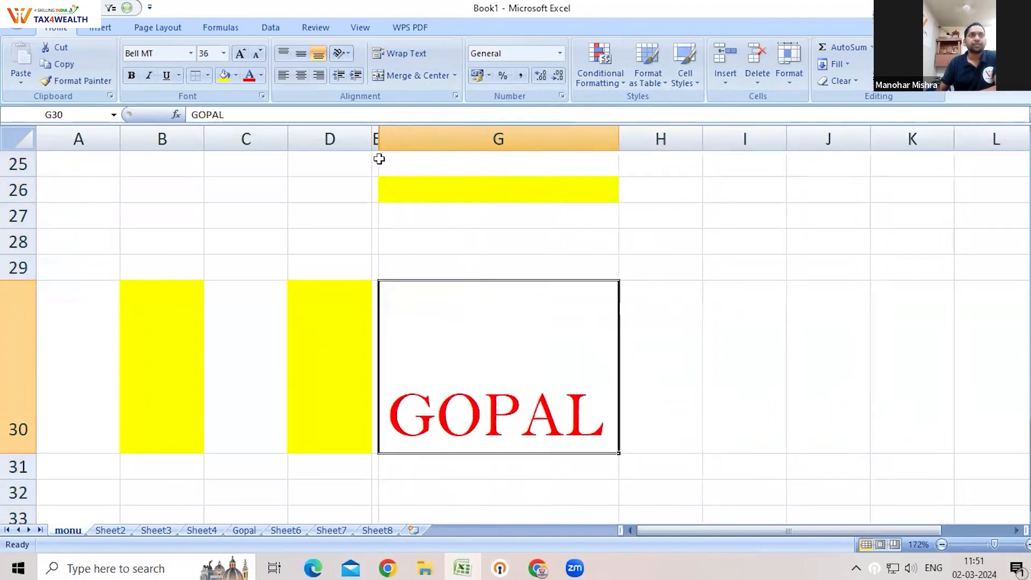
click(865, 334)
click(663, 361)
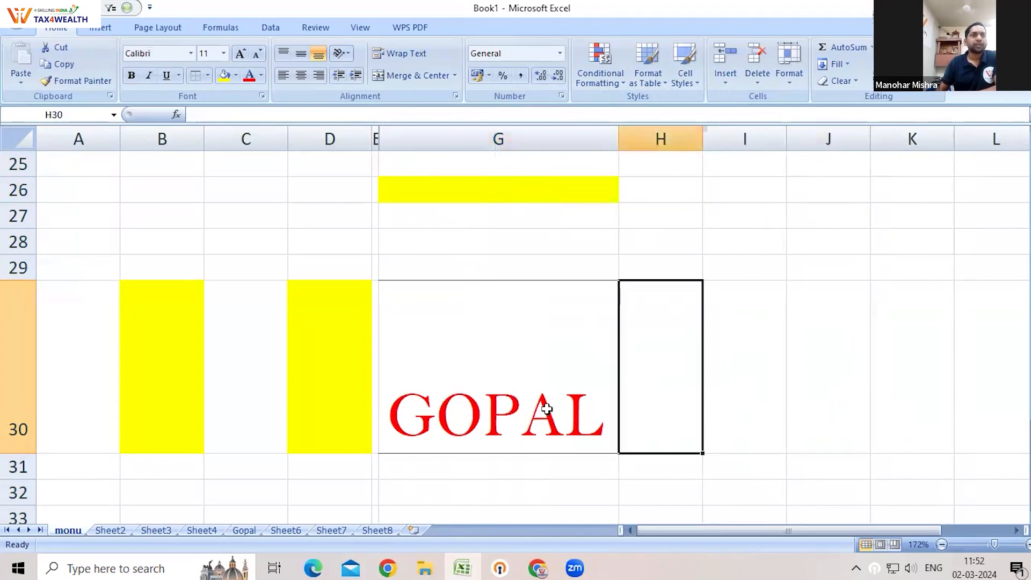
Reduce the font size of the text in cell G30 to 18.
click(491, 344)
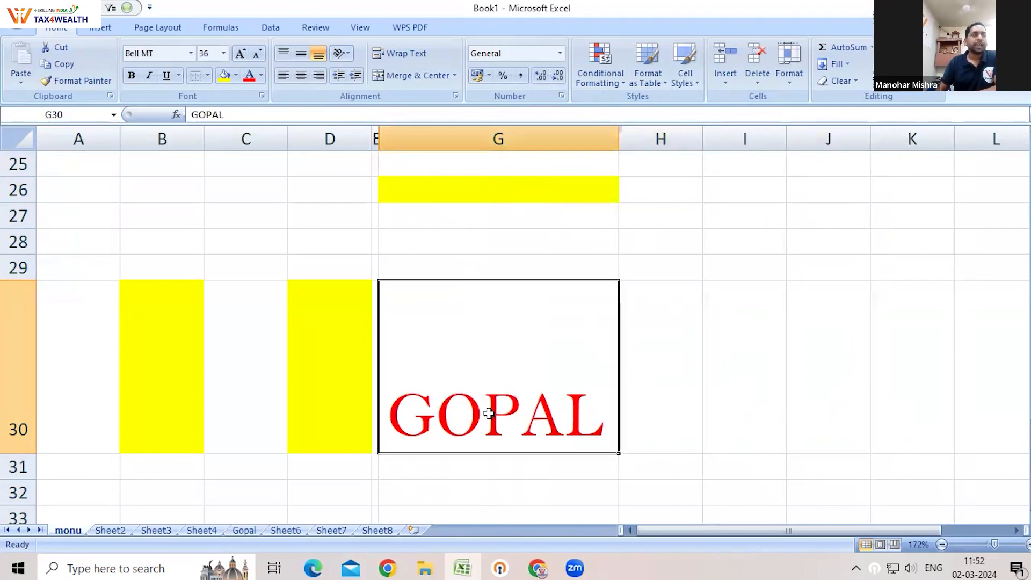
click(684, 351)
click(388, 376)
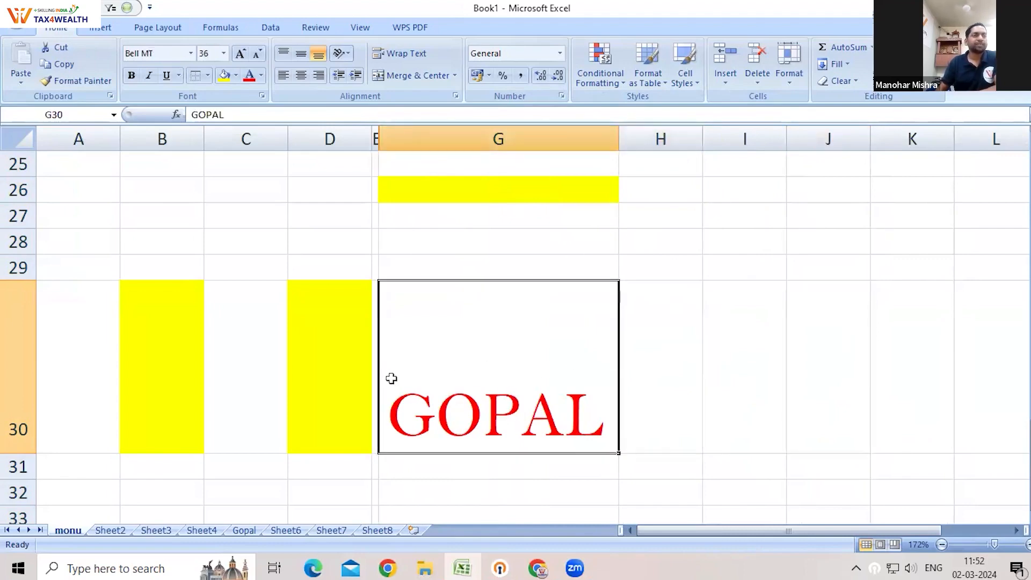
click(223, 54)
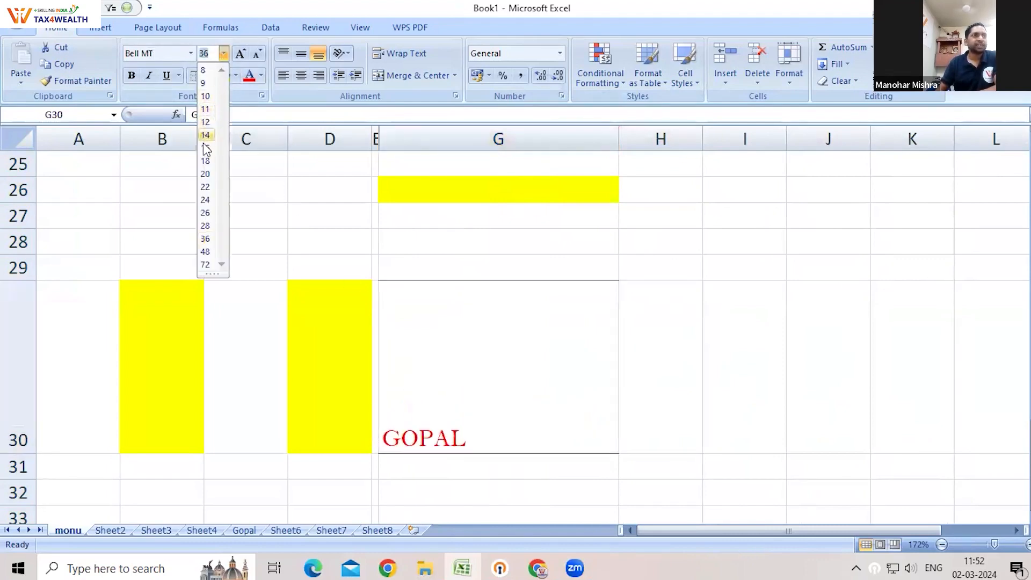
click(211, 166)
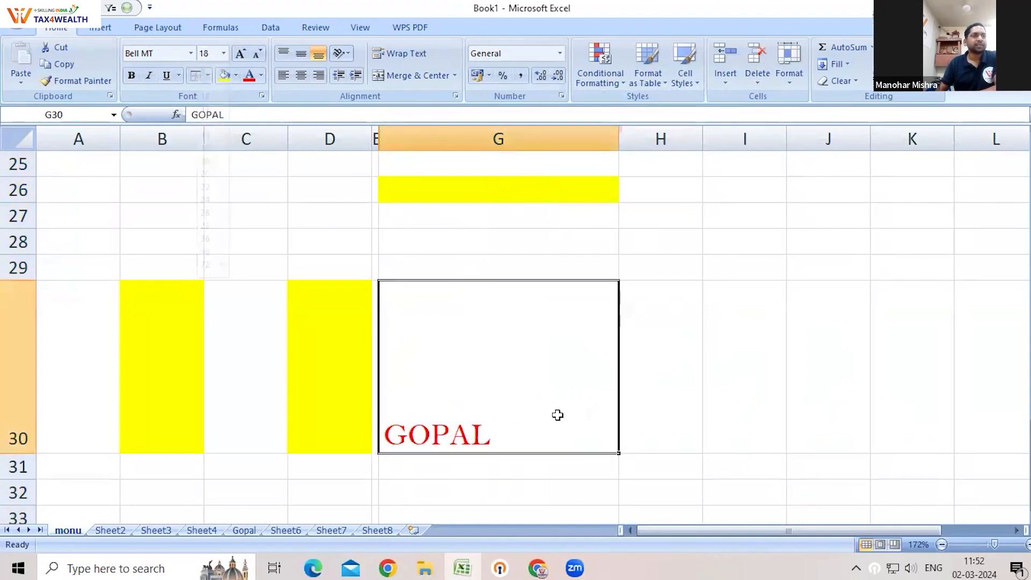
click(800, 385)
click(477, 398)
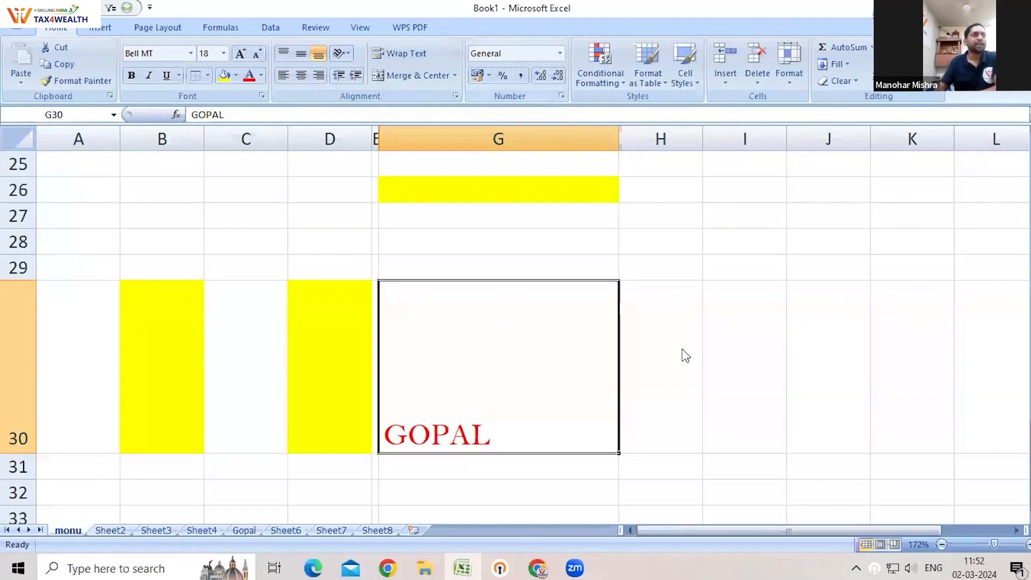
Cycle the vertical alignment of the text in G30 through top, middle and bottom.
click(280, 52)
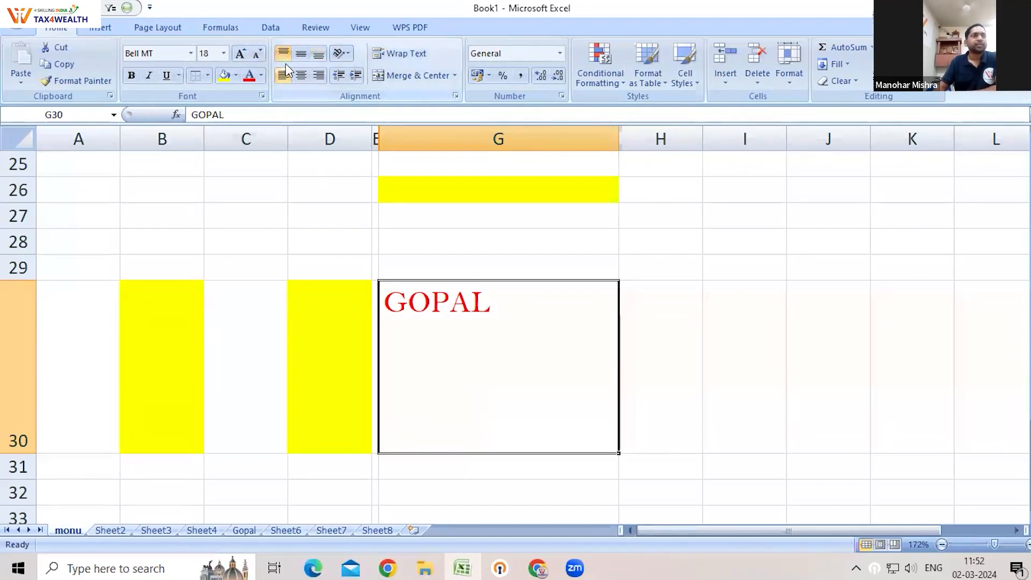
click(299, 53)
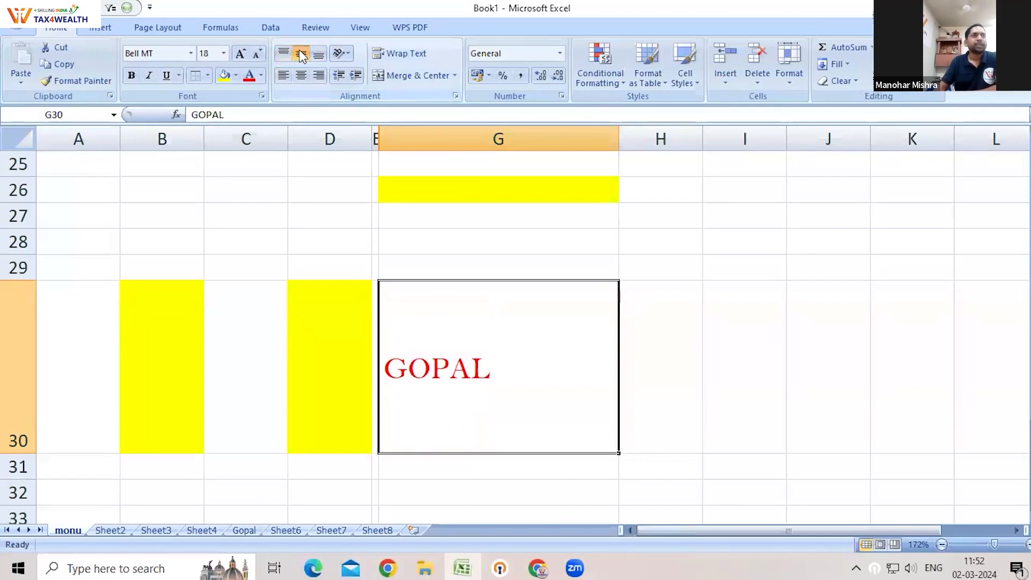
click(317, 54)
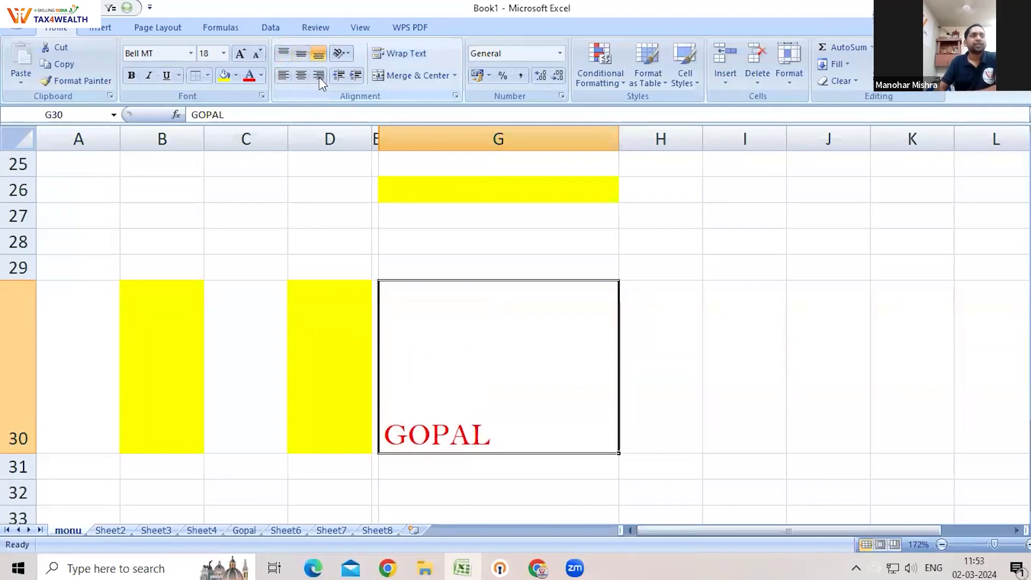
Cycle the horizontal alignment of the text in G30 through right, left and centre.
click(319, 76)
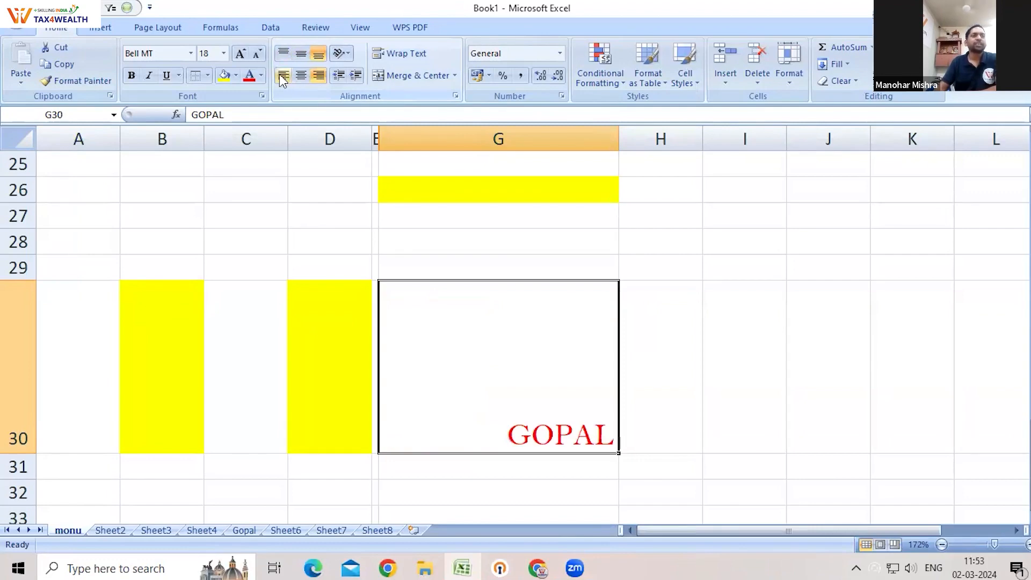
click(287, 75)
click(301, 75)
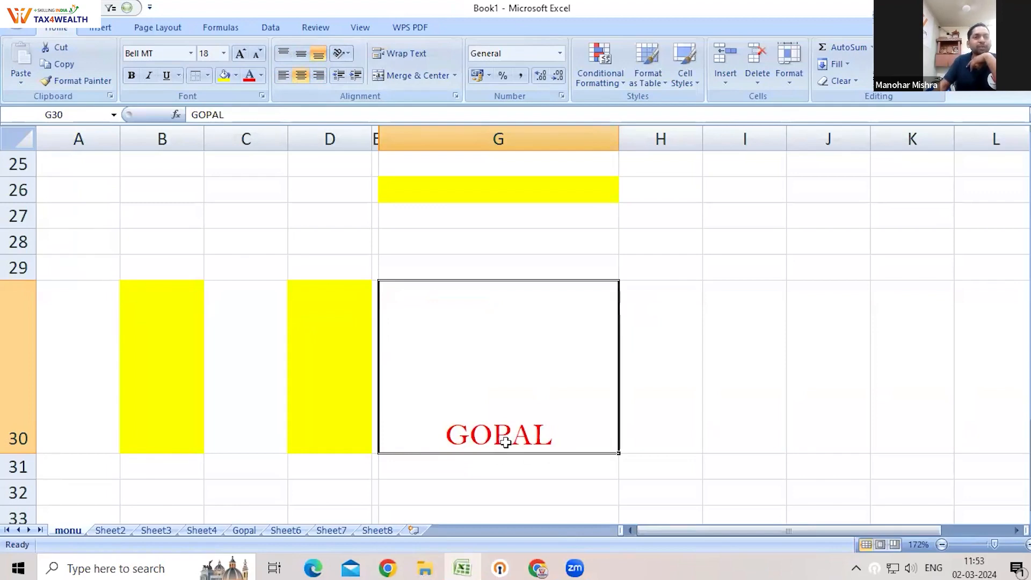
Align the text in G30 to the right horizontally and to the middle vertically, trying bottom alignment in between.
click(301, 56)
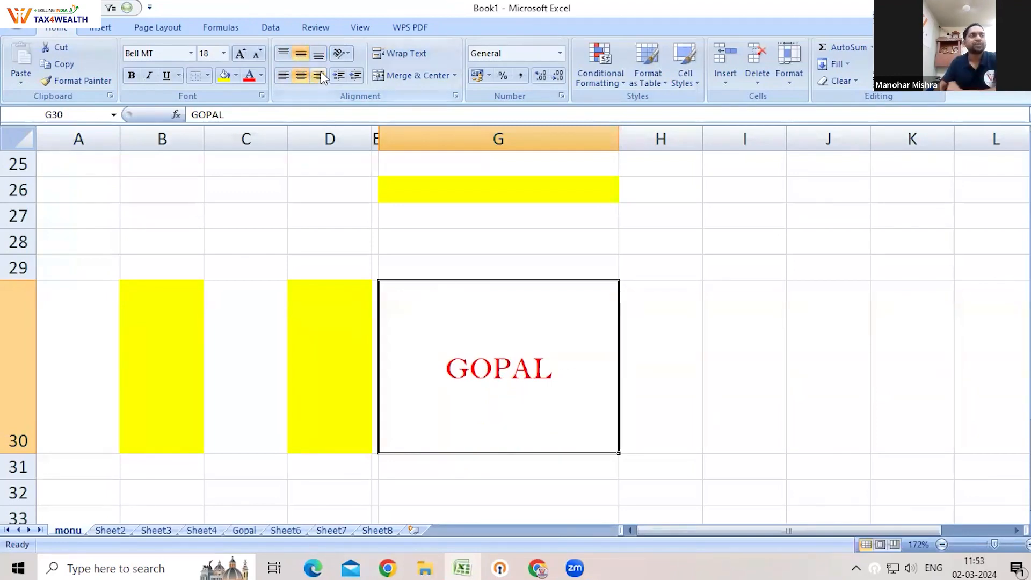
click(319, 54)
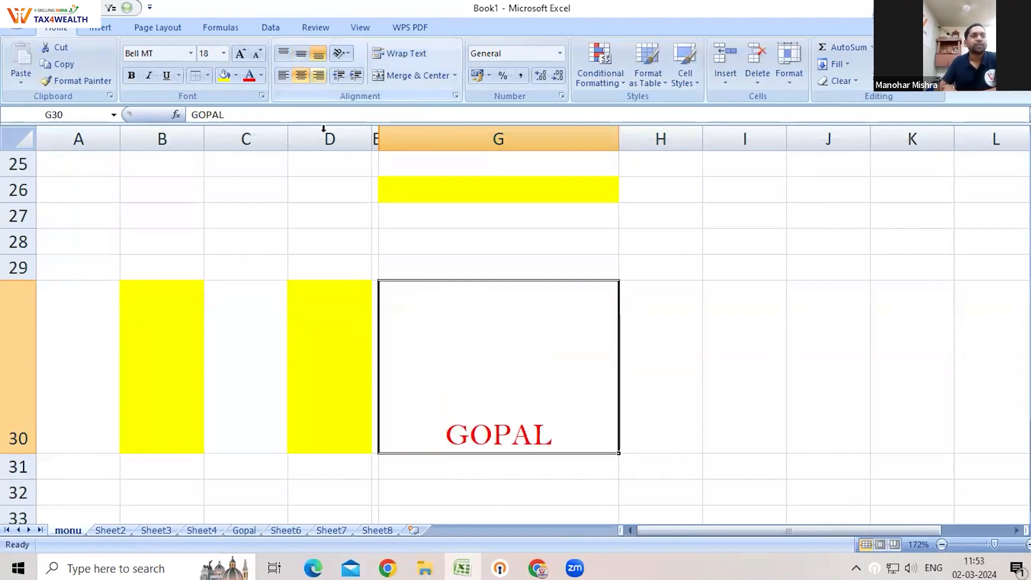
click(317, 76)
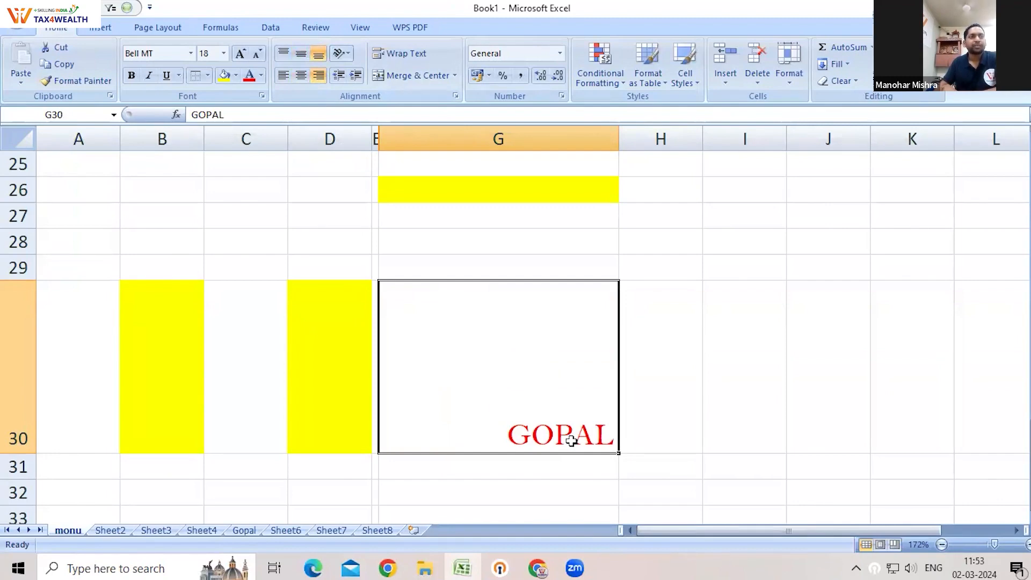
click(301, 53)
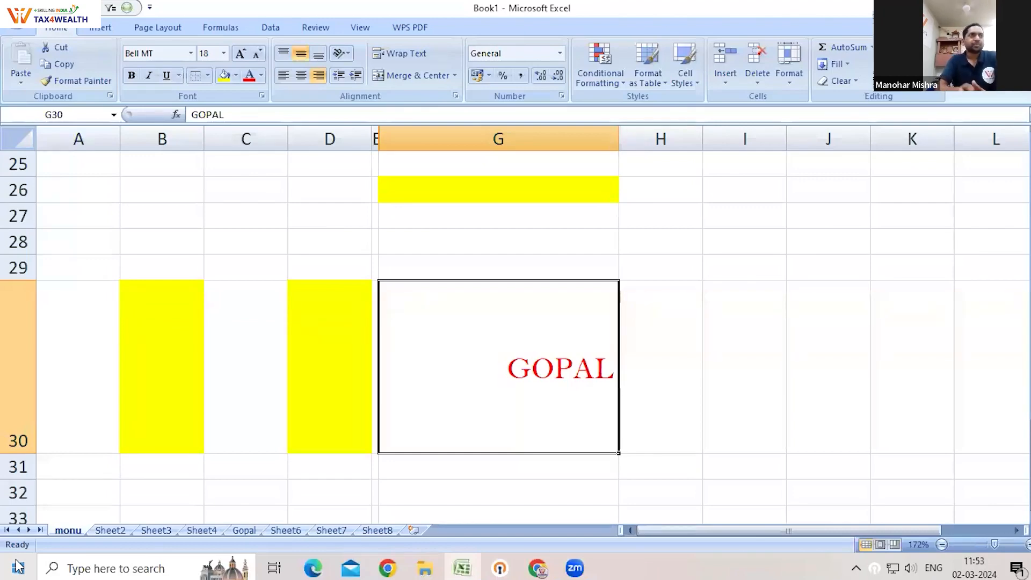
Increase the indent of the right-aligned text in G30 repeatedly until it reaches the cell's left edge.
click(353, 75)
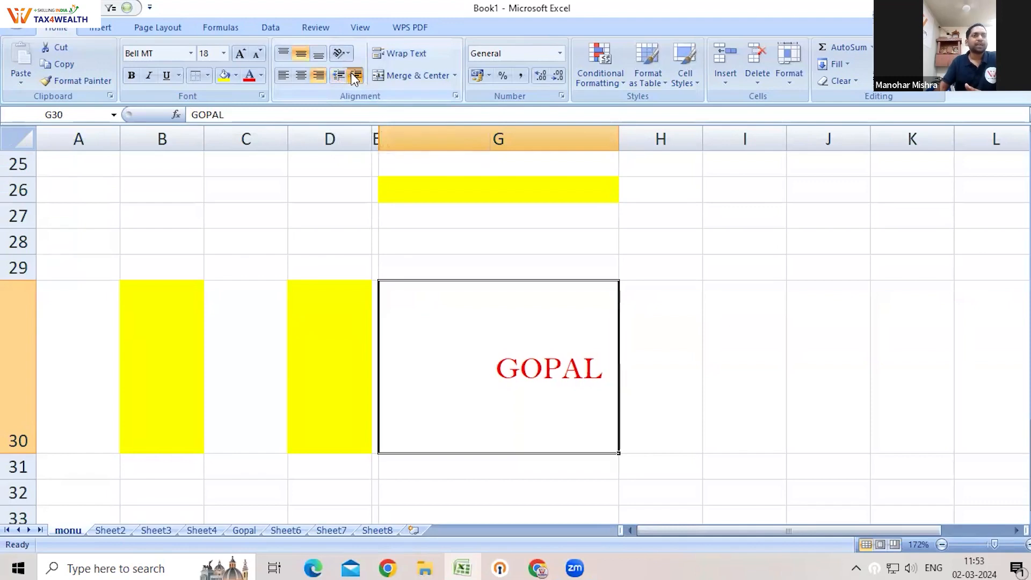
click(353, 75)
click(353, 75)
click(353, 75)
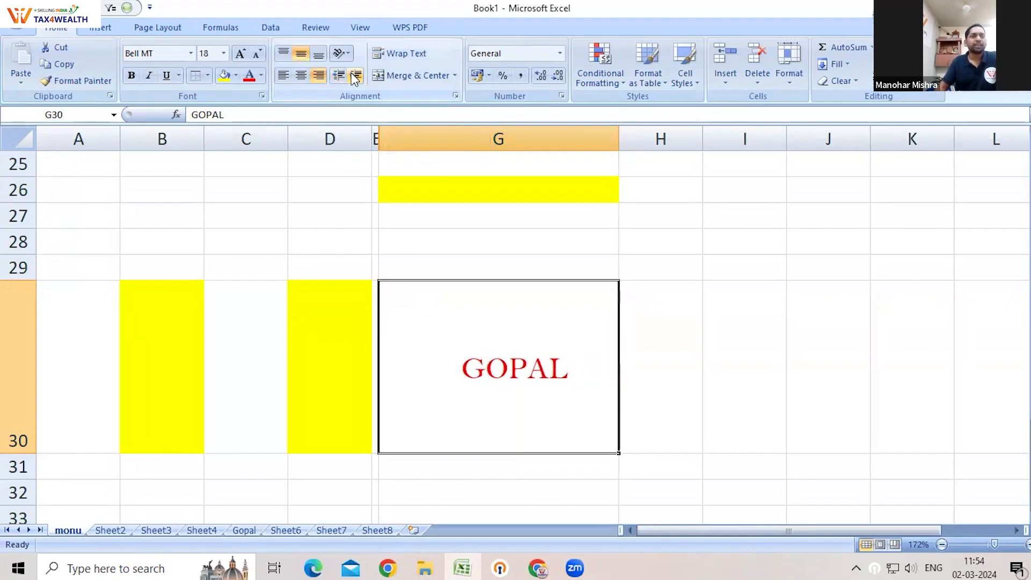
click(354, 76)
click(354, 76)
click(354, 76)
click(354, 76)
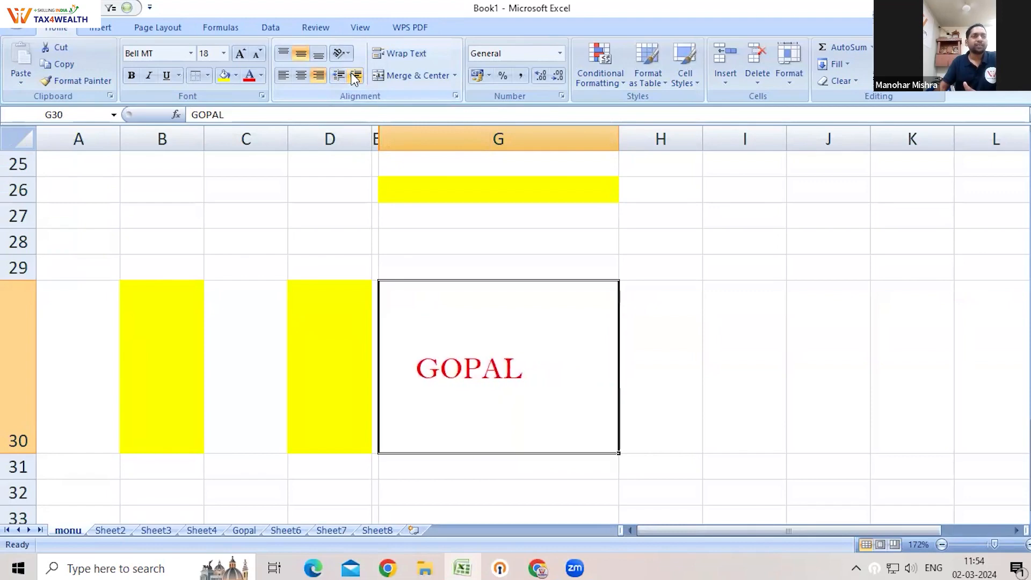
click(354, 76)
click(354, 75)
click(355, 76)
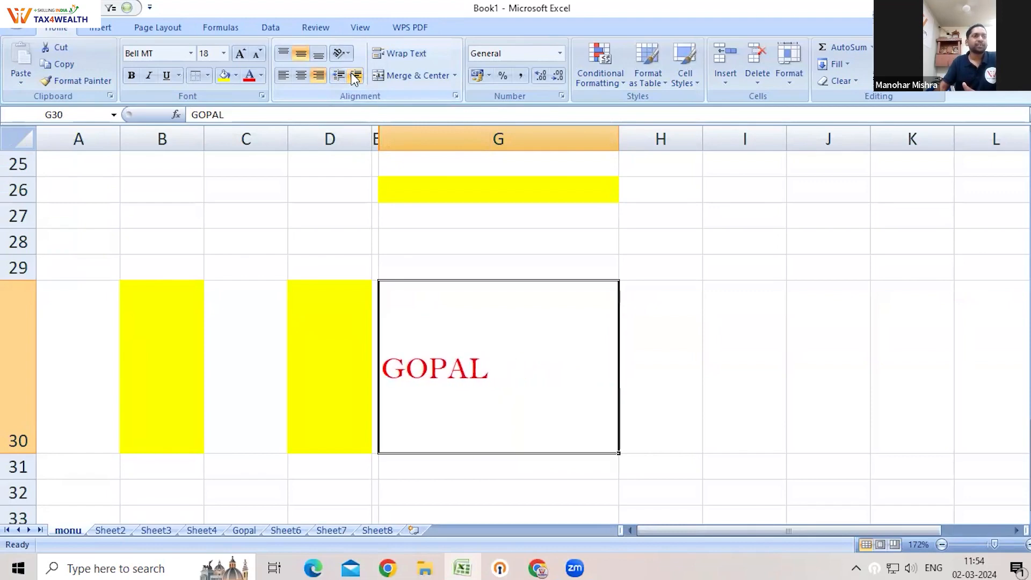
Decrease the indent in G30 by nine levels so the text moves back towards the cell's right edge.
click(335, 77)
click(335, 77)
click(335, 76)
click(335, 76)
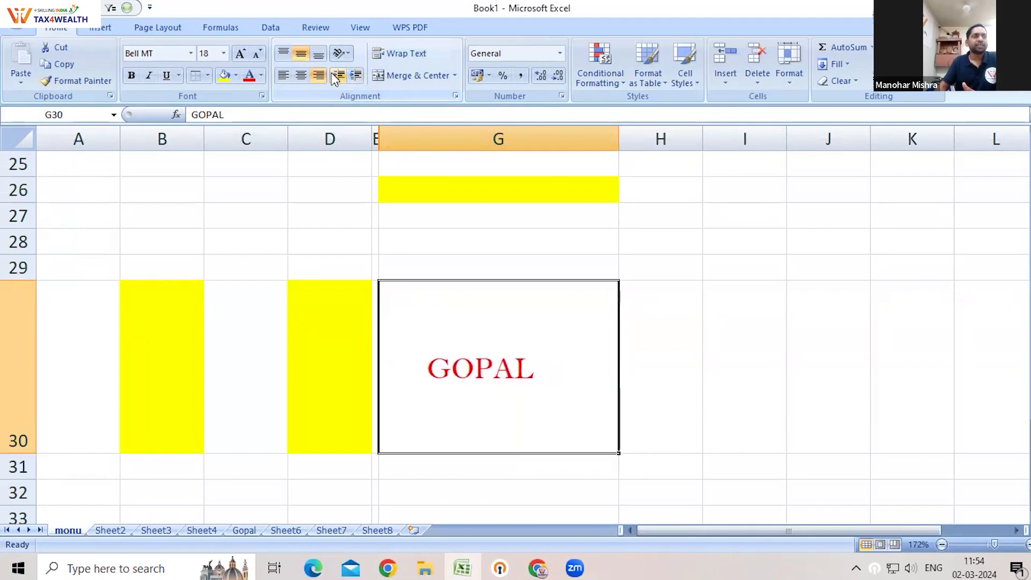
click(335, 77)
click(335, 76)
click(335, 77)
click(335, 76)
click(335, 76)
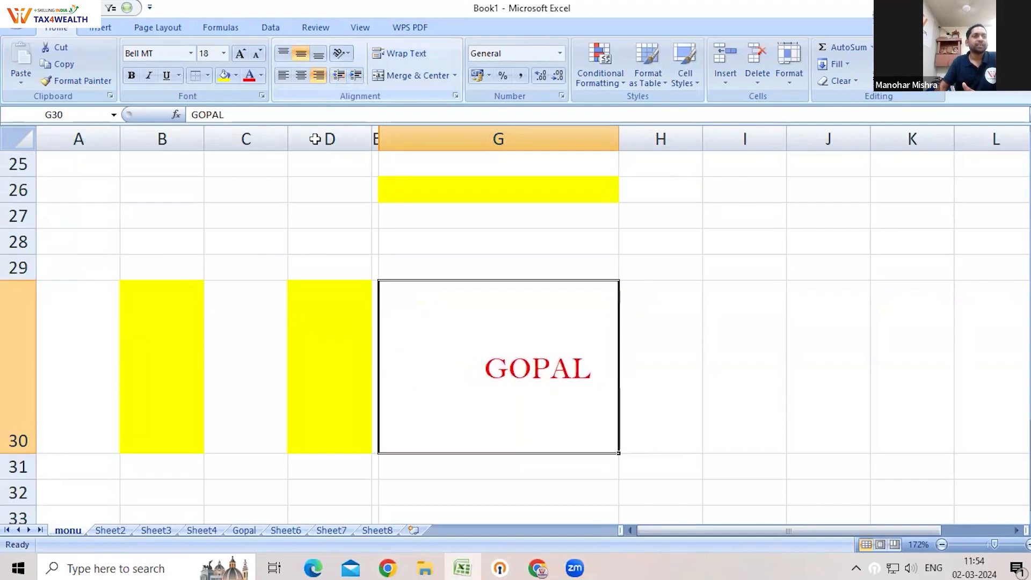
Align the text in G30 to the top and remove its last two indent levels.
click(284, 52)
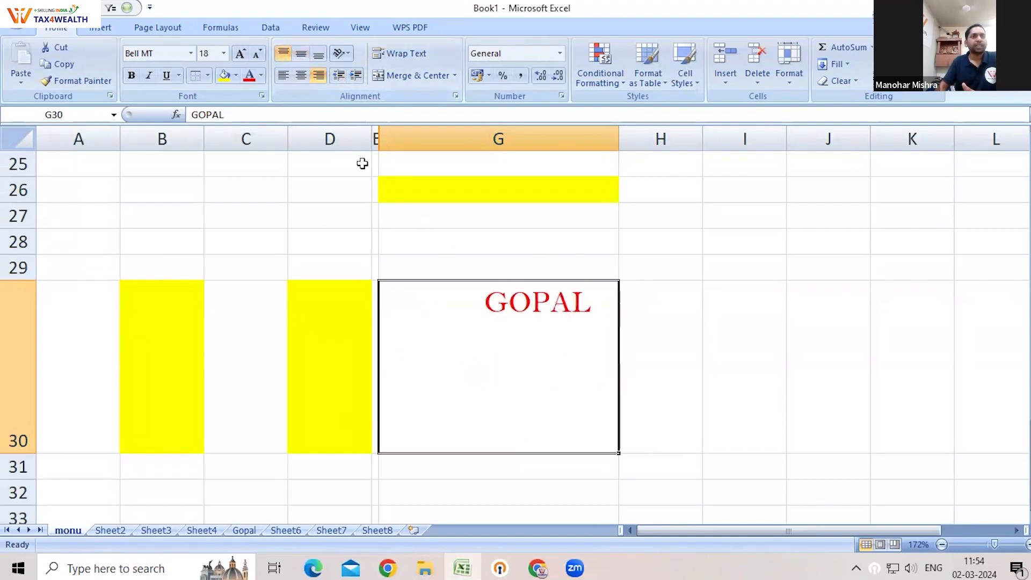
click(335, 77)
click(335, 76)
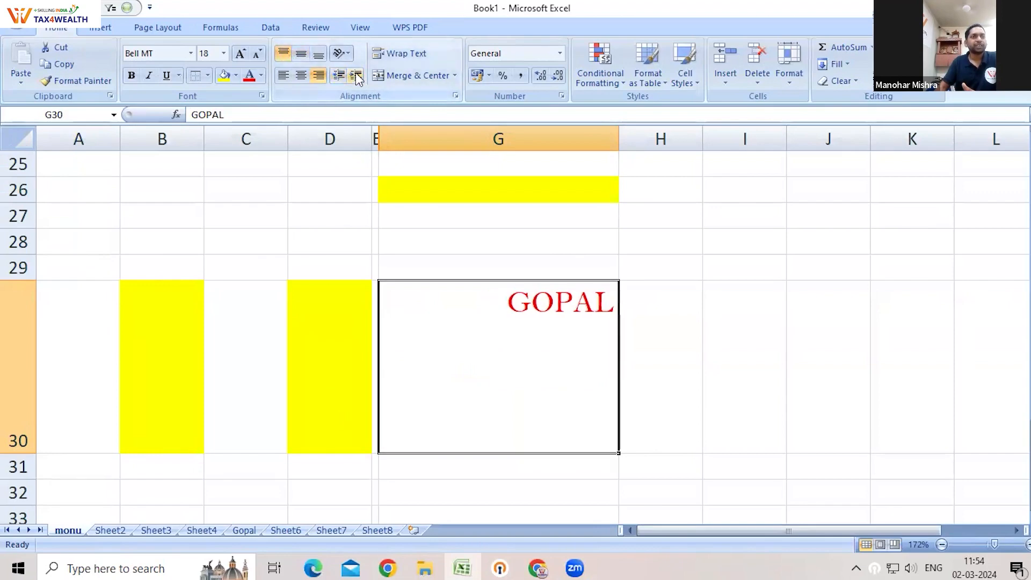
Increase the indent of the top-aligned text in G30 by nine levels.
click(355, 75)
click(355, 76)
click(355, 76)
click(353, 76)
click(354, 76)
click(353, 77)
click(353, 78)
click(353, 77)
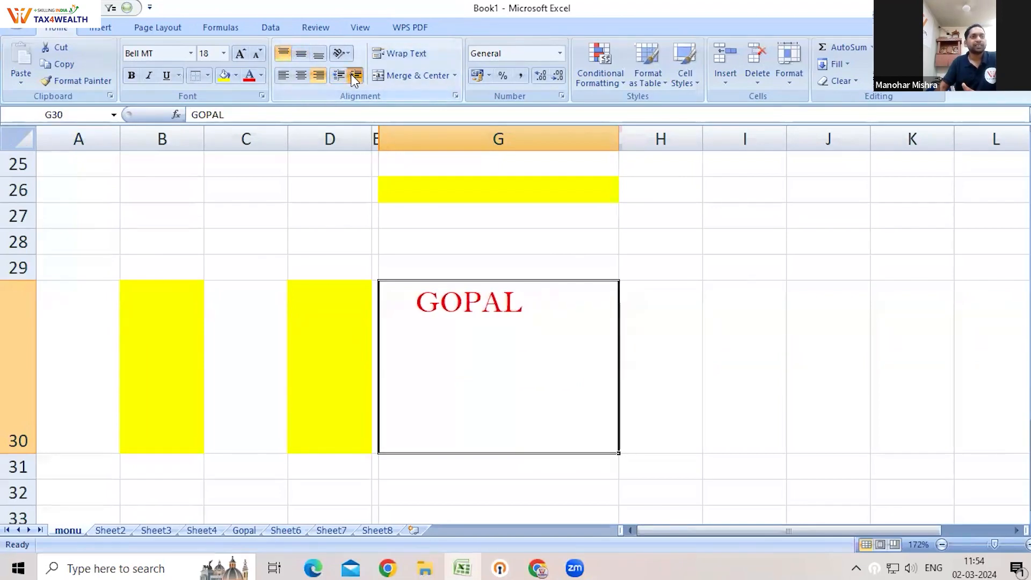
click(354, 78)
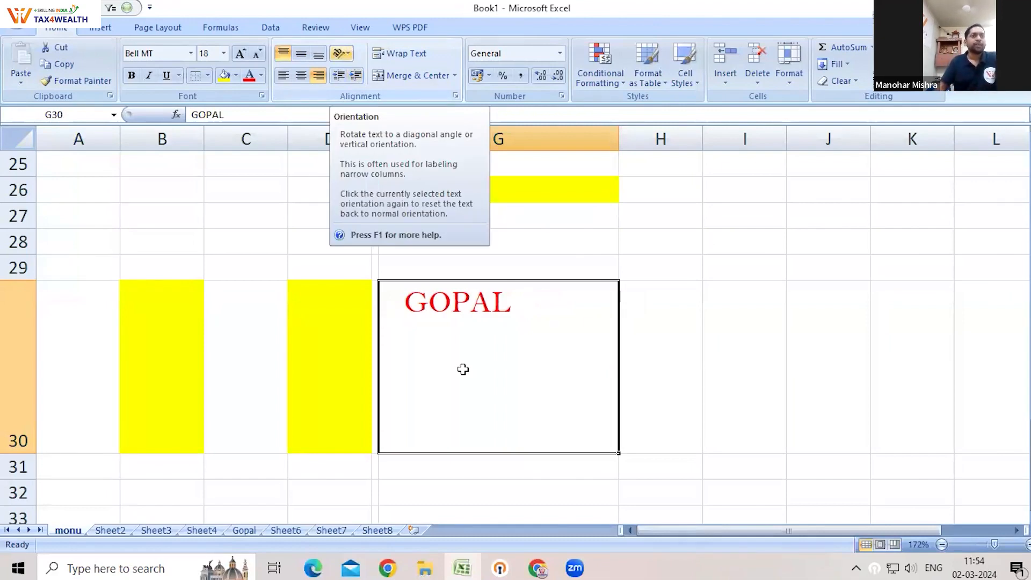
Change the orientation of the text in G30 to Vertical Text.
scroll(385, 165, up, 5)
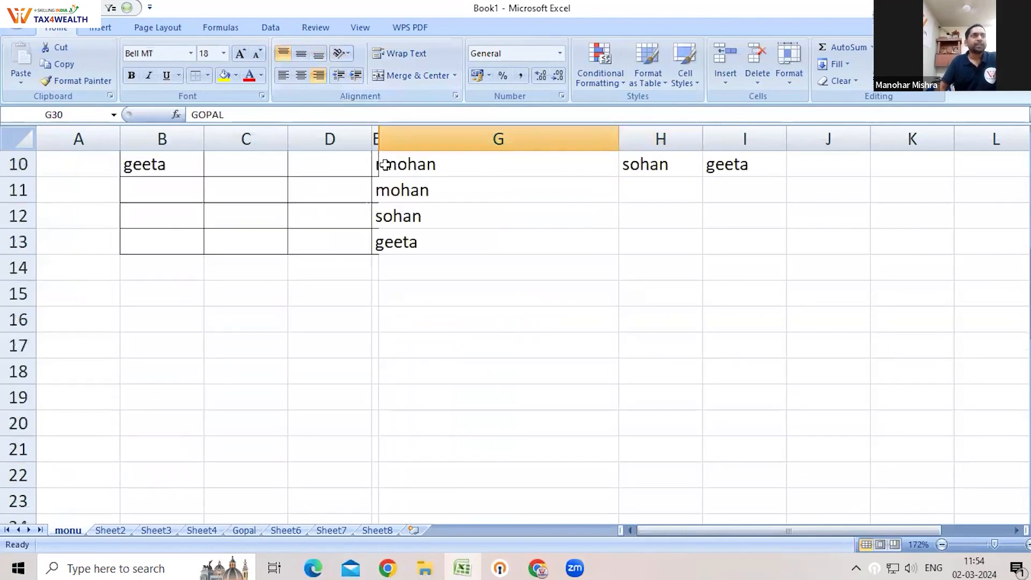
scroll(402, 195, down, 8)
scroll(483, 208, up, 2)
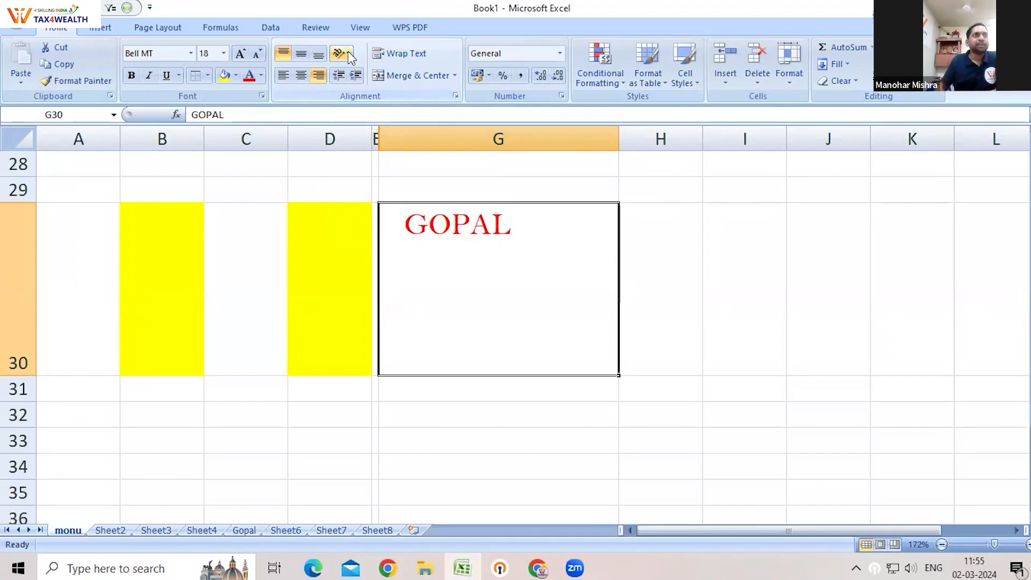
click(348, 52)
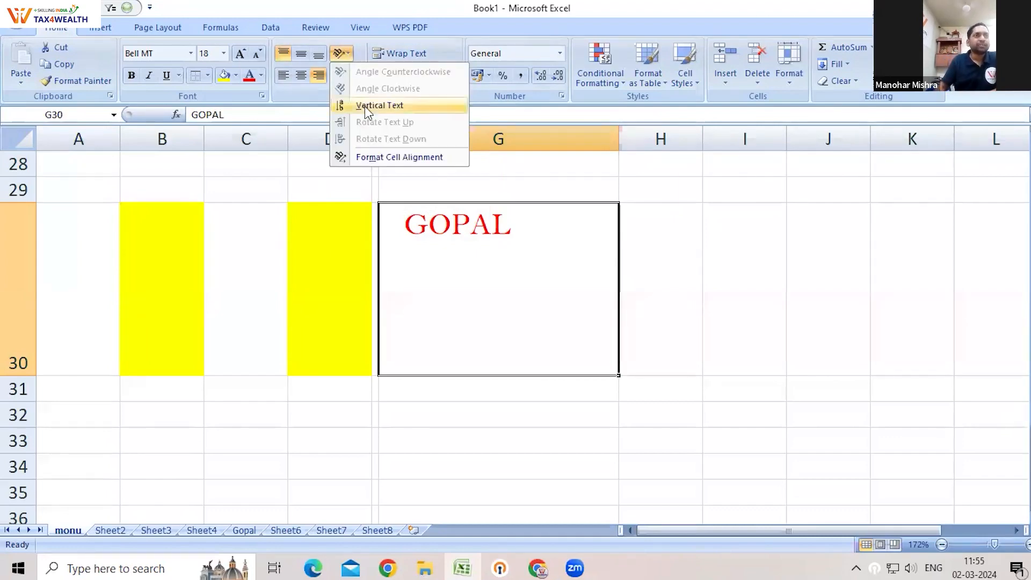
click(380, 106)
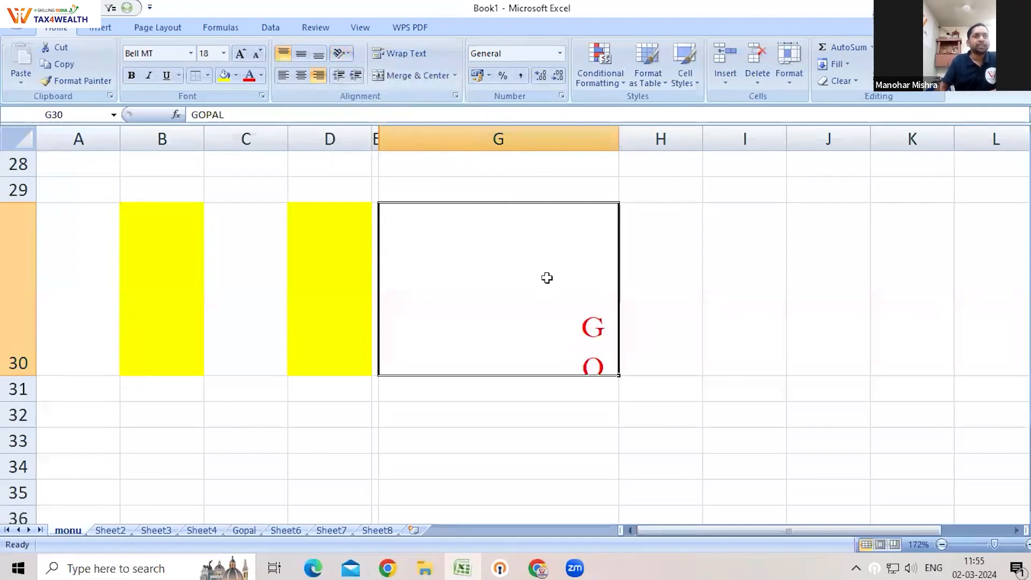
Set the vertical alignment of the stacked text in G30 to middle.
scroll(546, 277, down, 2)
scroll(547, 278, up, 3)
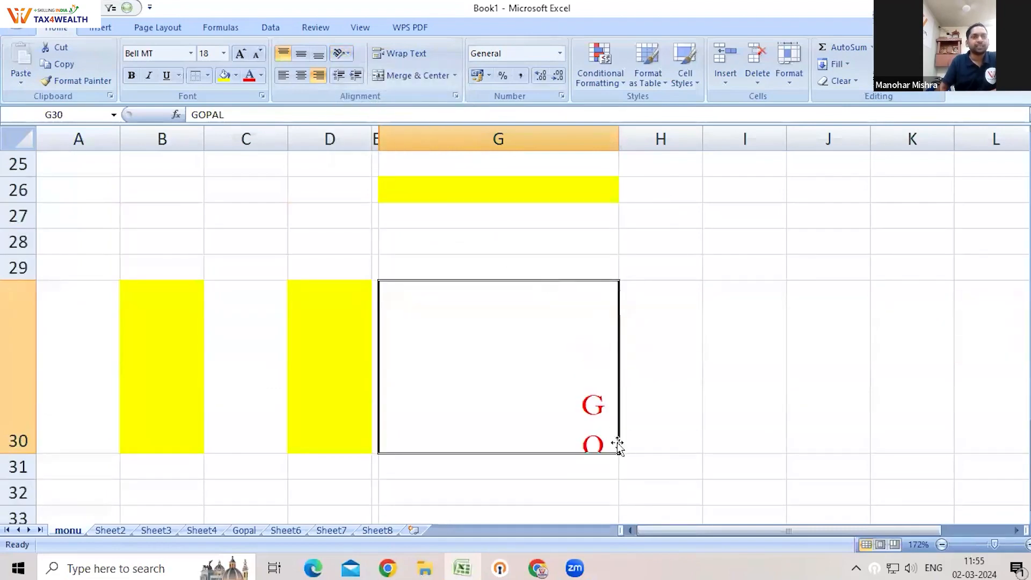
click(302, 54)
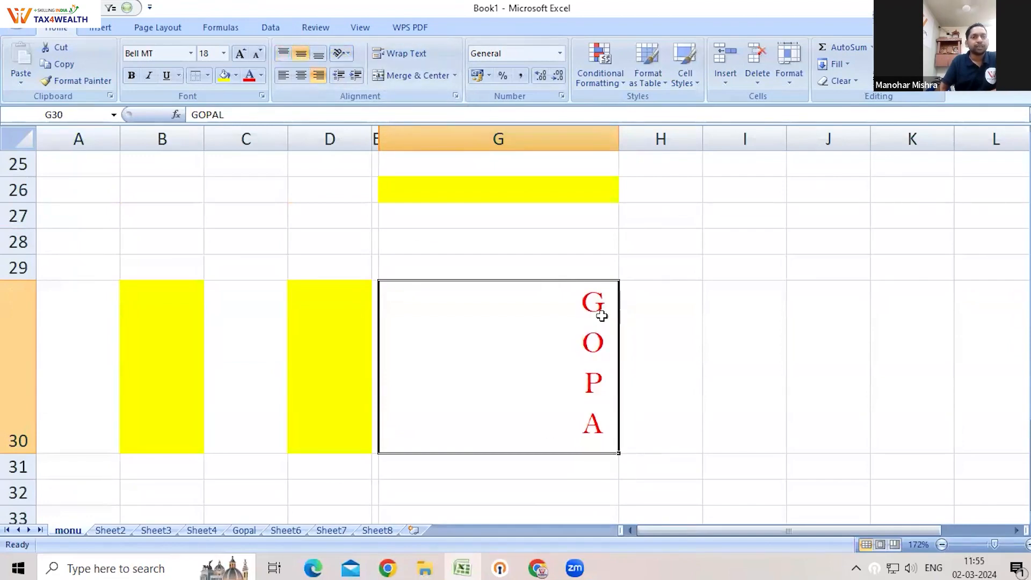
Move the stacked-text cell from G30 to H29 and narrow column G to less than half its width.
drag(617, 283, 624, 263)
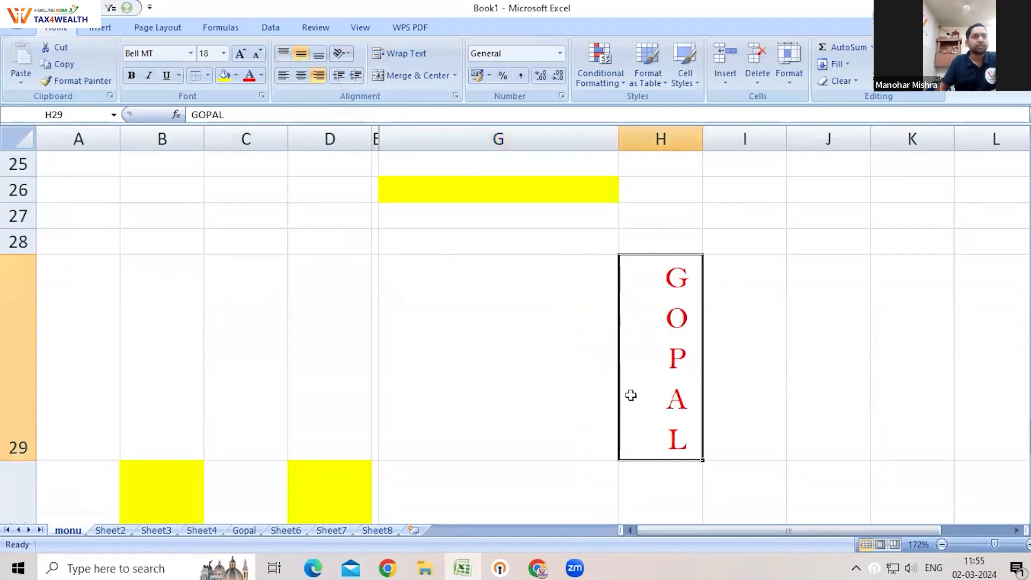
click(743, 322)
click(656, 344)
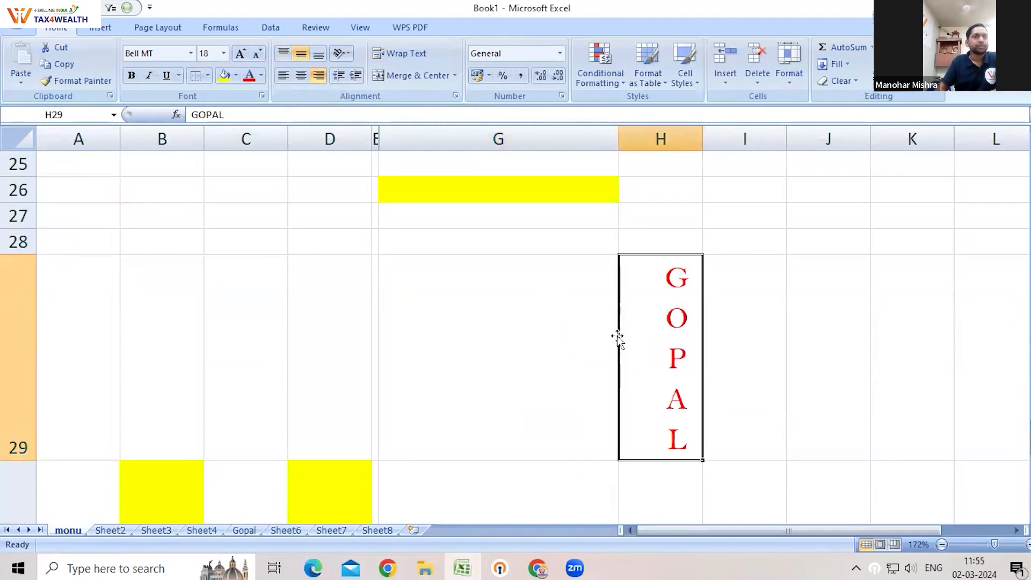
drag(619, 138, 478, 161)
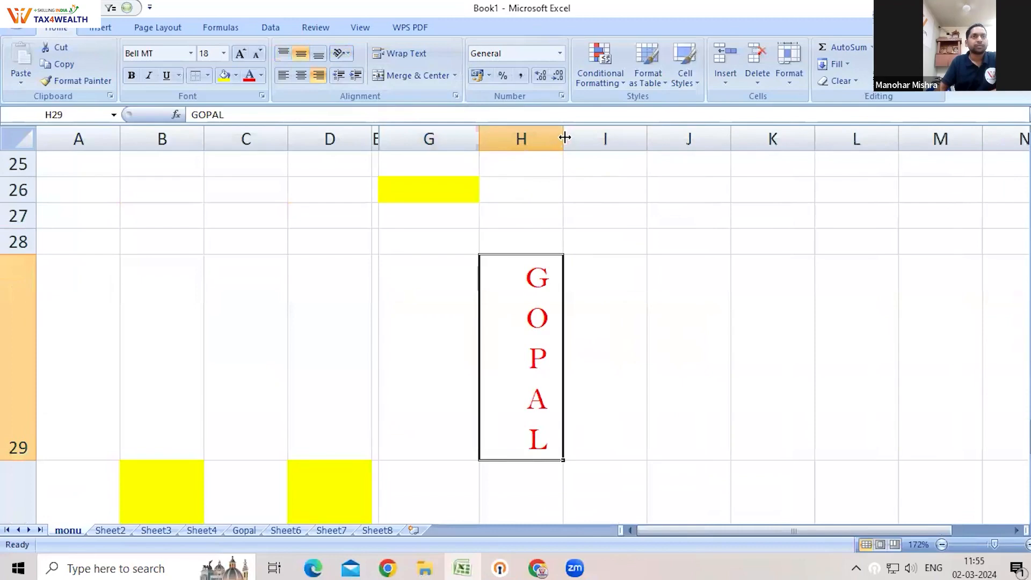
Widen column H to roughly twice its width around the stacked-text cell H29.
drag(564, 138, 669, 143)
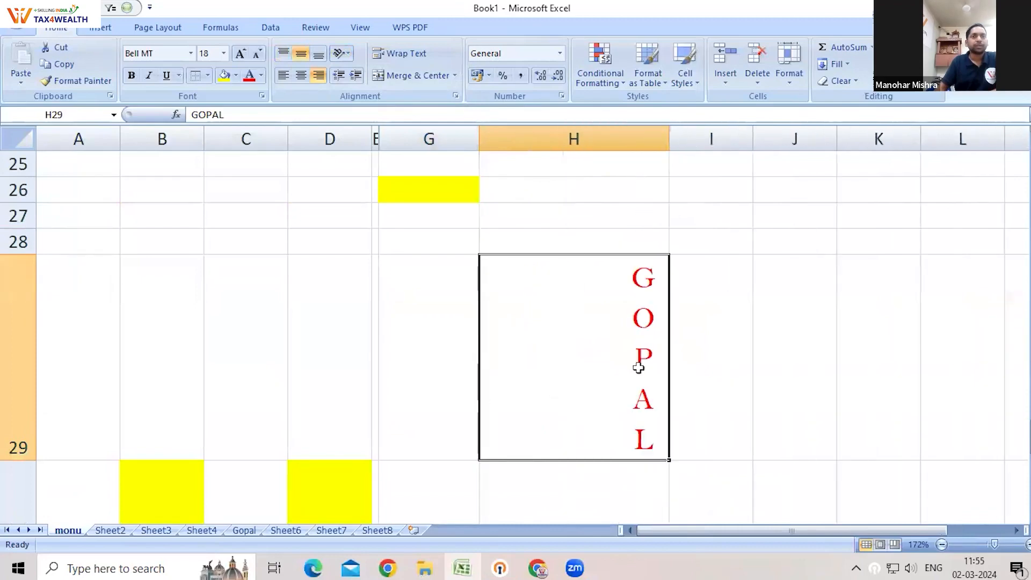
click(739, 354)
click(583, 355)
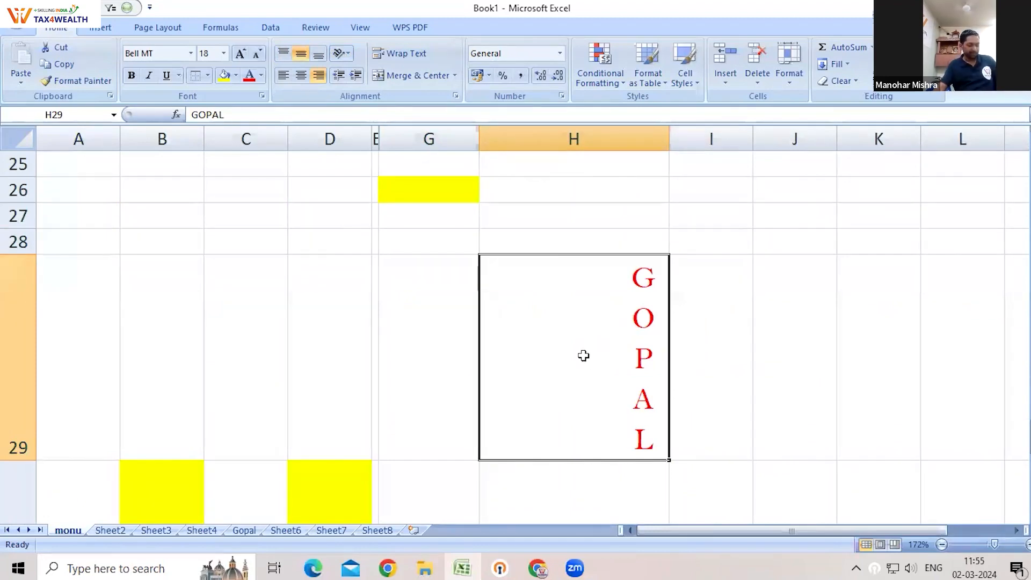
Undo the column resizing, the move to H29, and the middle alignment and vertical orientation of the text.
key(ctrl+z)
key(ctrl+z)
key(ctrl+z)
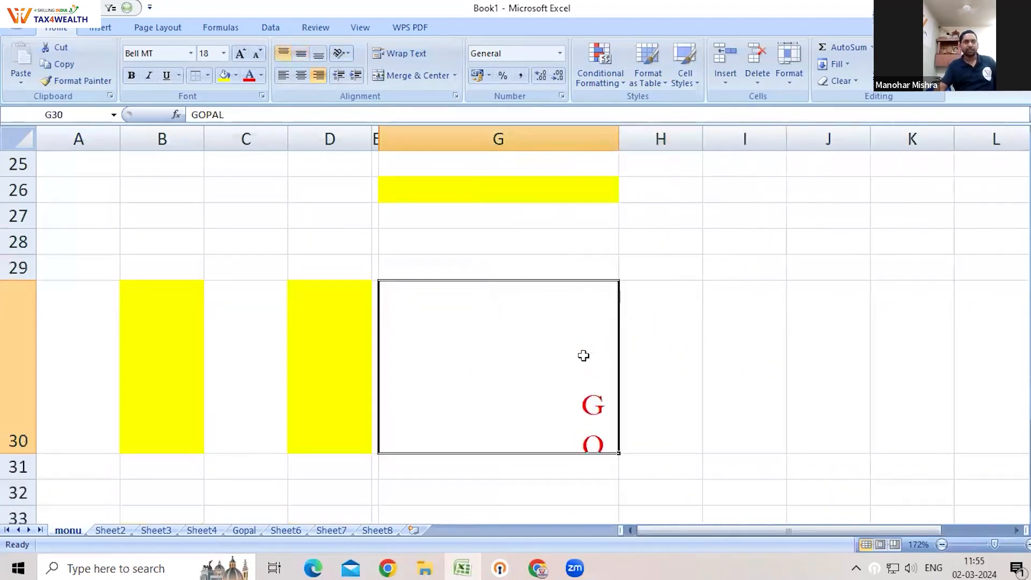
key(ctrl+z)
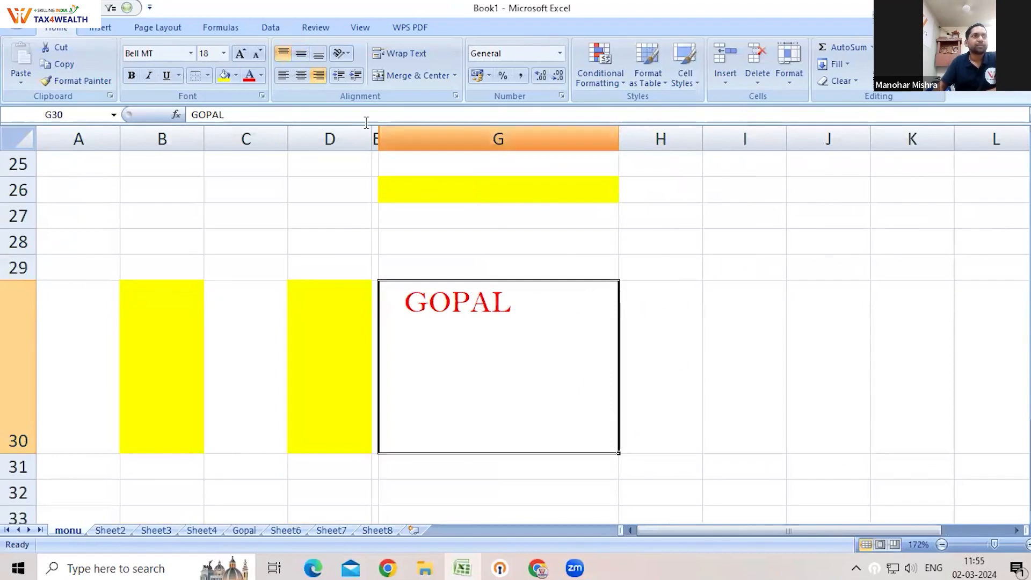
Set the orientation of the text in G30 to Vertical Text and its vertical alignment to middle.
click(349, 53)
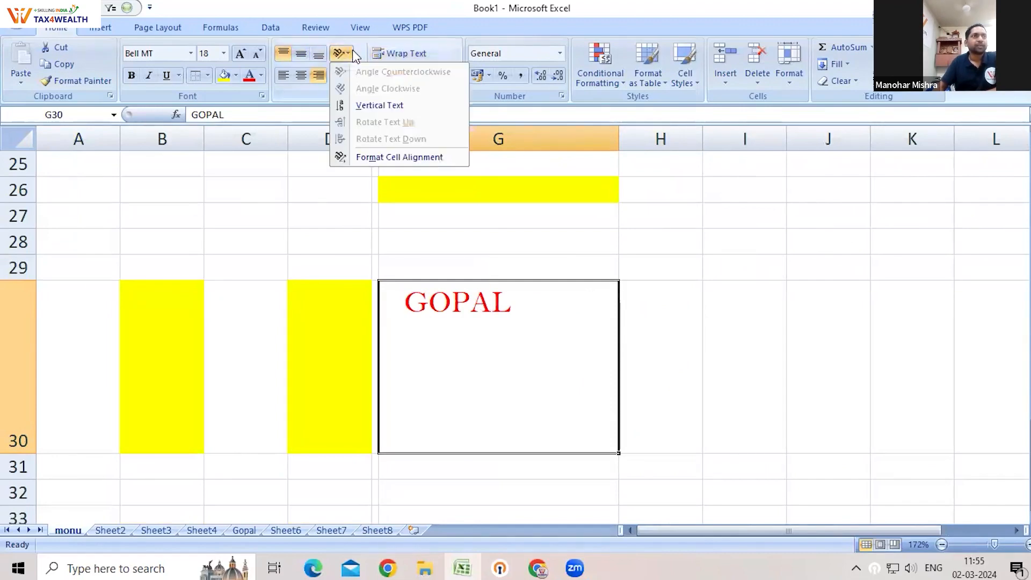
click(381, 106)
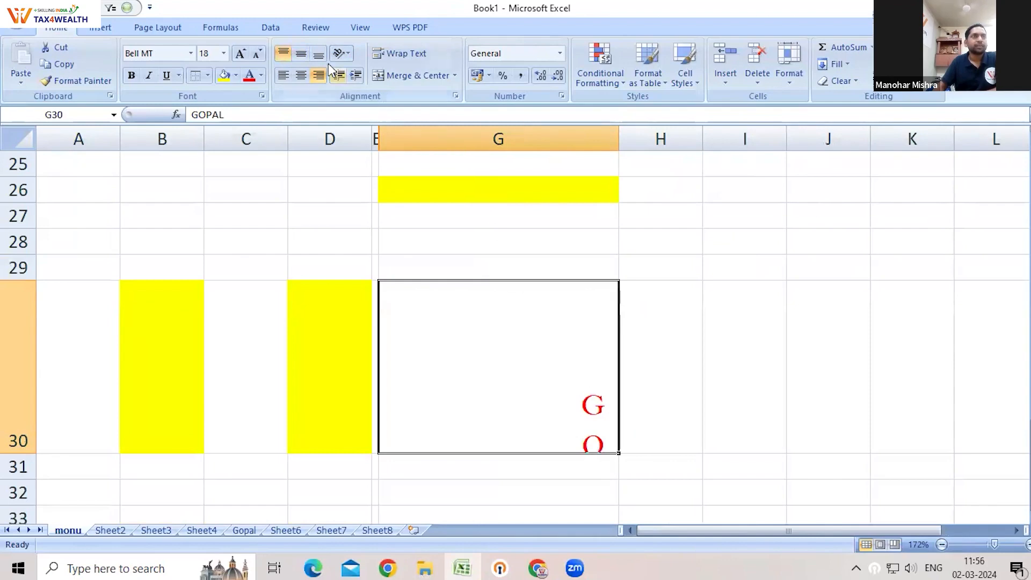
click(301, 54)
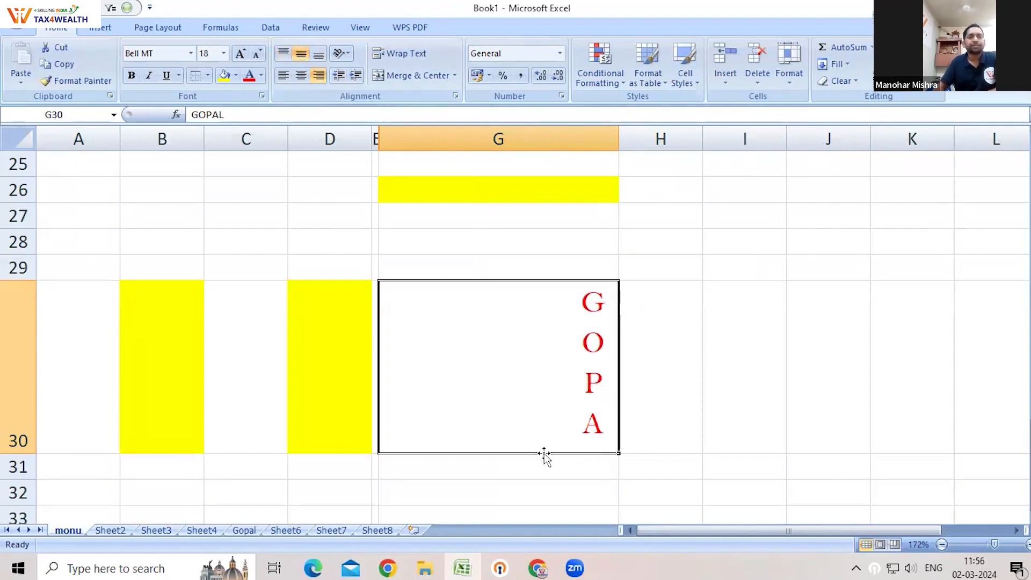
Set the text orientation in G30 to -45 degrees through the cell alignment settings.
click(347, 53)
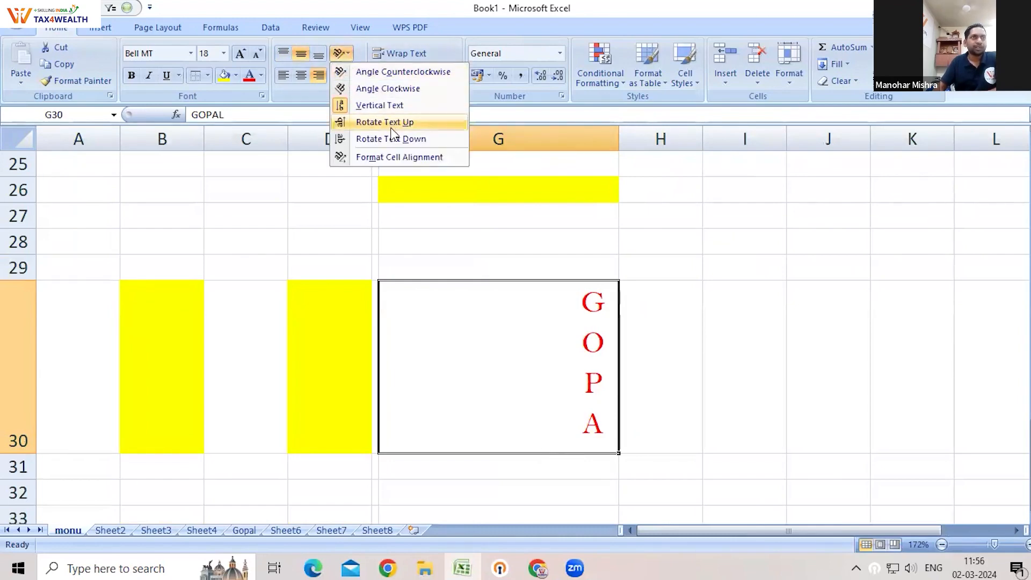
click(392, 157)
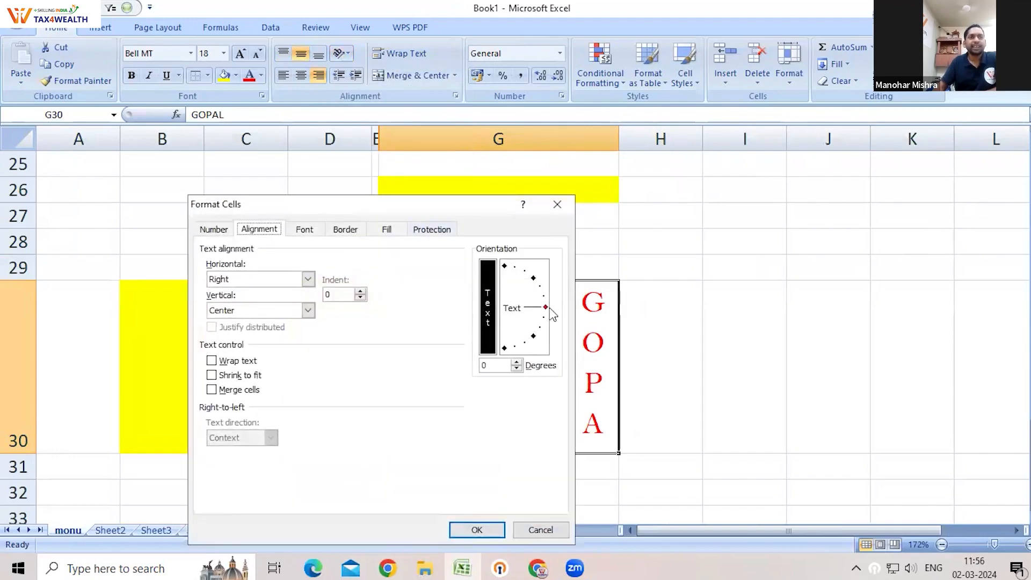
click(533, 337)
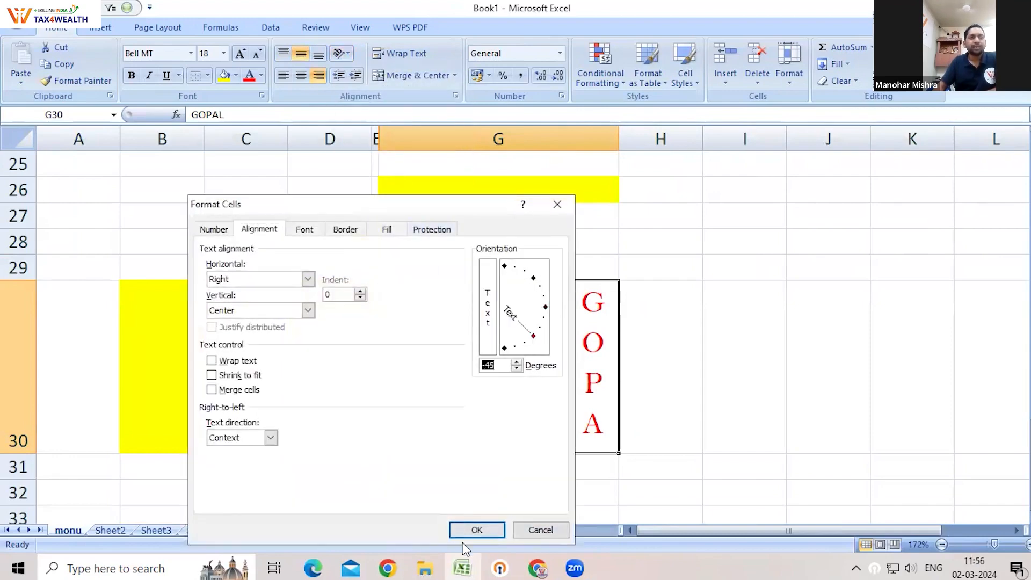
click(476, 529)
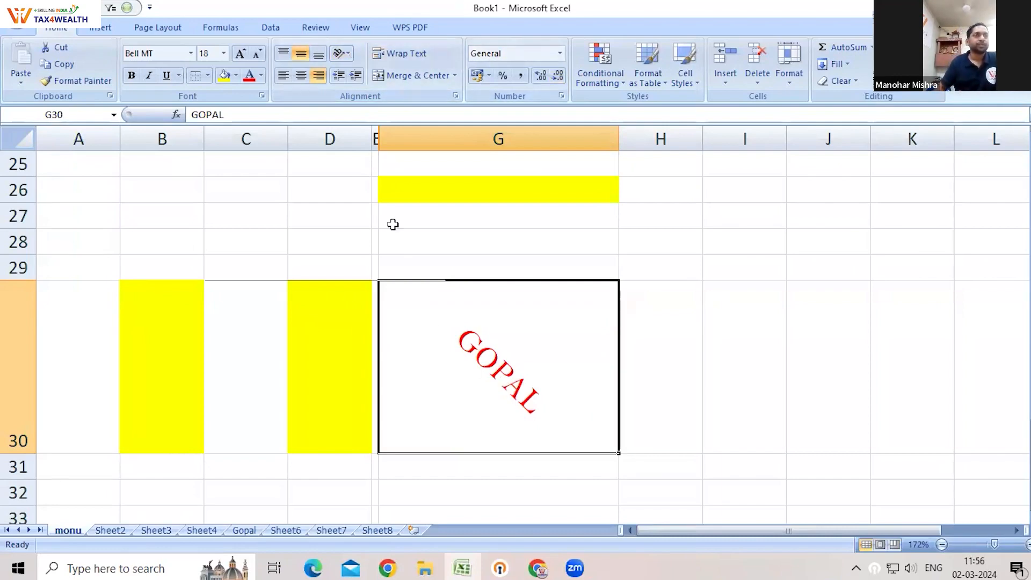
Change the orientation of the text in G30 to Rotate Text Up.
click(348, 54)
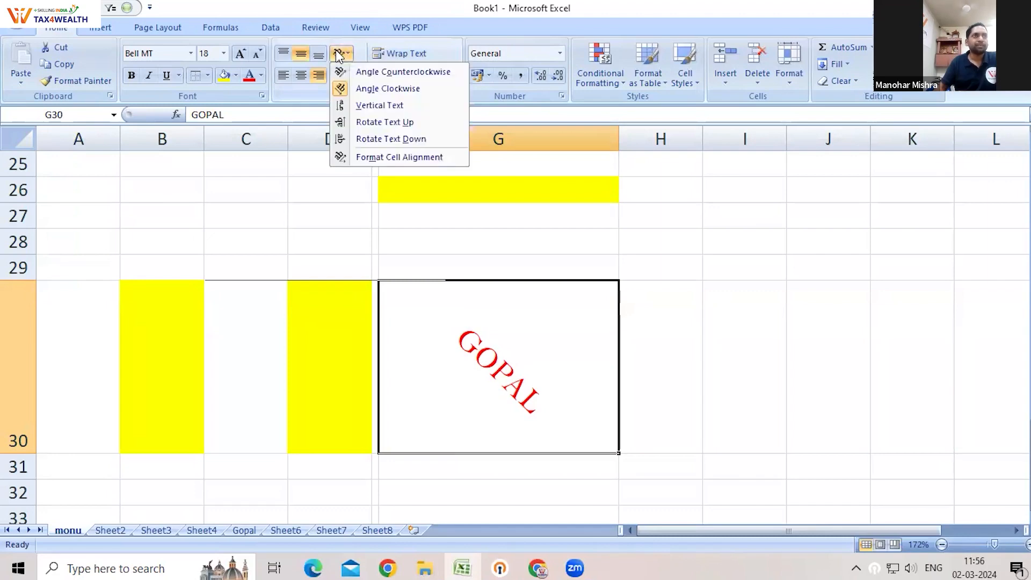
click(370, 124)
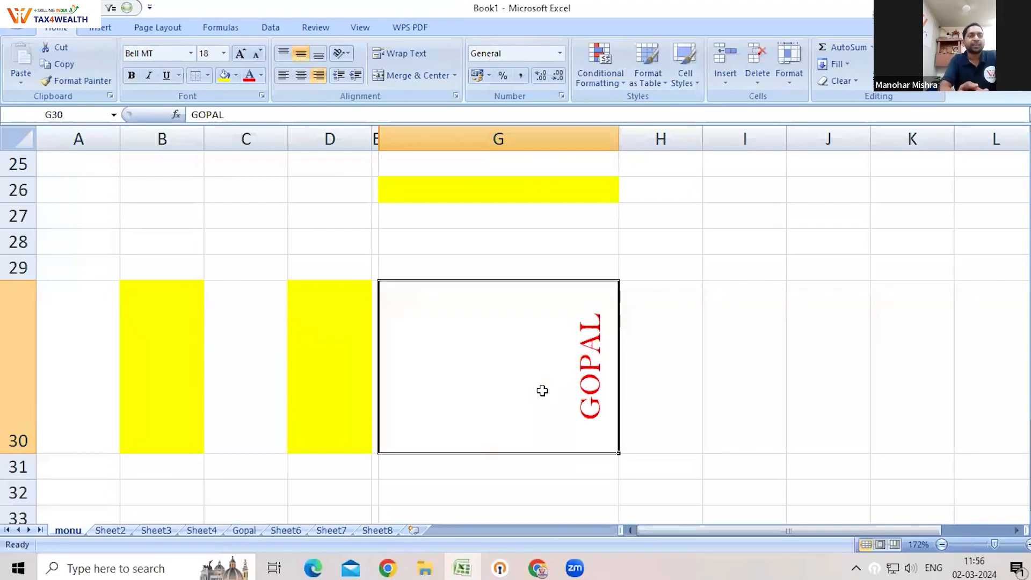
Enter the same name as in G30 into cell I27 with default formatting, for comparison with the rotated text.
click(732, 214)
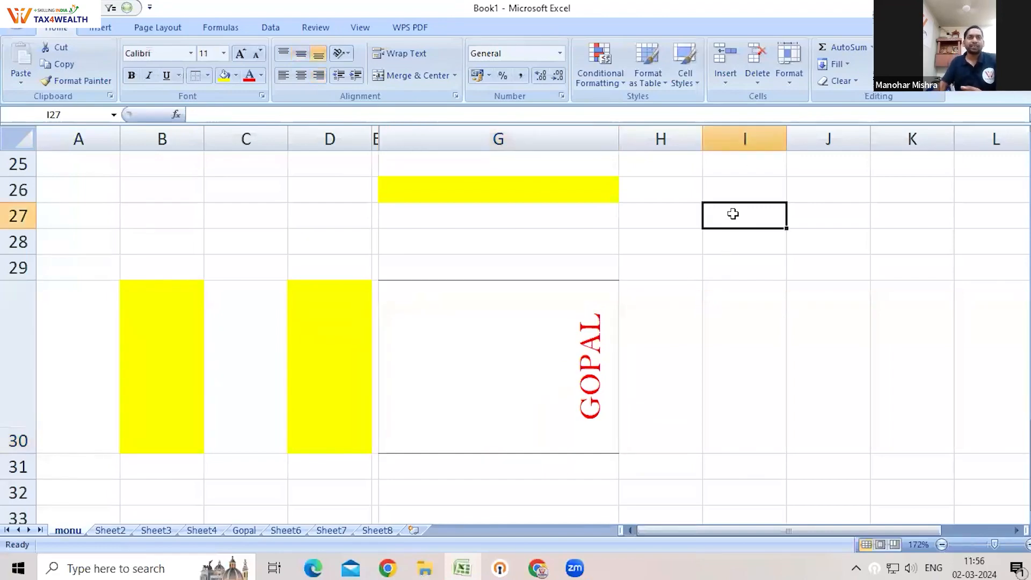
text(GOPAL)
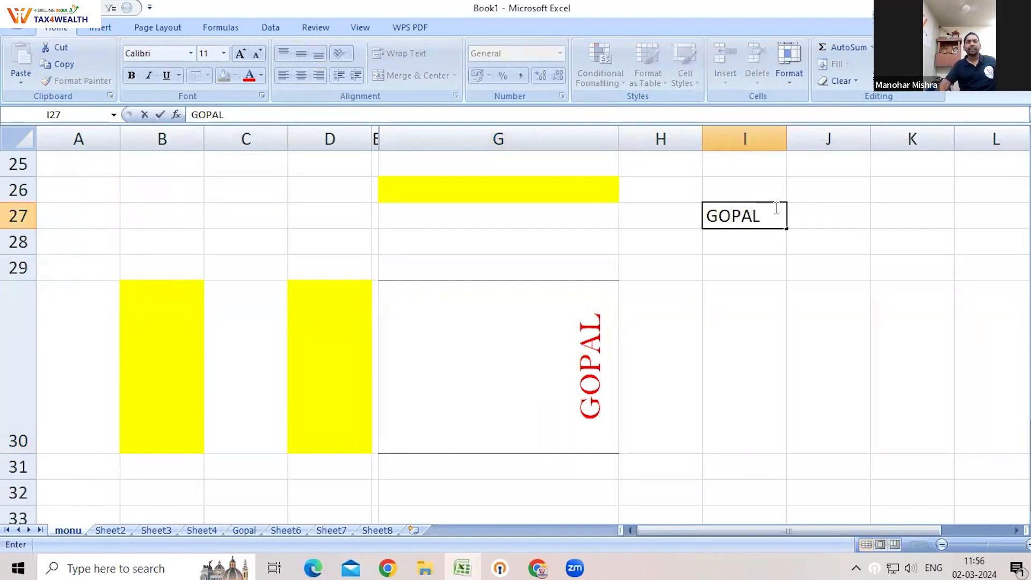
click(831, 267)
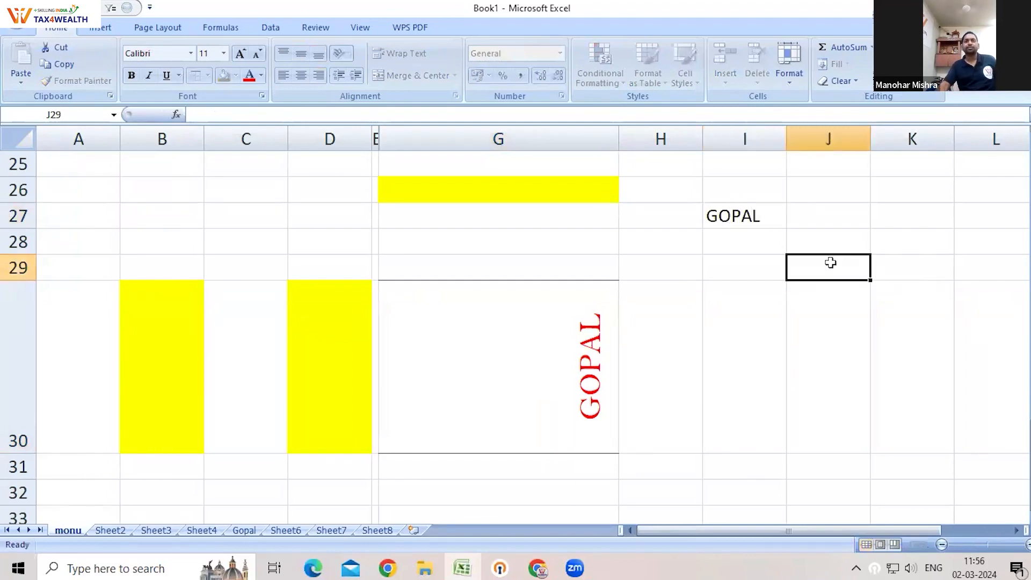
click(548, 350)
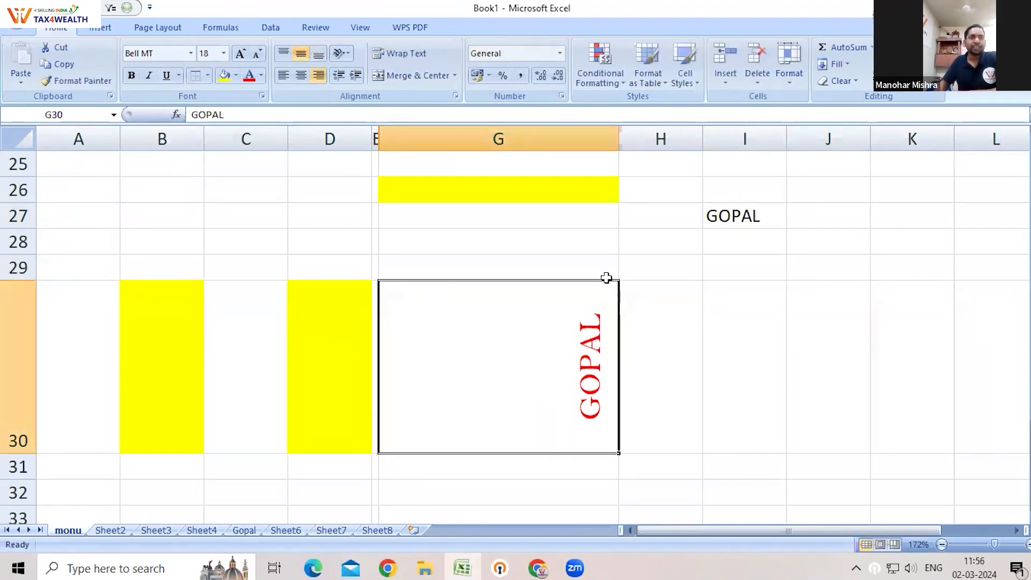
click(735, 219)
click(825, 216)
click(730, 216)
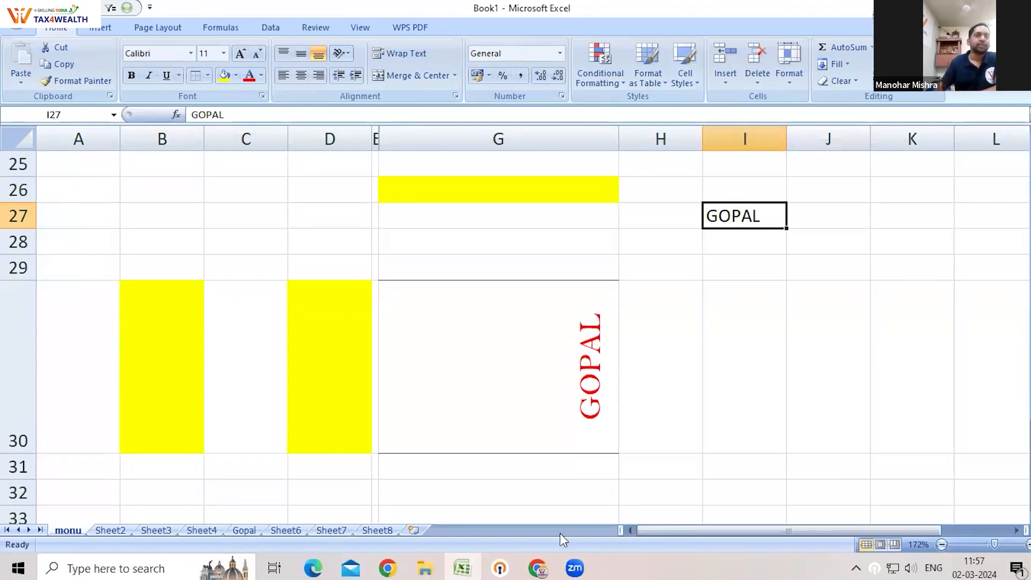
Return the text in G30 to horizontal by setting its orientation to 0 degrees in the cell alignment settings.
click(544, 409)
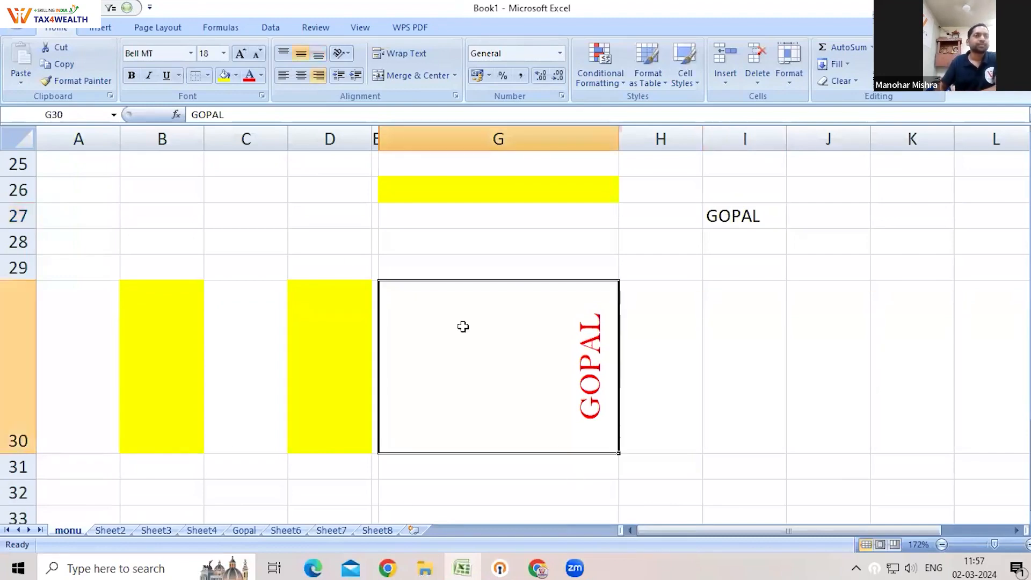
click(349, 53)
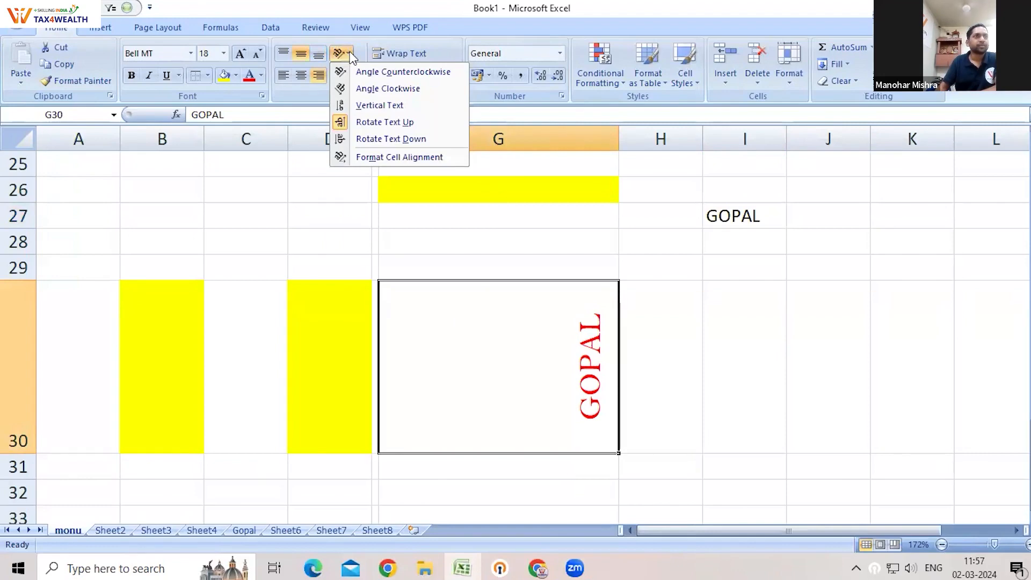
click(414, 157)
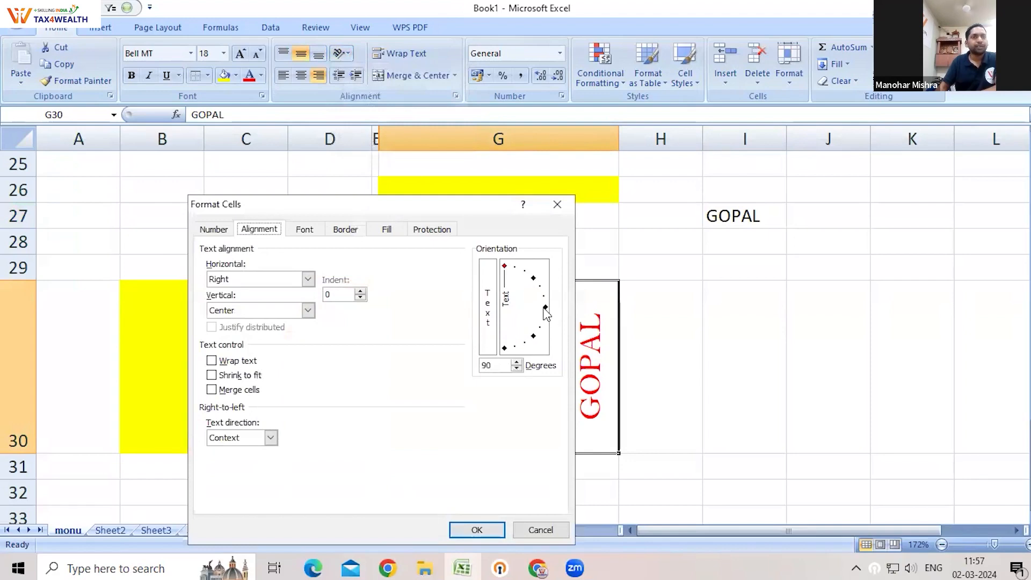
click(545, 307)
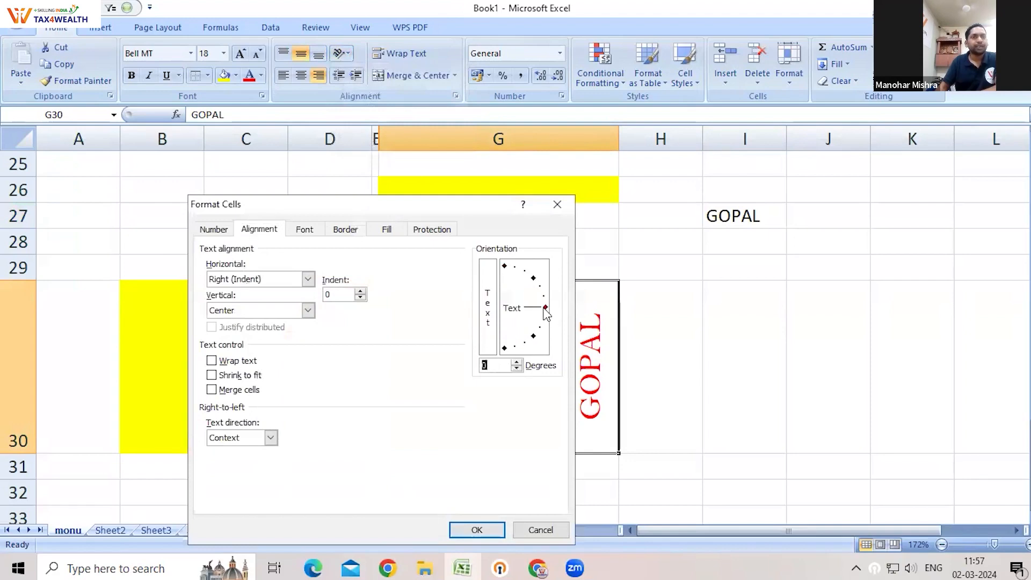
click(473, 530)
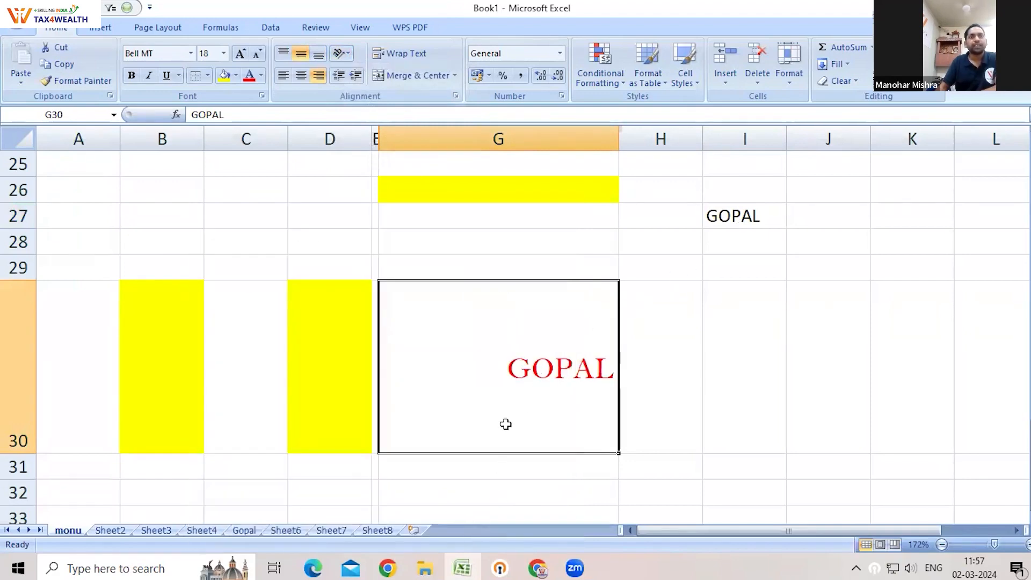
click(745, 217)
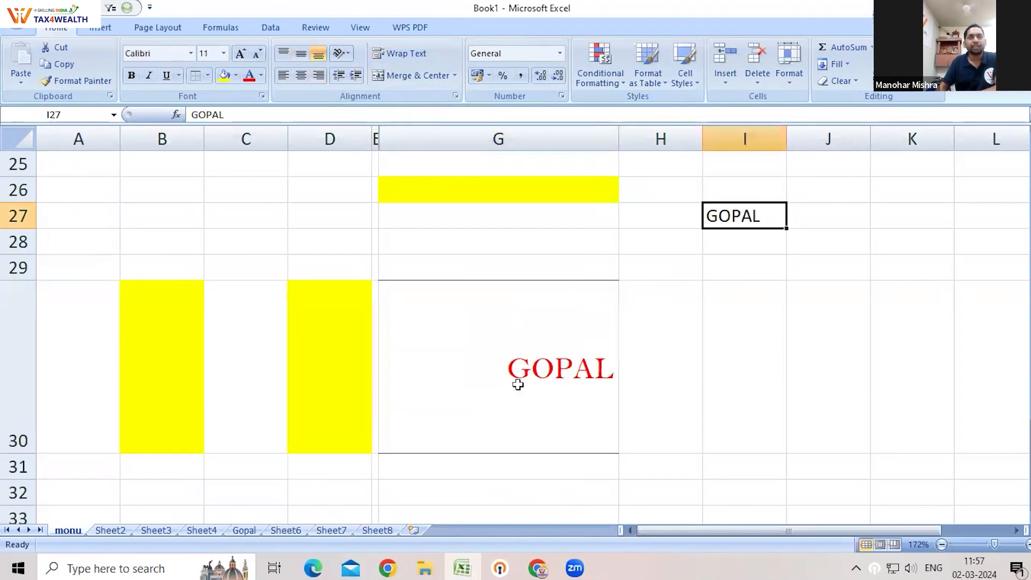
click(542, 371)
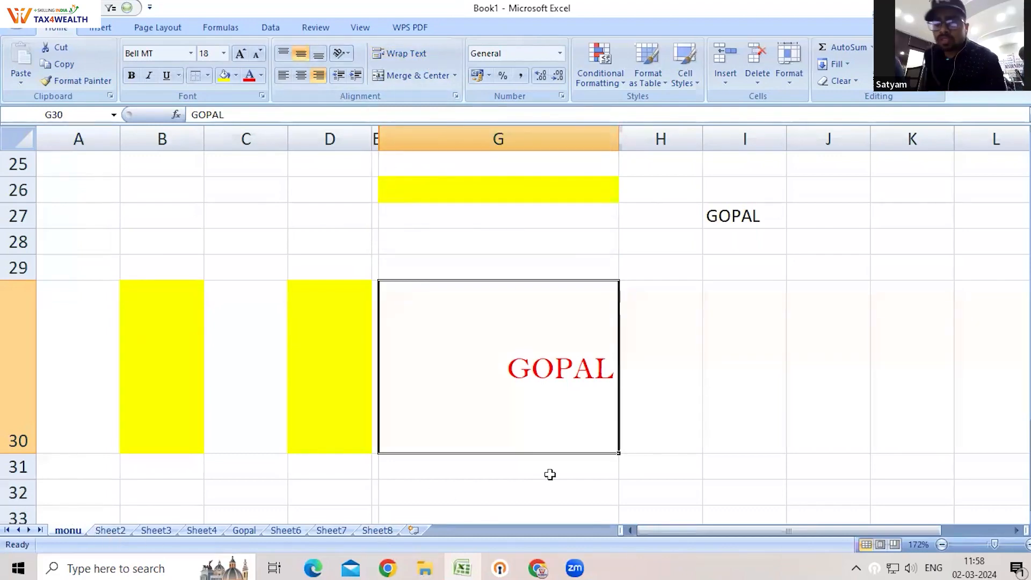
click(793, 443)
click(425, 462)
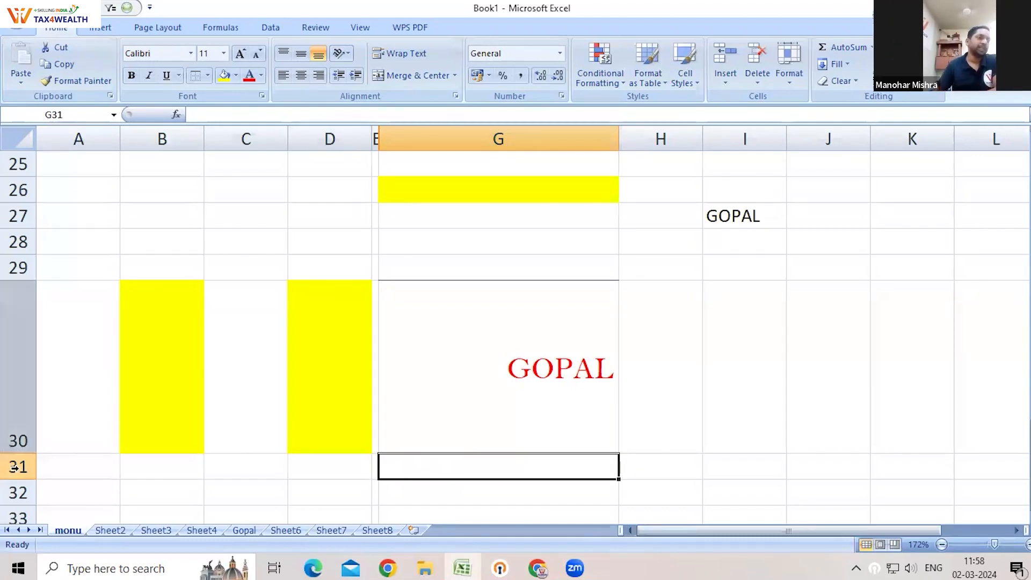
Switch to the blank worksheet Sheet2 and enlarge its view to 160%.
click(105, 522)
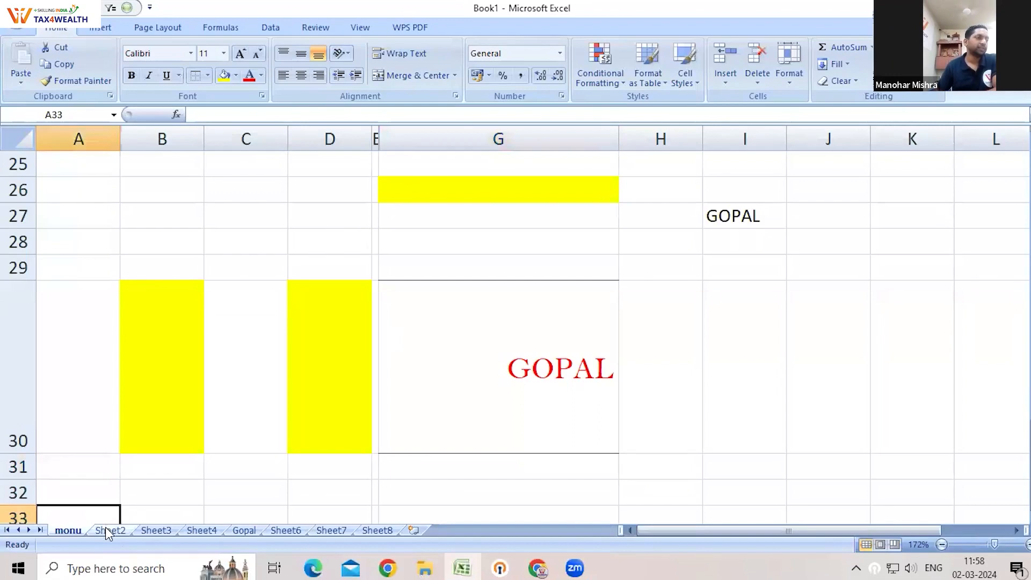
click(105, 527)
click(61, 258)
click(138, 200)
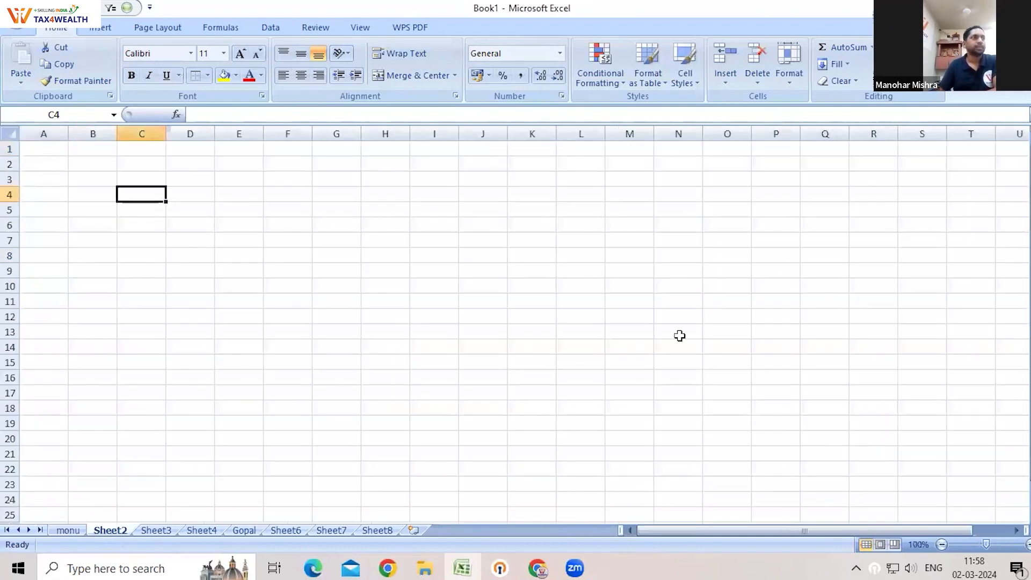
click(994, 542)
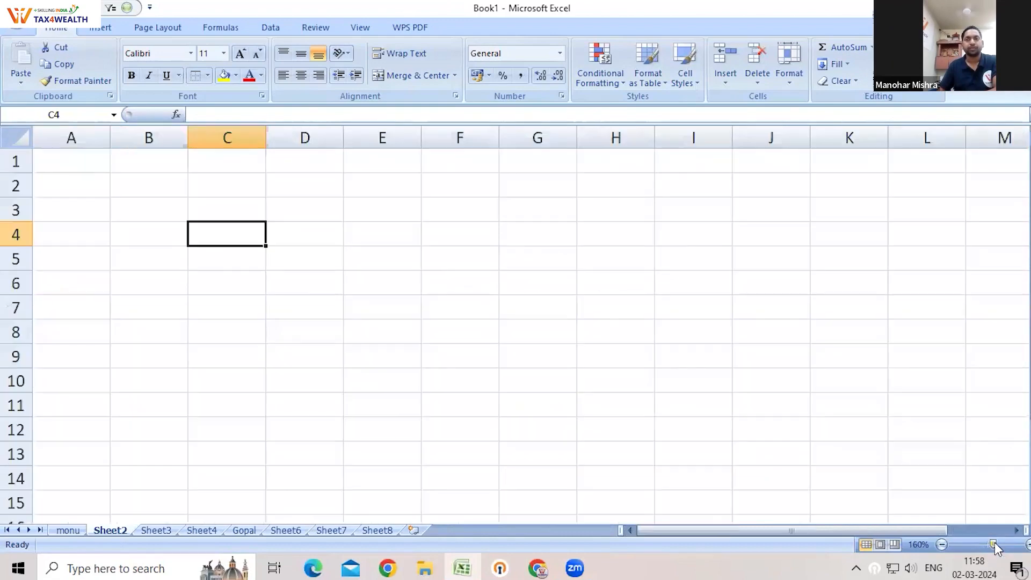
Enter the word YOU followed by a long run of repeated U's into cell B3 so the text overflows the neighbouring columns.
click(203, 272)
click(145, 203)
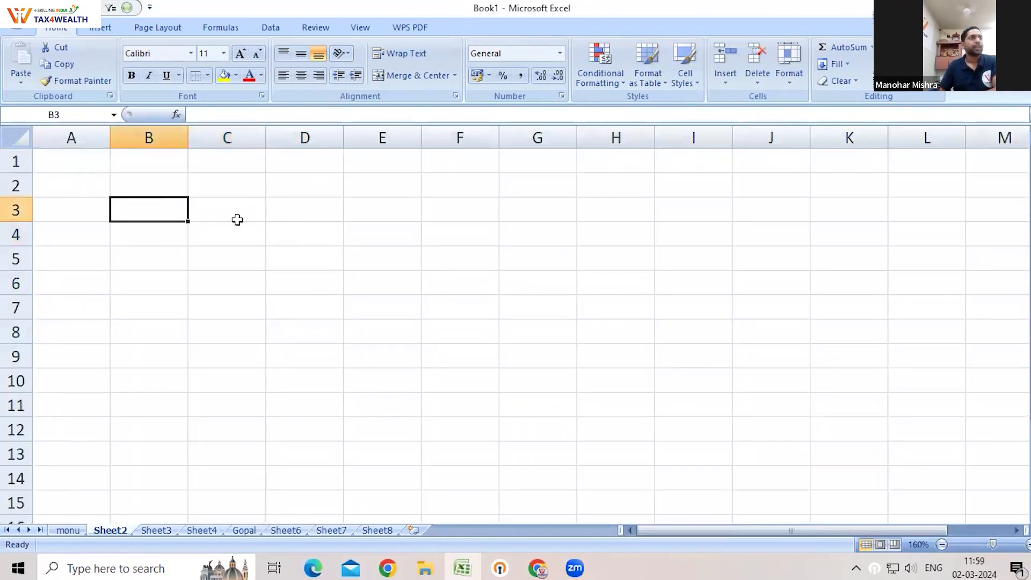
click(232, 217)
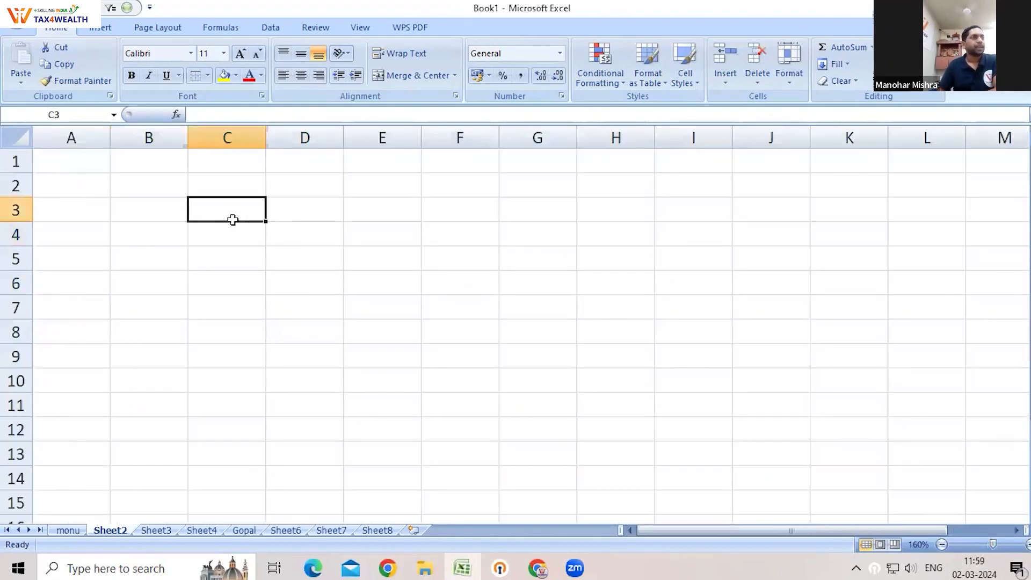
click(153, 213)
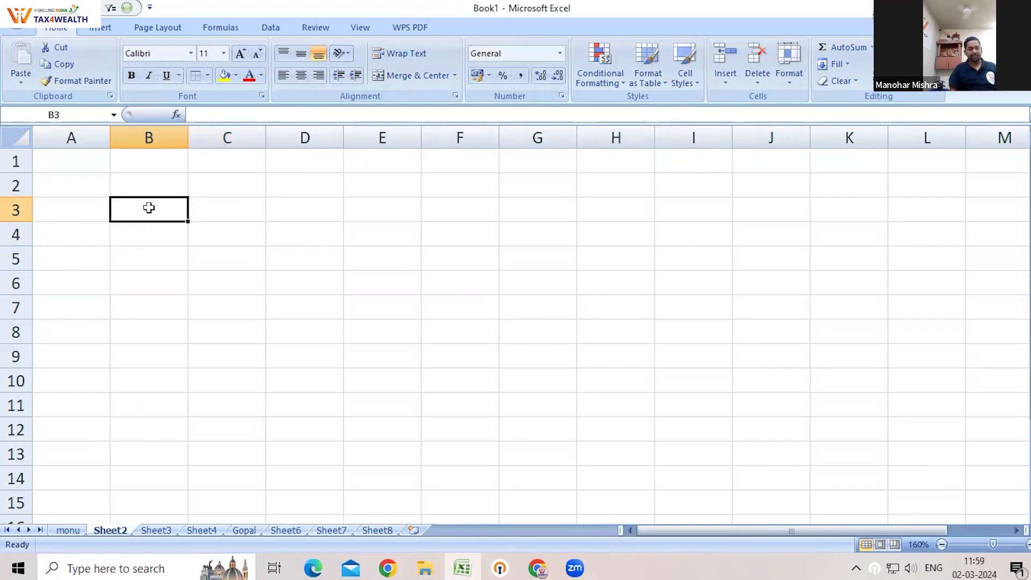
text(U)
key(BackSpace)
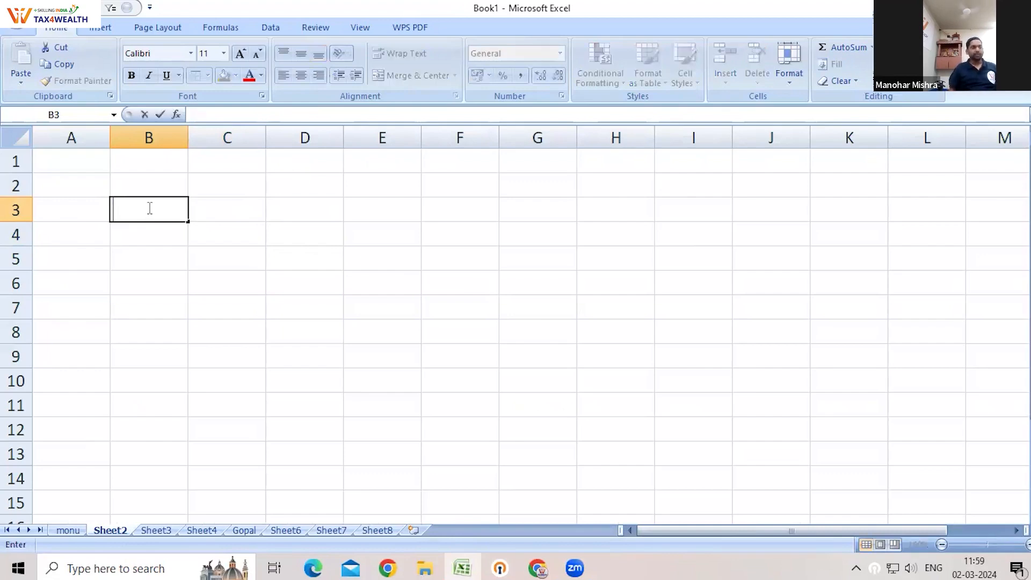
text(Y)
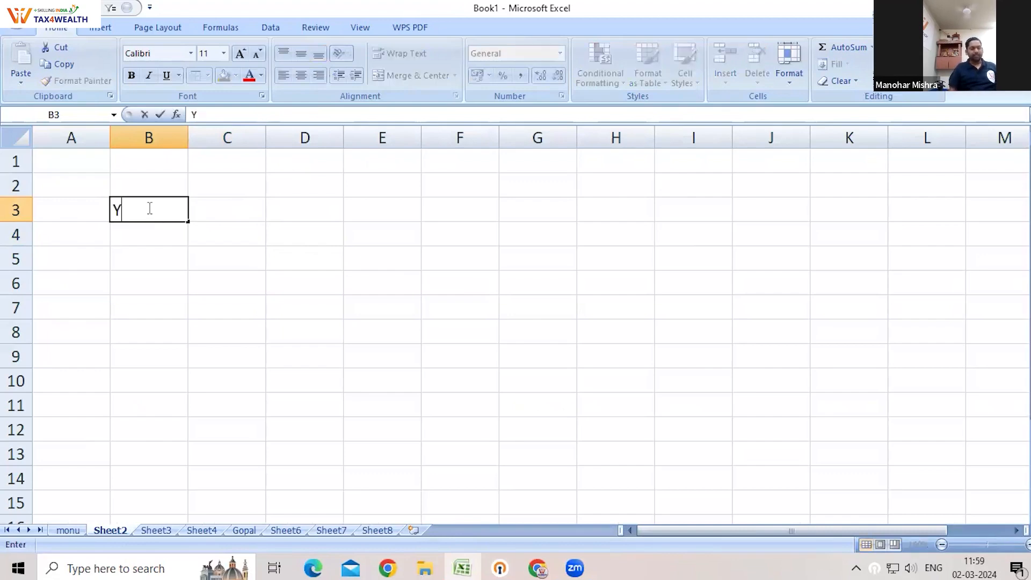
text(U)
key(BackSpace)
text(OUUU)
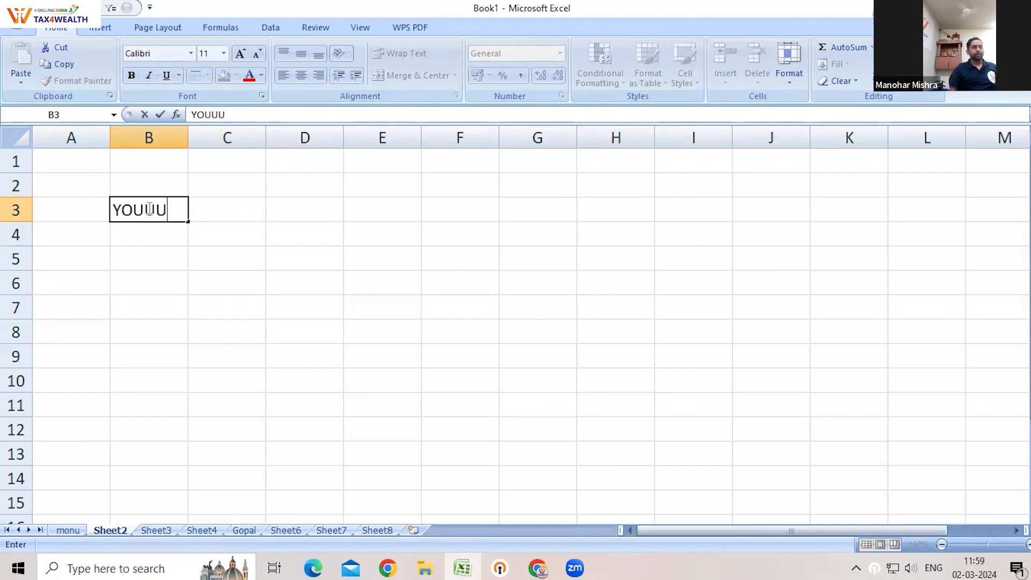
text(UUUUUUUUUUUUUUUUUUUUUUUUUUUUUUUUUUUUUU)
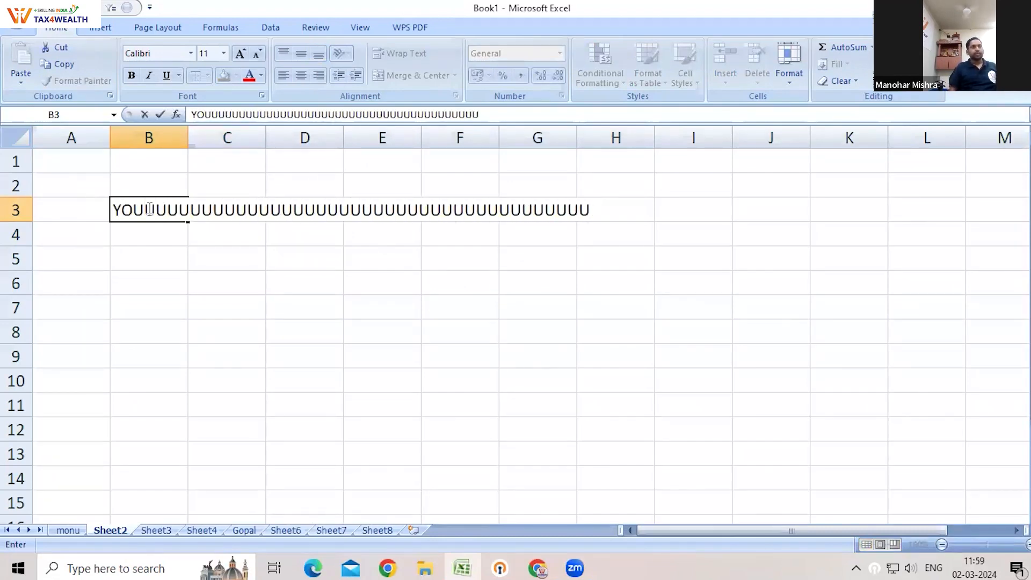
click(558, 414)
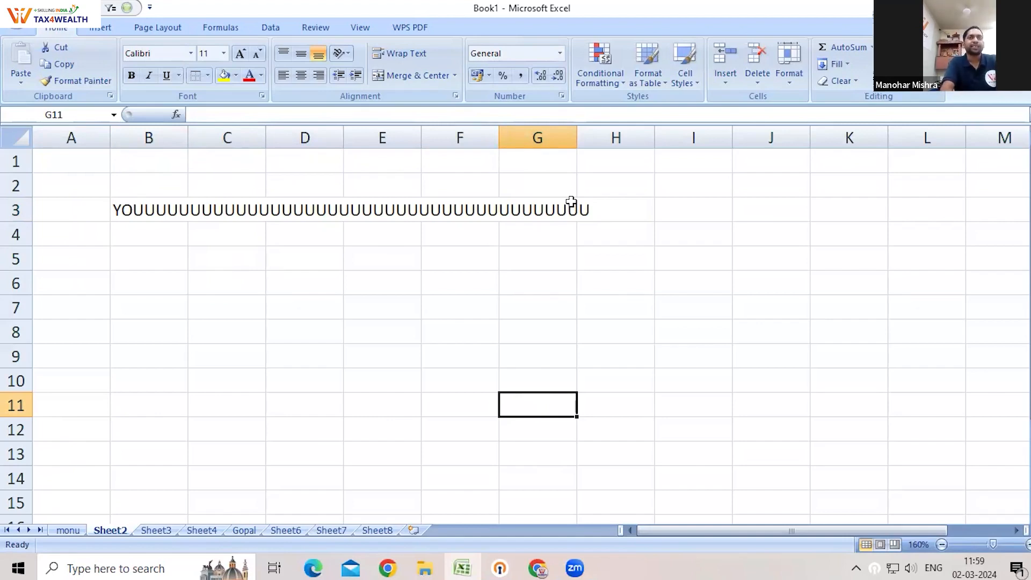
click(768, 234)
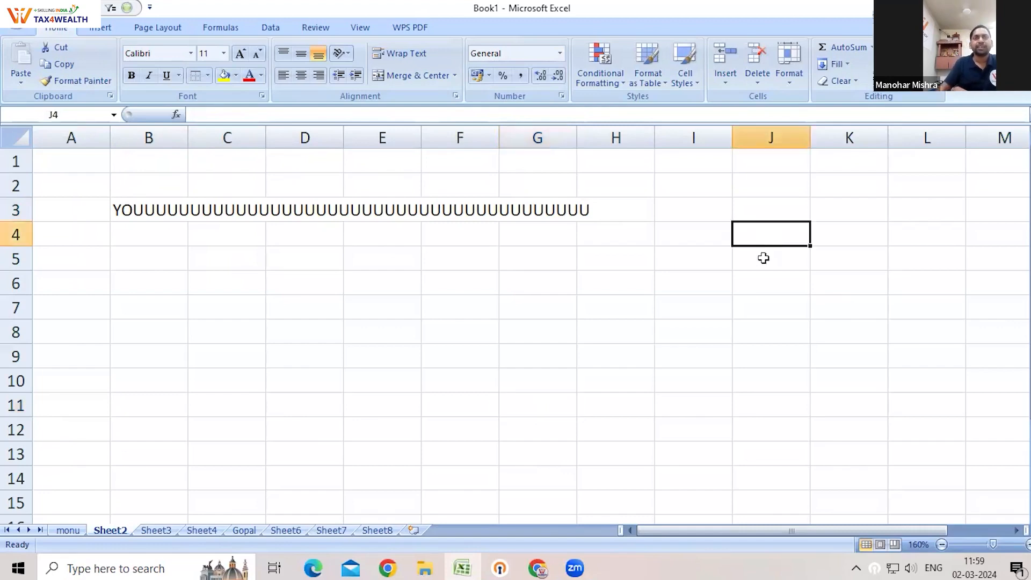
click(765, 279)
click(771, 301)
click(710, 307)
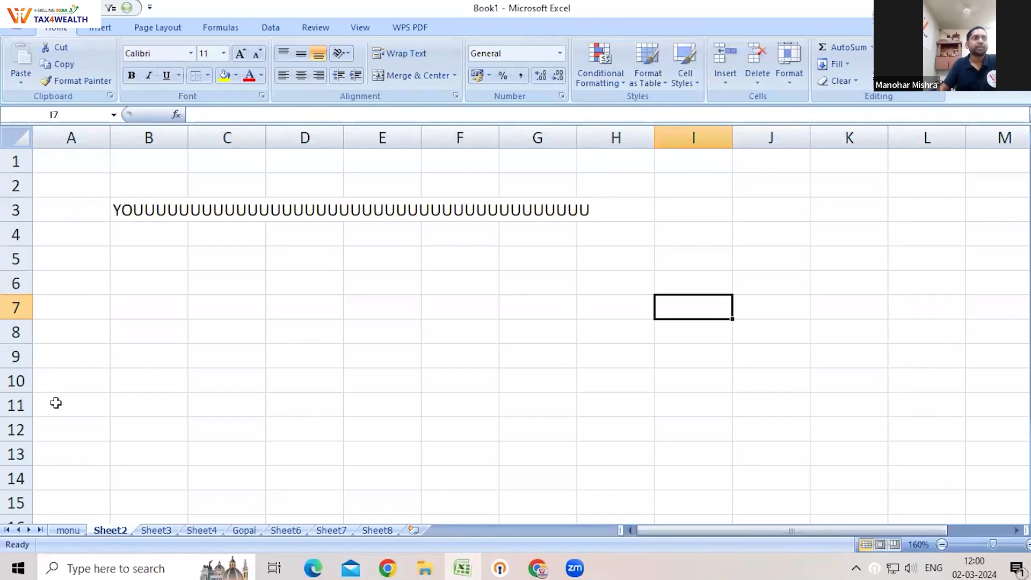
AutoFit column B to the long text in B3, and undo the width change.
double_click(188, 136)
click(348, 326)
click(272, 210)
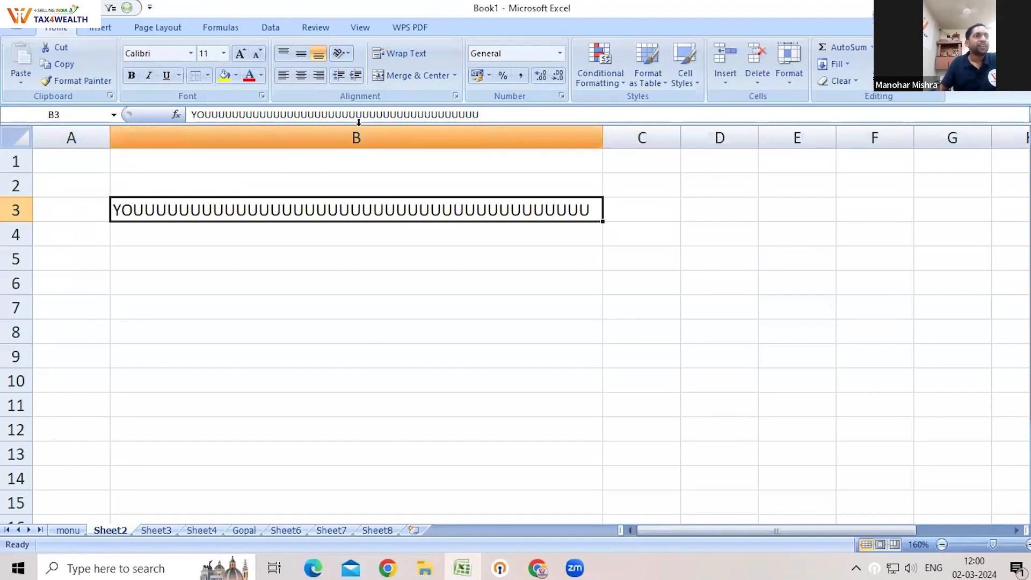
click(369, 141)
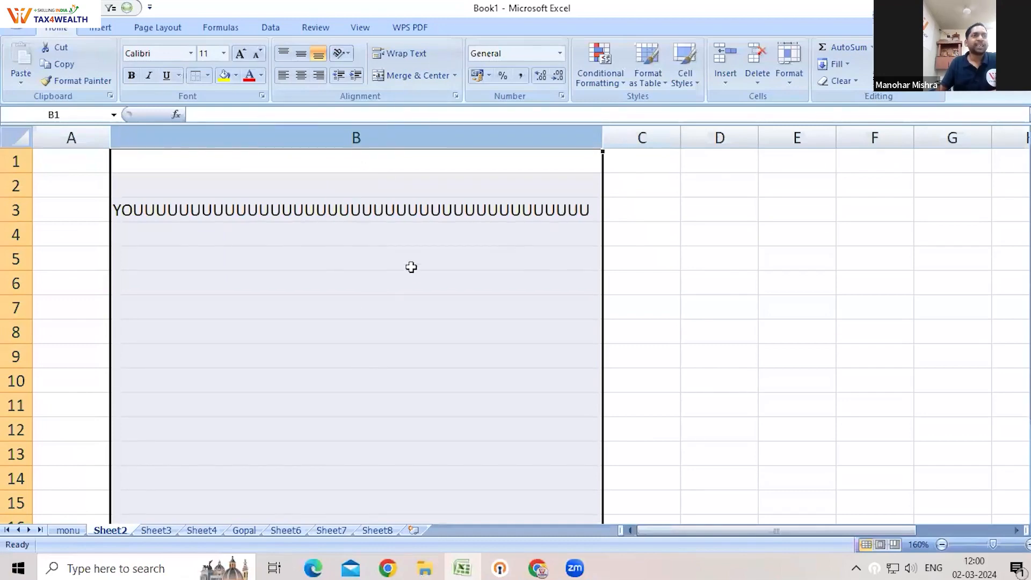
click(66, 136)
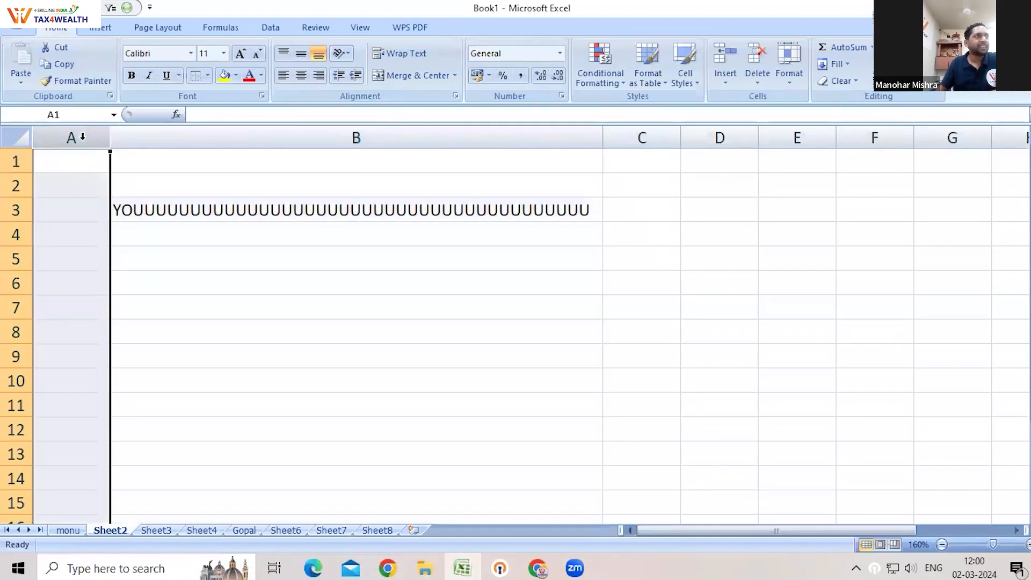
click(326, 136)
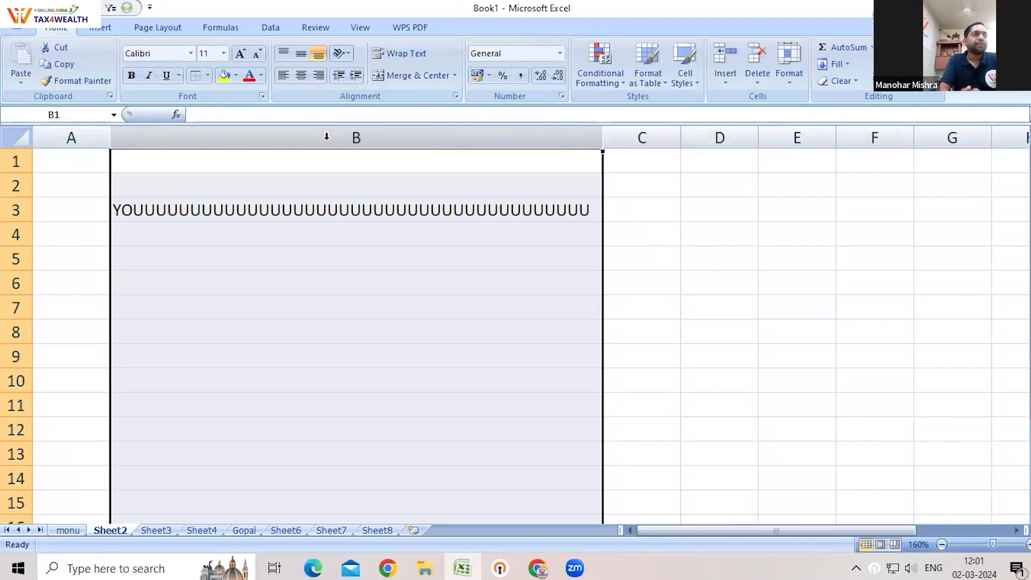
click(213, 206)
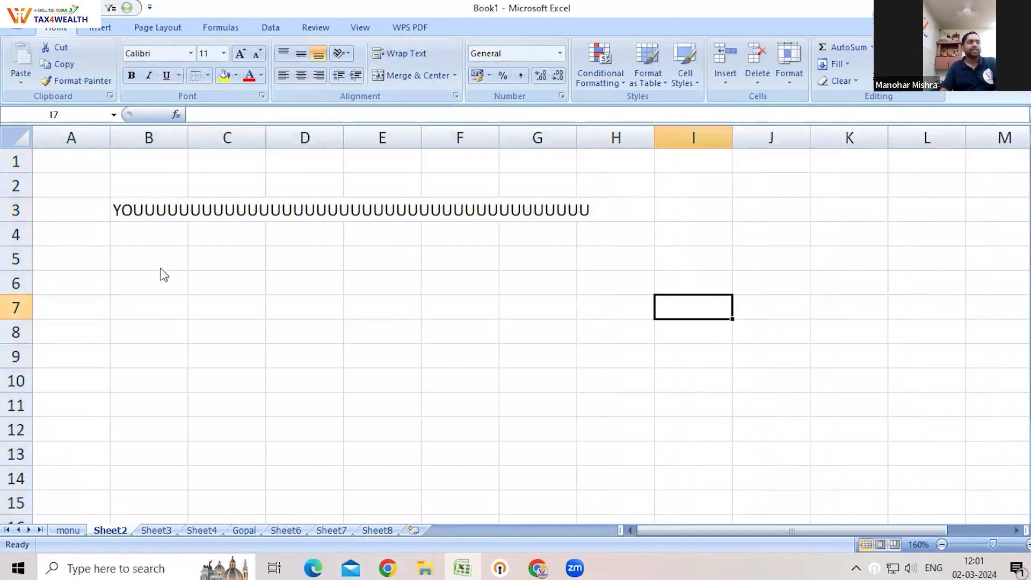
Wrap the long text in cell B3 so it stays within the column's width.
click(149, 210)
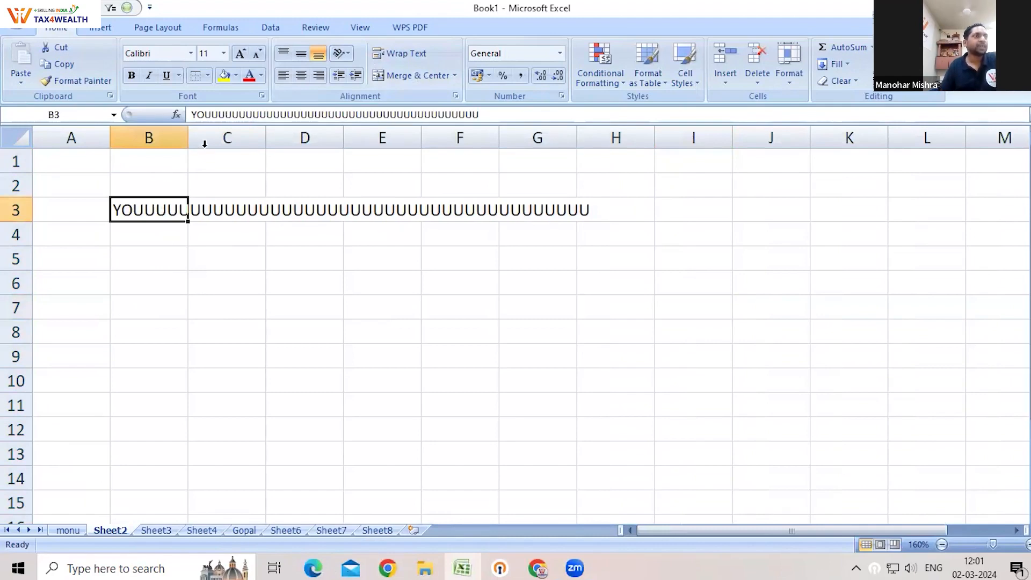
click(408, 54)
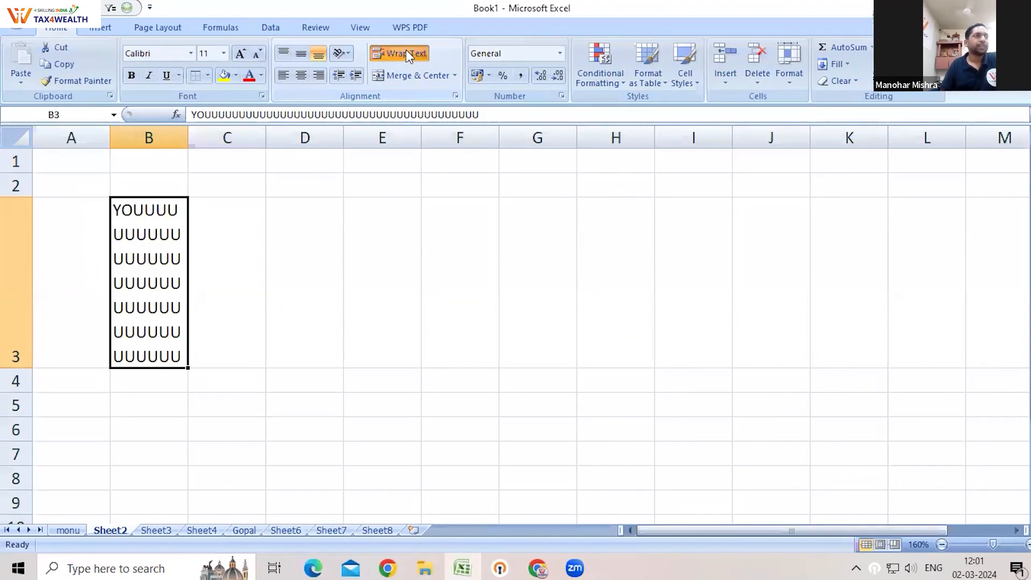
click(143, 132)
click(227, 129)
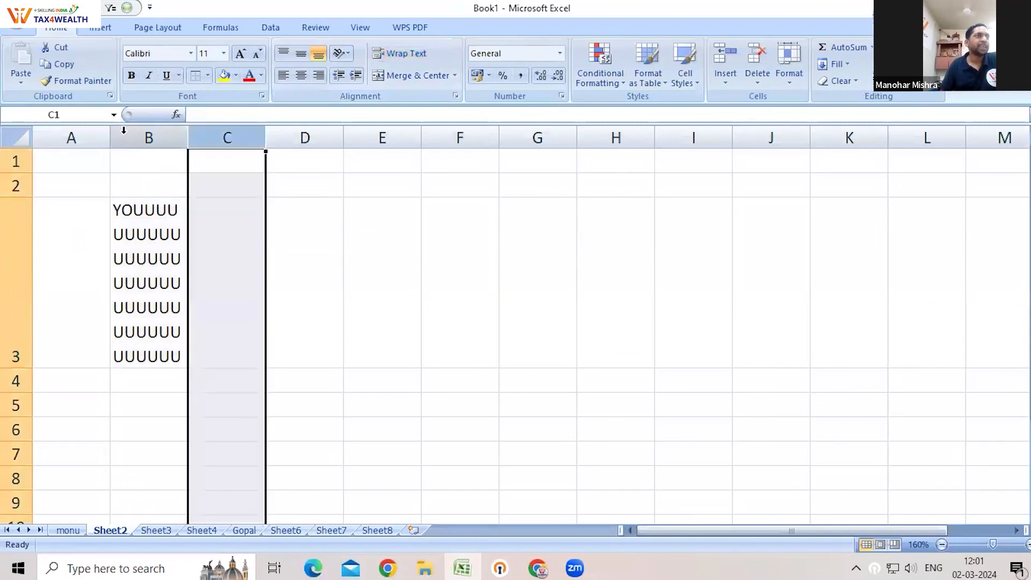
click(166, 132)
click(223, 128)
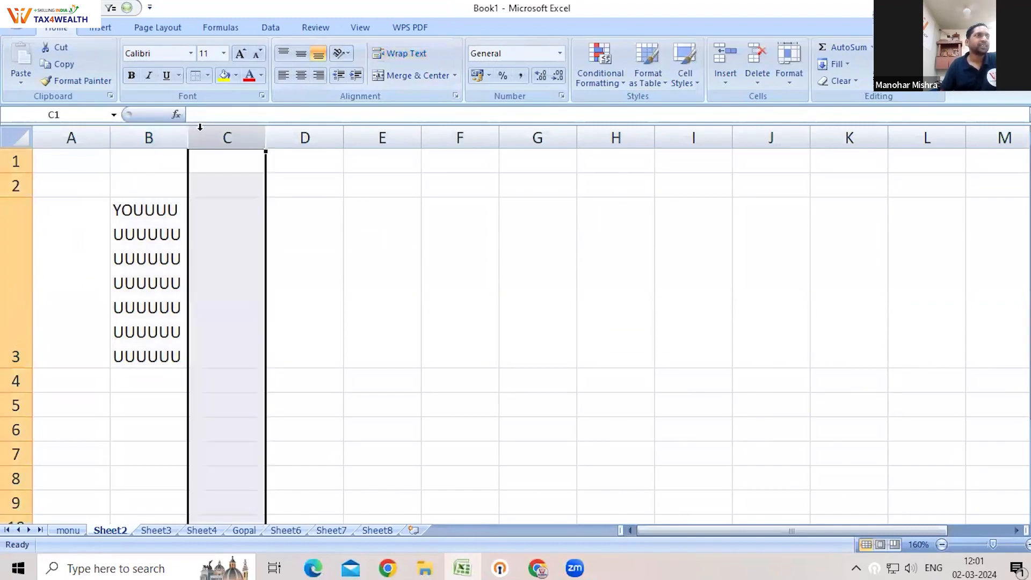
click(90, 127)
click(171, 132)
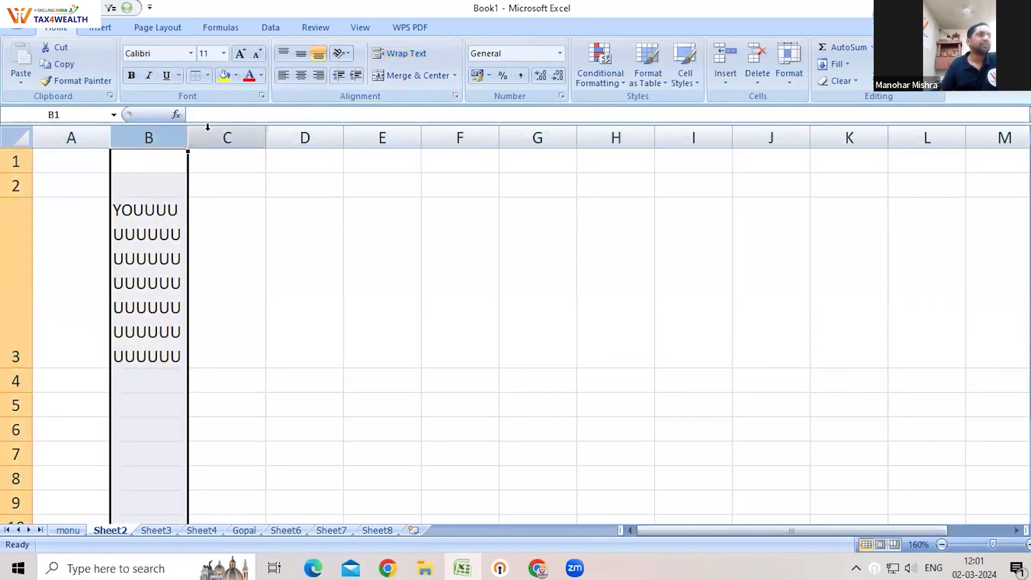
click(236, 131)
click(329, 137)
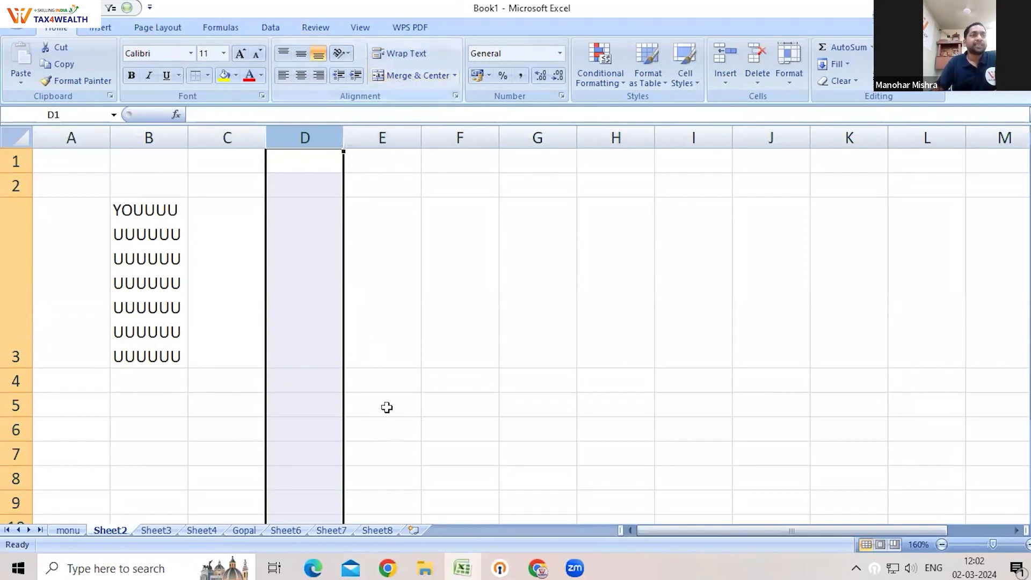
Merge and center the blank range D15:J21 into a single cell.
scroll(524, 419, down, 4)
drag(456, 210, 892, 419)
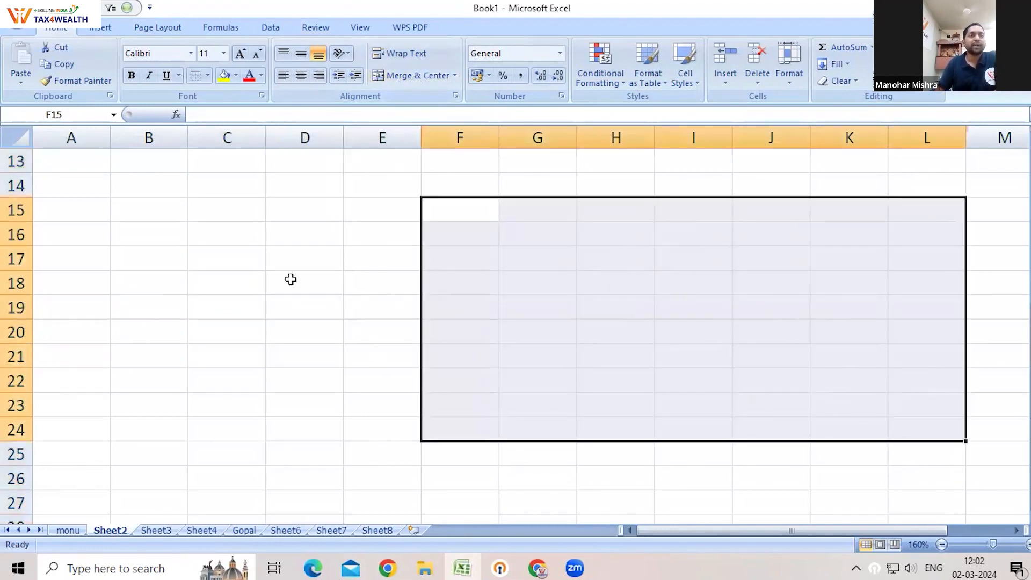
click(290, 278)
click(475, 239)
click(799, 257)
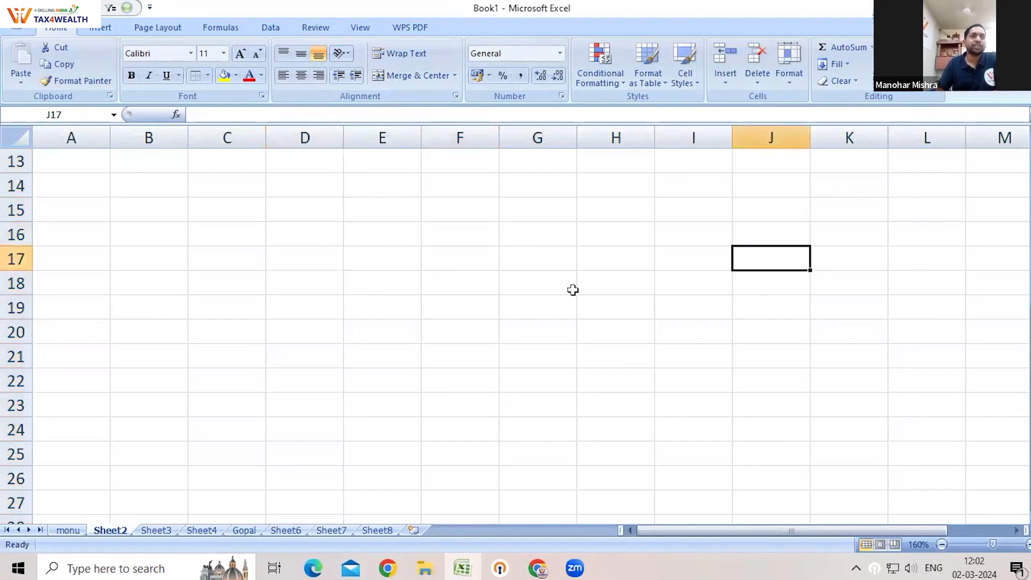
drag(304, 215, 773, 370)
click(410, 81)
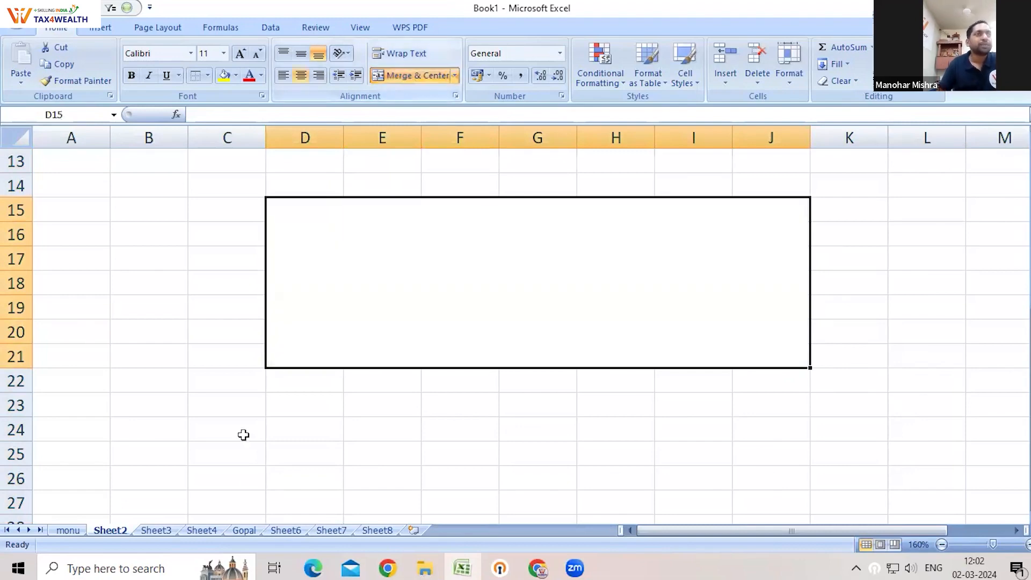
drag(455, 412, 451, 421)
click(530, 286)
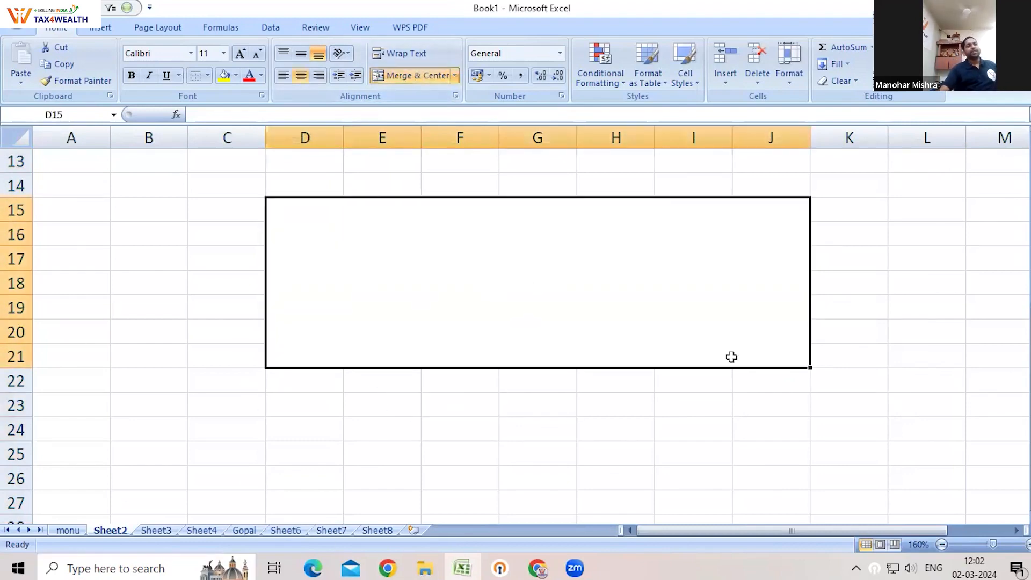
click(494, 430)
click(495, 319)
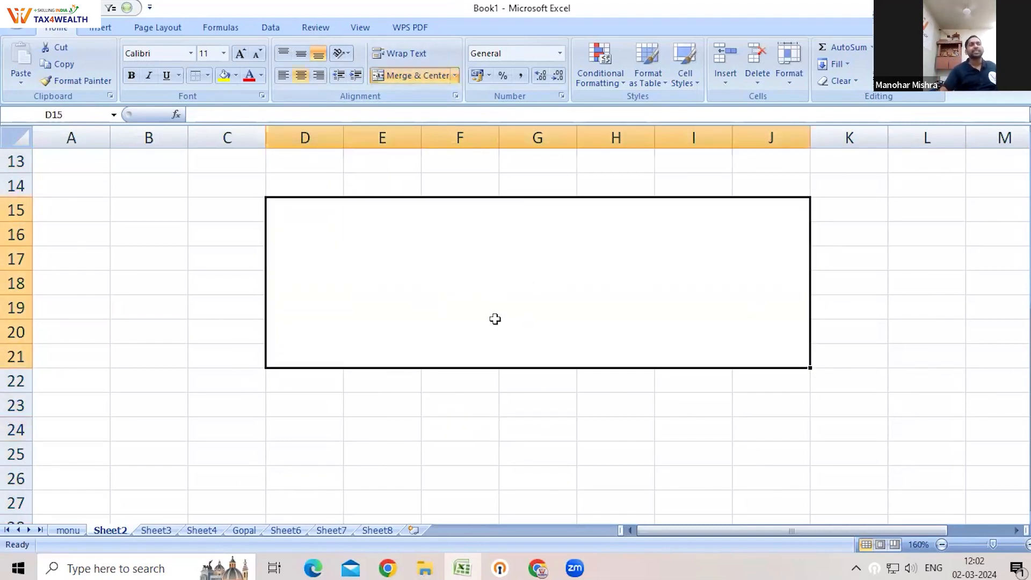
Fill the merged cell D15:J21 with yellow, and undo the fill.
click(224, 76)
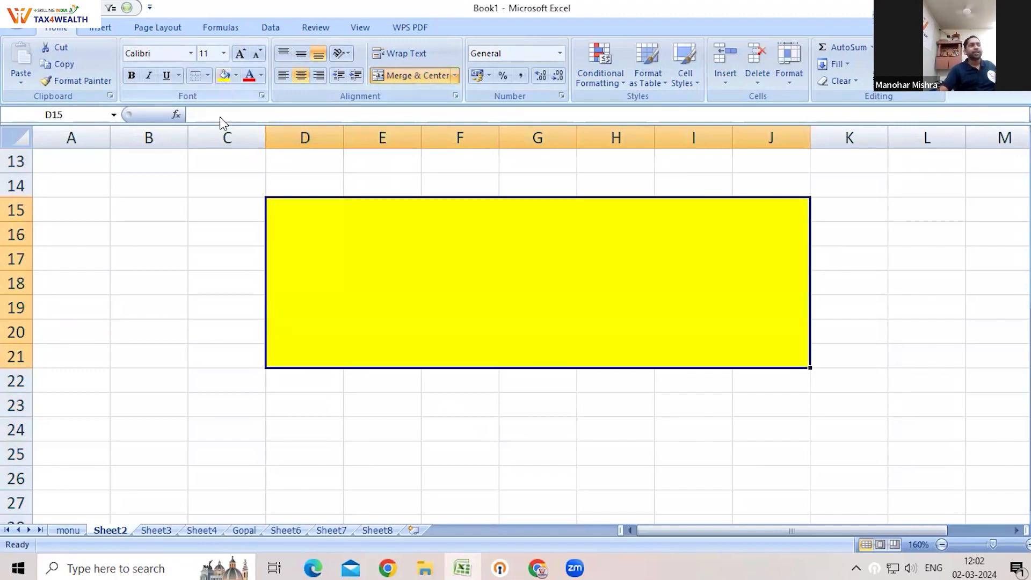
click(230, 565)
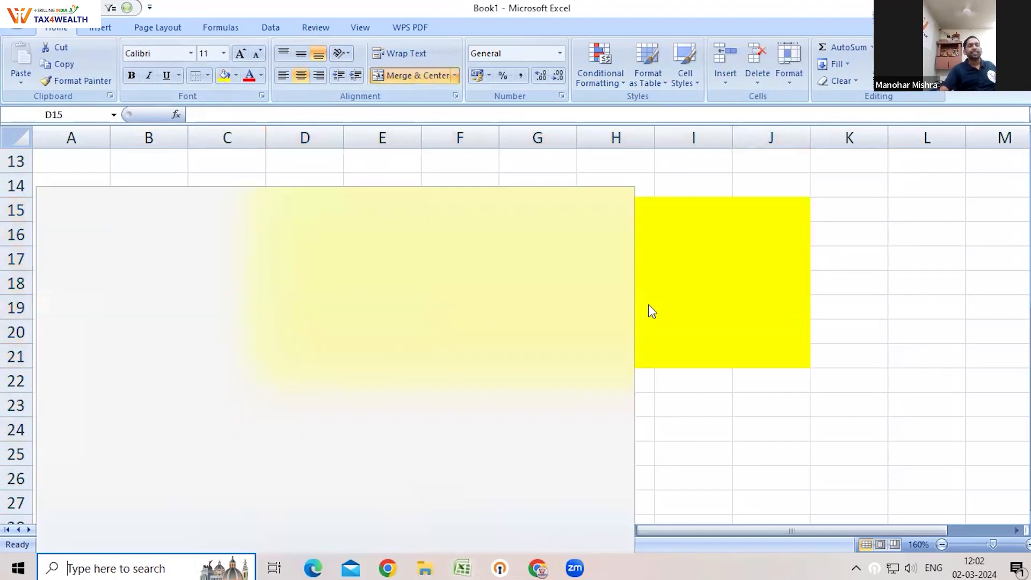
click(681, 299)
click(836, 267)
click(666, 273)
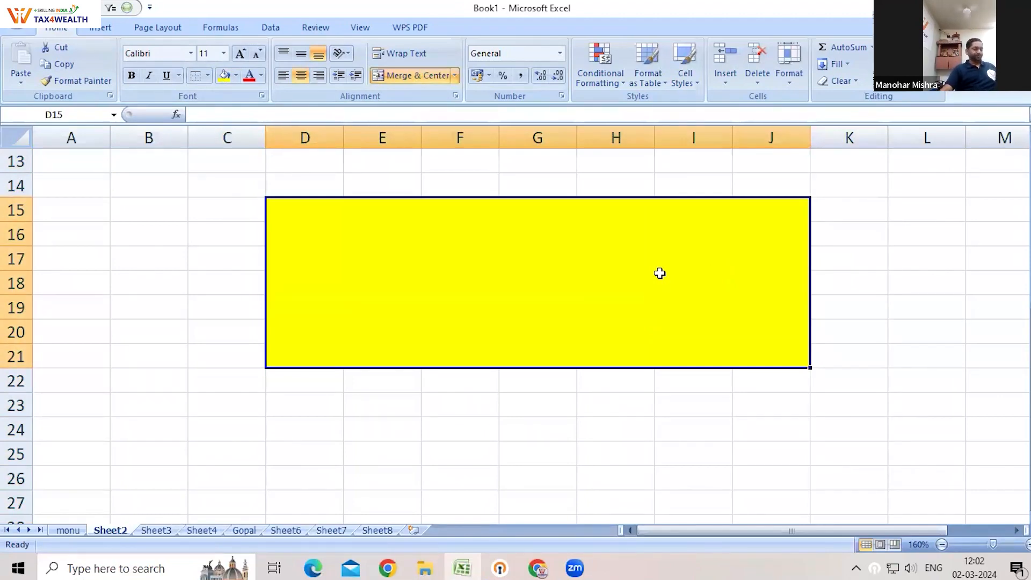
key(ctrl+z)
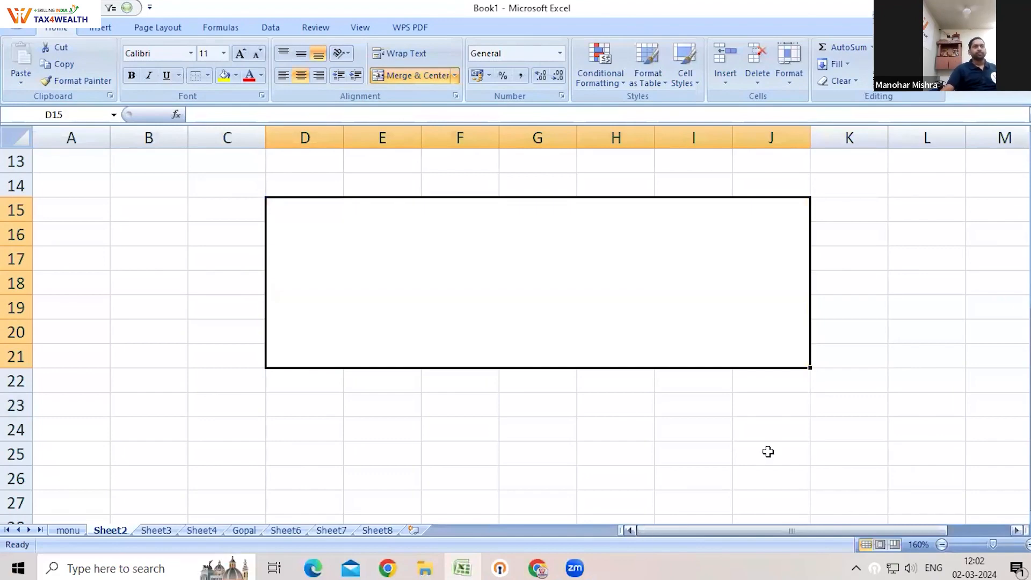
Unmerge D15:J21 back into individual cells and check that they can be selected separately.
click(974, 338)
click(661, 283)
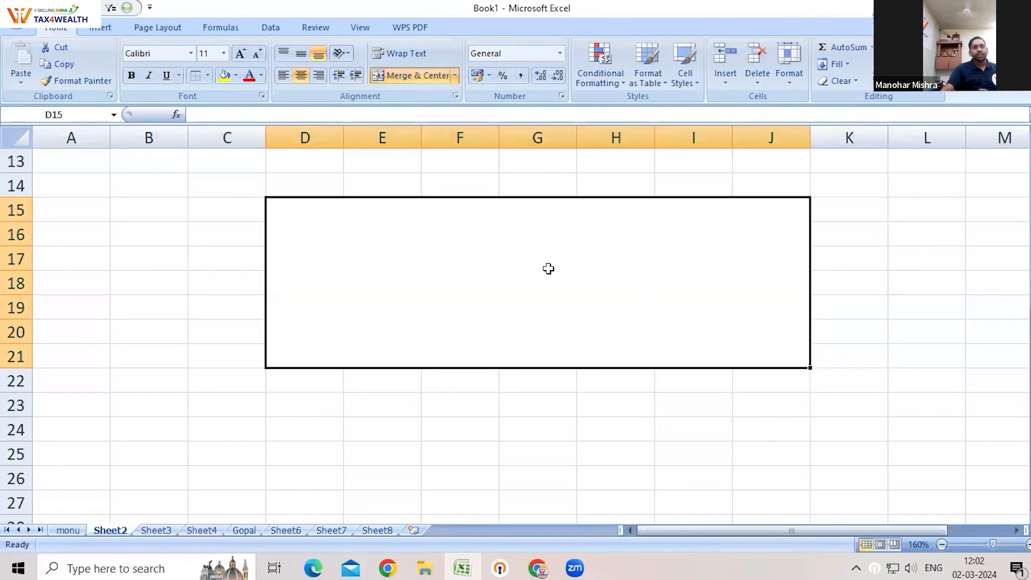
click(416, 76)
click(286, 307)
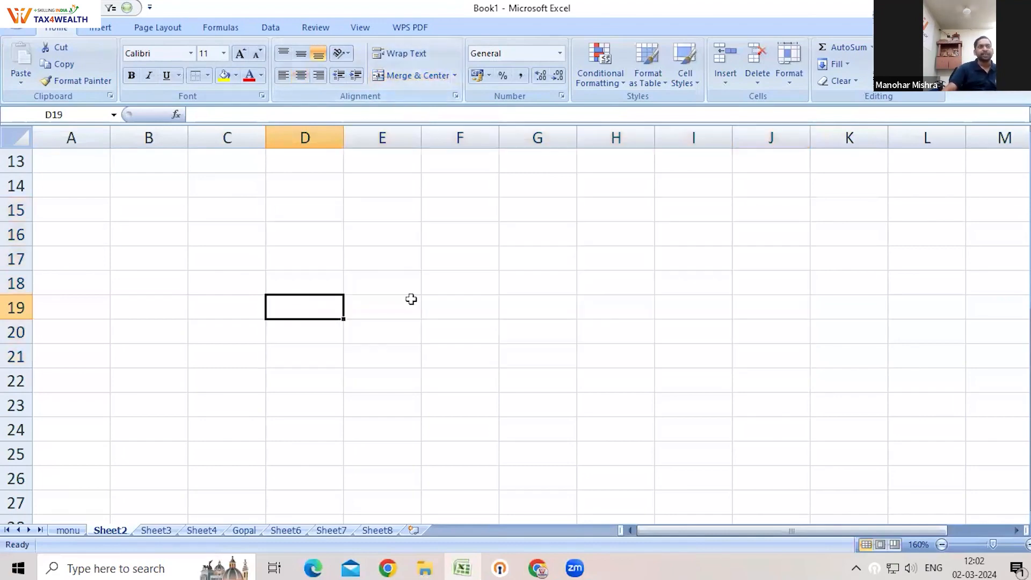
click(424, 251)
click(659, 277)
click(427, 380)
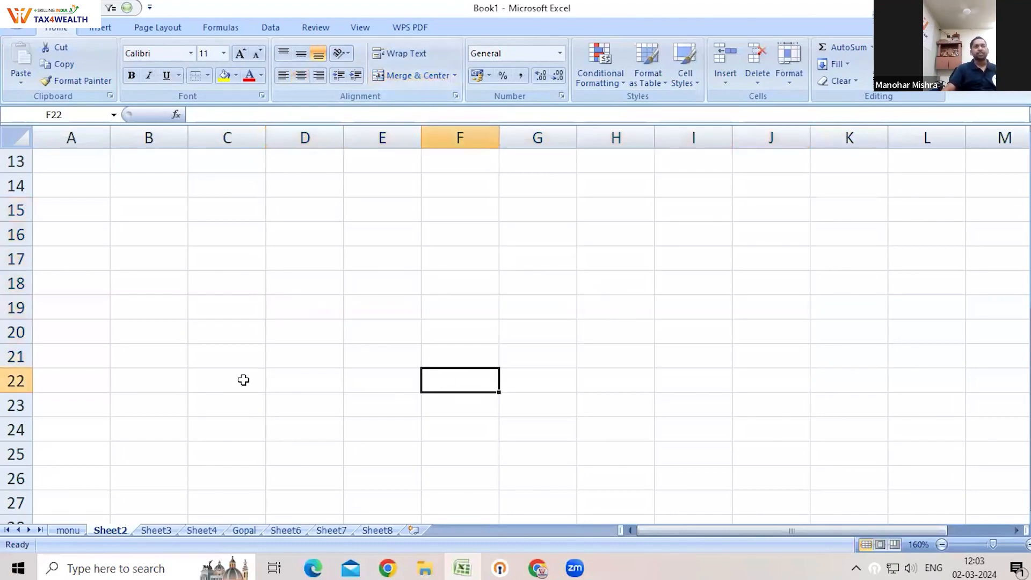
Merge and center the blank range C16:K25 into a single cell.
drag(243, 238, 863, 451)
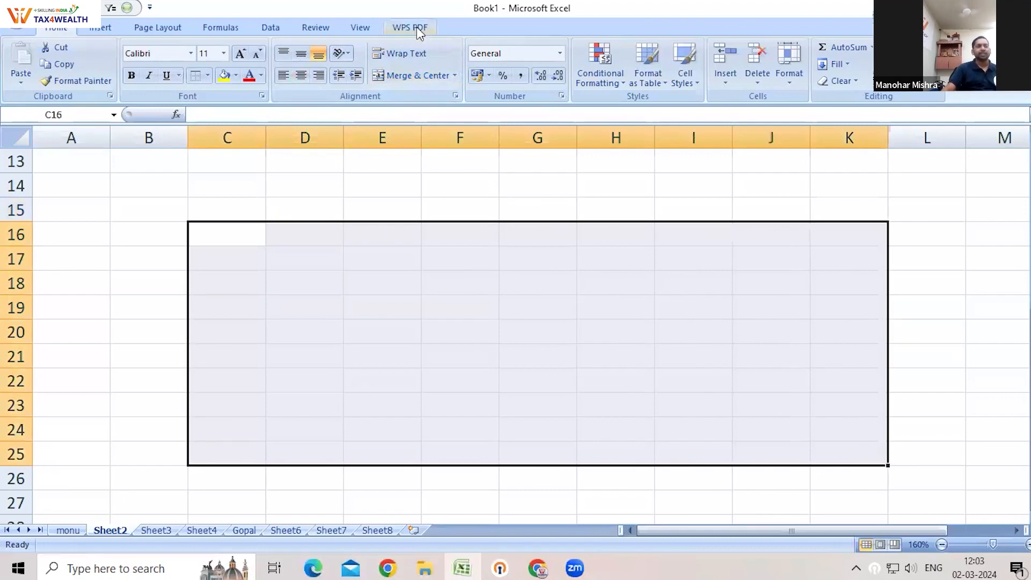
click(404, 76)
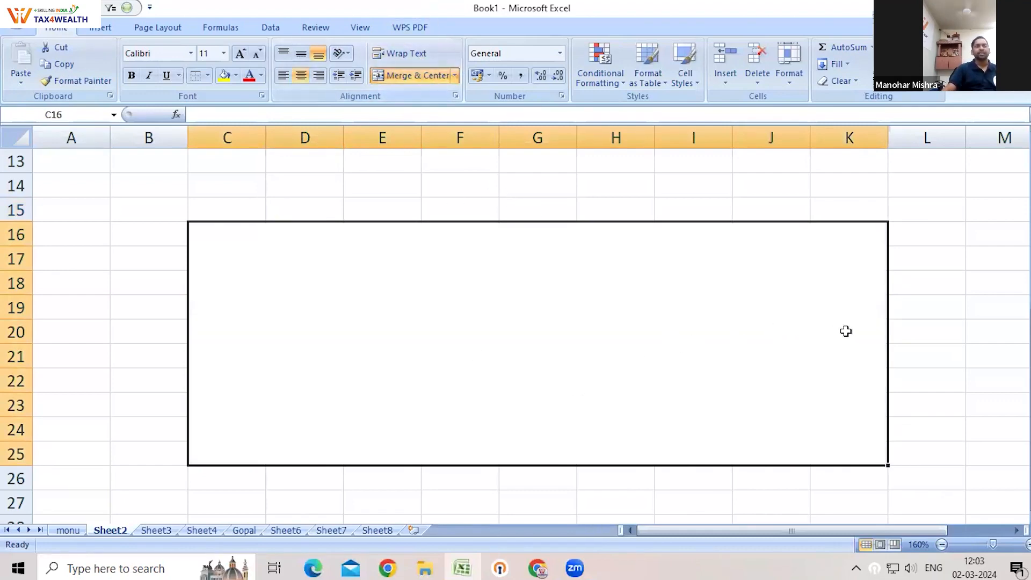
Undo the merge of C16:K25 and check that its cells can be selected individually.
click(929, 346)
click(319, 314)
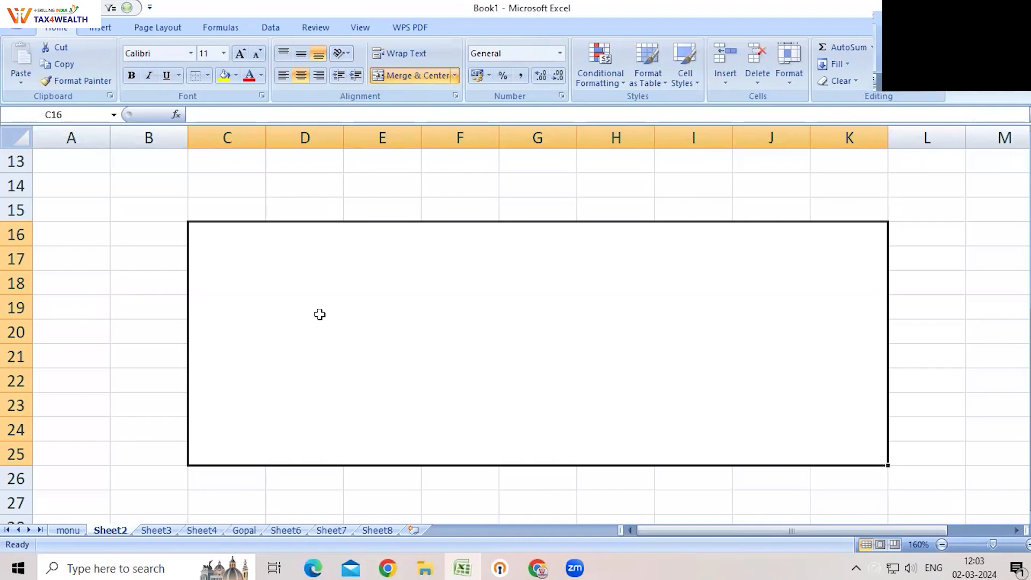
click(319, 314)
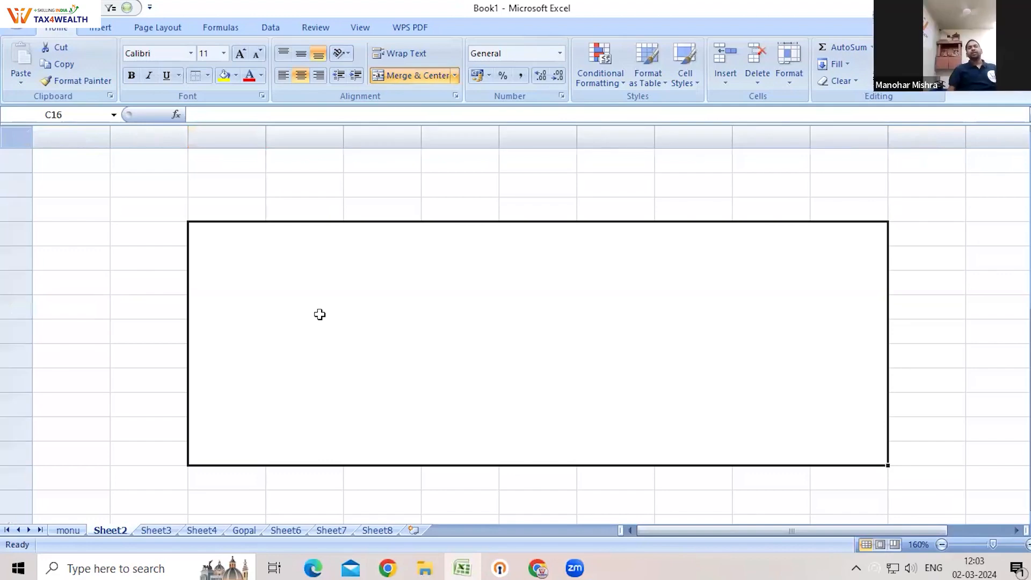
key(ctrl+z)
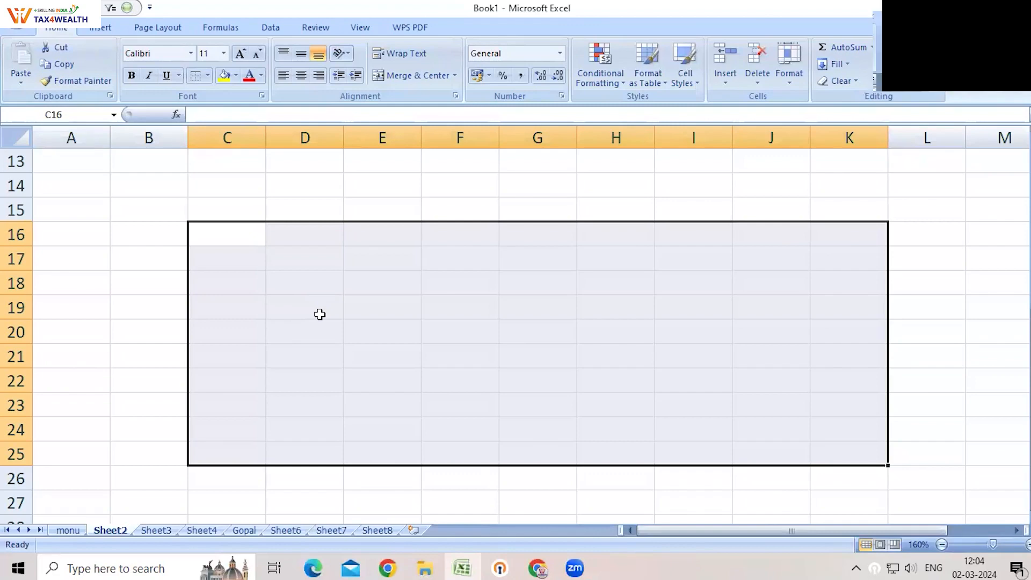
click(363, 317)
click(209, 273)
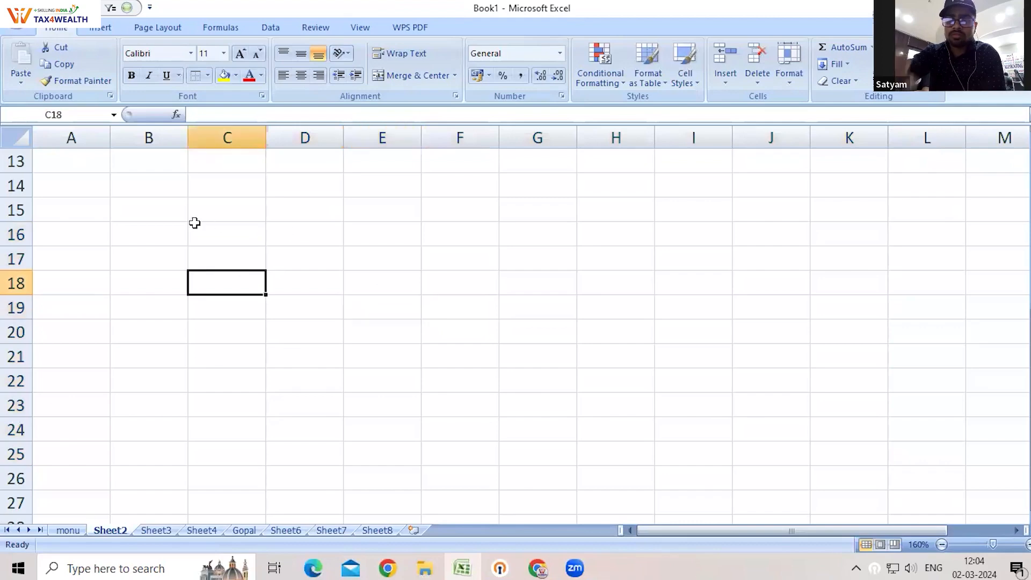
click(180, 225)
click(223, 225)
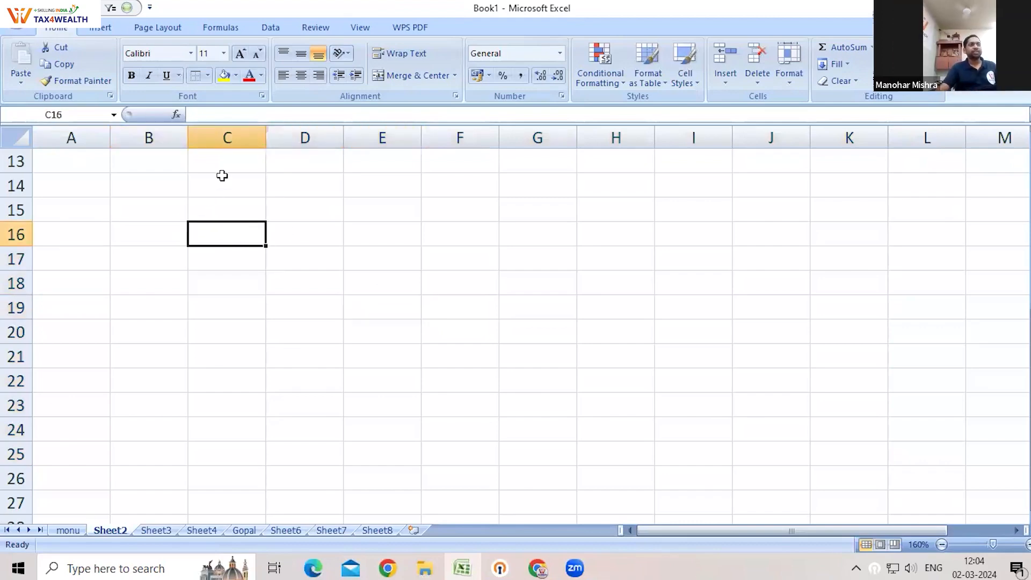
click(295, 213)
click(196, 235)
click(298, 240)
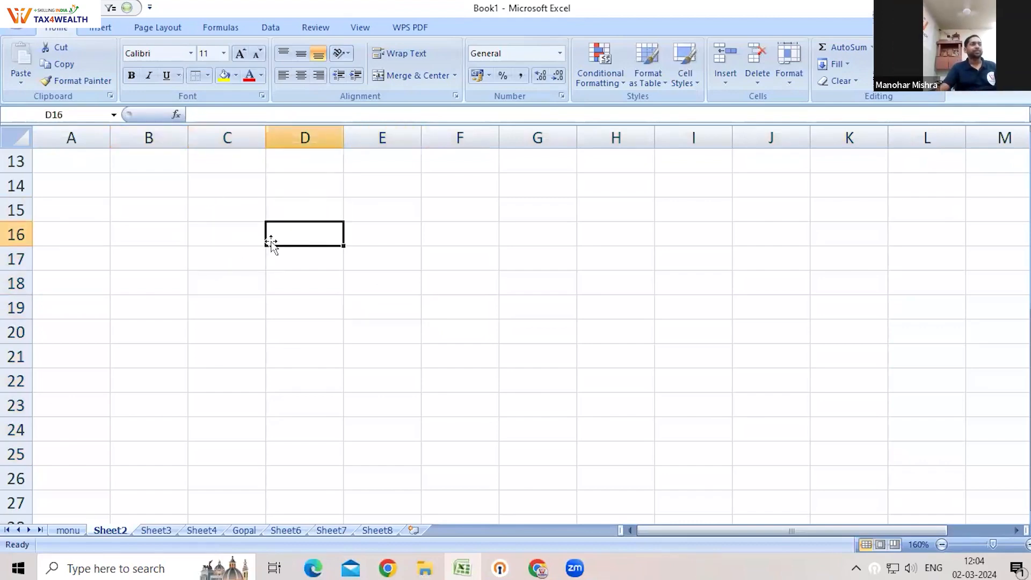
Enter a long unbroken string of capital H letters in cell C16.
click(225, 229)
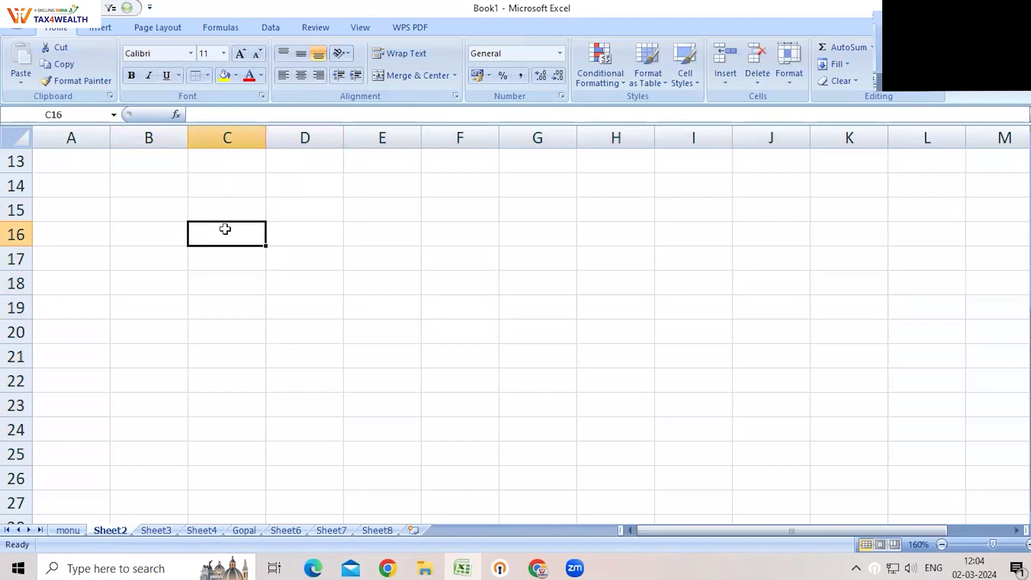
text(HHHHHHHHHHHHHHHHHHHHHHHHHHHHHHHHHHHHHHHHH)
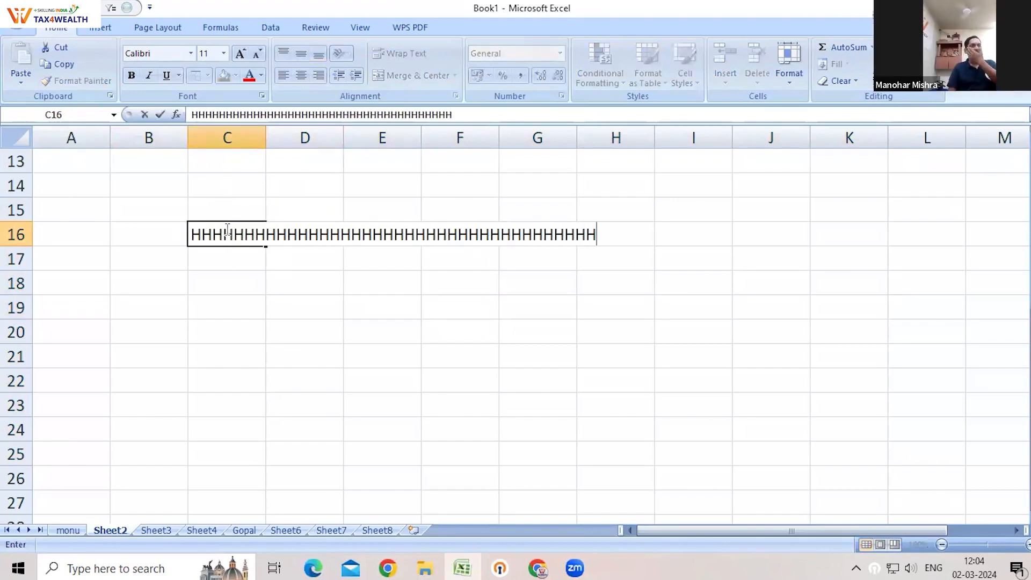
text(HHHHHHHHHHHHHHHHHHHHHH)
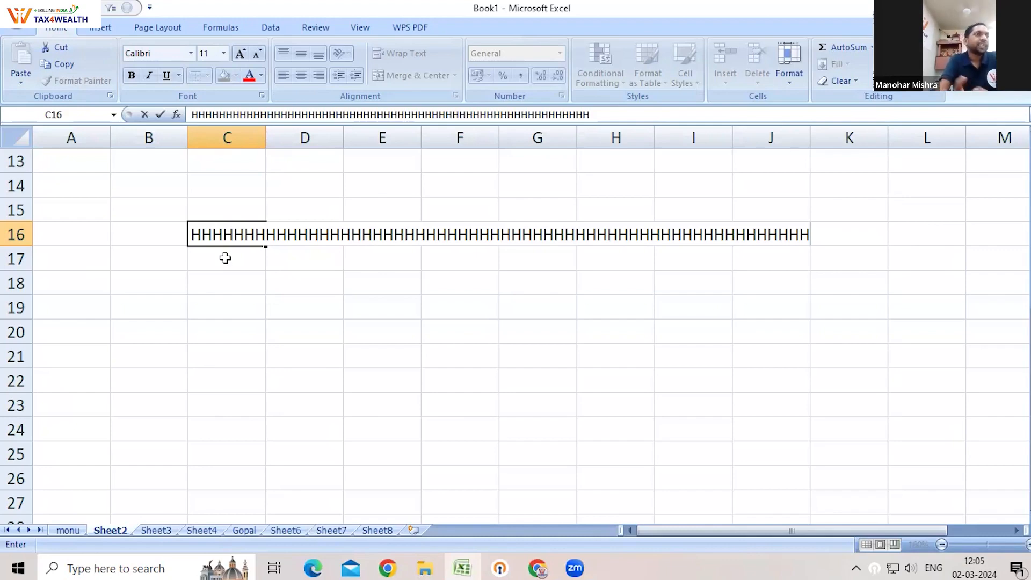
AutoFit column C to the long H text in C16, and undo the width change.
double_click(265, 131)
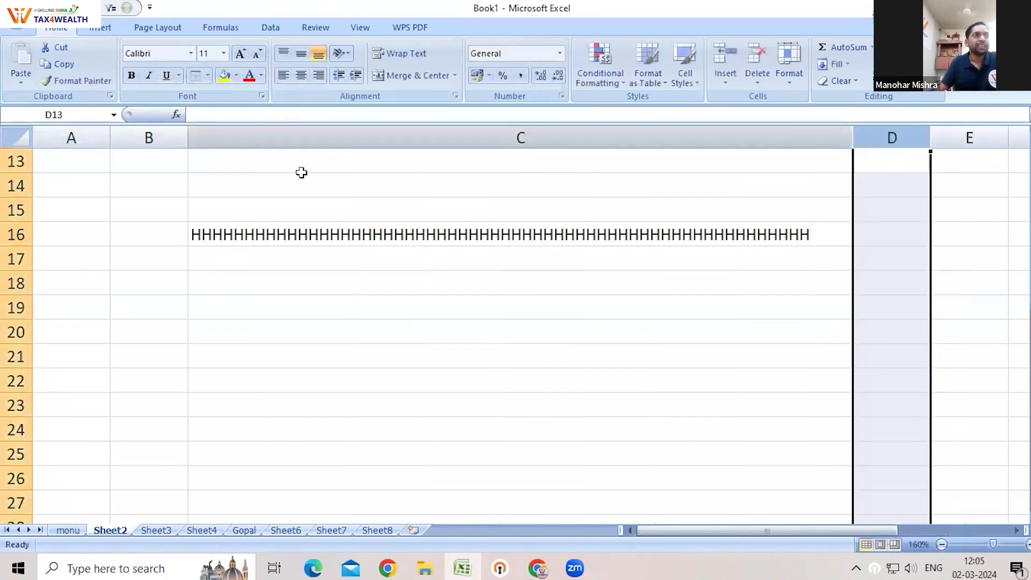
click(675, 319)
click(455, 221)
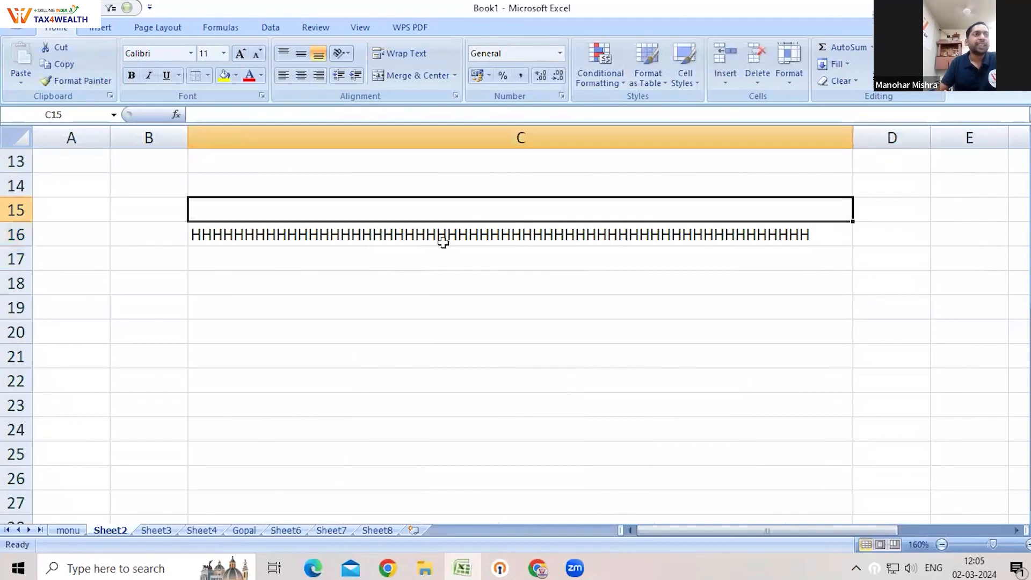
click(453, 242)
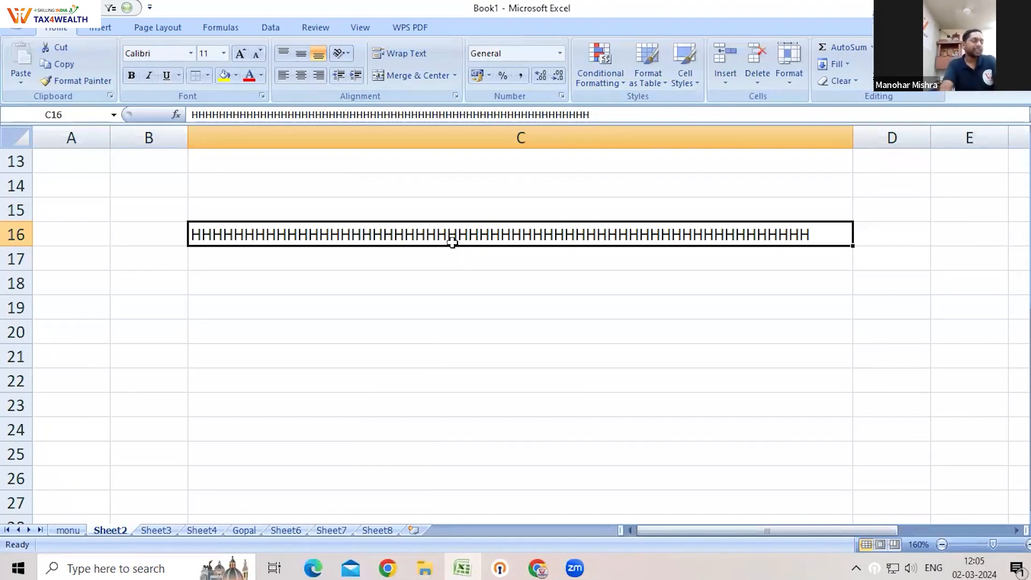
key(ctrl+z)
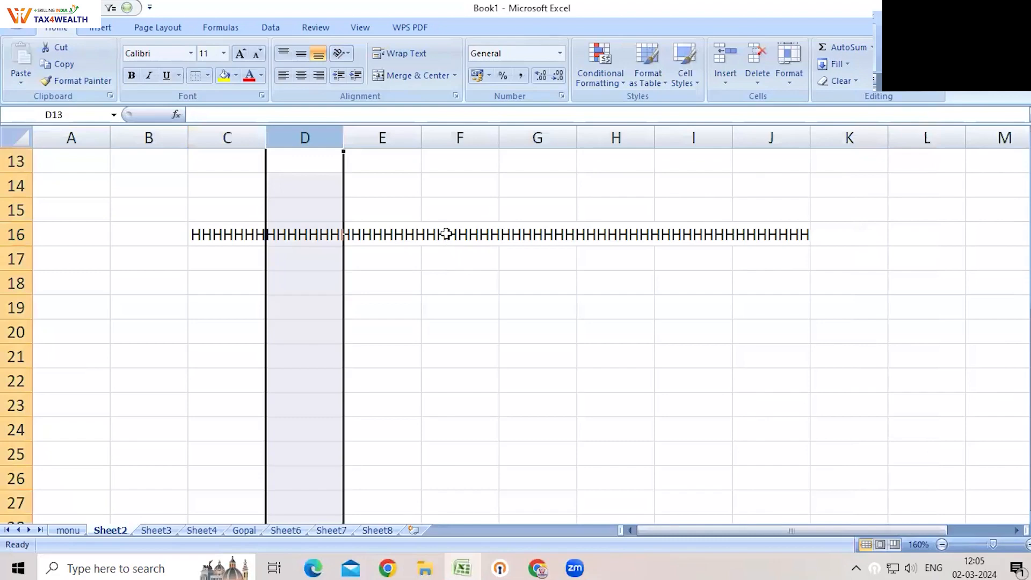
Wrap the long H text in cell C16 within its column width.
click(462, 380)
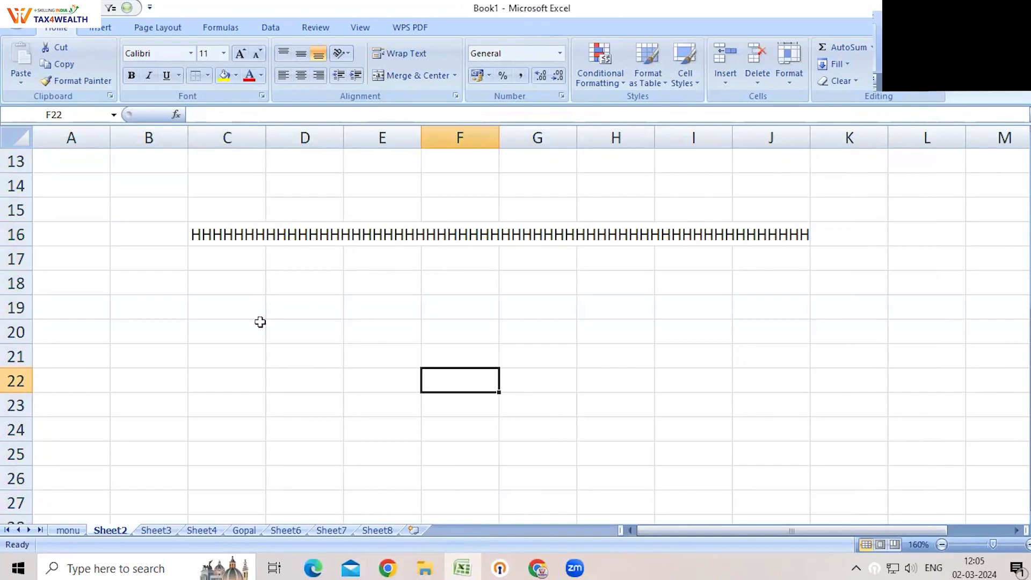
click(239, 231)
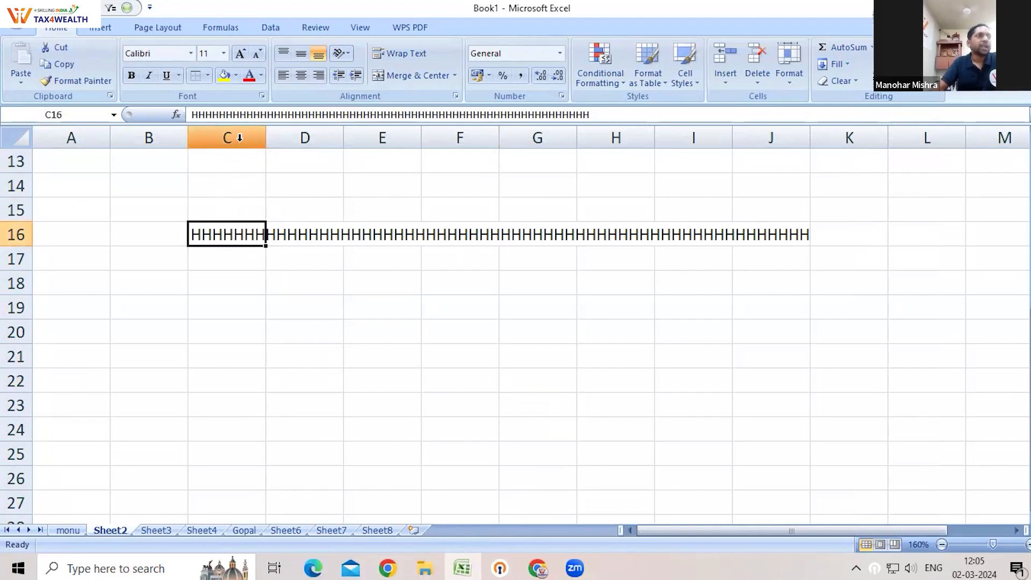
click(410, 53)
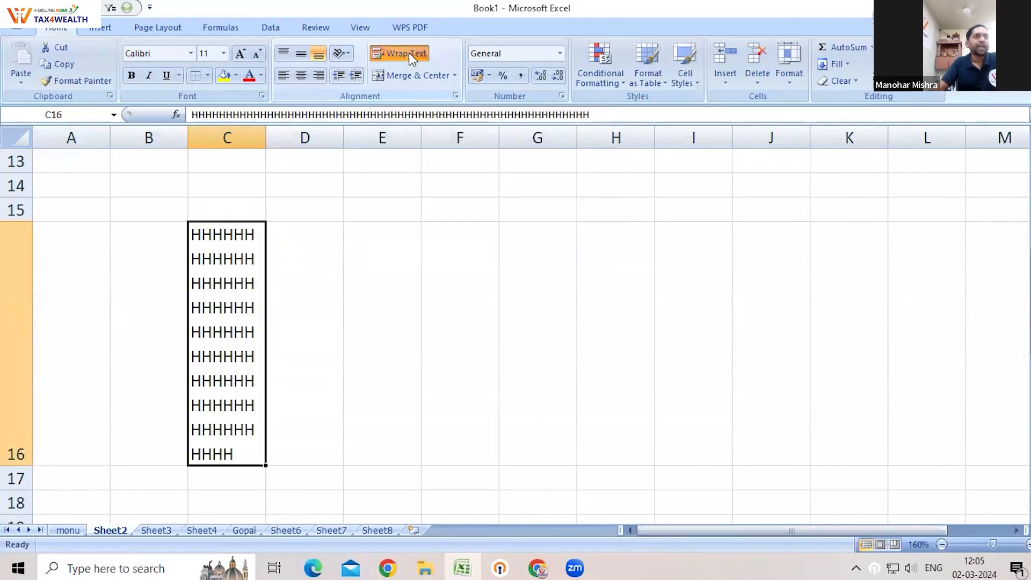
Select row 16 and columns A, B and C in turn to compare the wrapped cell's row and column.
click(12, 284)
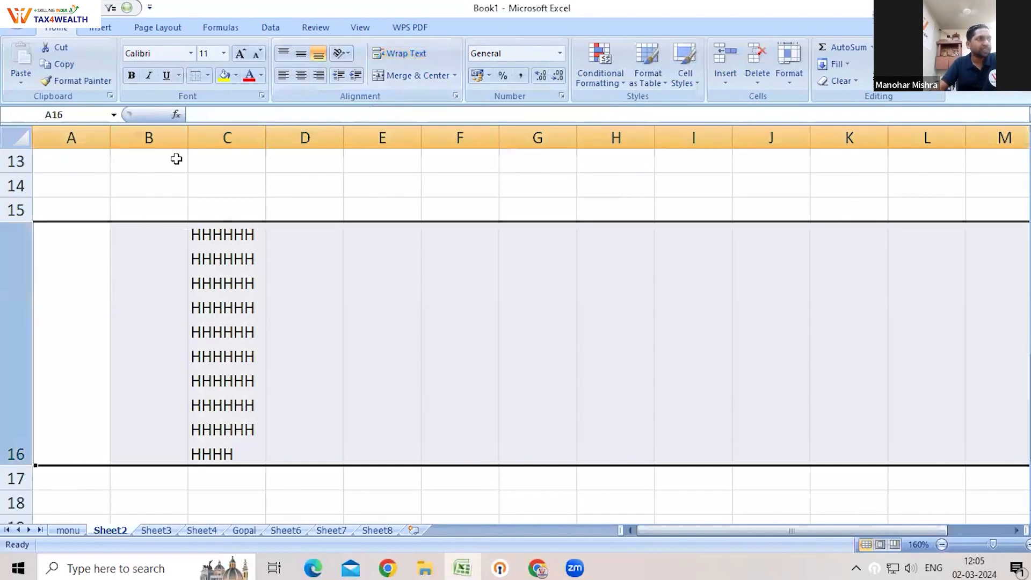
click(225, 136)
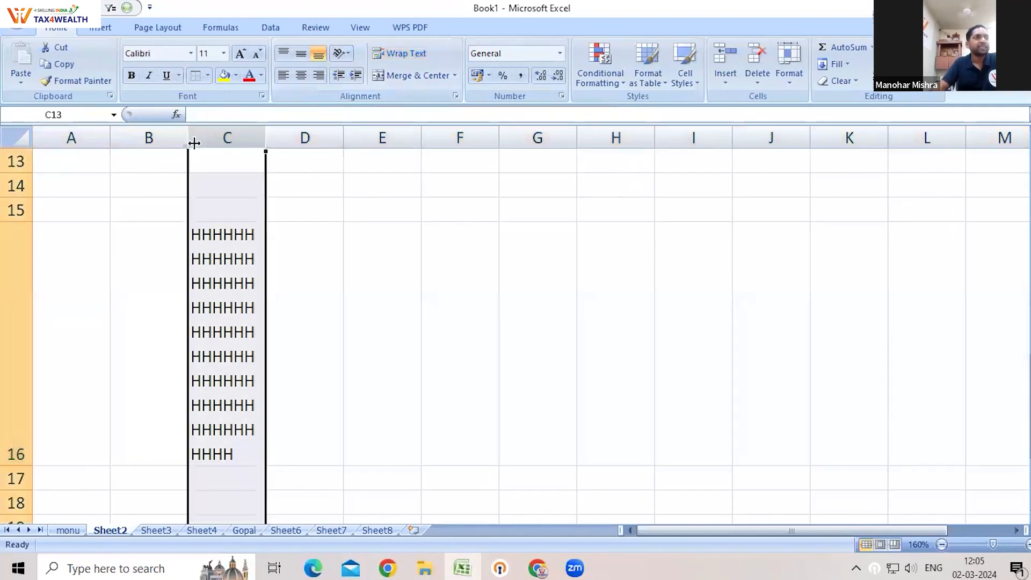
click(150, 136)
click(62, 138)
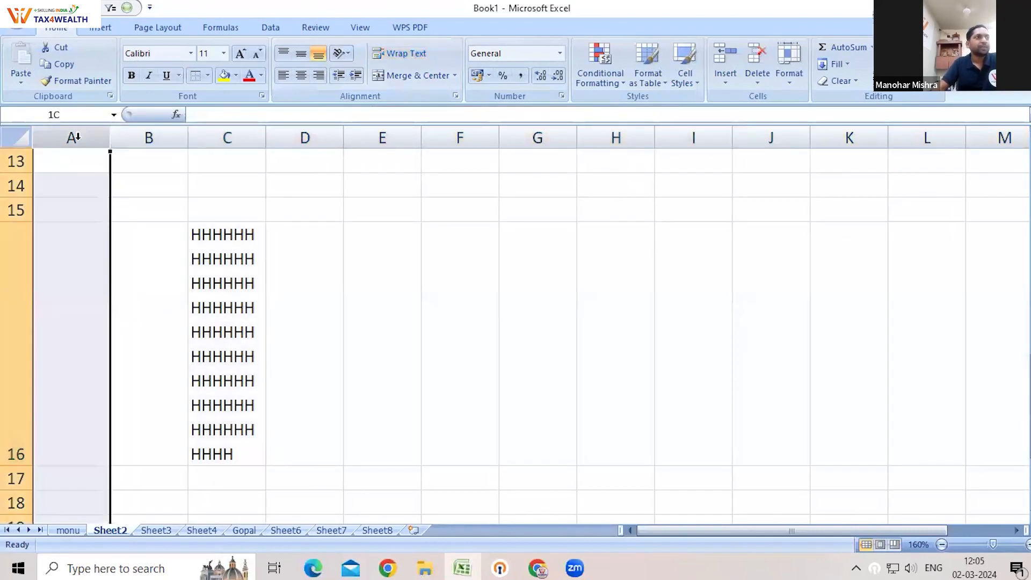
click(148, 138)
click(240, 136)
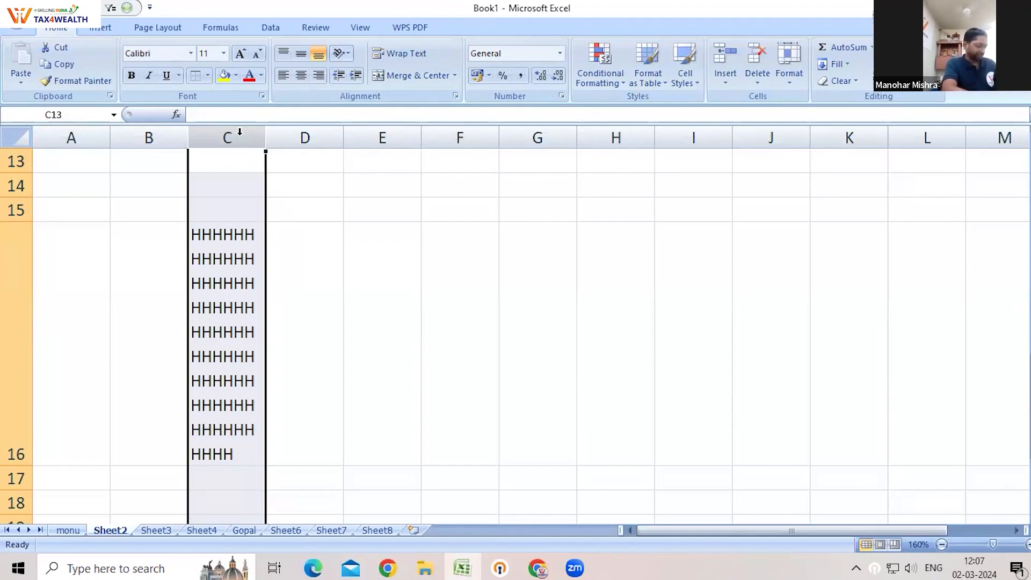
Undo the text wrapping and the long H entry in C16, and discard the unfinished formula there.
key(ctrl+z)
text(+)
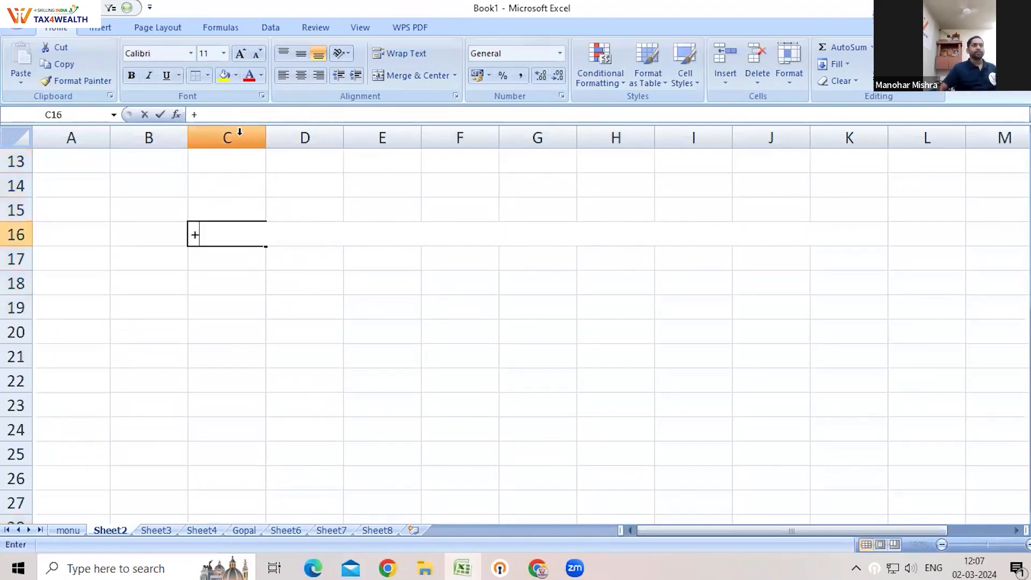
click(247, 379)
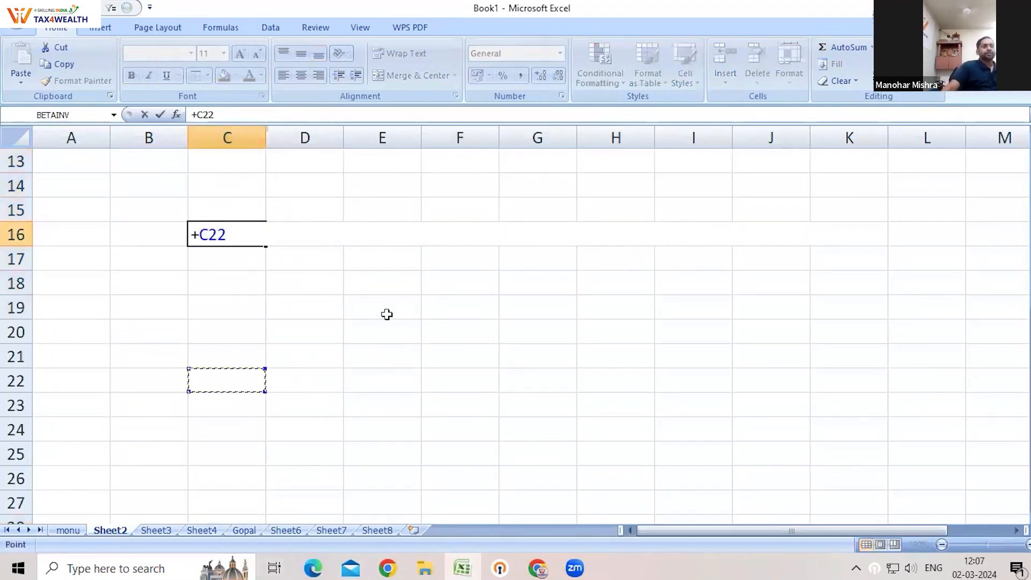
key(BackSpace)
key(BackSpace)
key(BackSpace)
key(BackSpace)
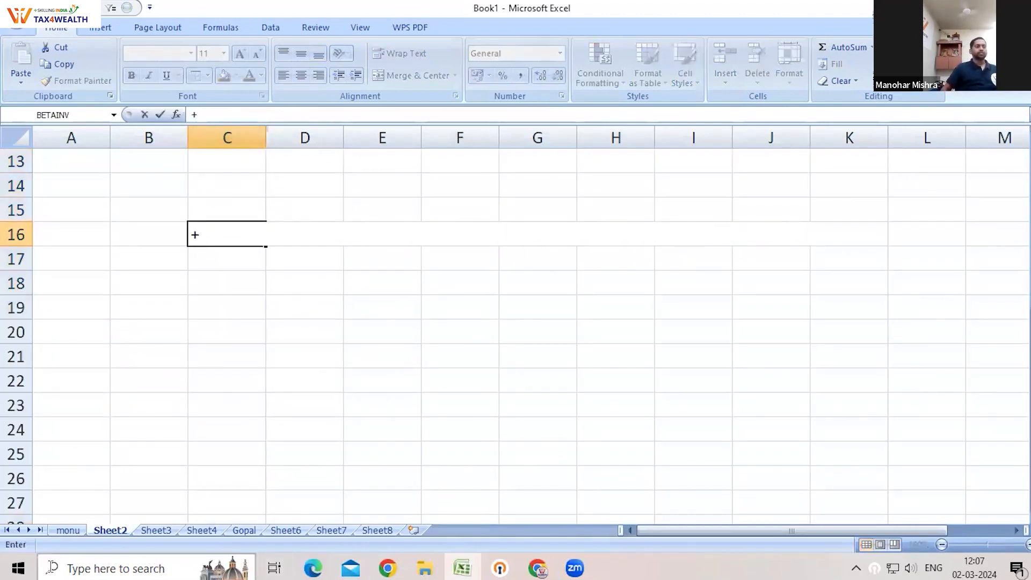
click(615, 257)
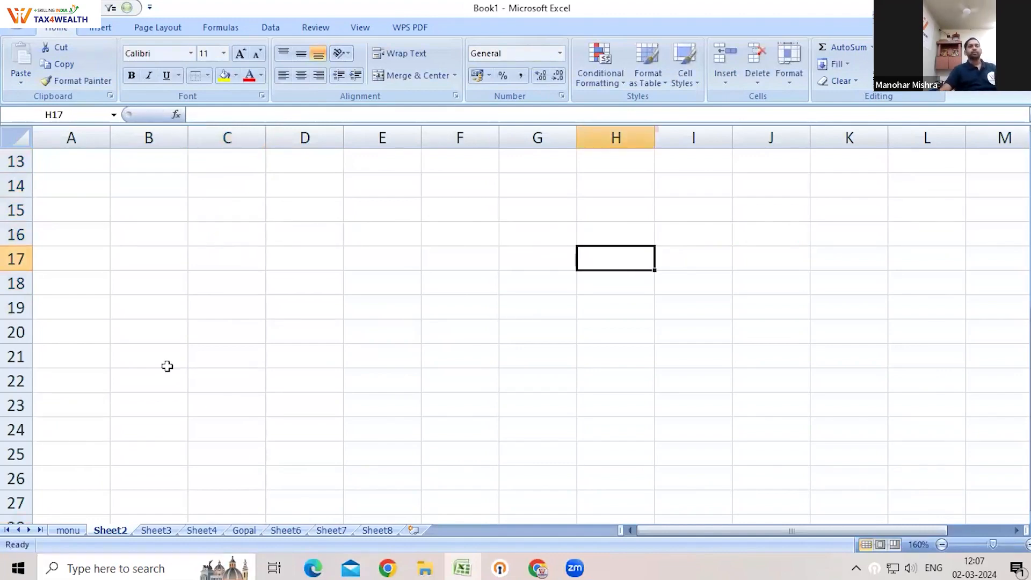
Enter the number 5600 in the blank cell I16.
click(475, 299)
click(754, 238)
click(696, 227)
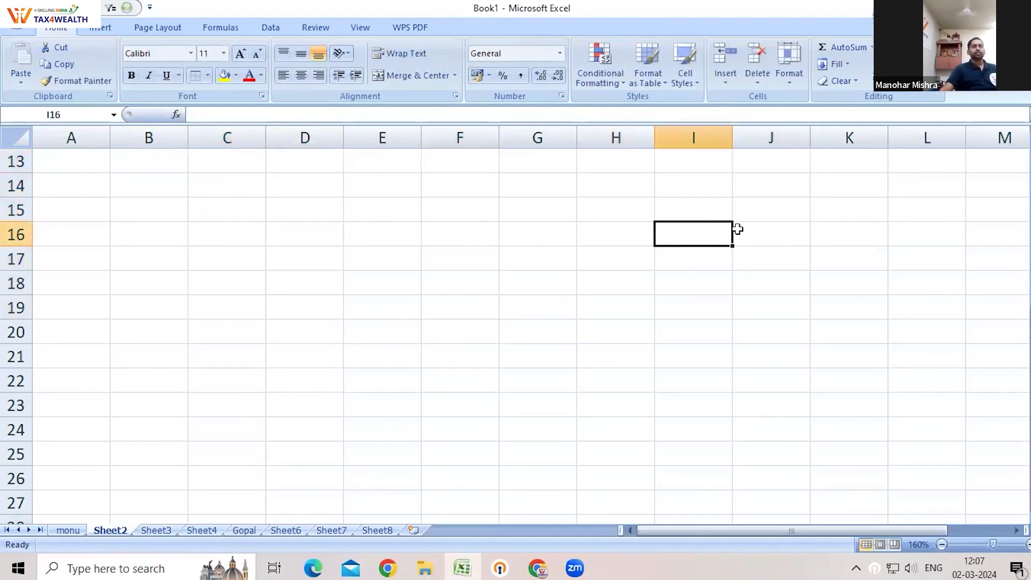
click(754, 234)
click(683, 239)
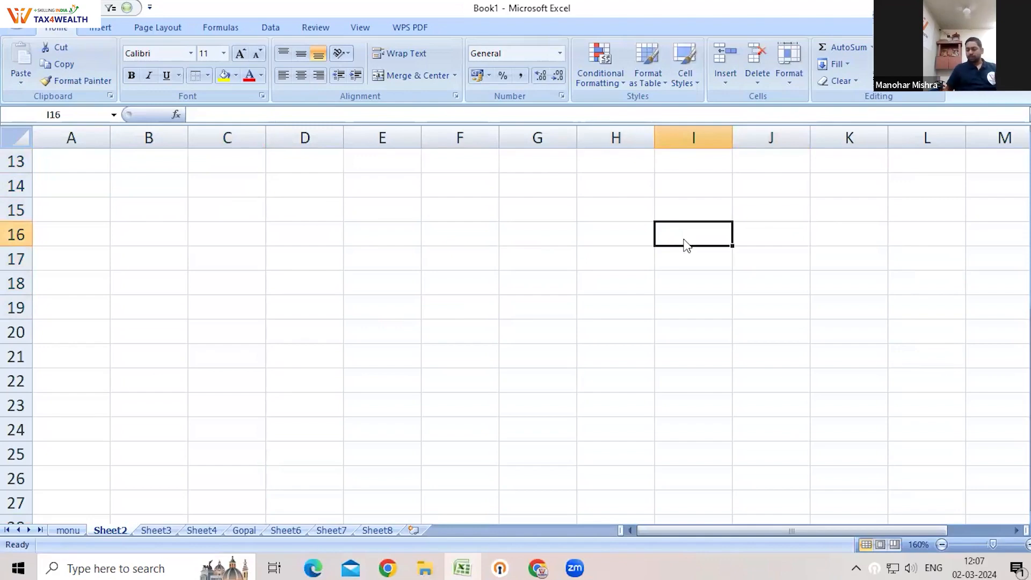
text(5600)
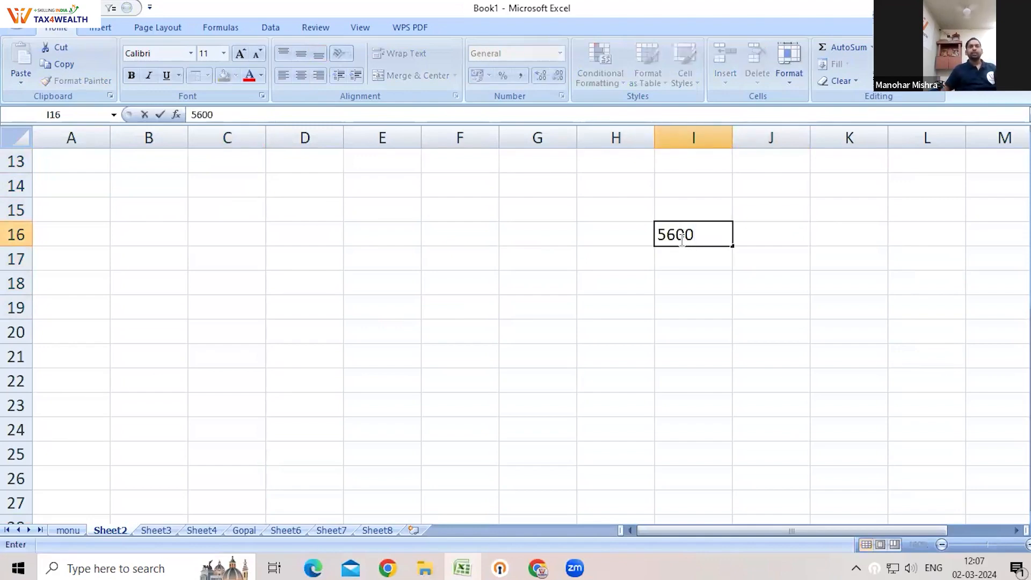
click(862, 275)
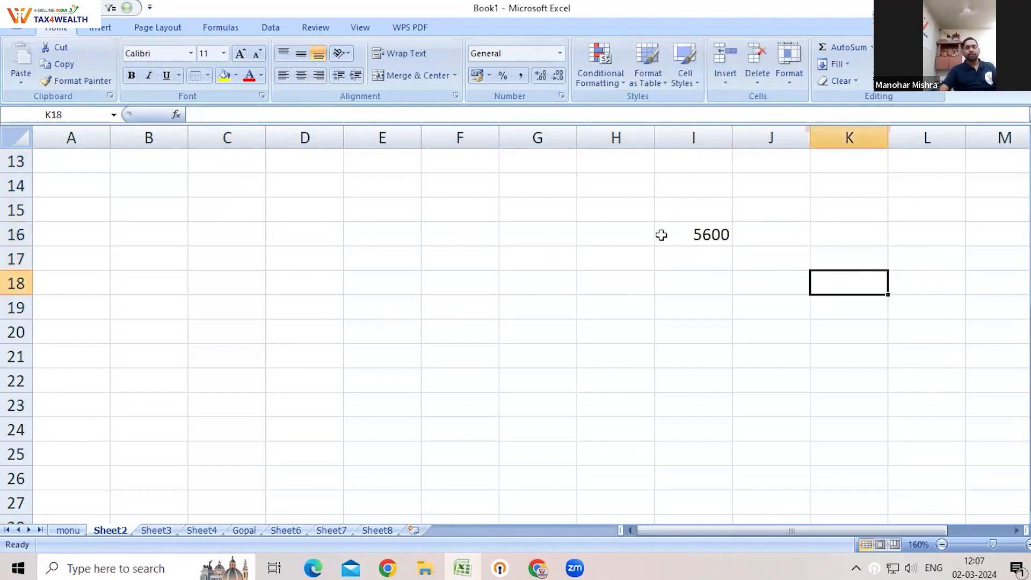
Apply the Number format to the value 5600 in cell I16.
click(706, 240)
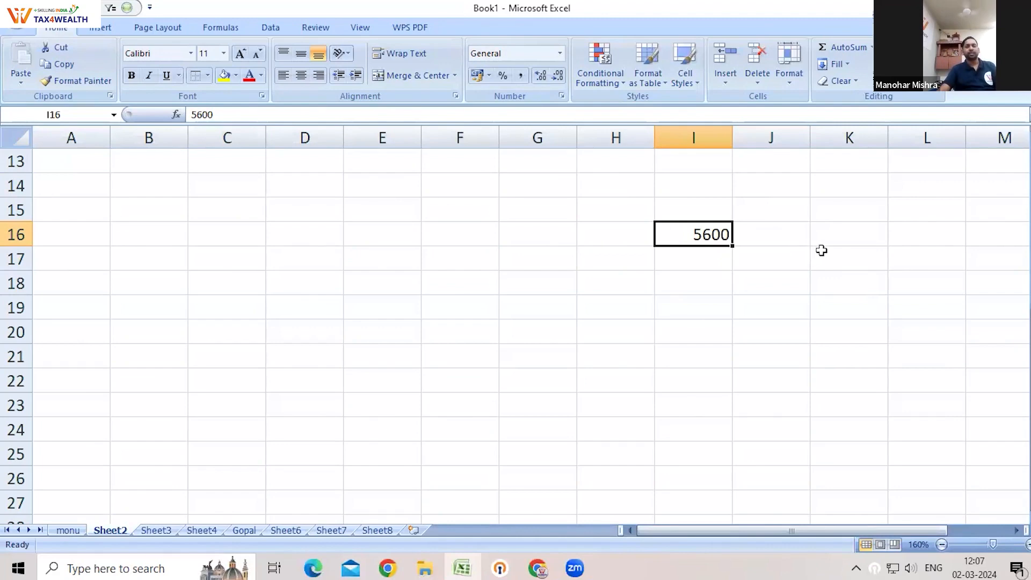
click(1005, 550)
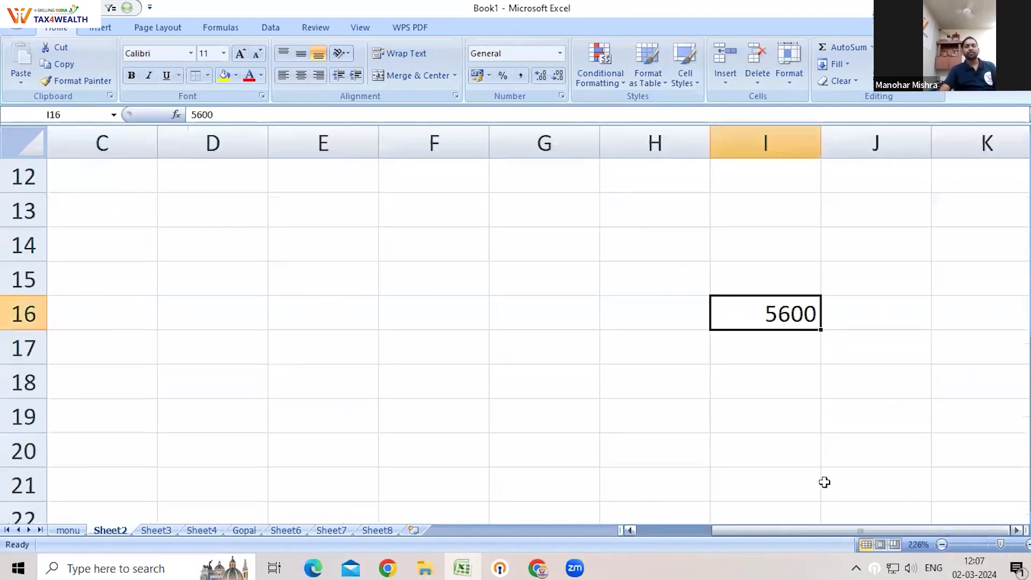
click(773, 449)
click(731, 313)
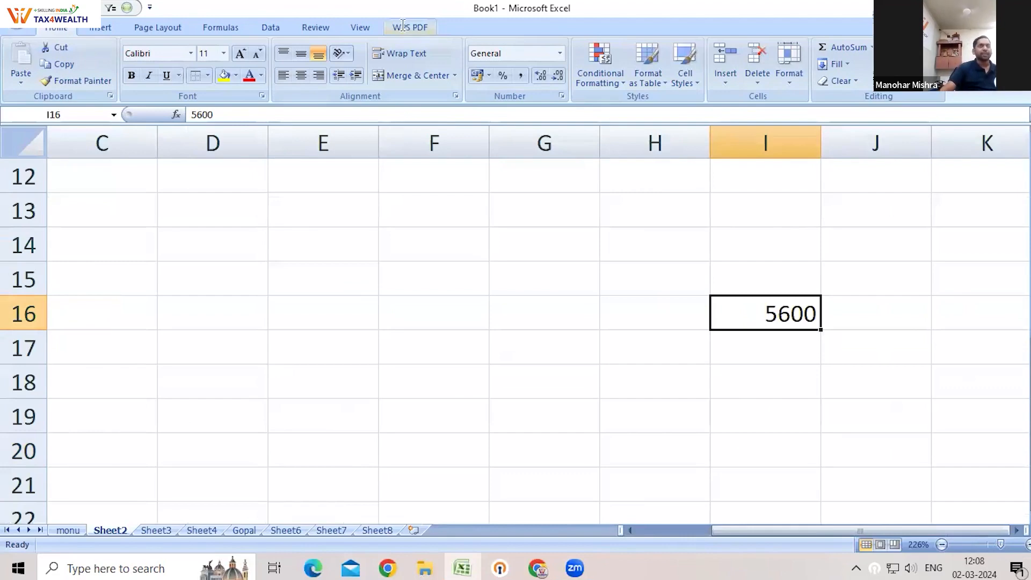
click(560, 53)
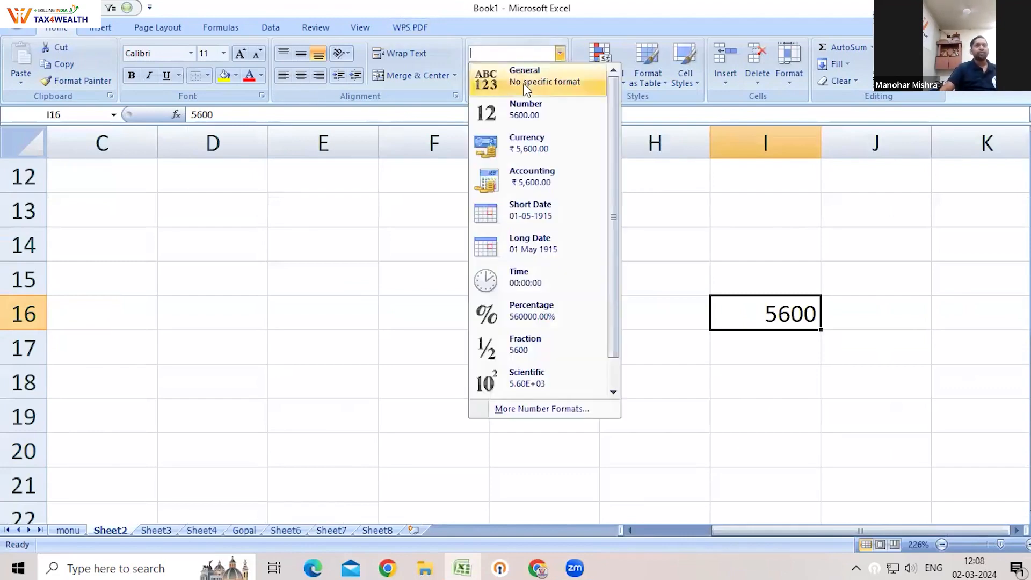
click(528, 116)
click(843, 320)
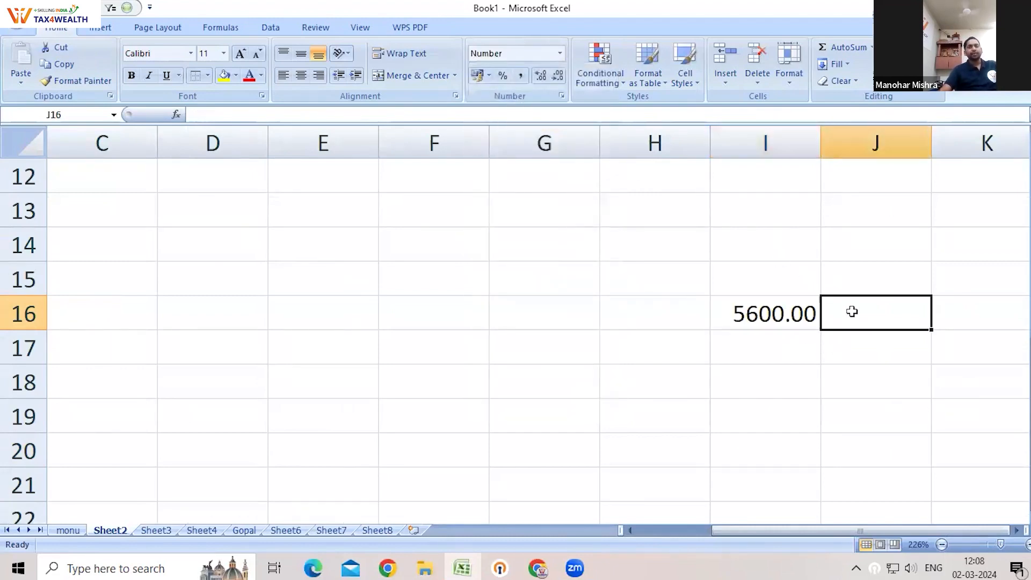
Apply the Currency format to the value 5600 in cell I16.
click(762, 312)
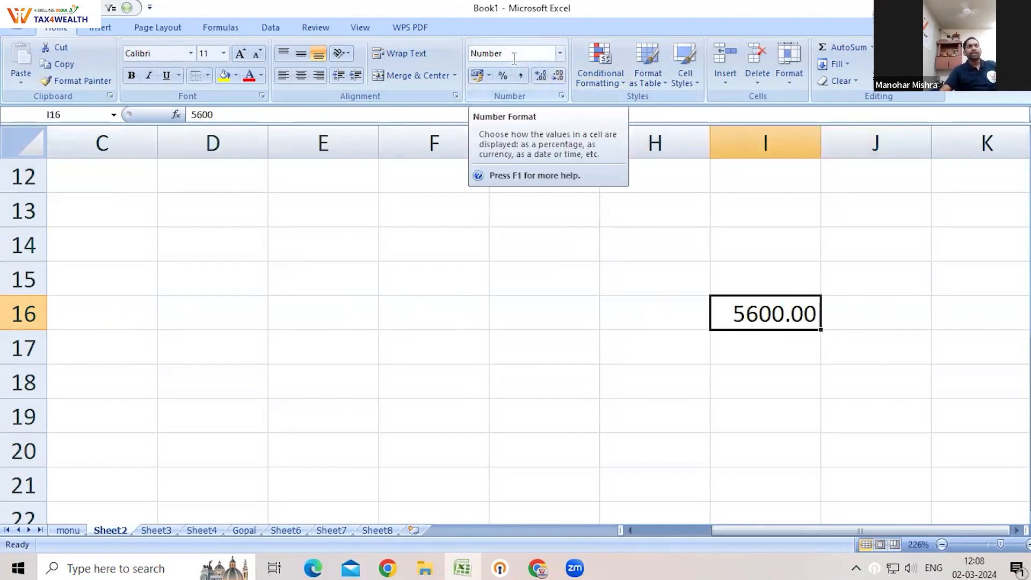
click(561, 53)
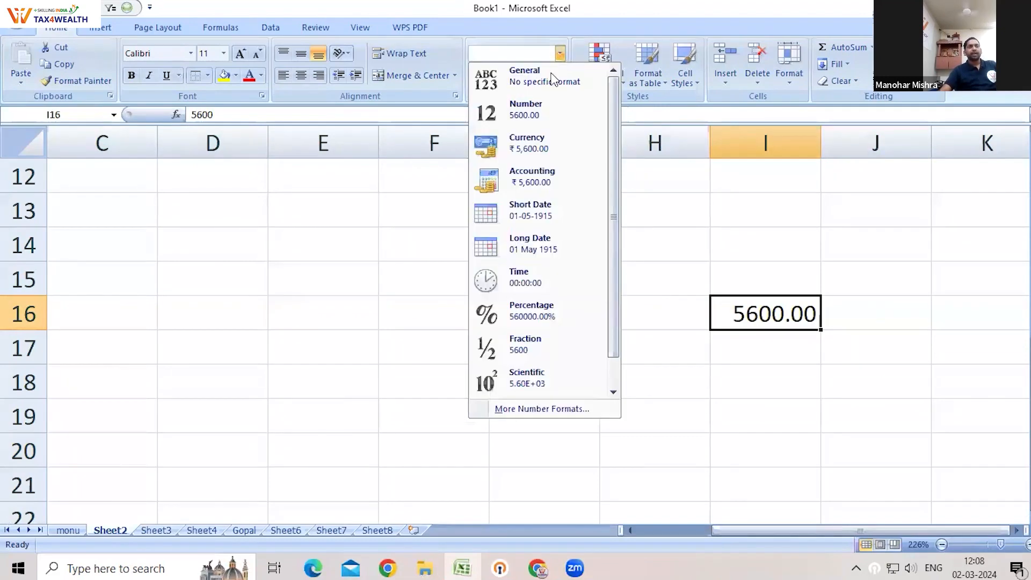
click(515, 141)
click(667, 409)
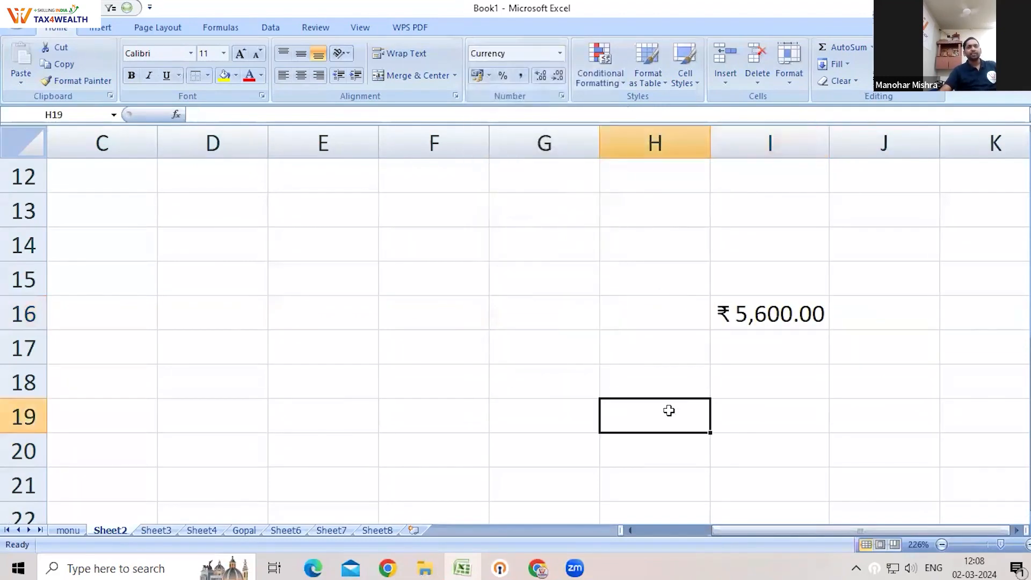
click(735, 309)
click(742, 366)
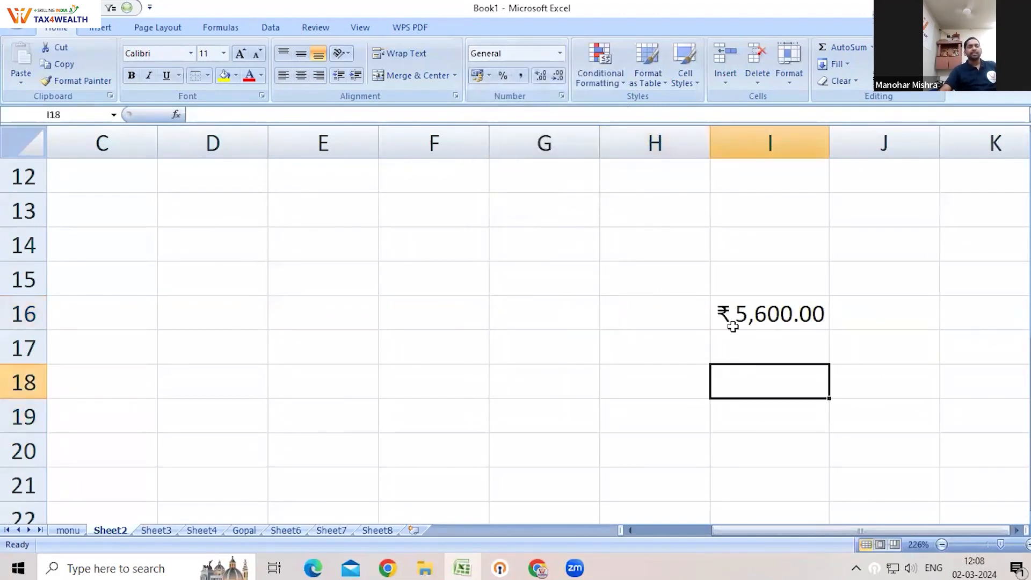
click(733, 324)
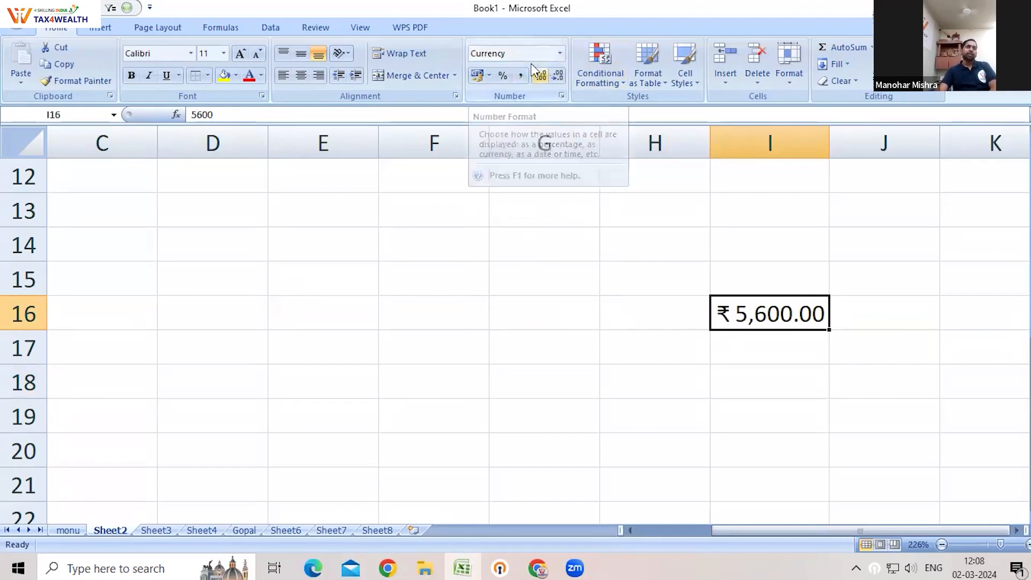
Enter the number 6666 in cell F15 and reselect that cell.
click(394, 283)
text(6)
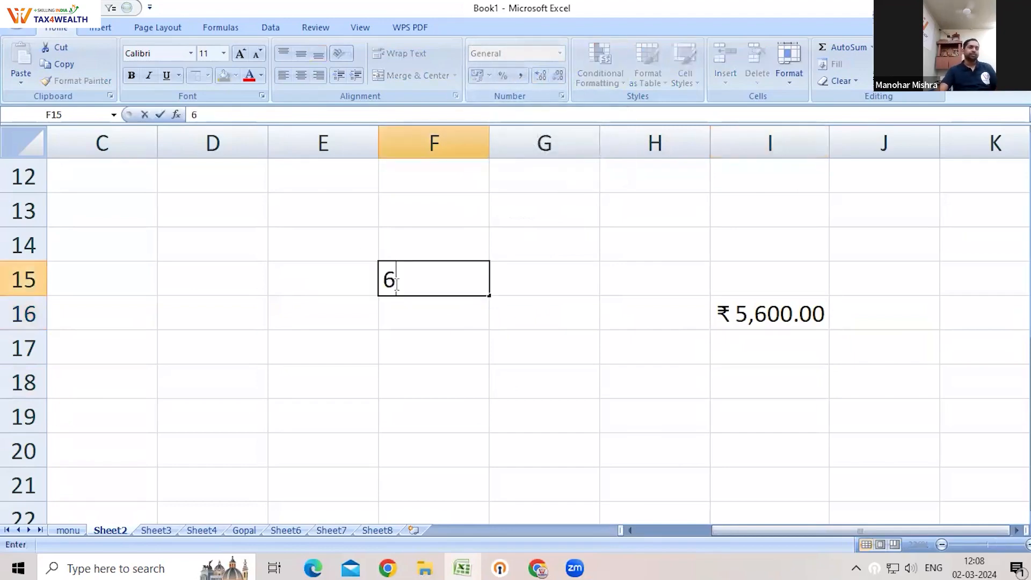
text(666)
click(561, 215)
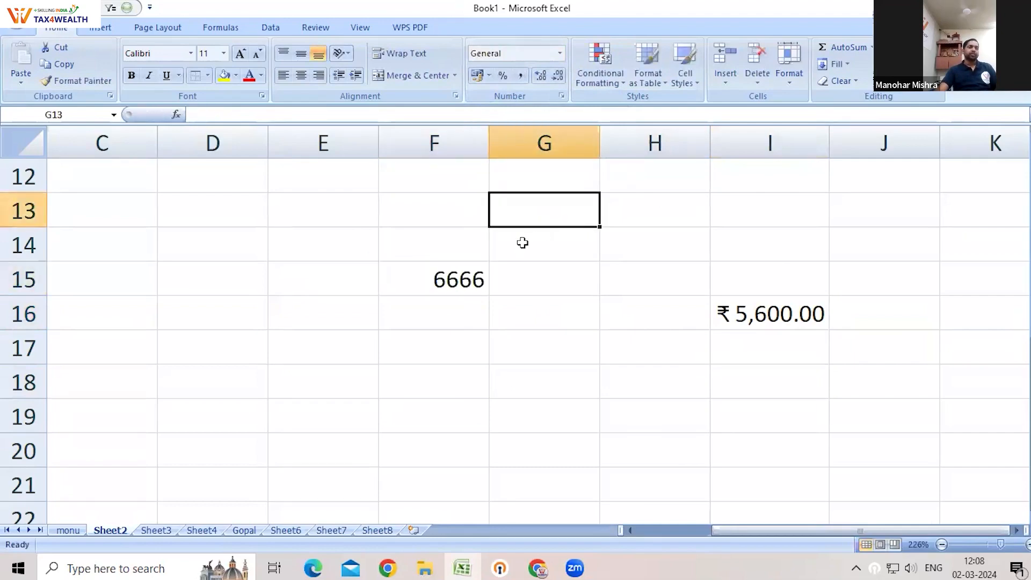
click(436, 277)
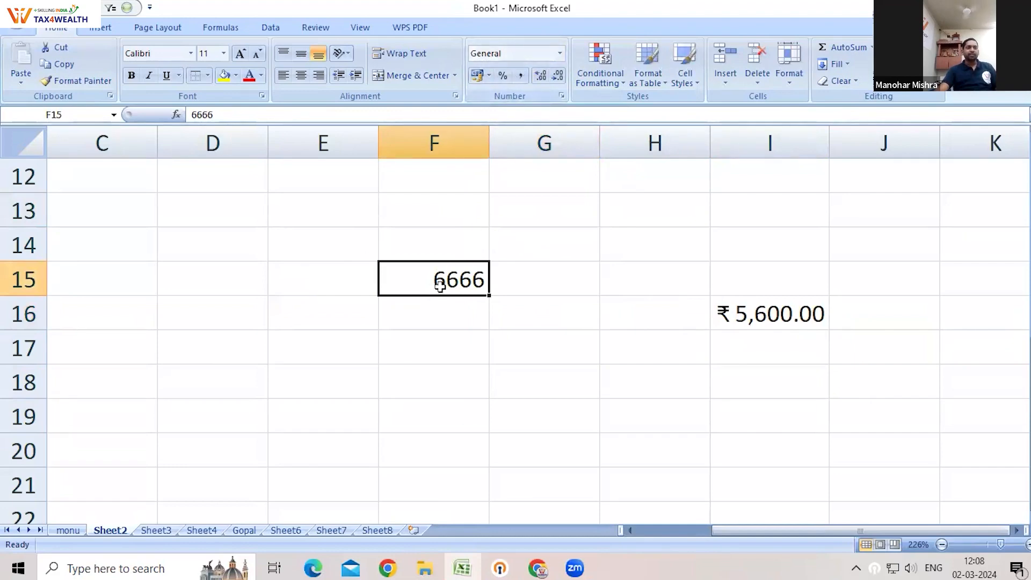
Format cell I16 as a Short Date, and switch it to the Long Date format.
click(775, 316)
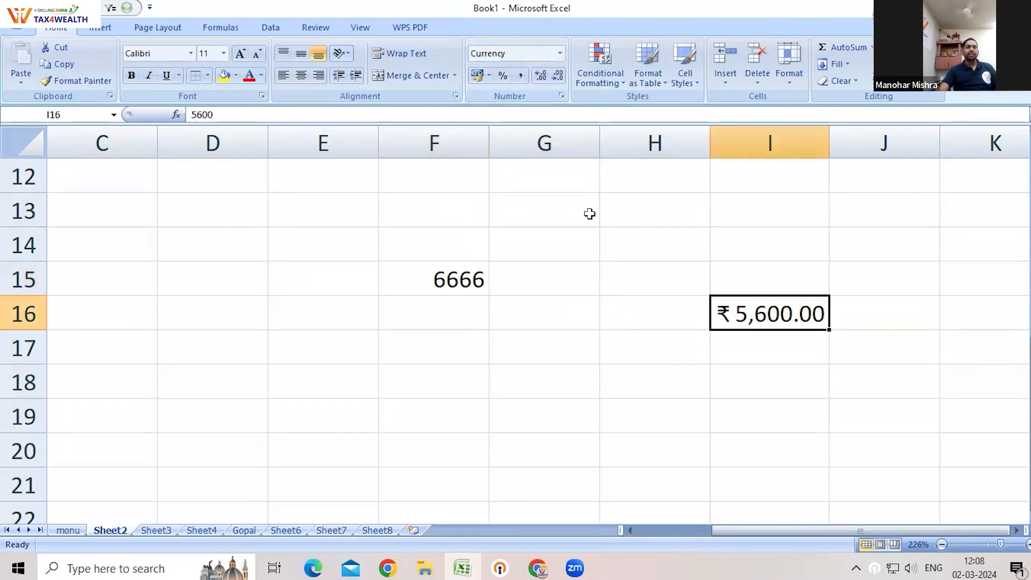
click(559, 52)
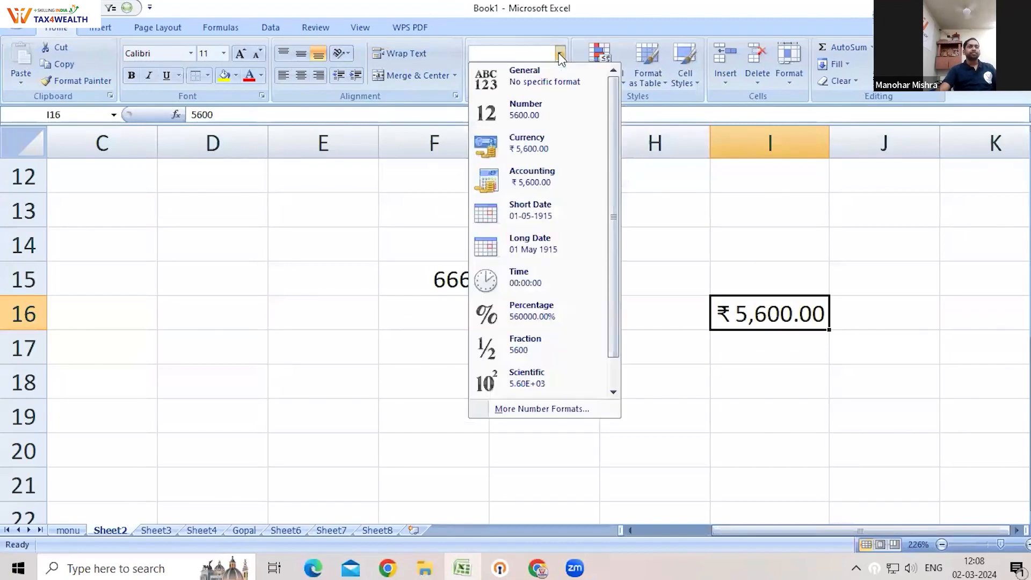
click(540, 218)
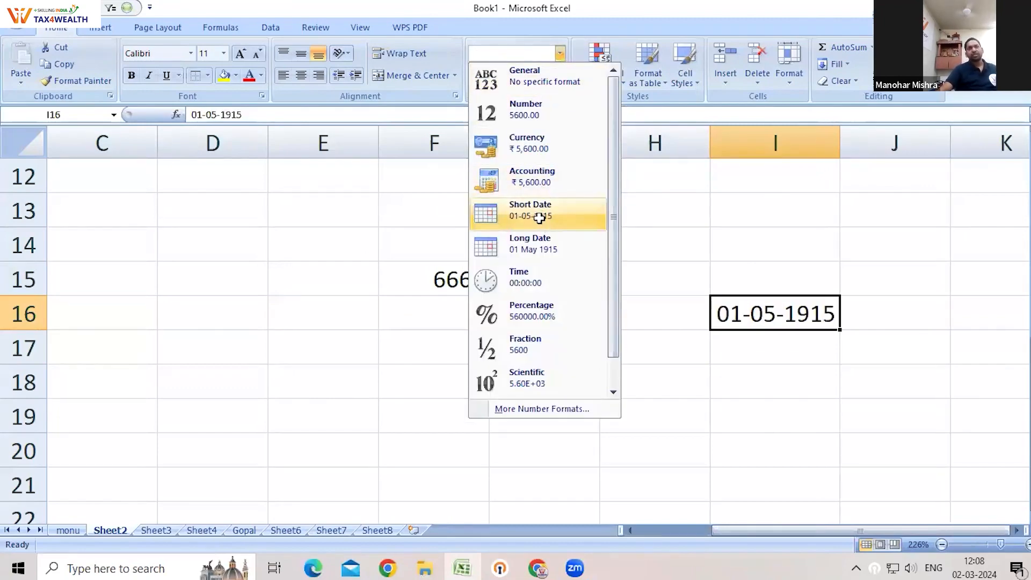
click(820, 336)
click(801, 313)
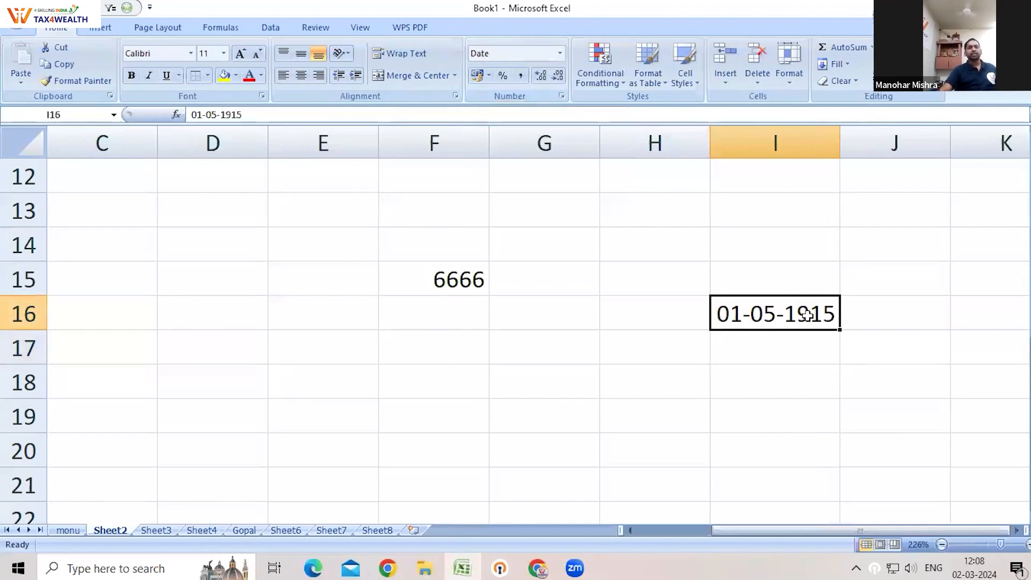
click(558, 53)
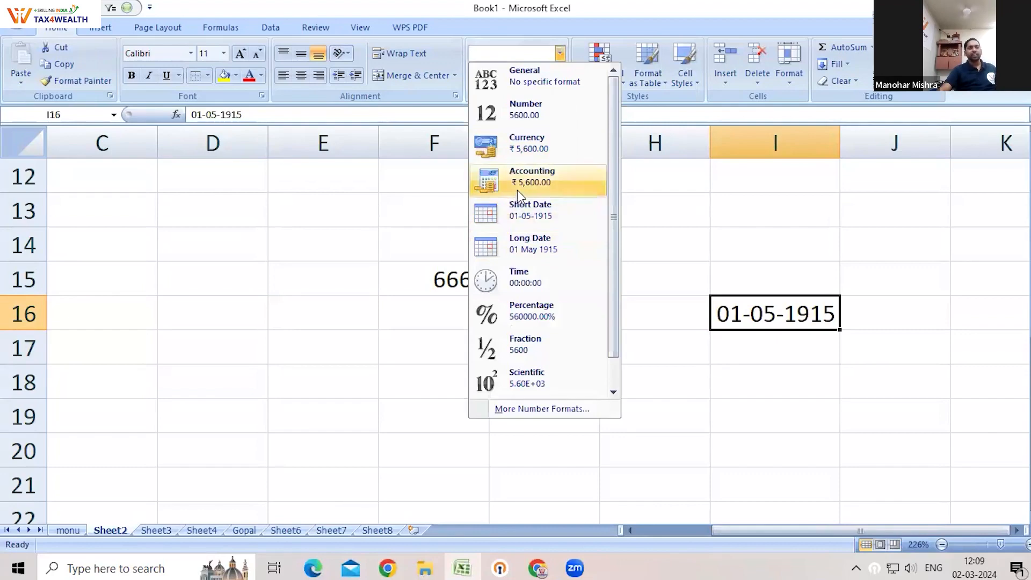
click(517, 246)
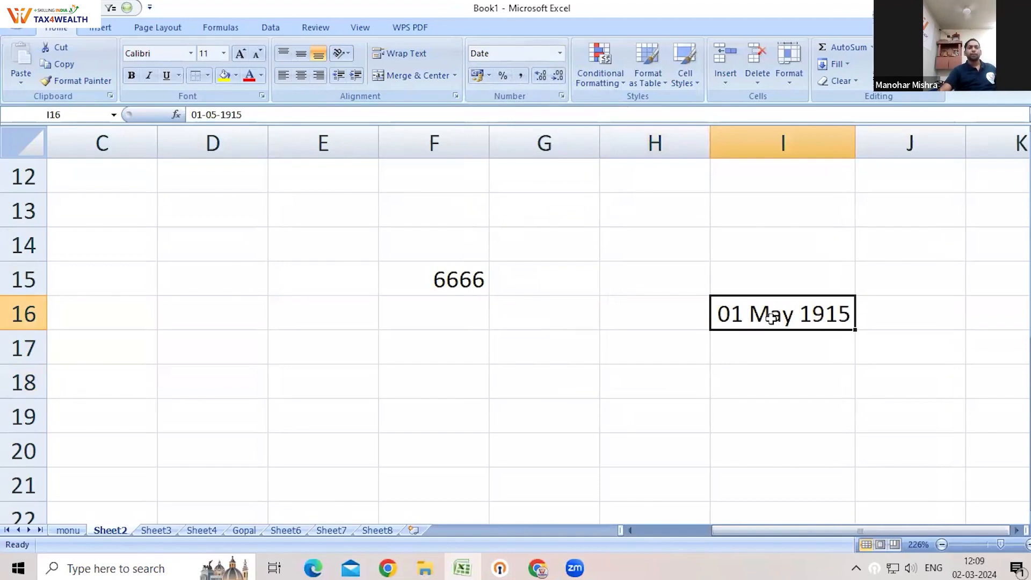
Apply the Time format to cell I16, followed by the Percentage format.
click(560, 54)
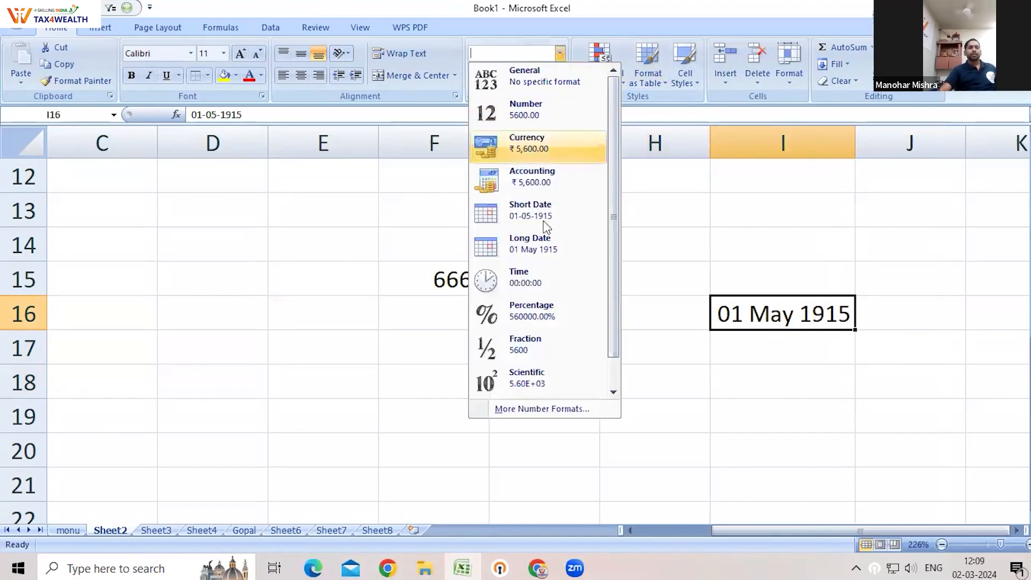
click(532, 278)
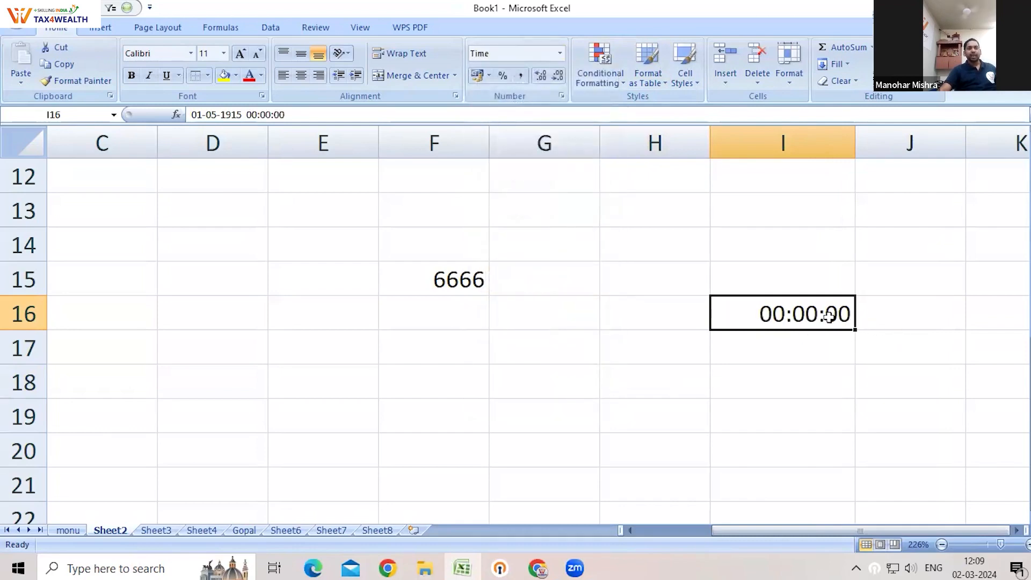
click(561, 54)
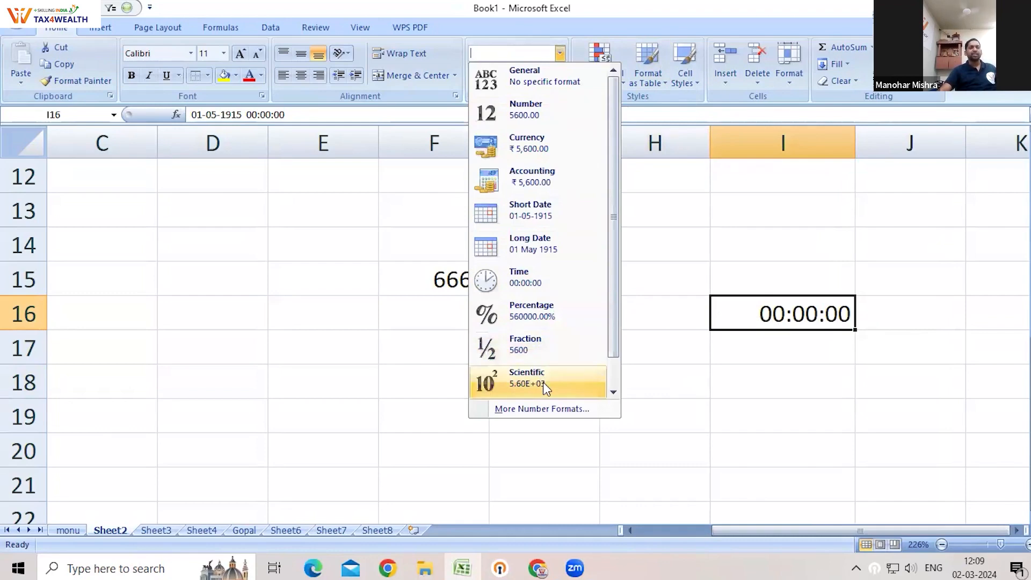
click(529, 312)
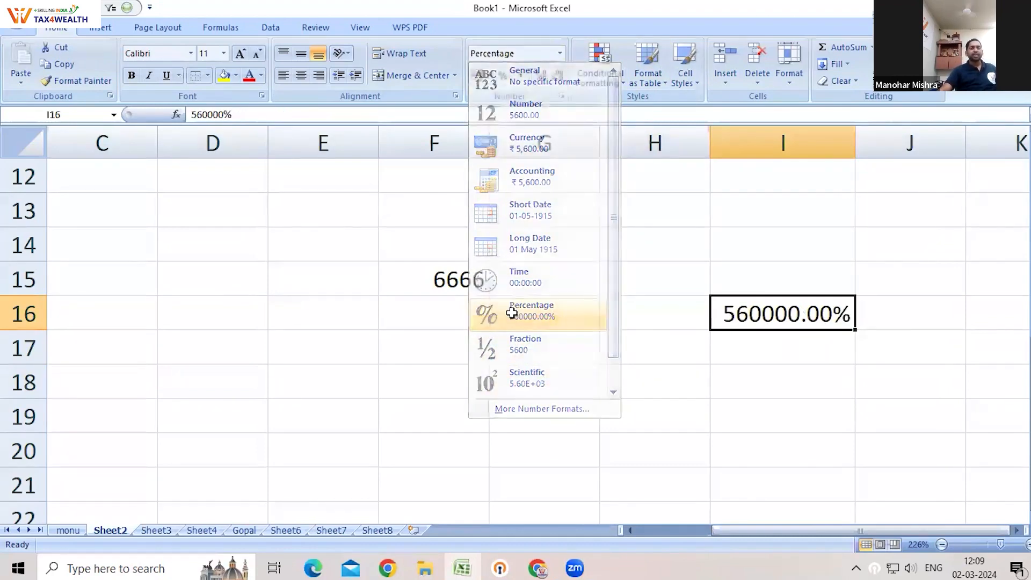
click(893, 299)
click(789, 311)
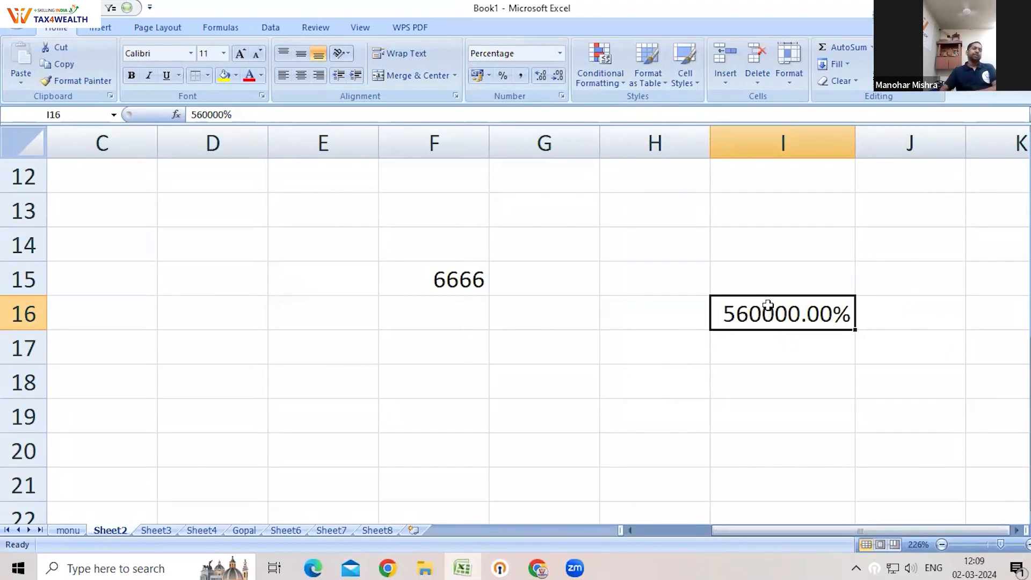
Return cell I16 to the General number format.
click(560, 53)
click(542, 76)
click(777, 354)
click(795, 314)
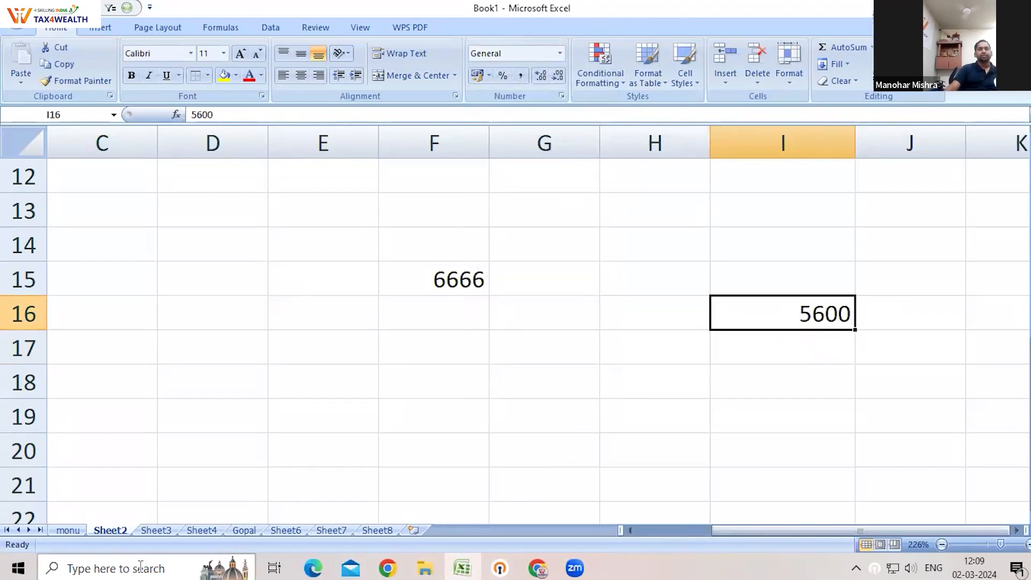
Apply the ¥ Chinese (Simplified, China) accounting format to cell I16.
click(488, 73)
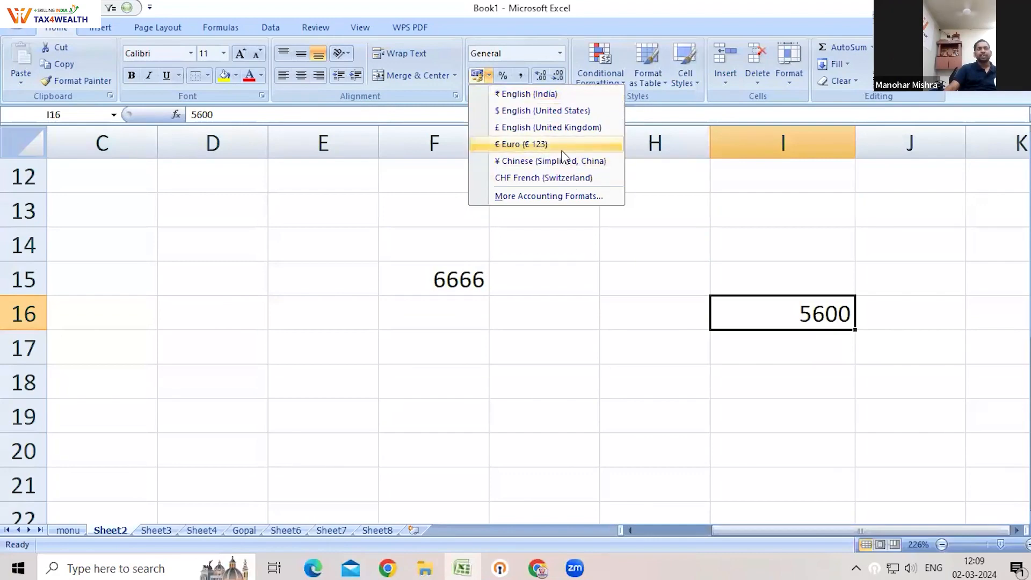
click(539, 161)
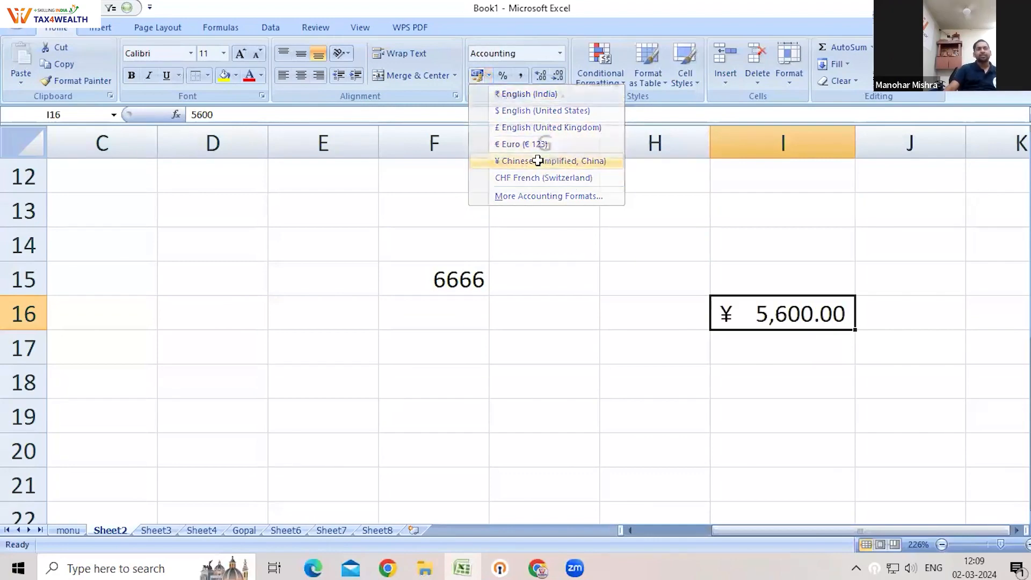
click(739, 356)
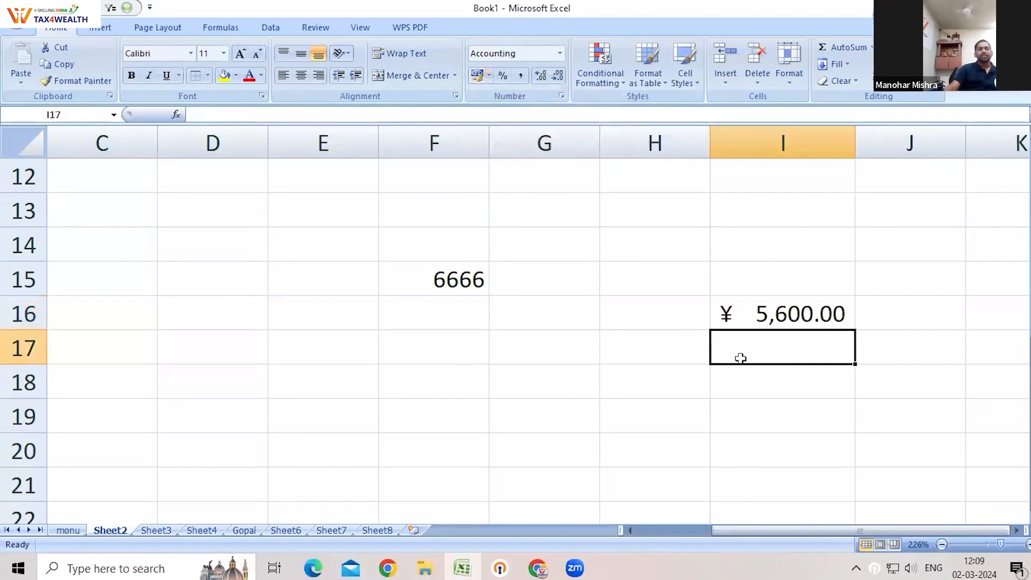
click(741, 321)
click(732, 340)
click(726, 313)
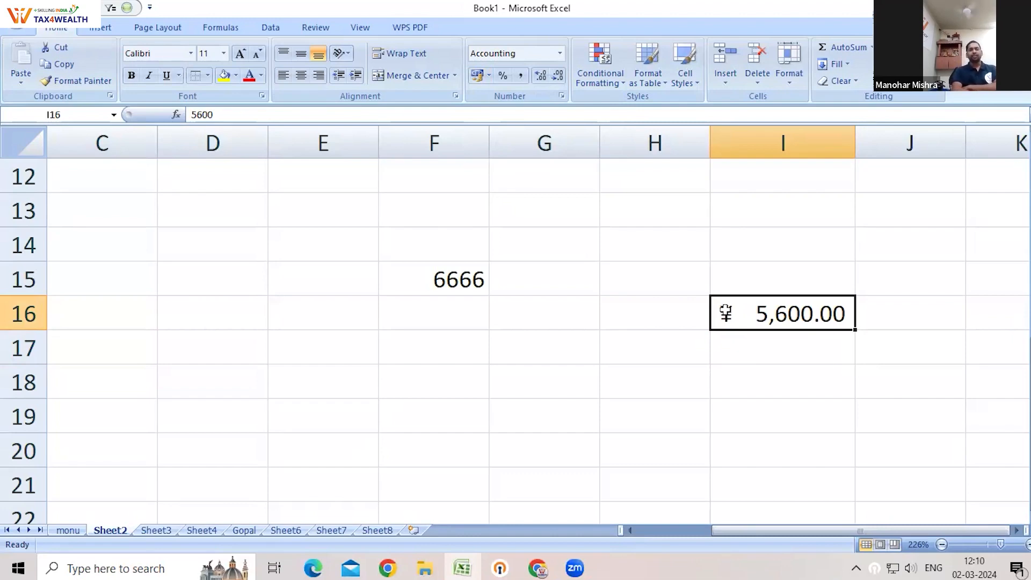
Switch cell I16 to the Euro (€ 123) accounting format, and replace that with the Currency format.
click(488, 75)
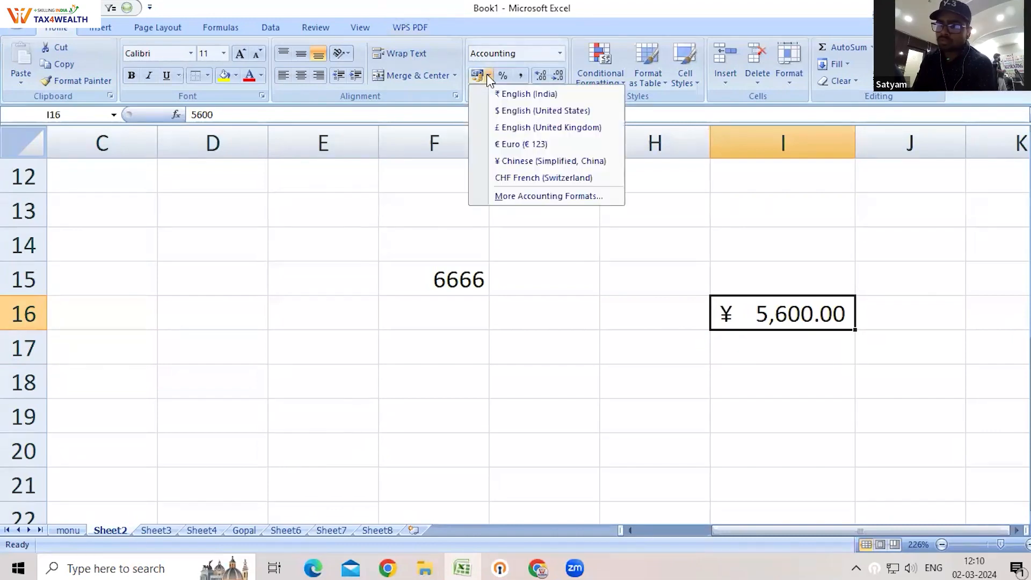
click(521, 143)
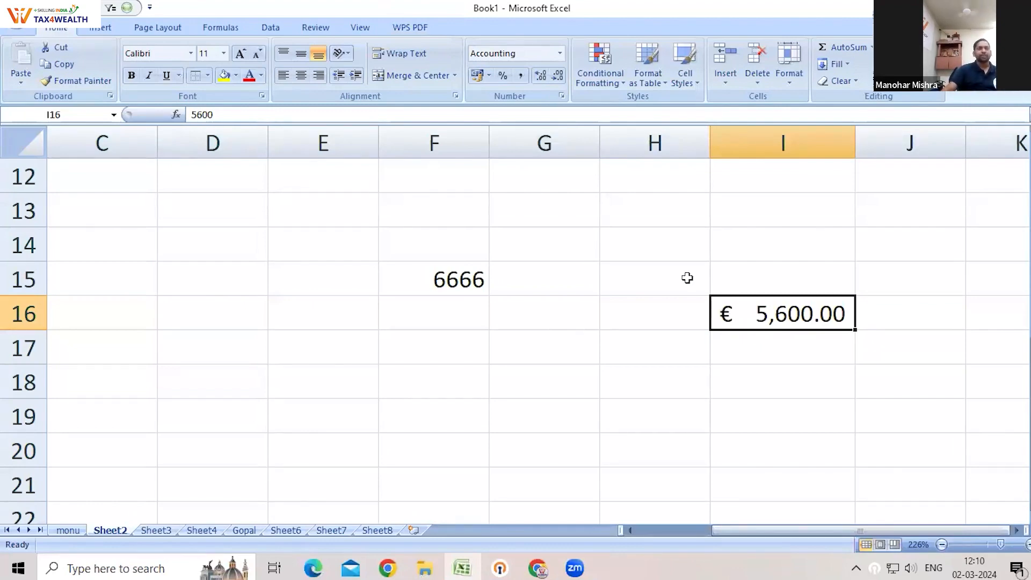
click(559, 53)
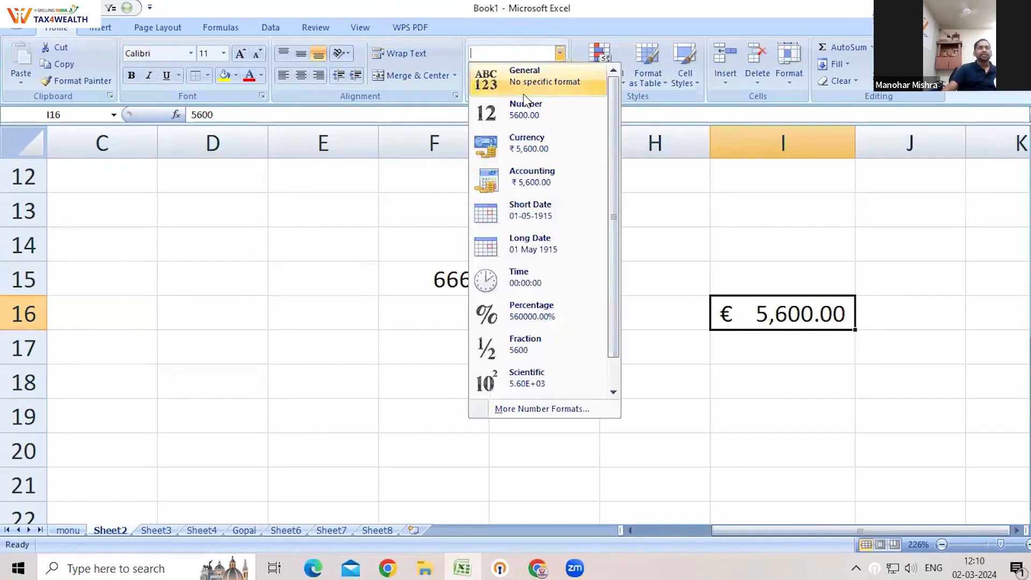
click(513, 144)
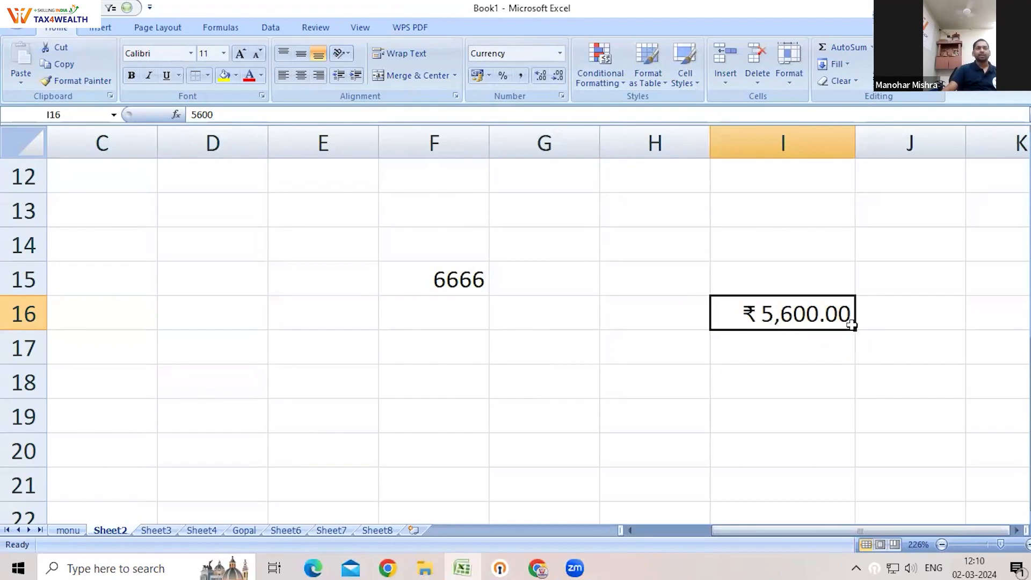
Apply the $ English (United States) accounting format to cell I16.
click(490, 75)
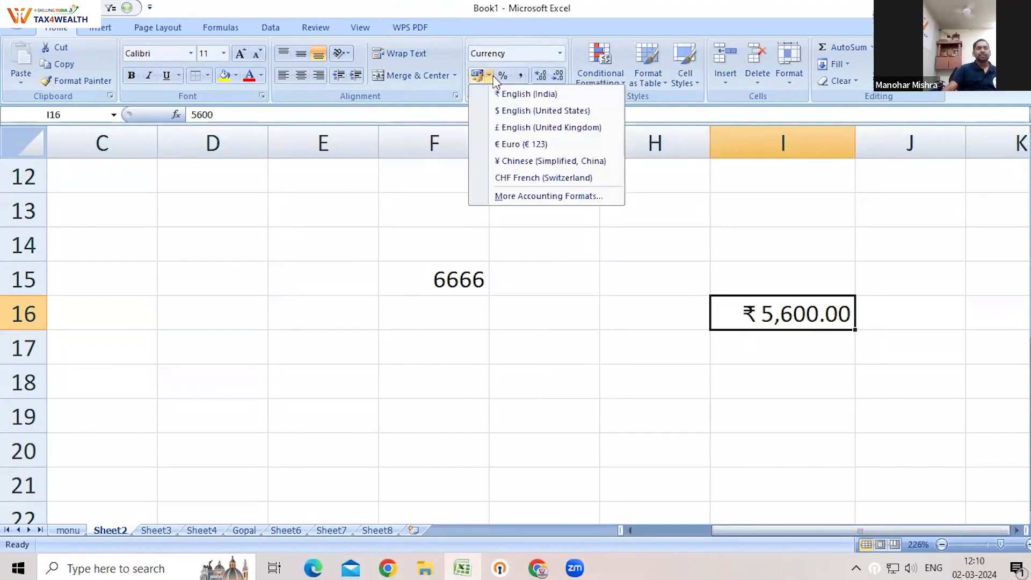
click(520, 111)
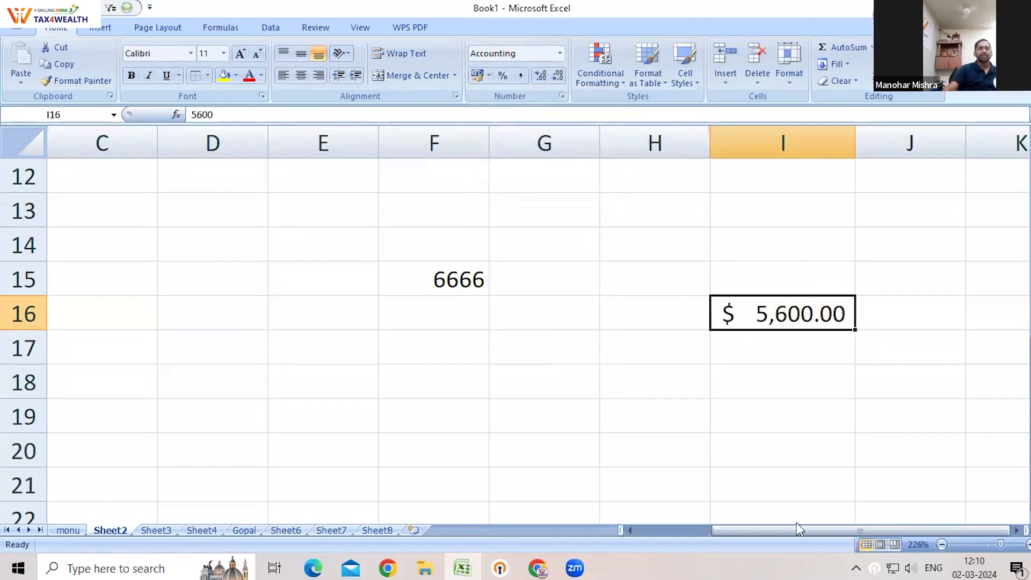
click(759, 416)
click(741, 304)
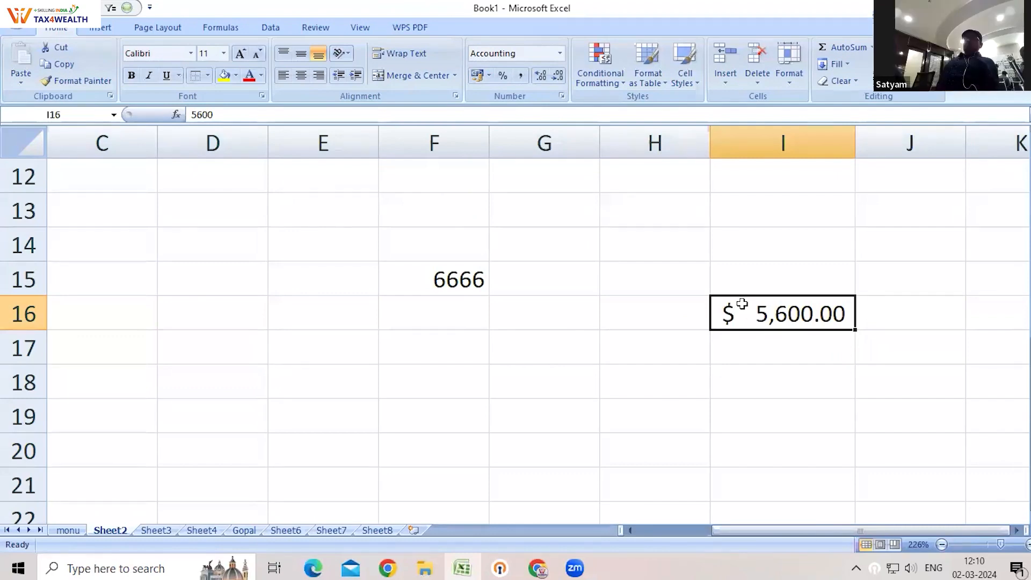
Reset cell I16 to the General format and increase its display by one decimal place.
click(559, 53)
click(542, 81)
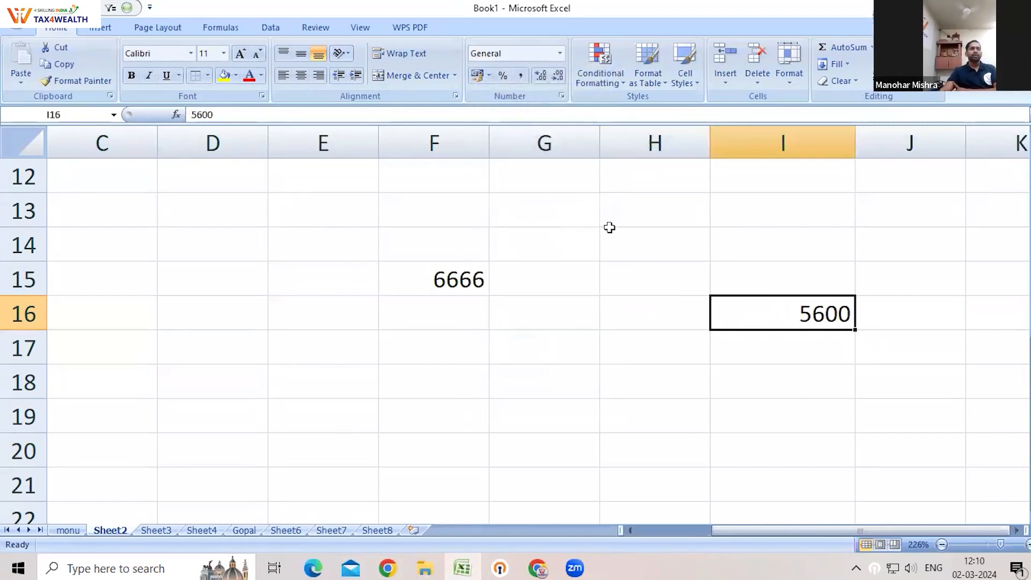
click(543, 76)
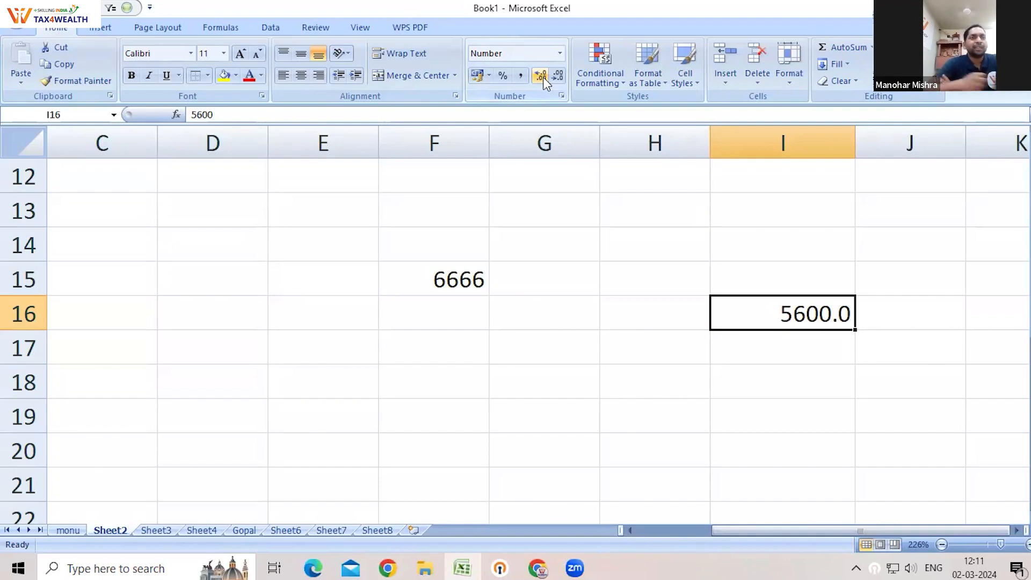
Enter the decimal number 56.52458 in cell E17.
click(345, 342)
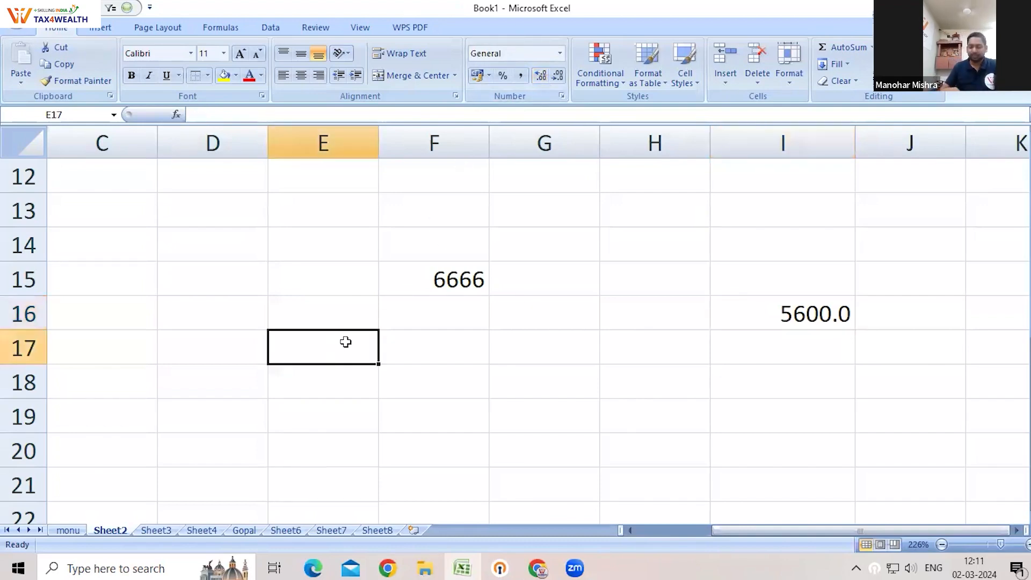
text(56.52+658)
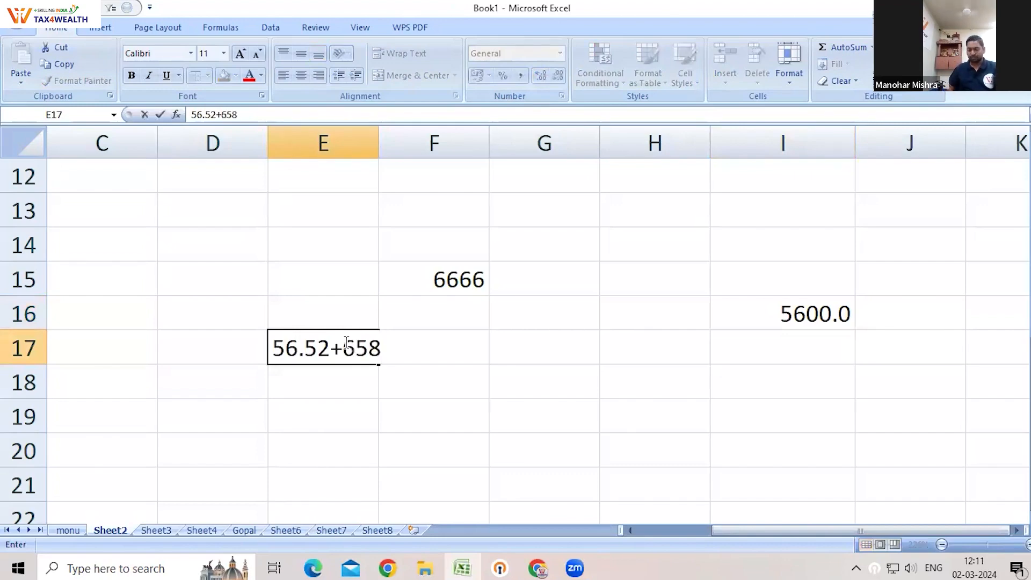
key(BackSpace)
key(BackSpace)
key(BackSpace)
key(BackSpace)
text(458)
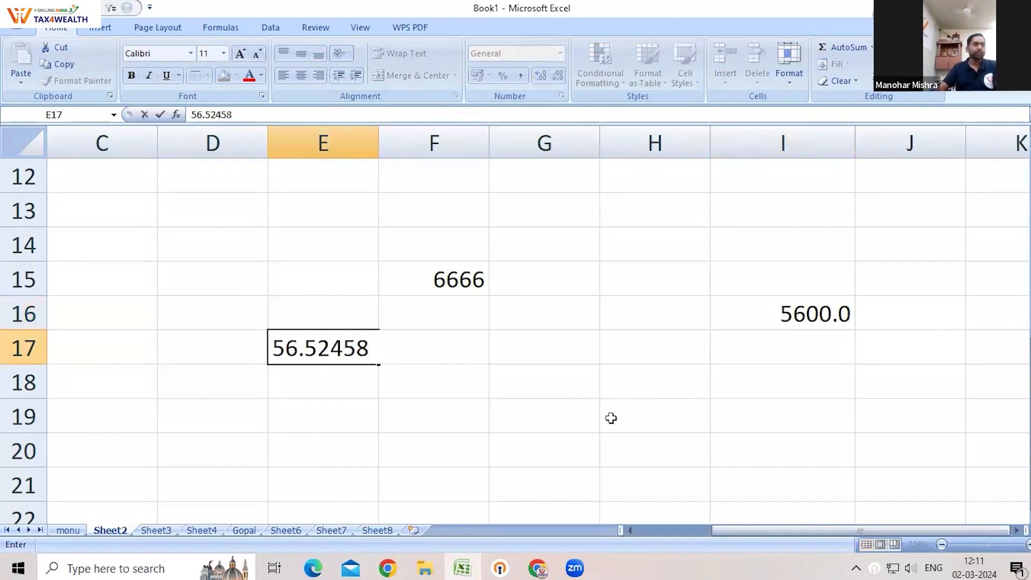
click(492, 410)
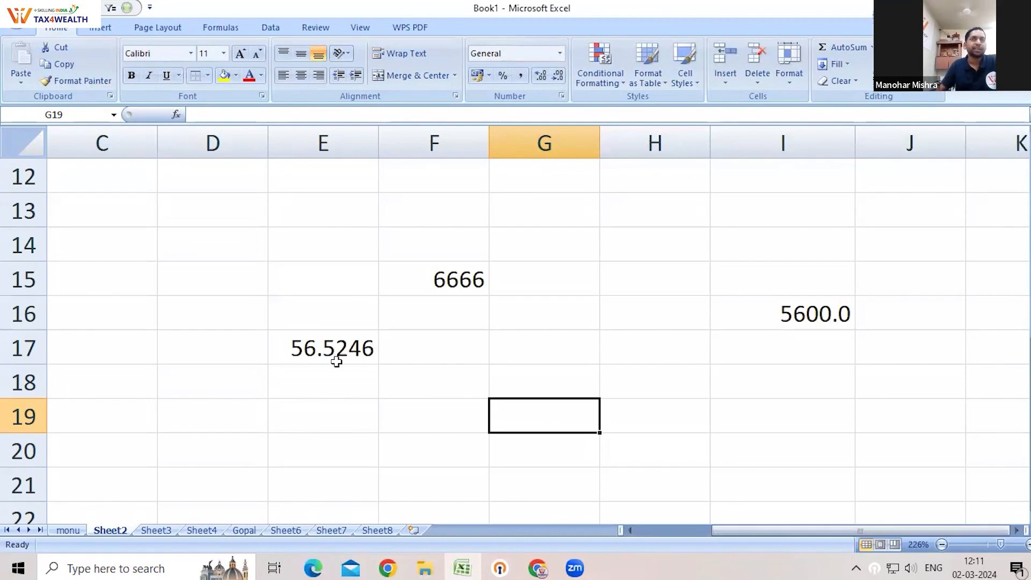
Increase the decimal places displayed for the number in cell I16 to eleven.
click(770, 313)
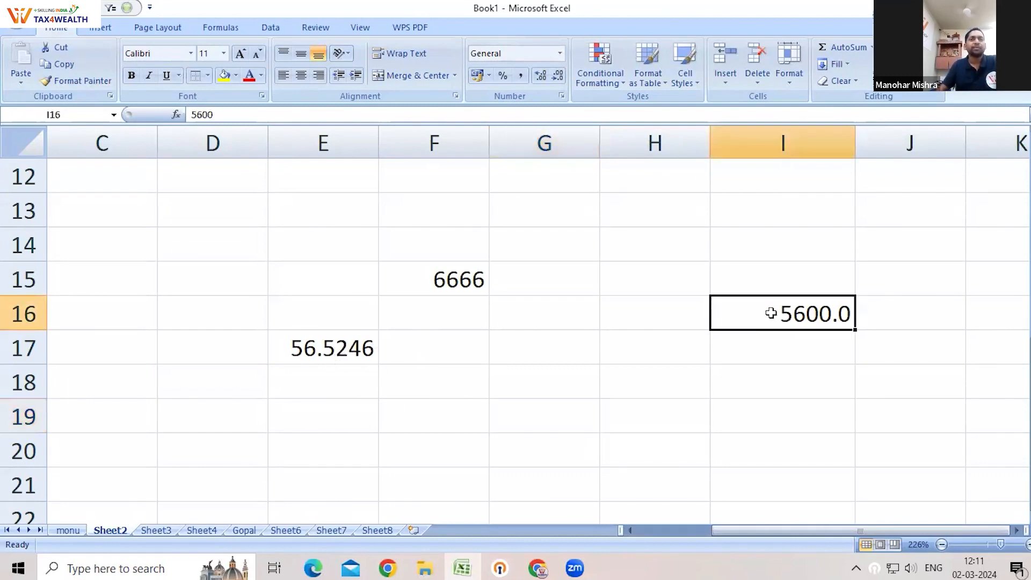
click(539, 76)
click(539, 76)
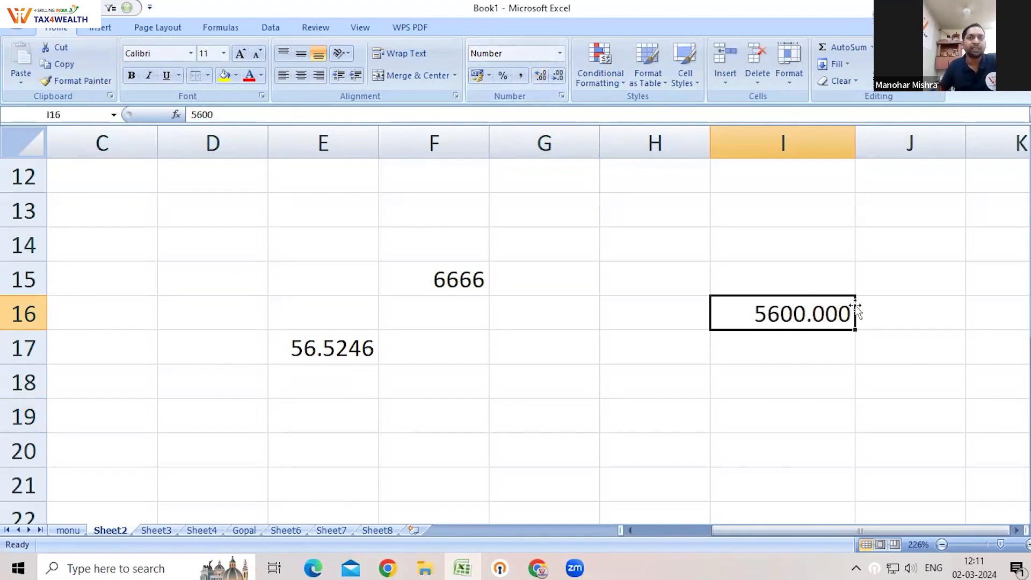
click(541, 76)
click(541, 76)
click(541, 76)
click(541, 76)
click(541, 77)
click(541, 77)
click(540, 77)
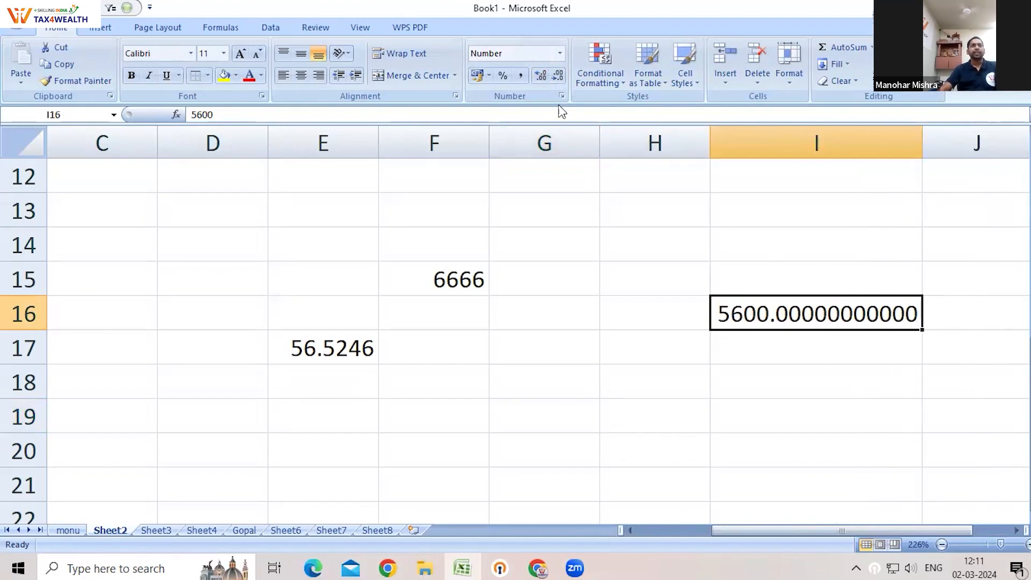
Decrease the decimal places displayed in cell I16 to one.
click(559, 74)
click(558, 74)
click(559, 73)
click(559, 73)
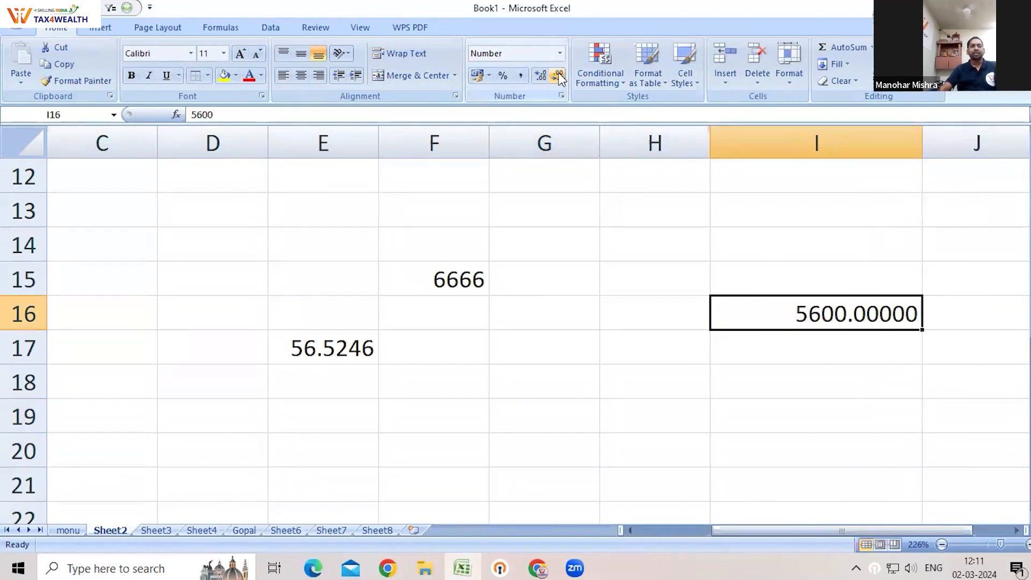
click(558, 74)
click(559, 73)
click(559, 74)
click(558, 73)
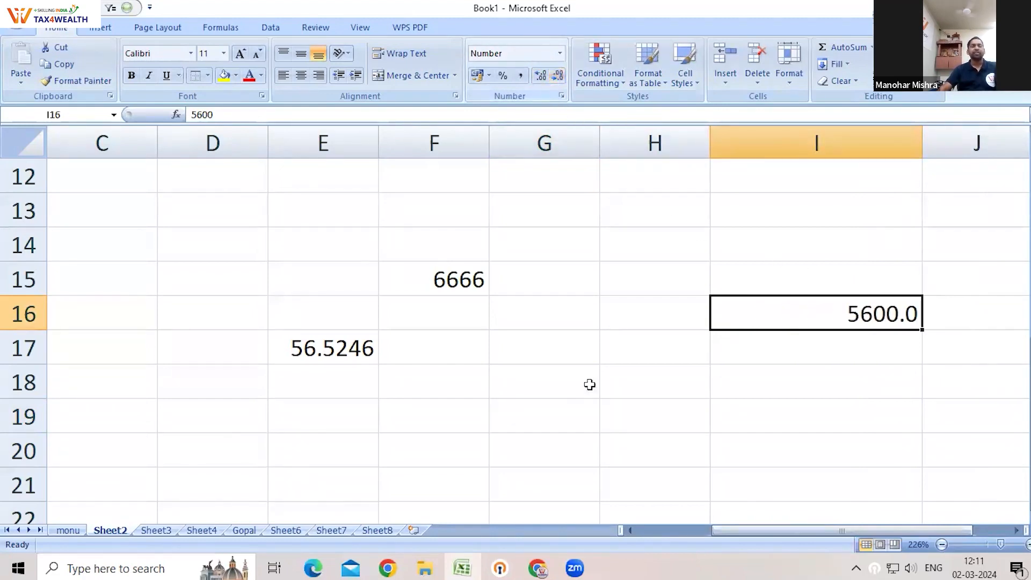
click(627, 489)
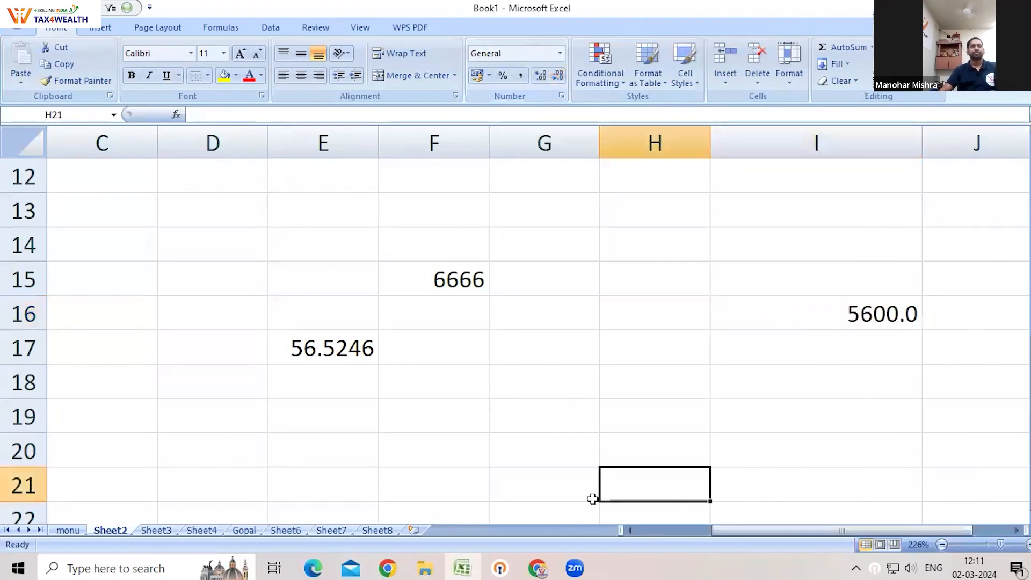